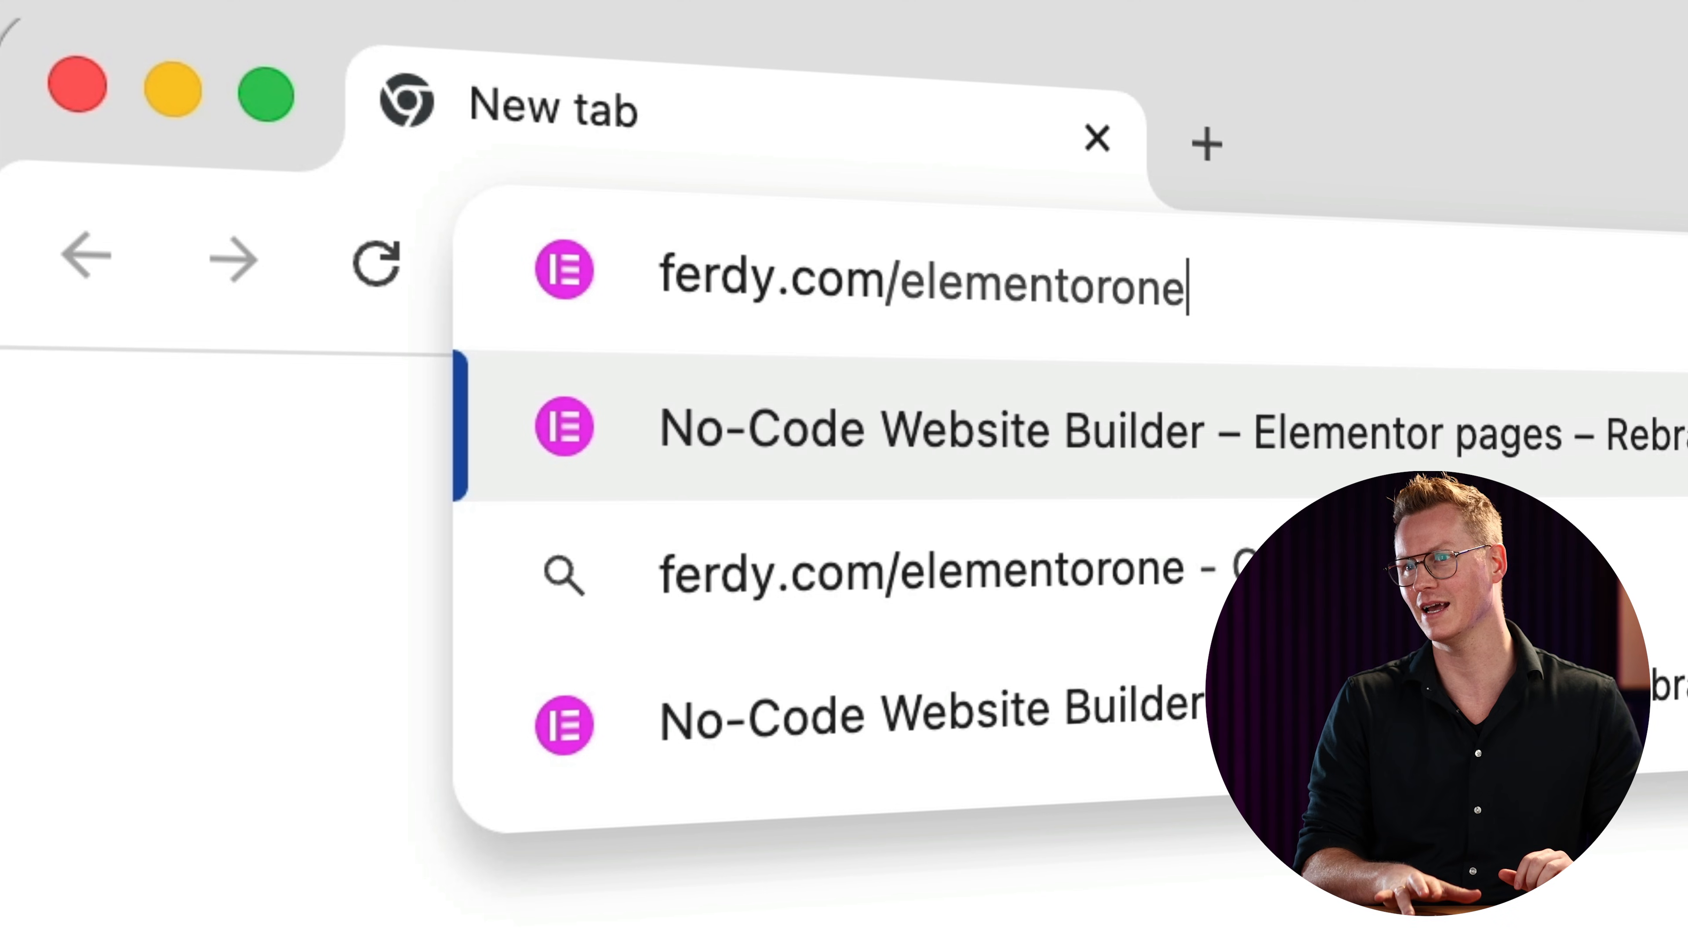
Step: Go to ferdy.com/elementorone and open the Elementor One product page from the main Elementor website
key("Return")
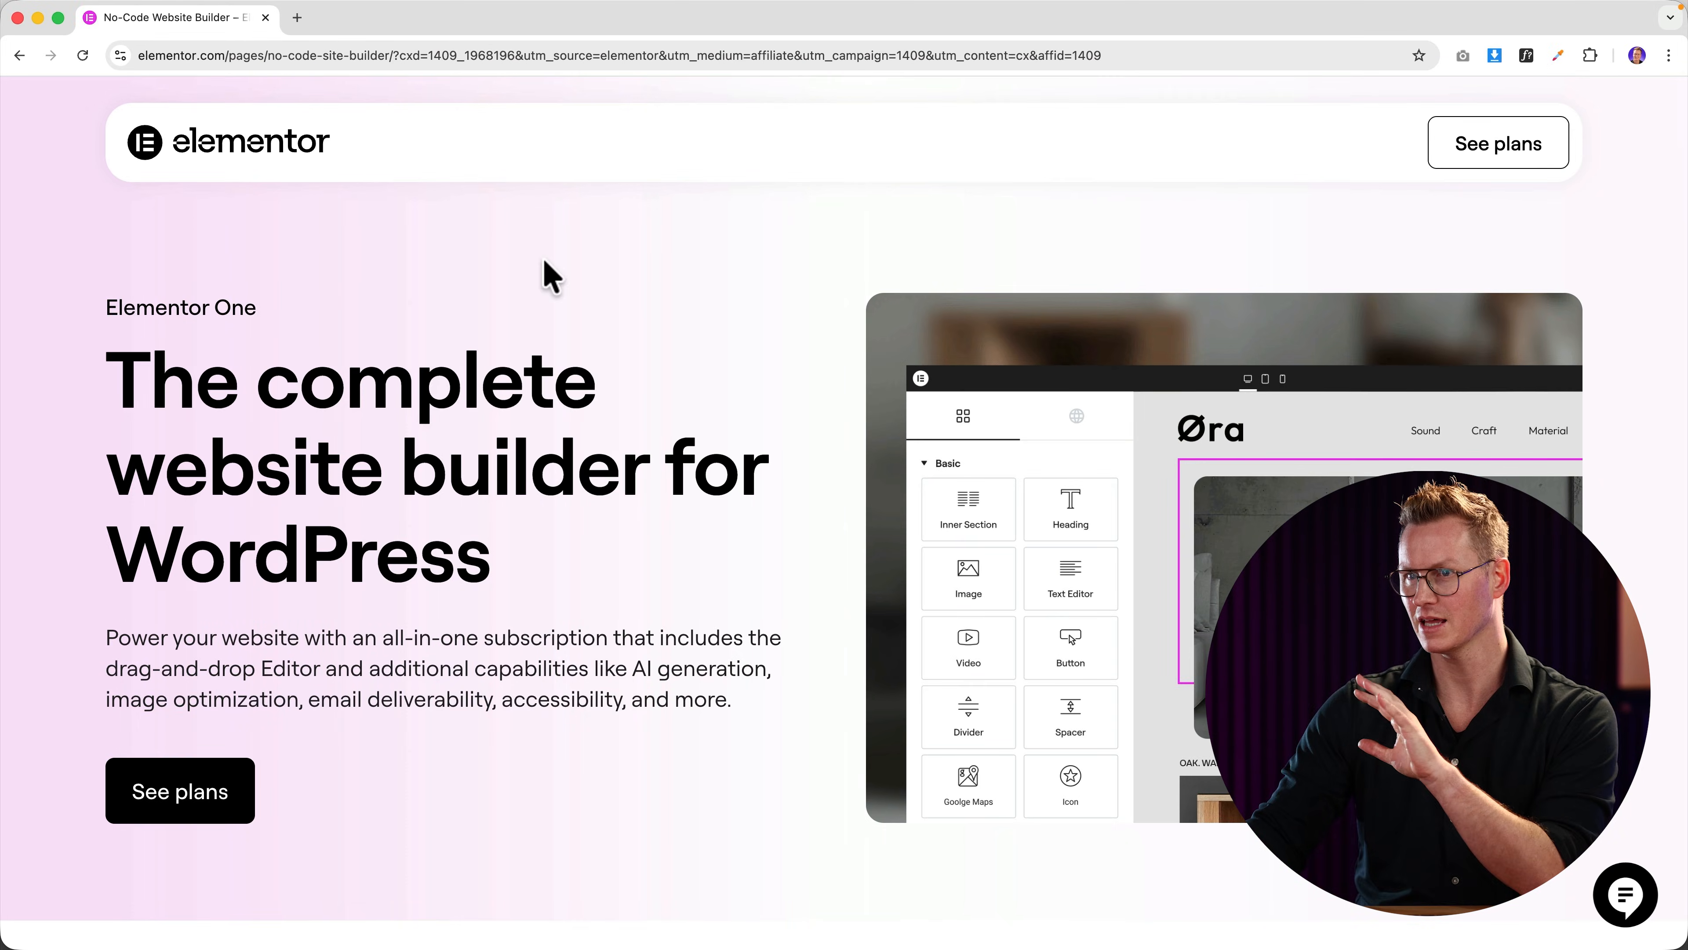
left_click(230, 149)
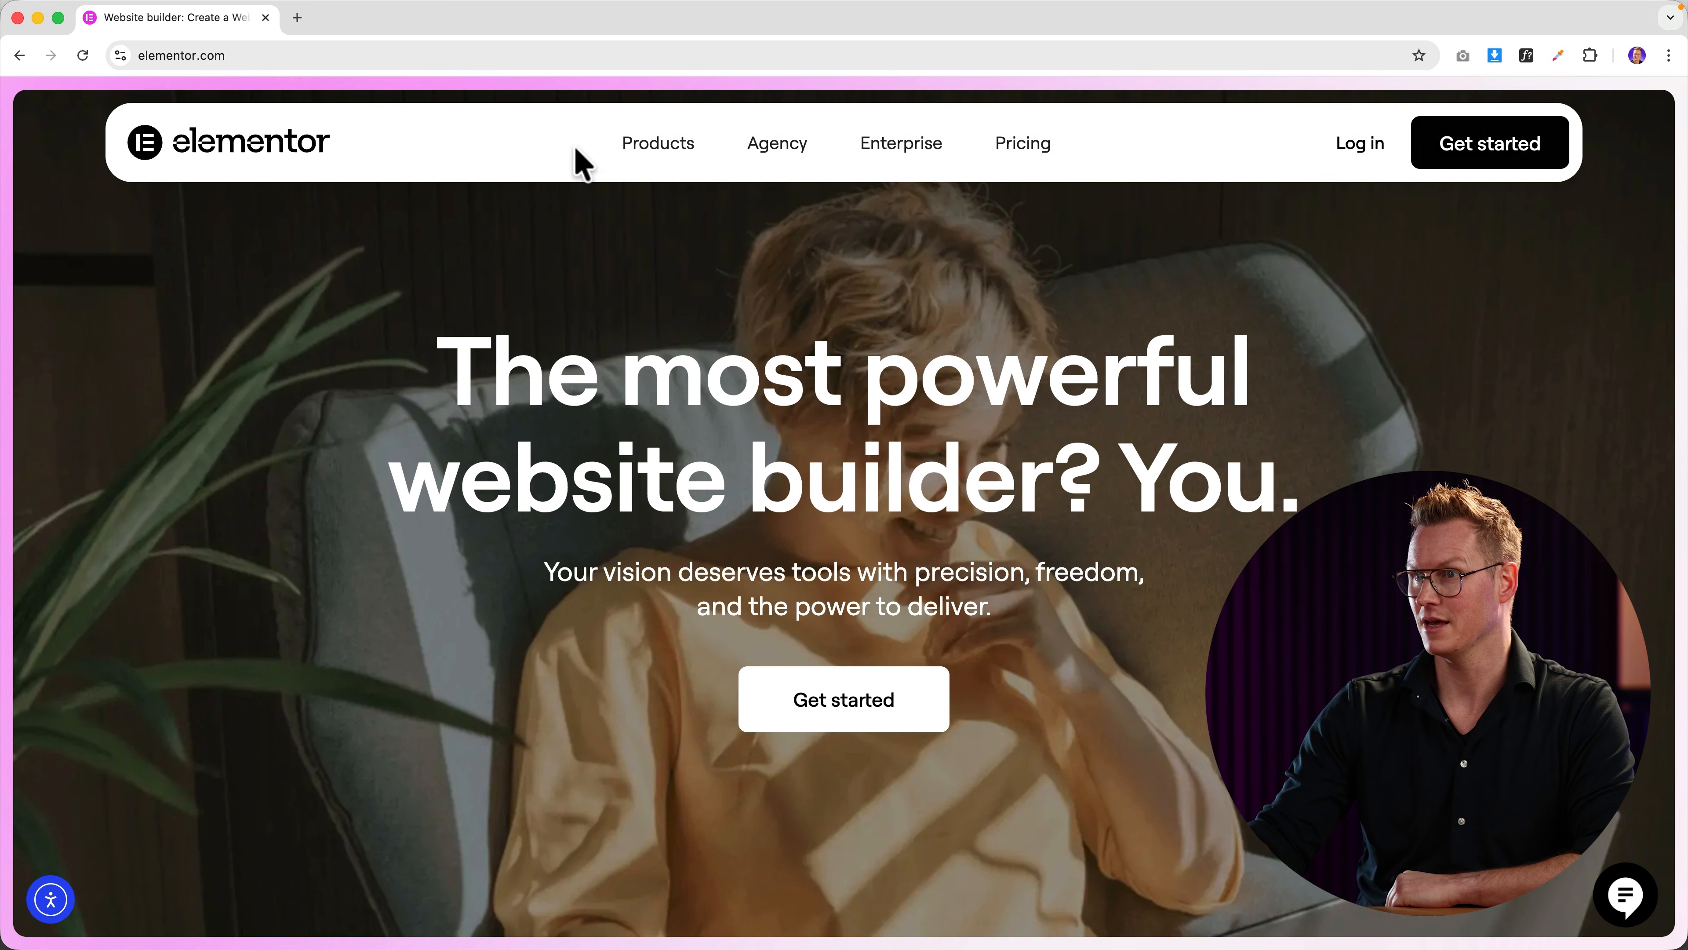
mouse_move(636, 154)
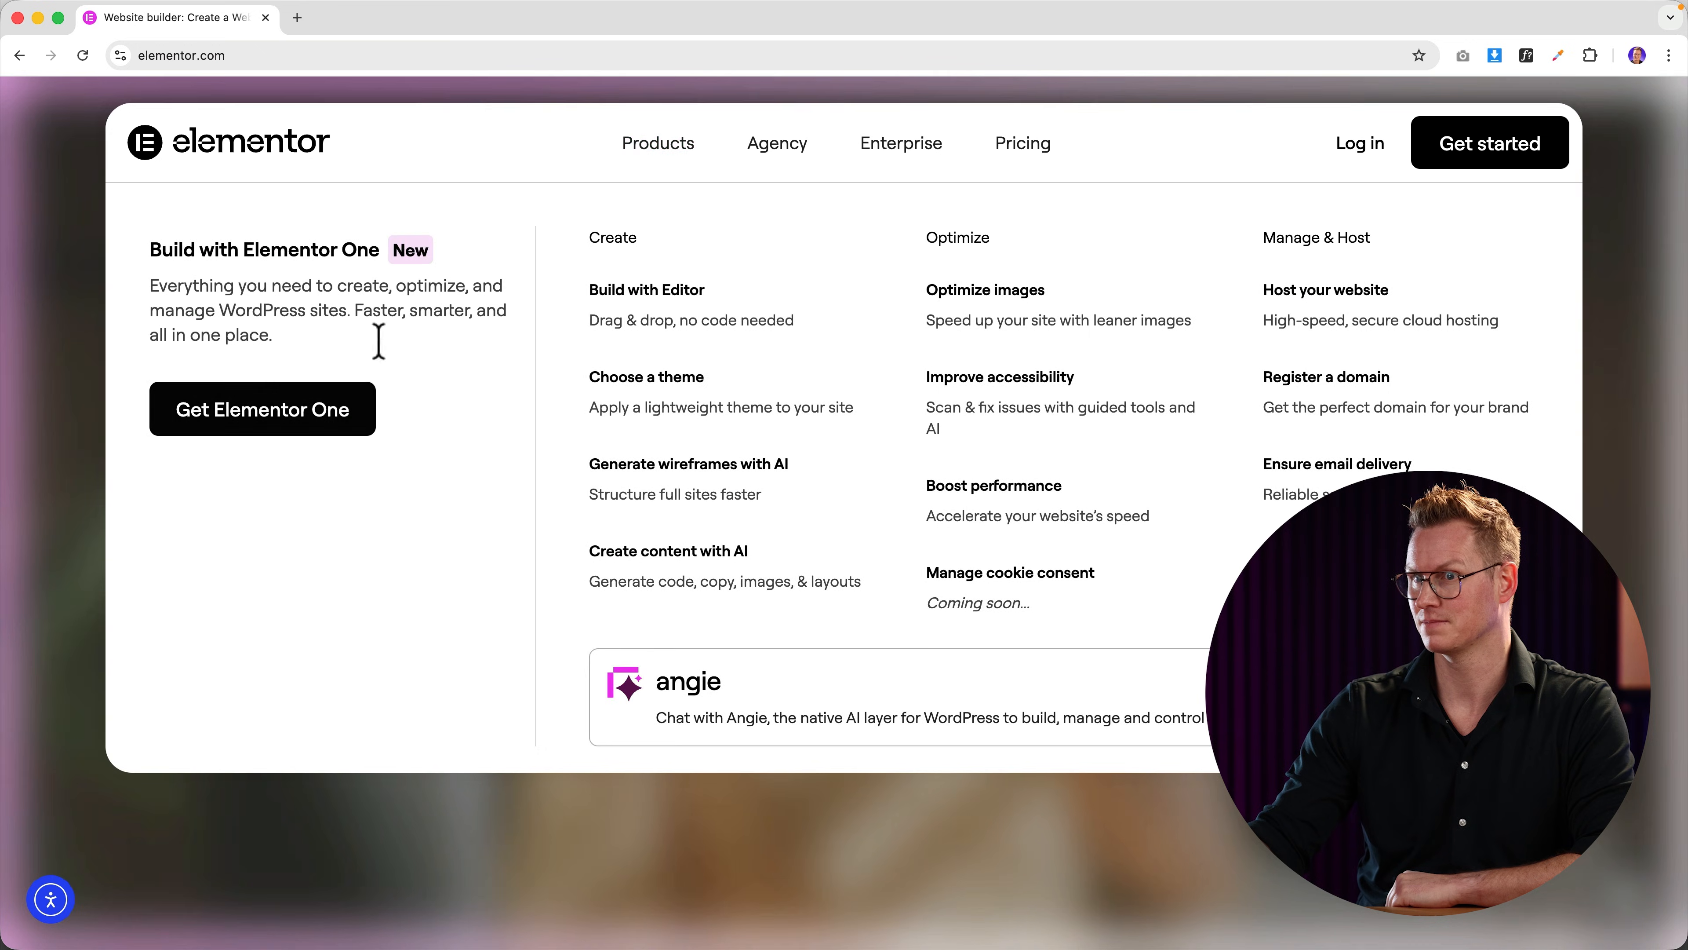
left_click(282, 413)
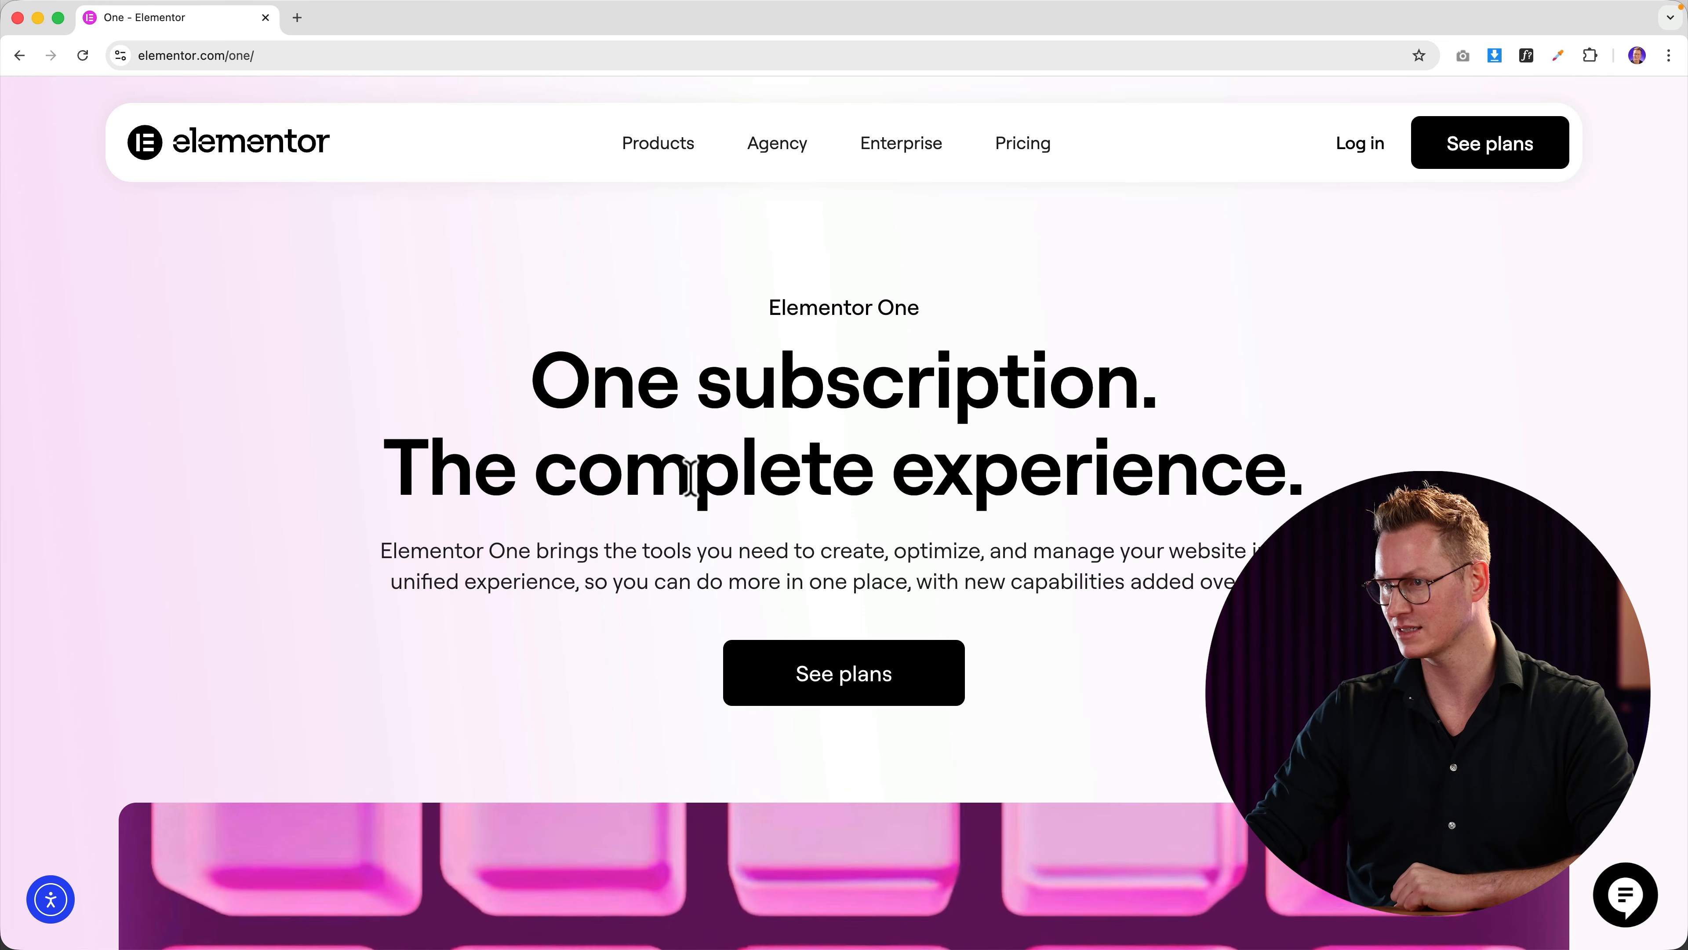
Step: Look through the Elementor One page's overview of the subscription, its credits and its built-in tools
scroll(689, 478, "down", 10)
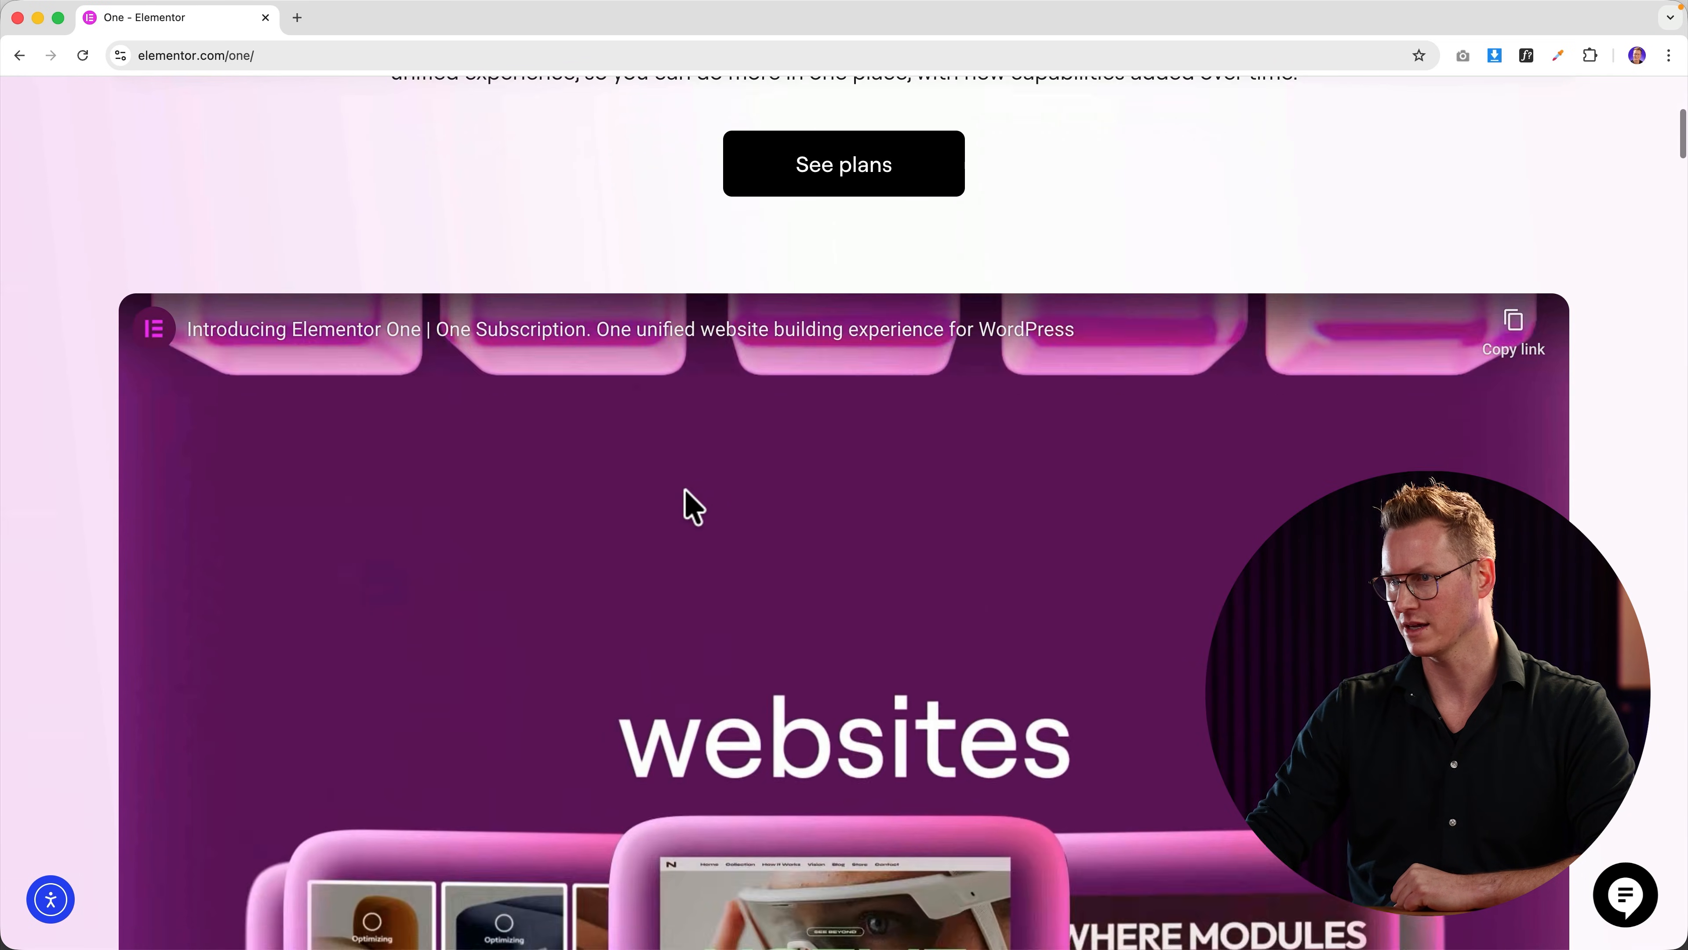
scroll(691, 507, "down", 10)
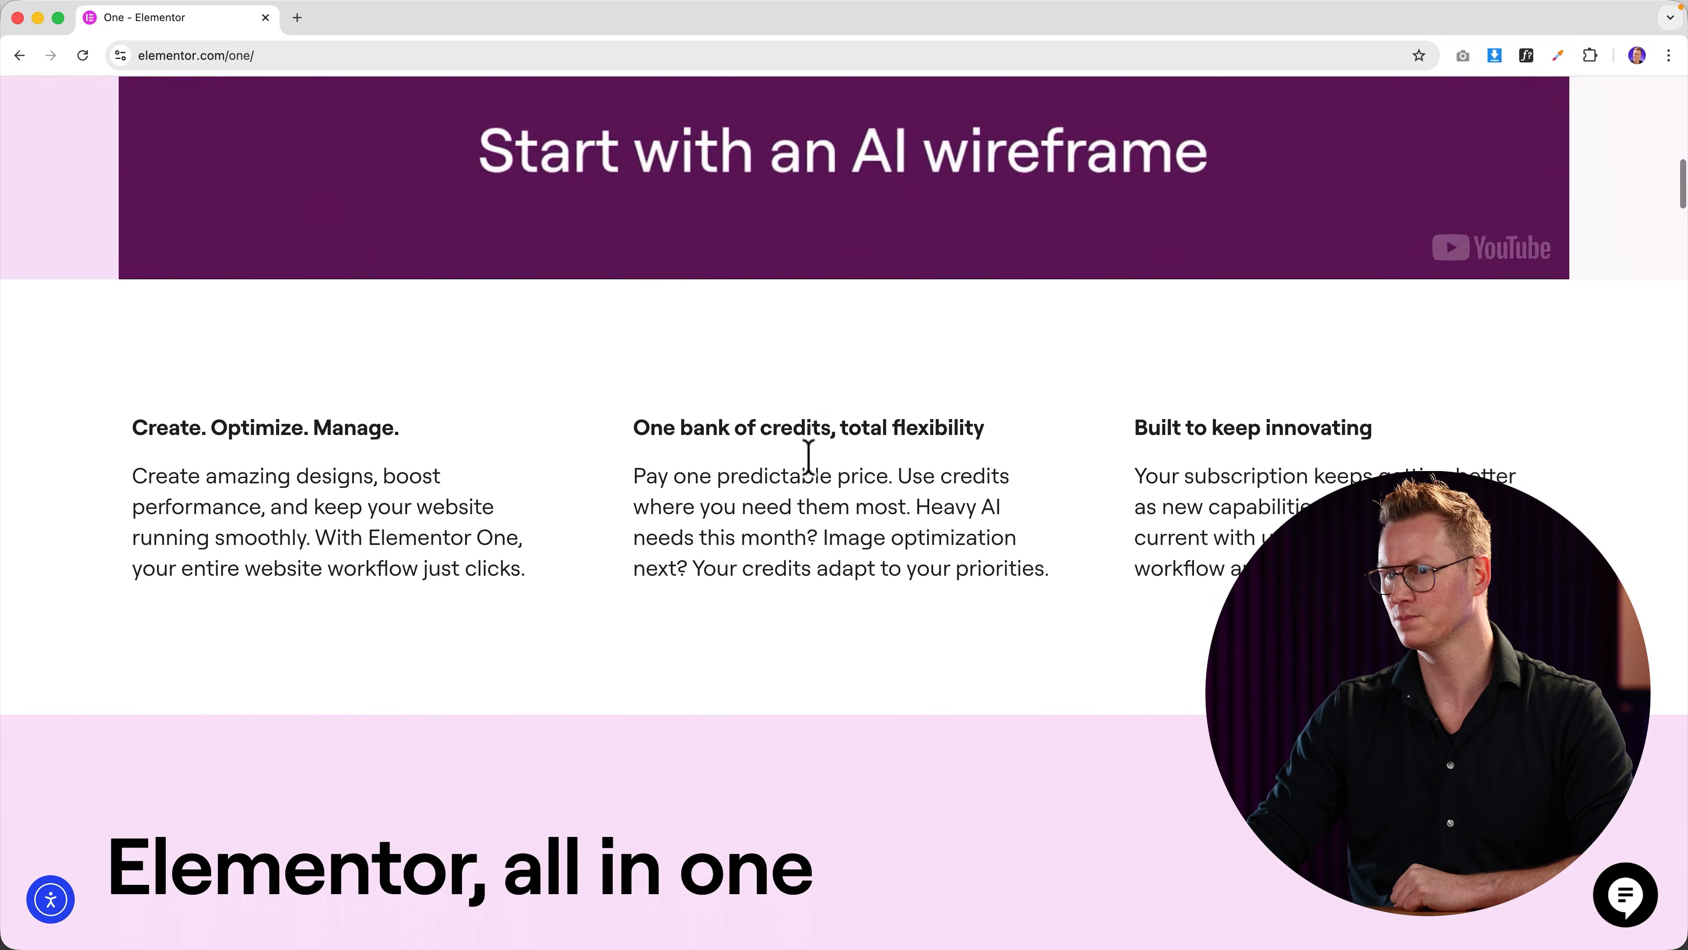
scroll(808, 457, "down", 15)
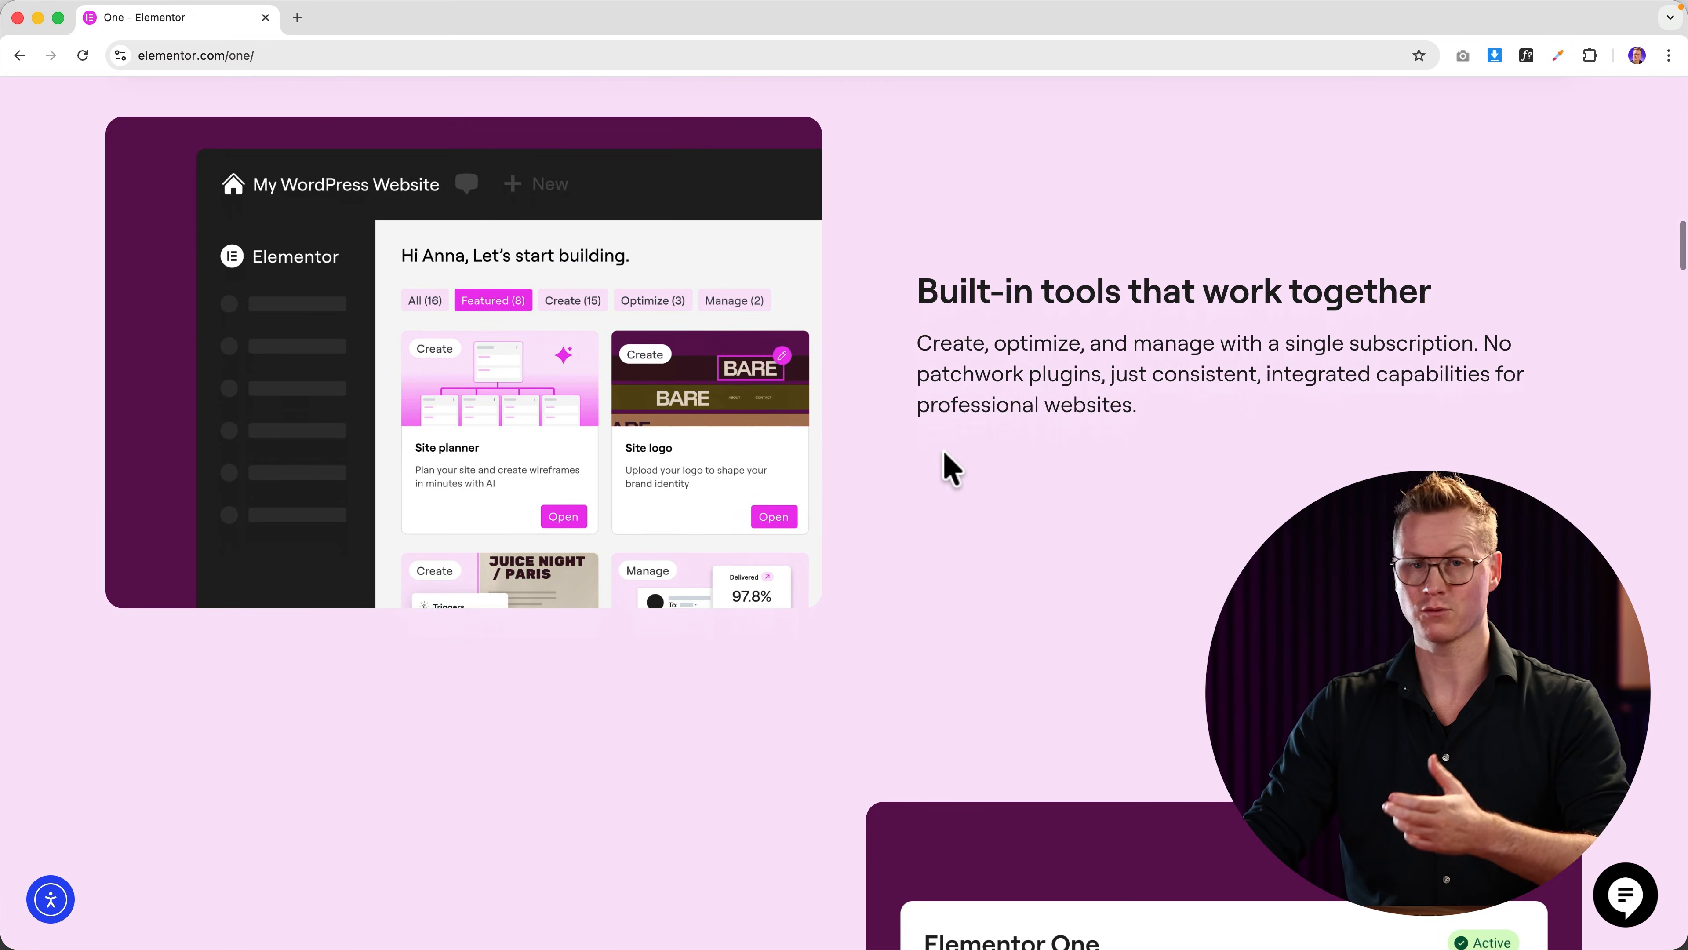
scroll(952, 473, "down", 8)
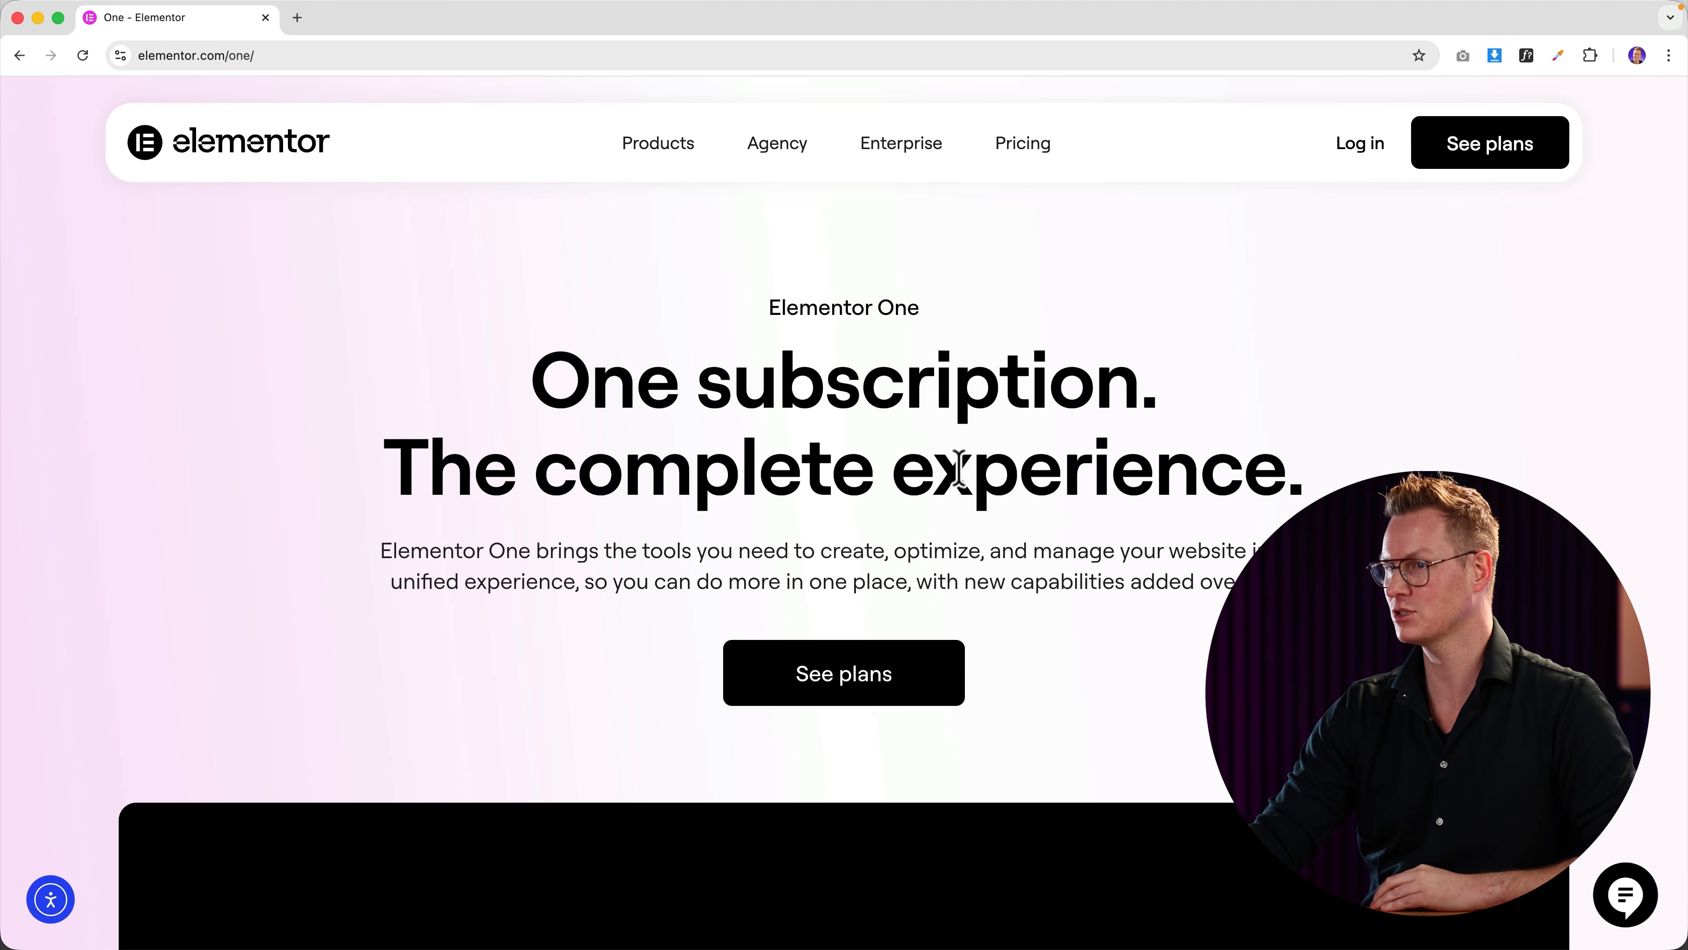
Step: Compare the Essential, Advanced Solo, Advanced and One plans by price, site allowance and included features
left_click(1486, 153)
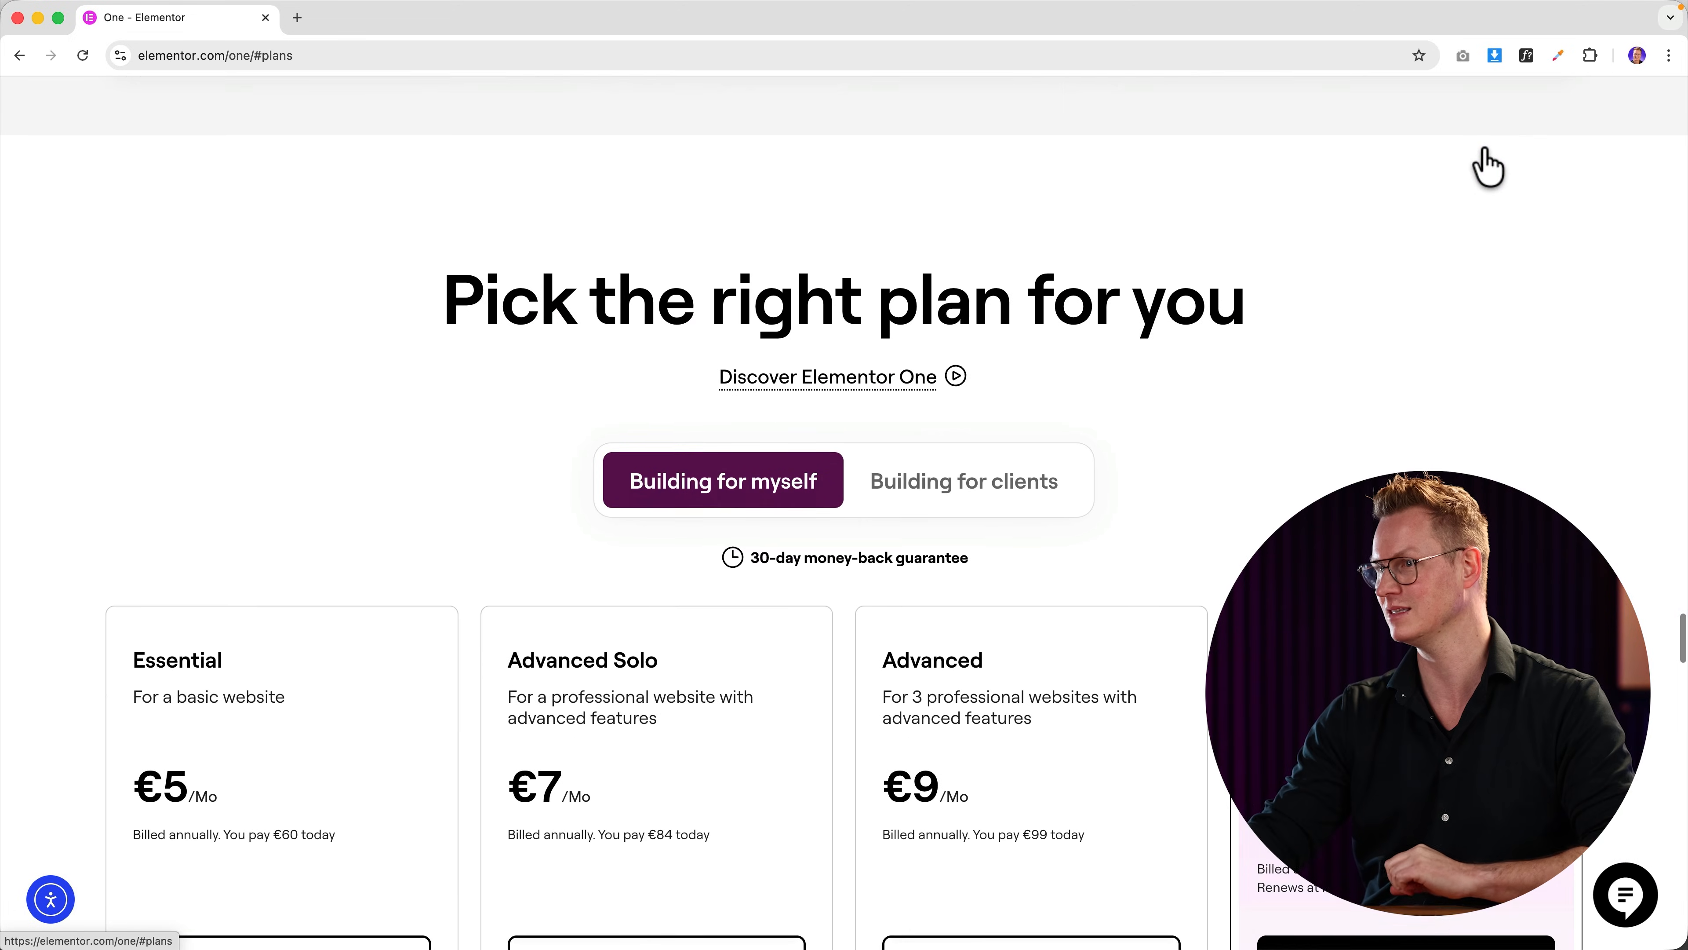
scroll(1481, 159, "down", 5)
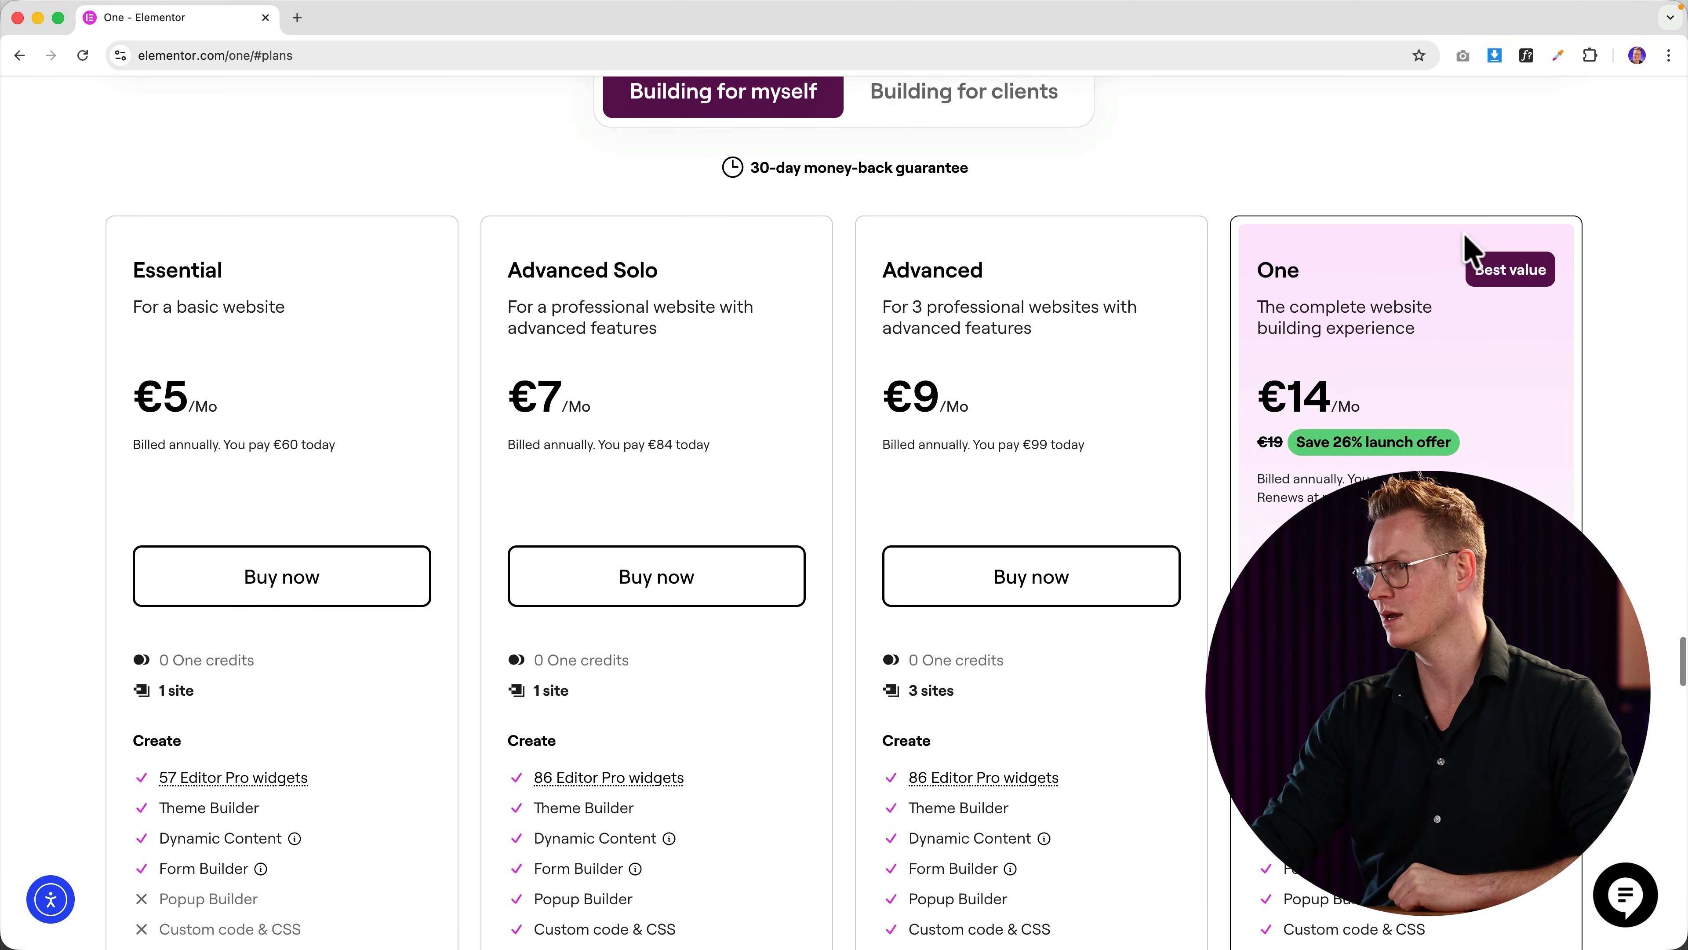
scroll(1473, 251, "down", 2)
scroll(1361, 230, "up", 2)
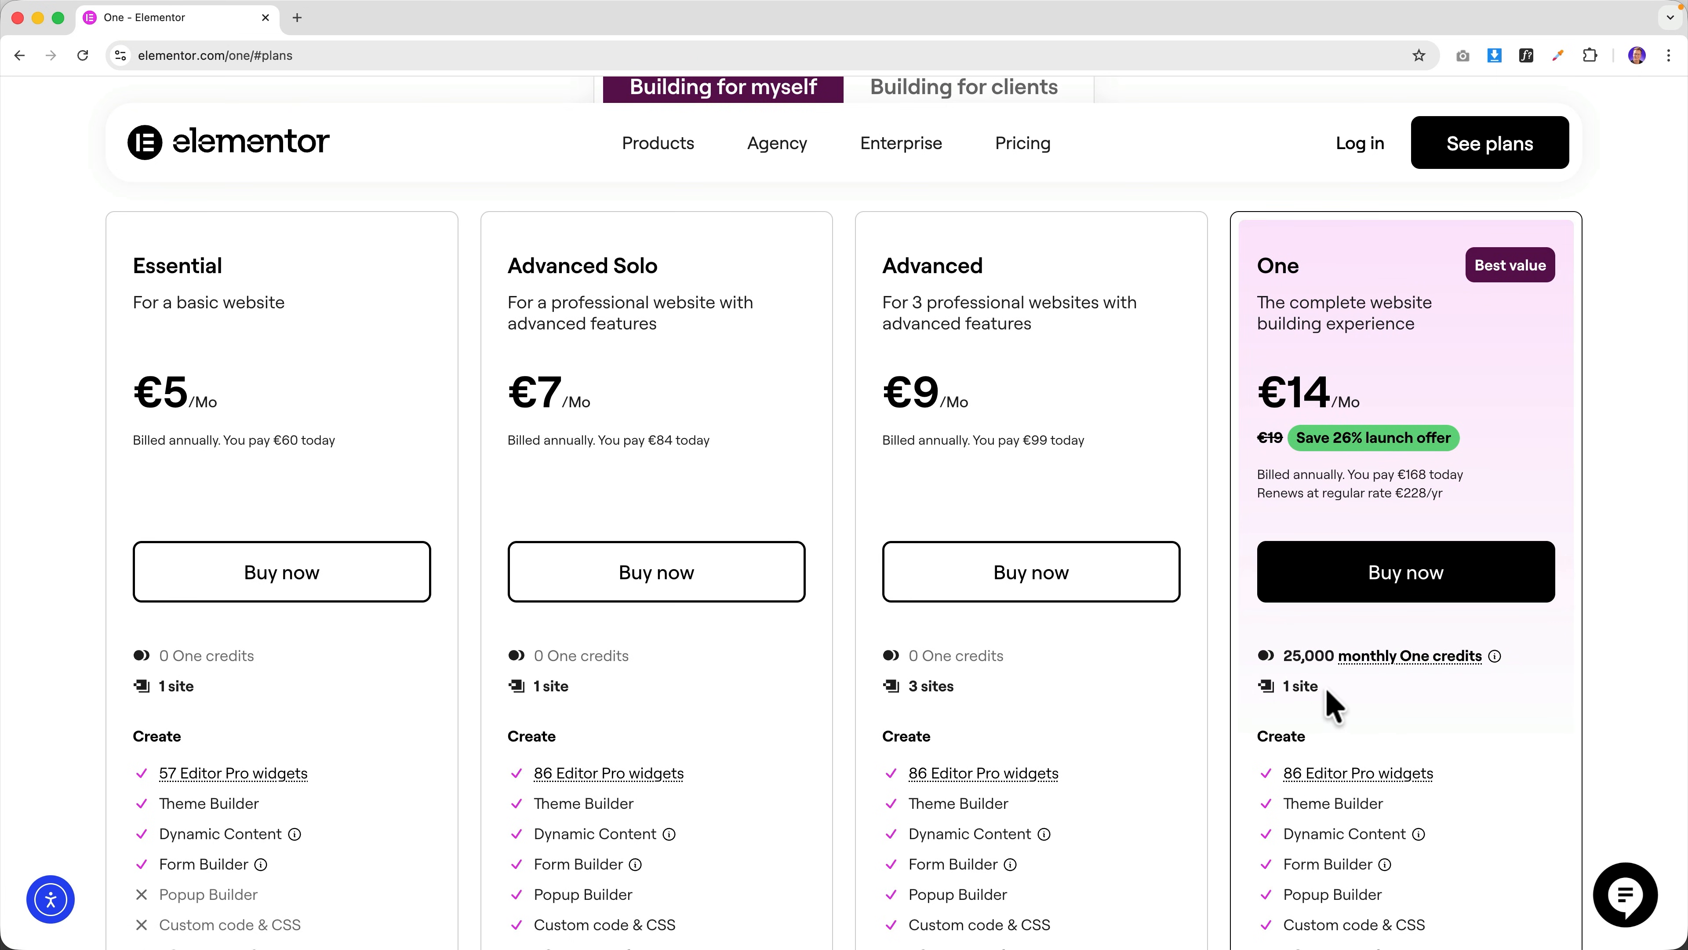
scroll(1356, 705, "down", 3)
scroll(1343, 622, "down", 7)
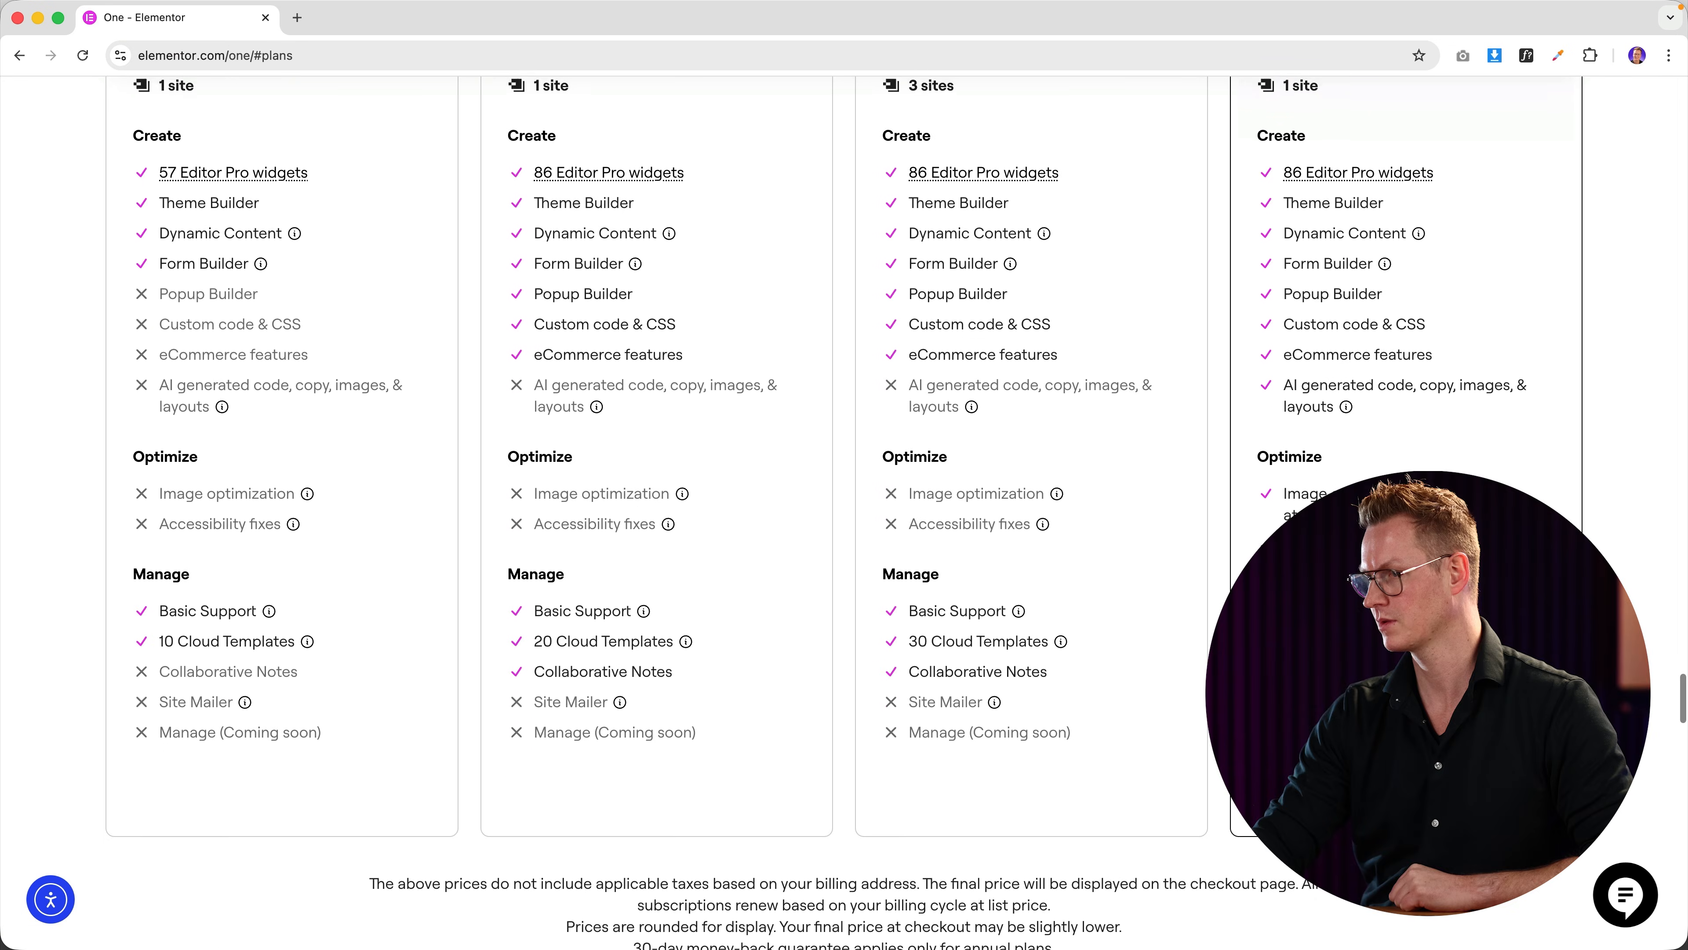
scroll(1343, 605, "up", 9)
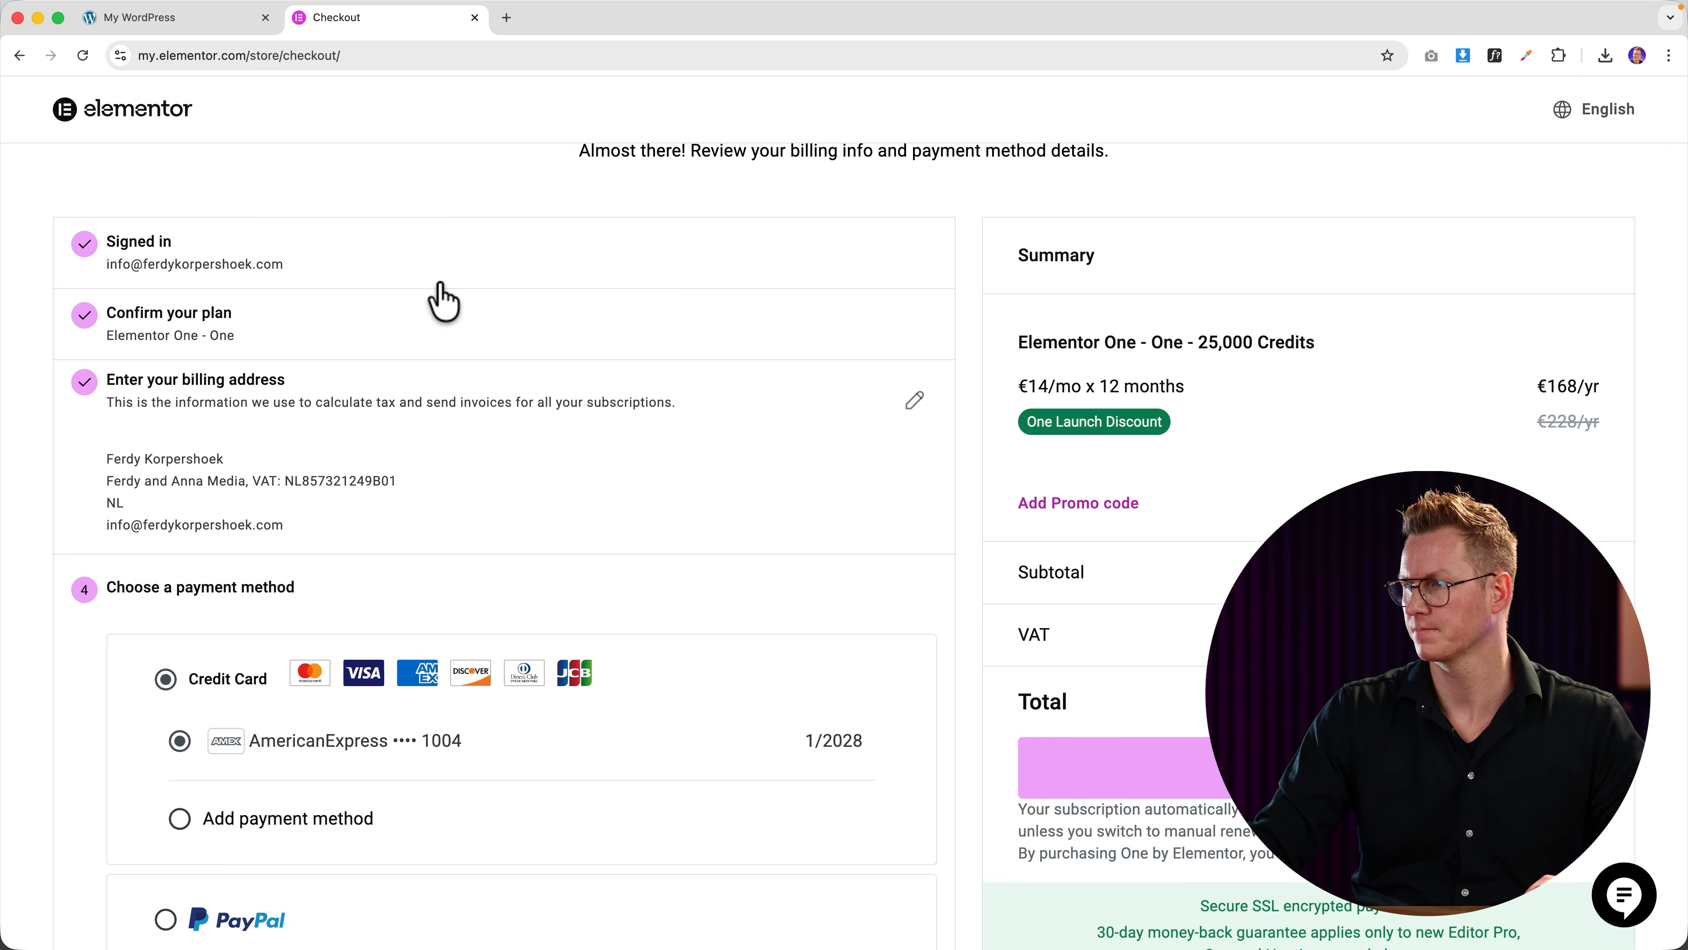
Step: Try to pay for the Elementor One plan with PayPal at checkout, and return to the Elementor homepage
scroll(433, 301, "down", 4)
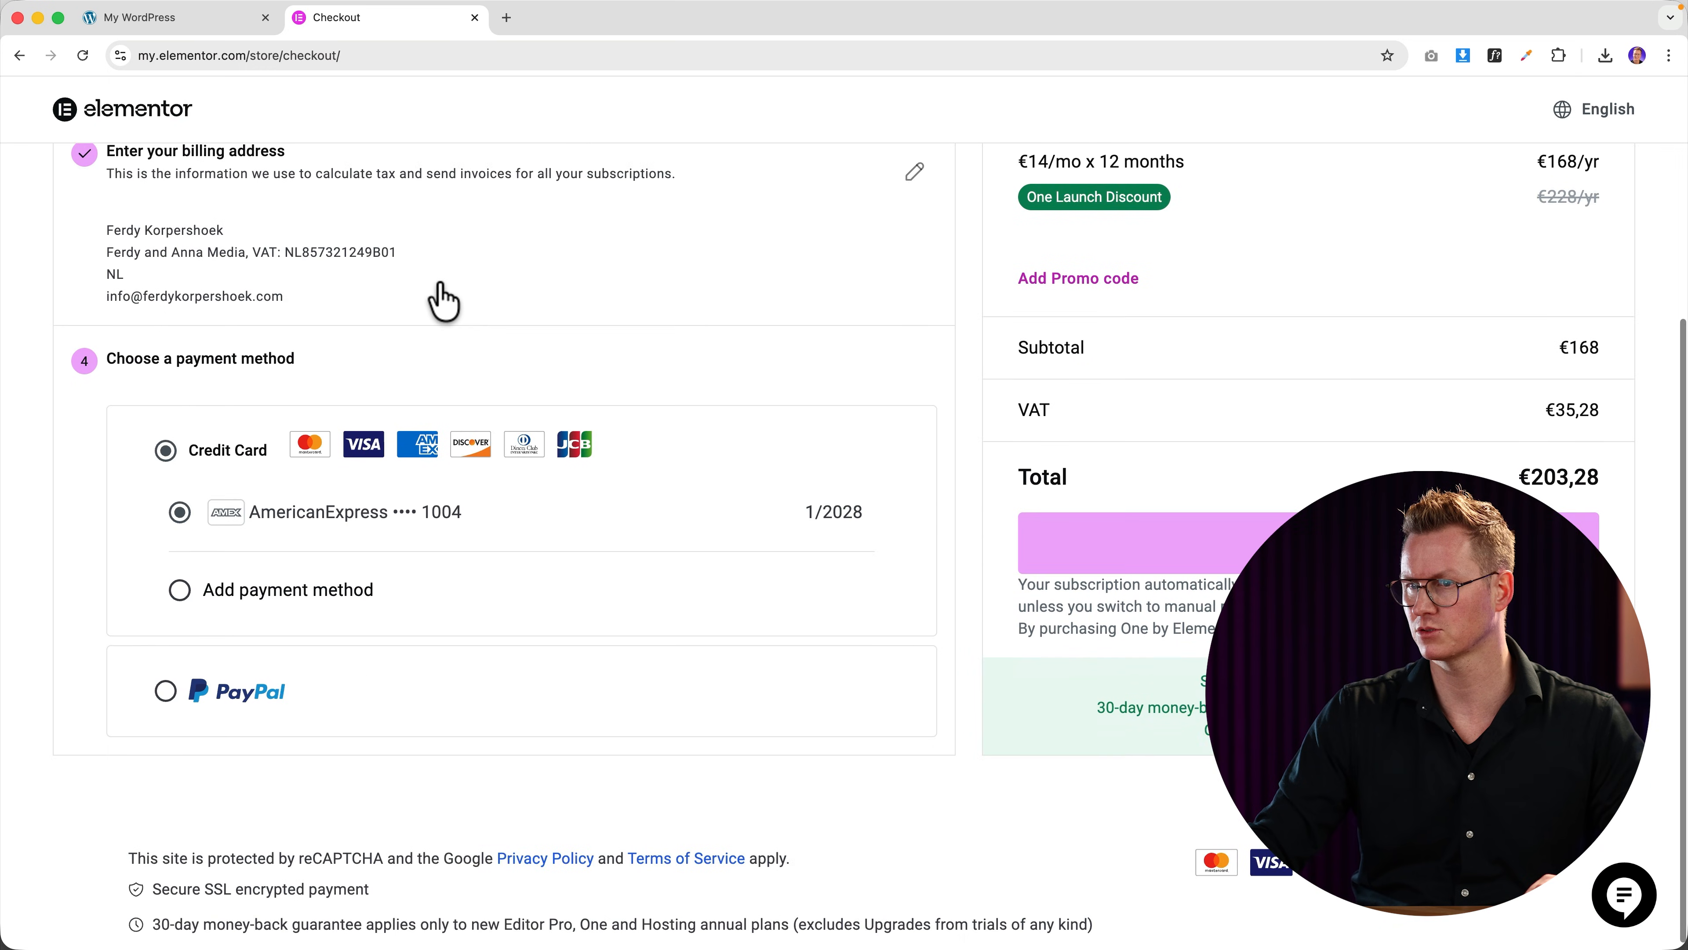
left_click(166, 683)
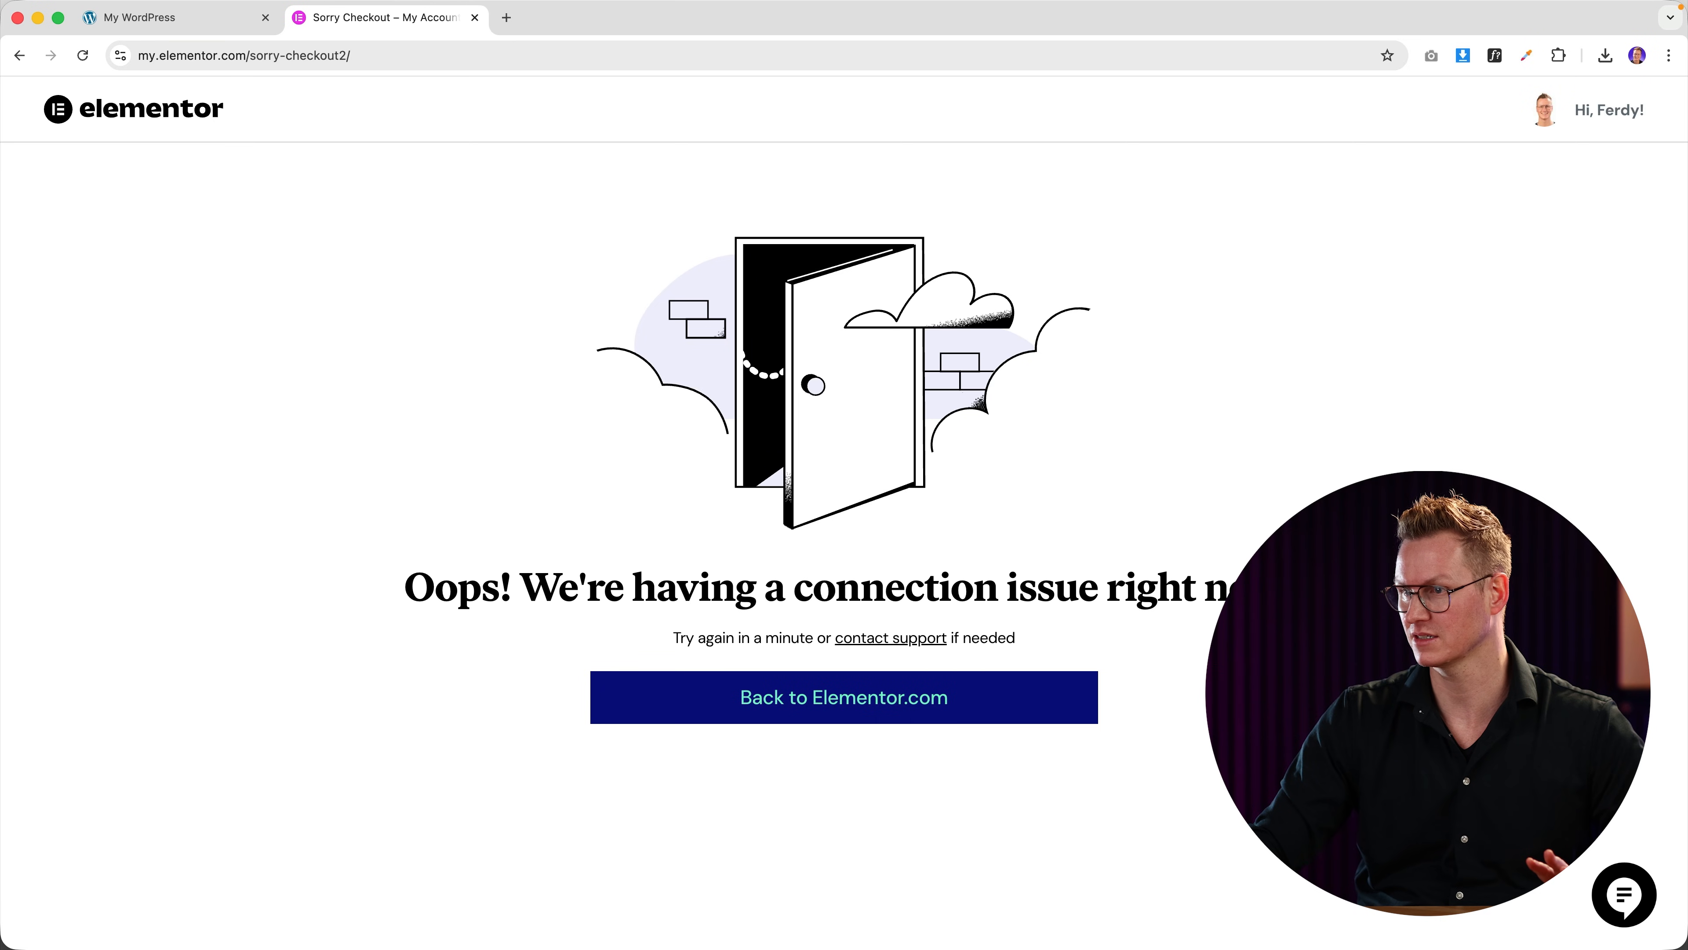
left_click(844, 695)
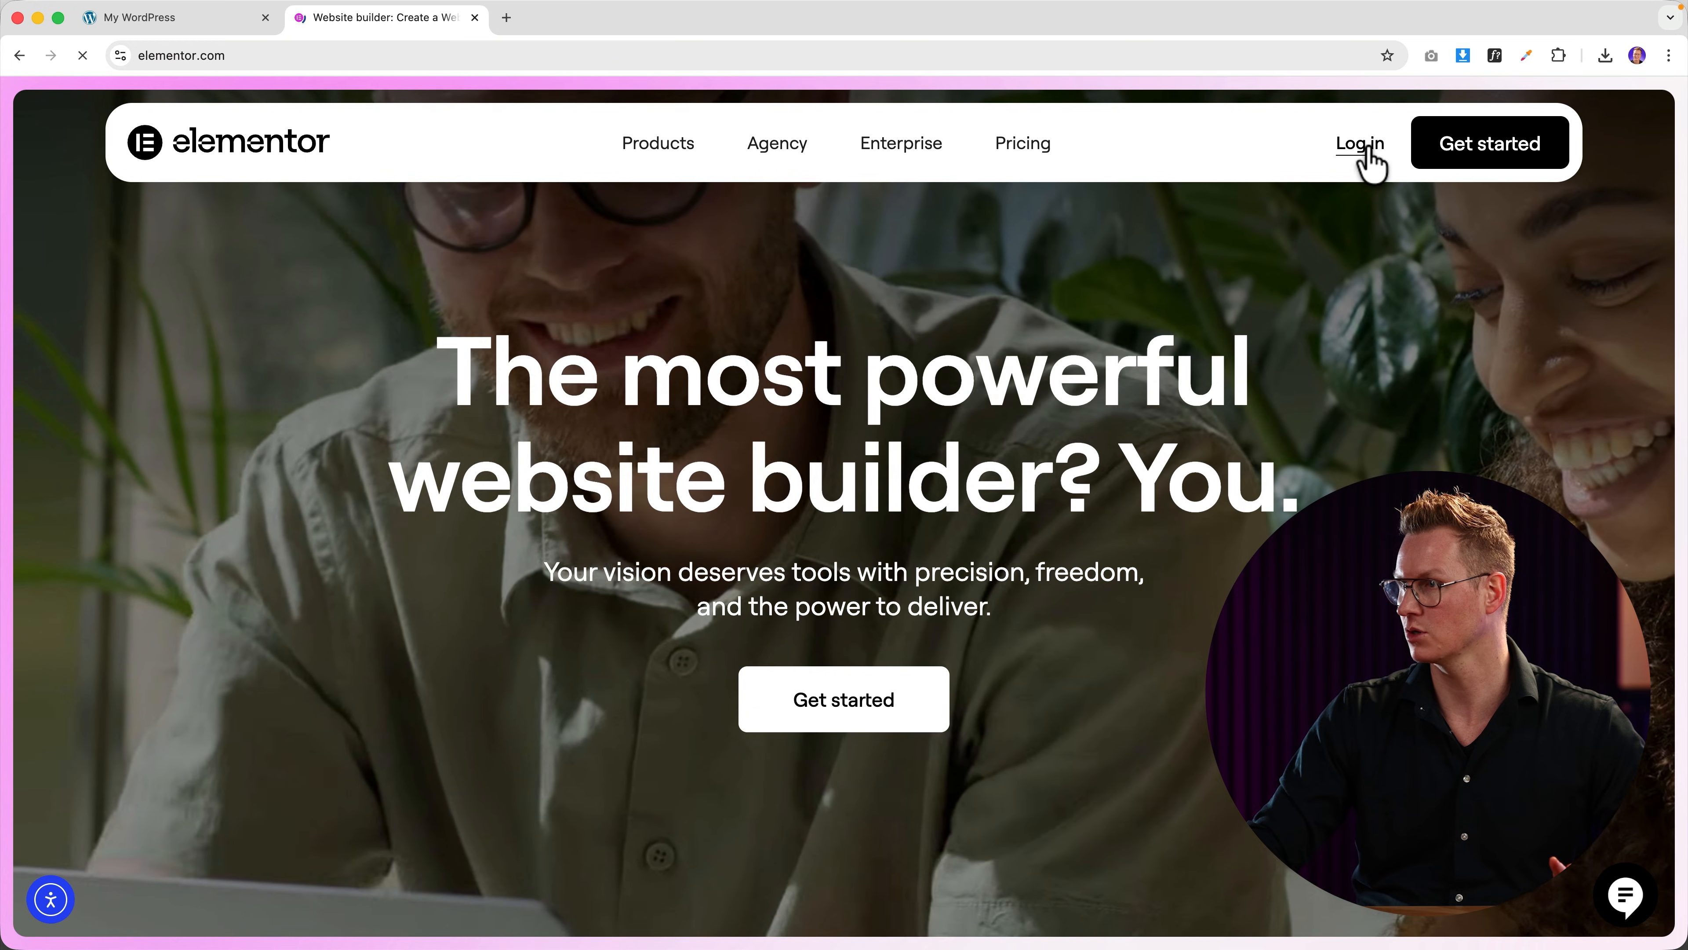
Step: Log in to the Elementor account and download the plugin for the first listed Elementor One subscription
left_click(1361, 144)
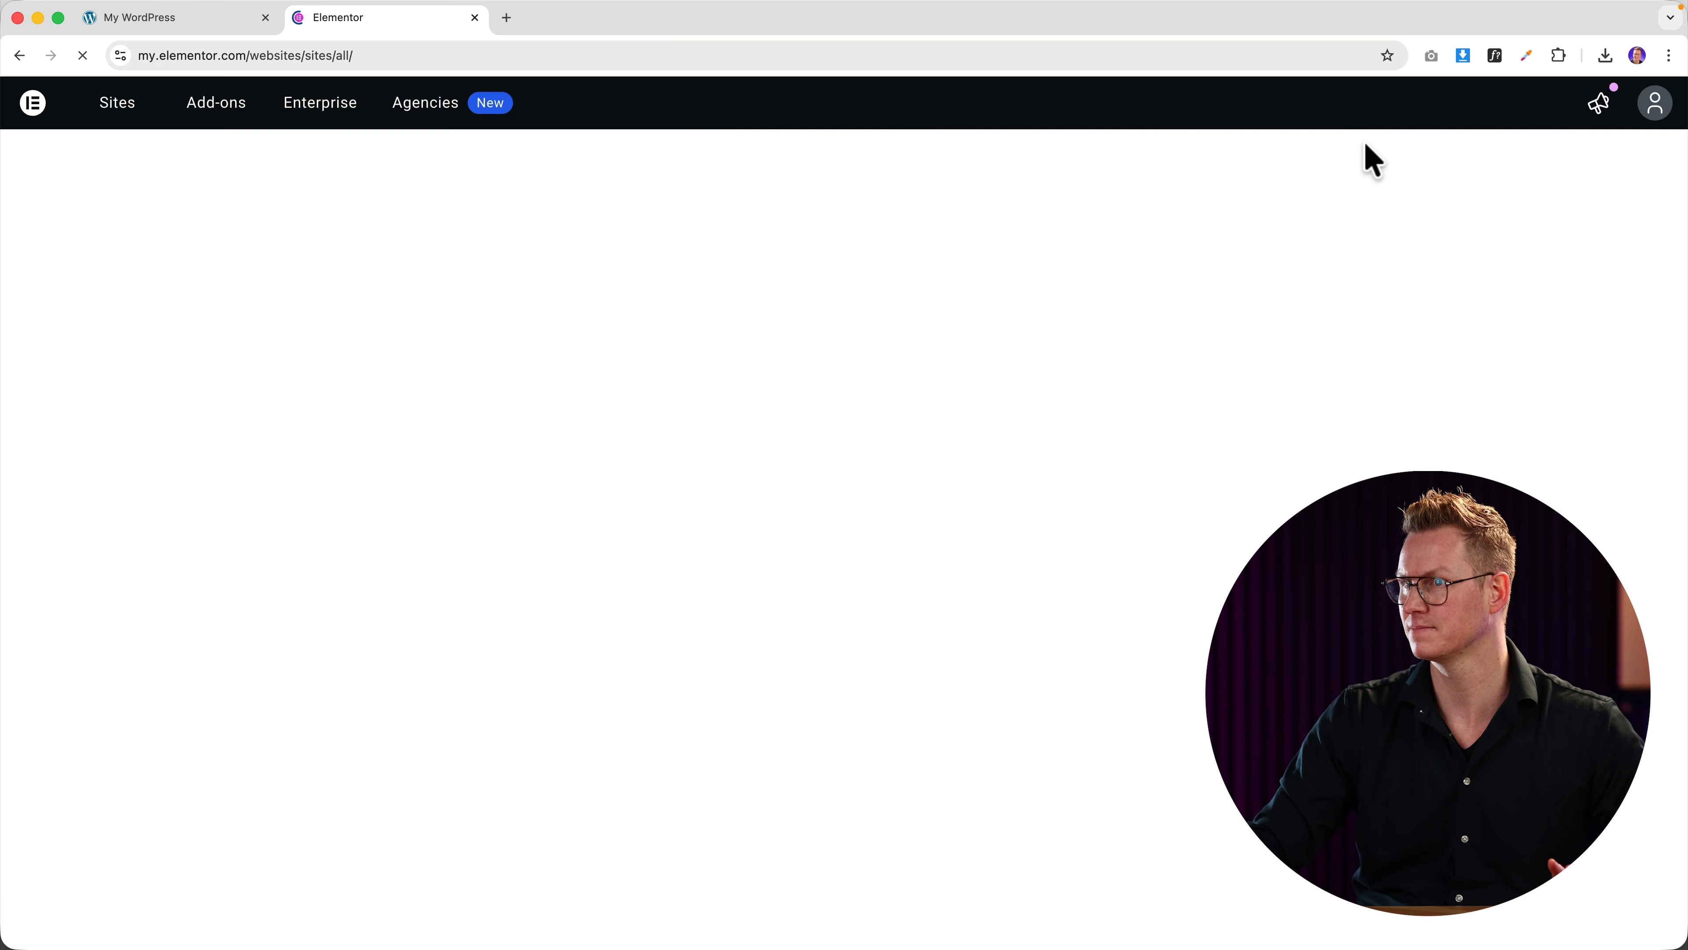
left_click(1548, 111)
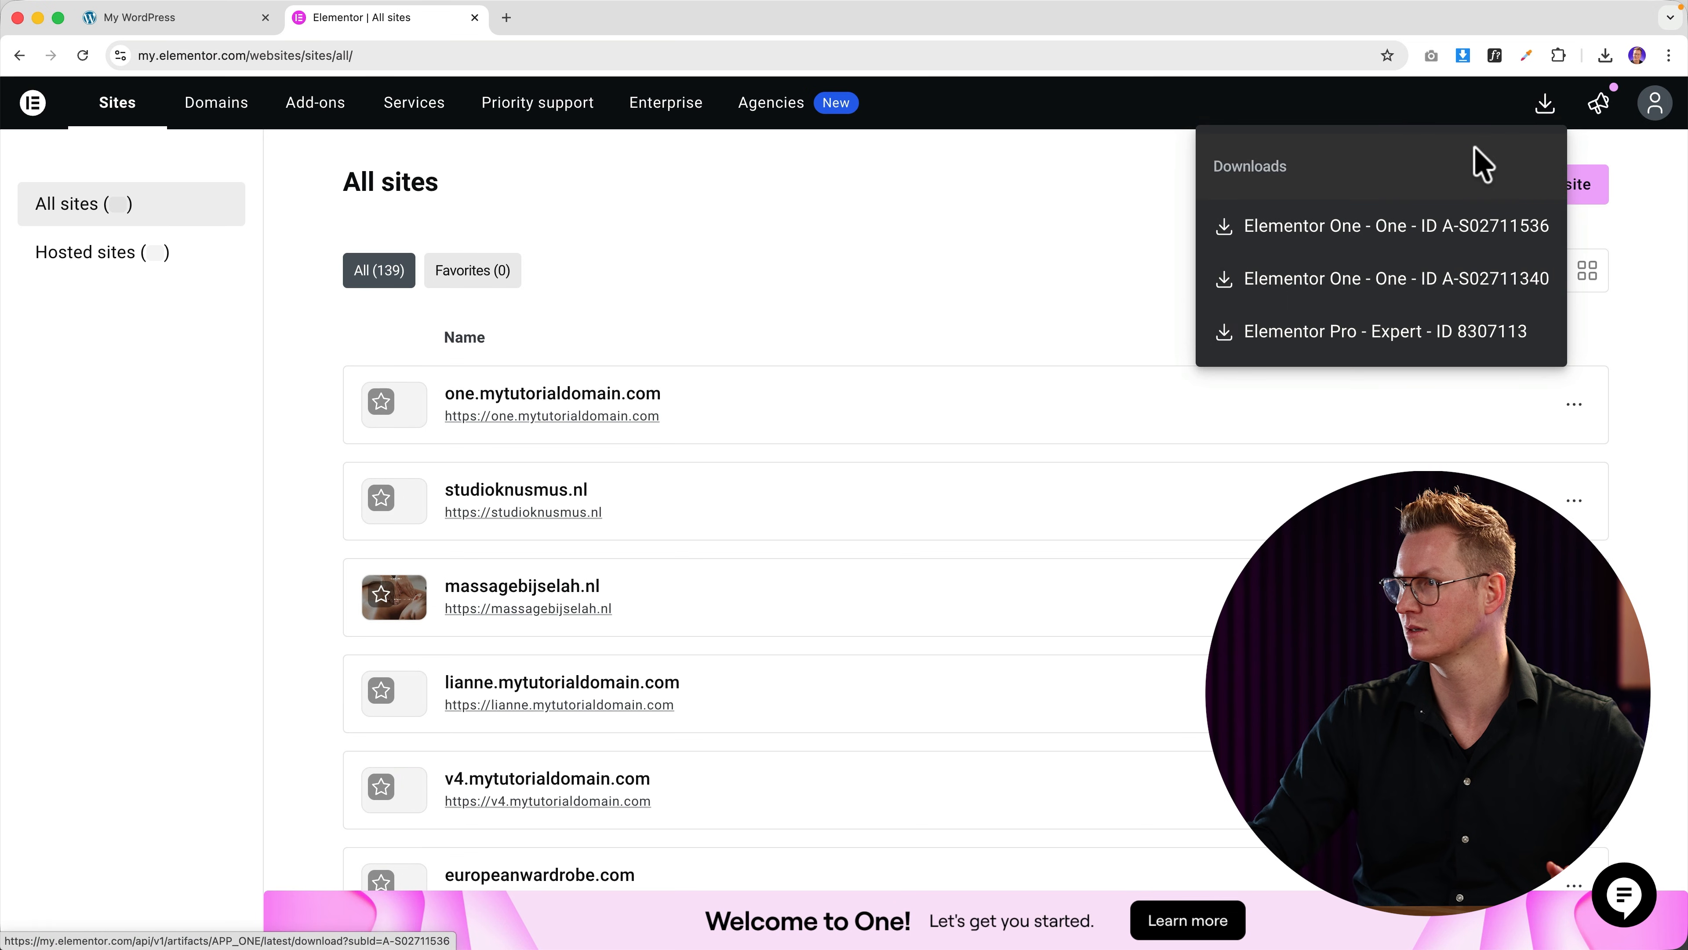
left_click(1338, 226)
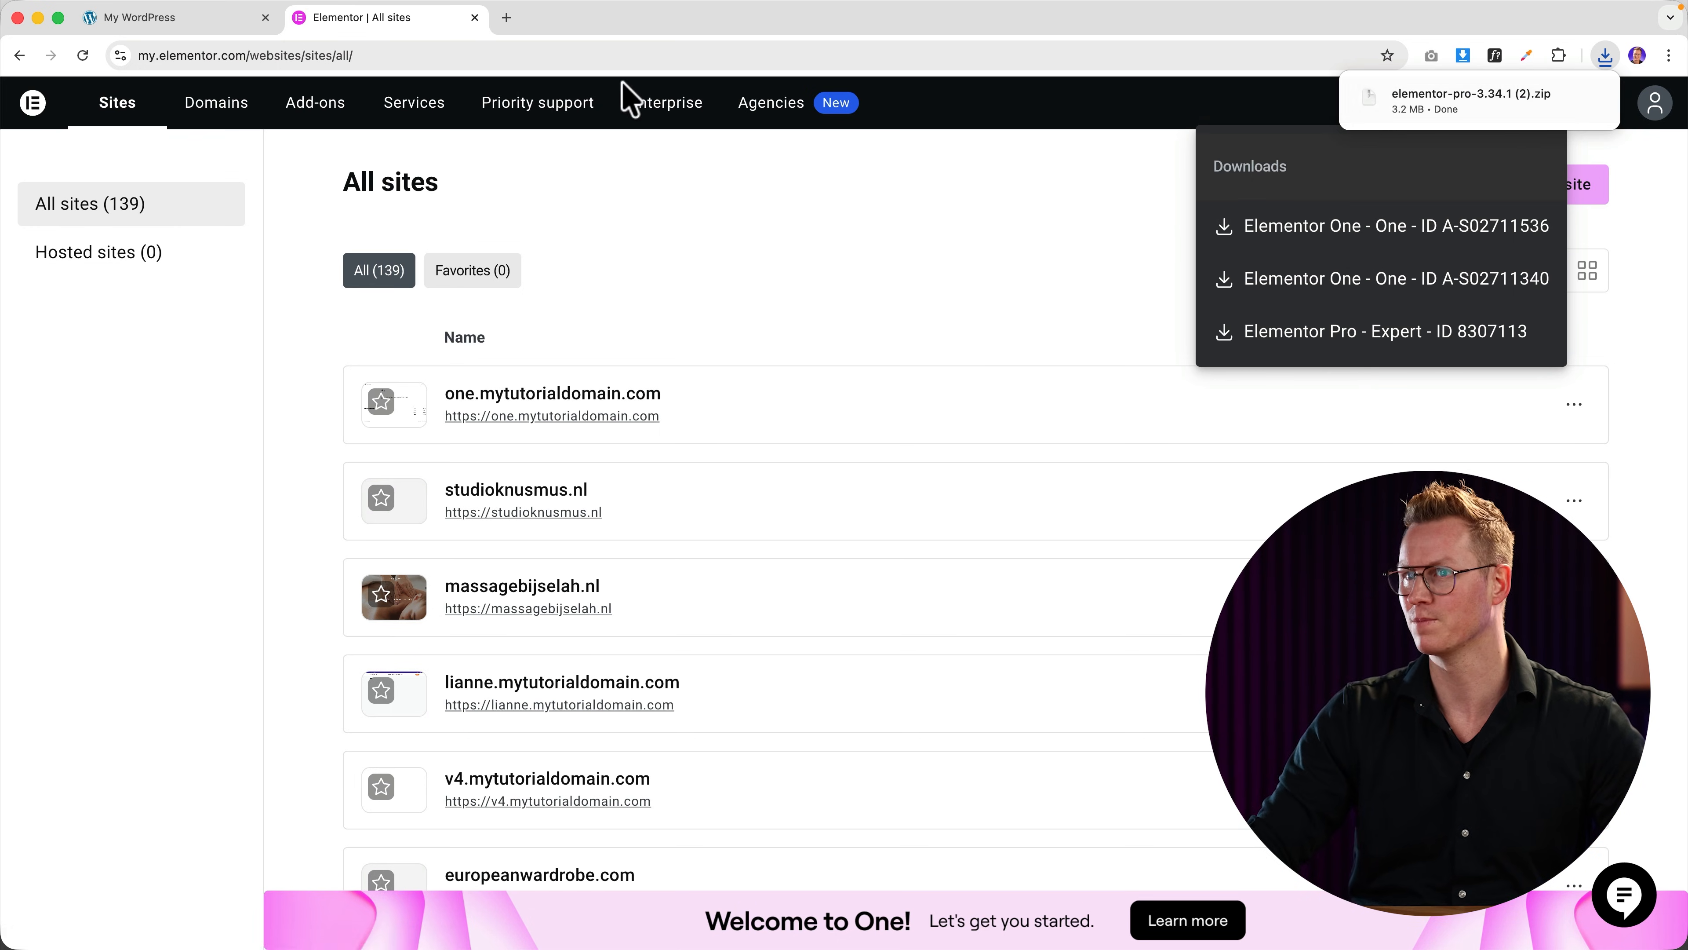
Step: Install and activate the Elementor Website Builder plugin on the My WordPress site
left_click(192, 27)
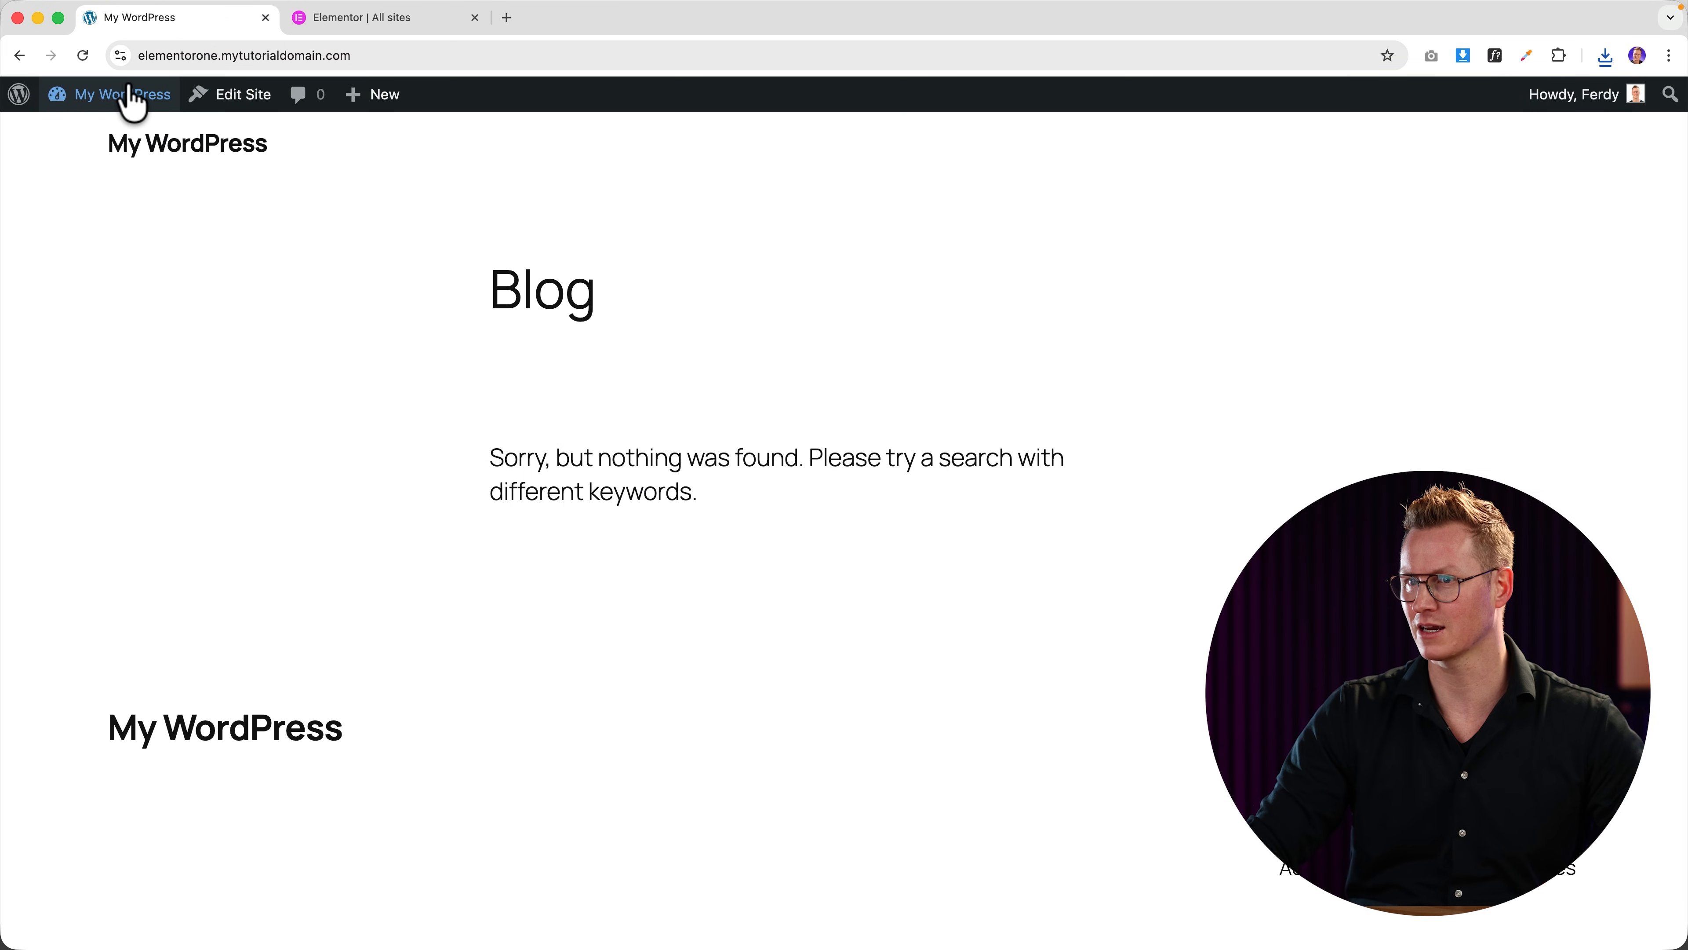
mouse_move(123, 86)
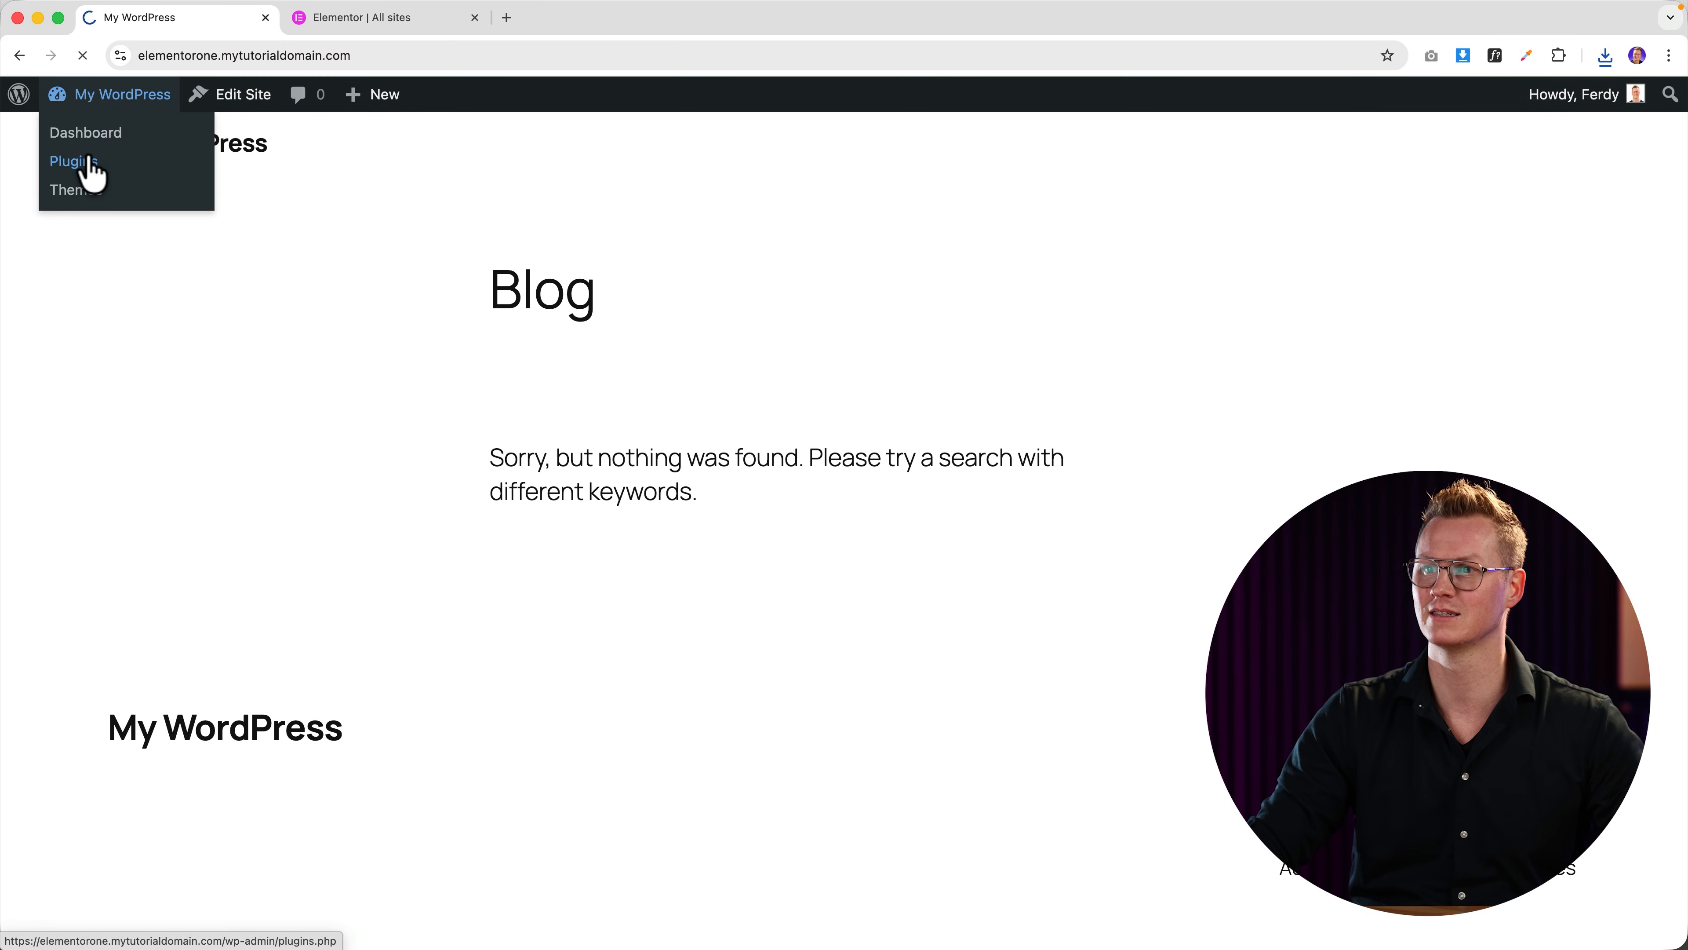
left_click(94, 174)
left_click(352, 163)
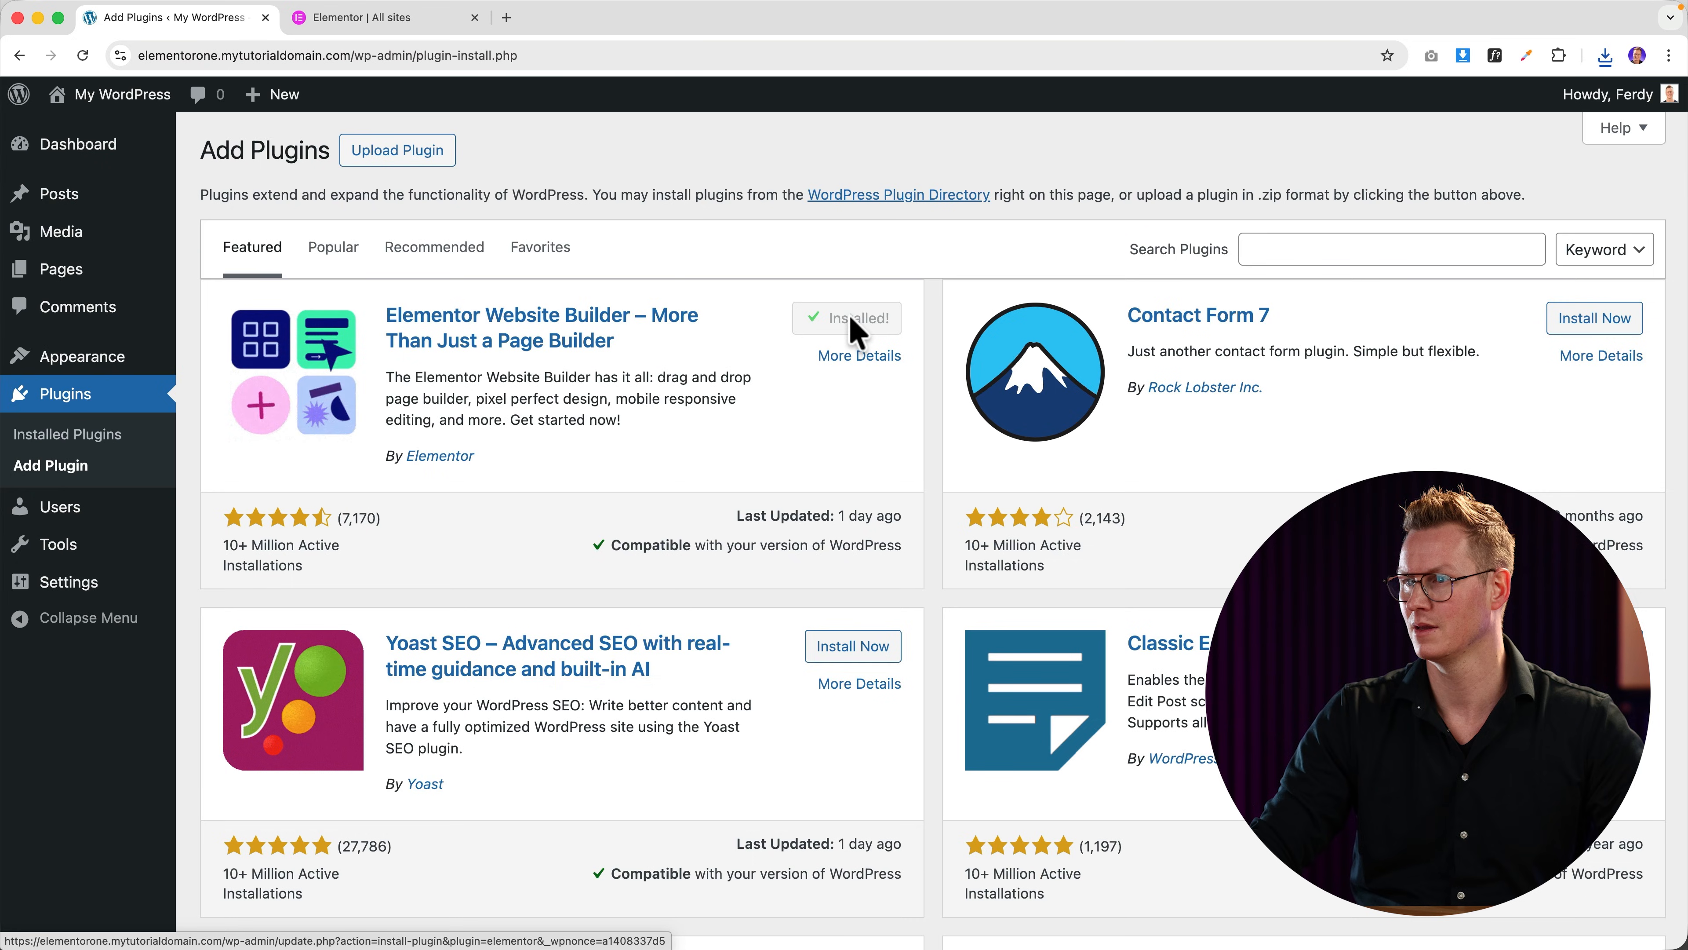
left_click(861, 320)
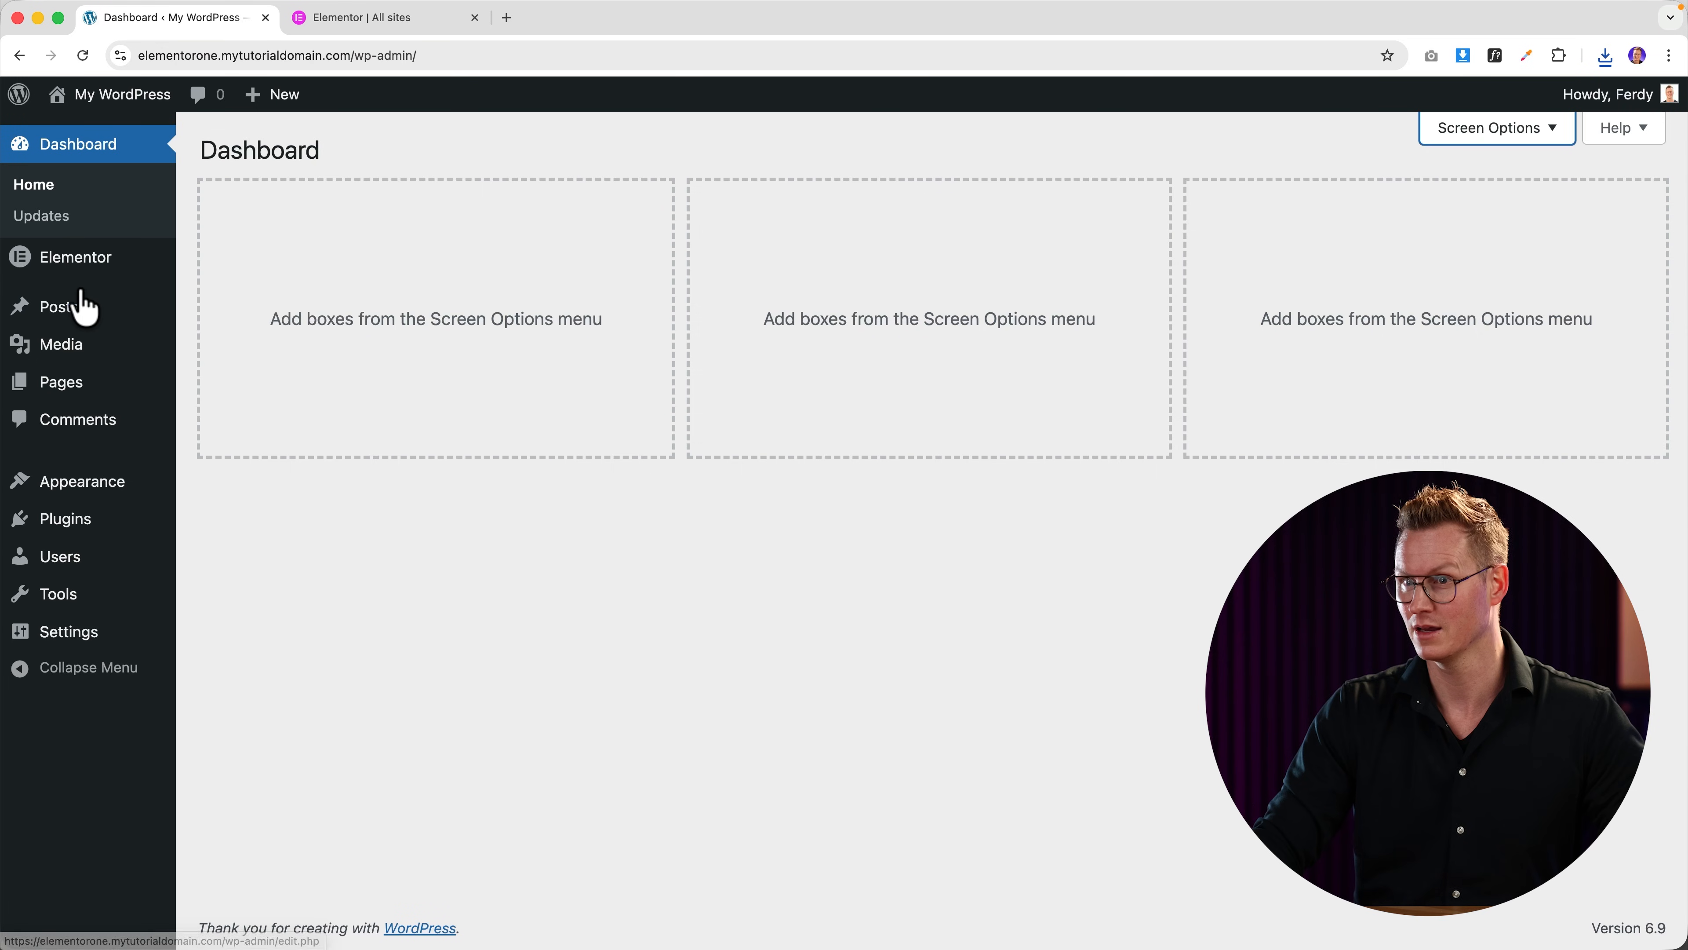
Step: Upload elementor-pro-3.34.1 (2).zip as a new plugin, install it and activate it
left_click(64, 519)
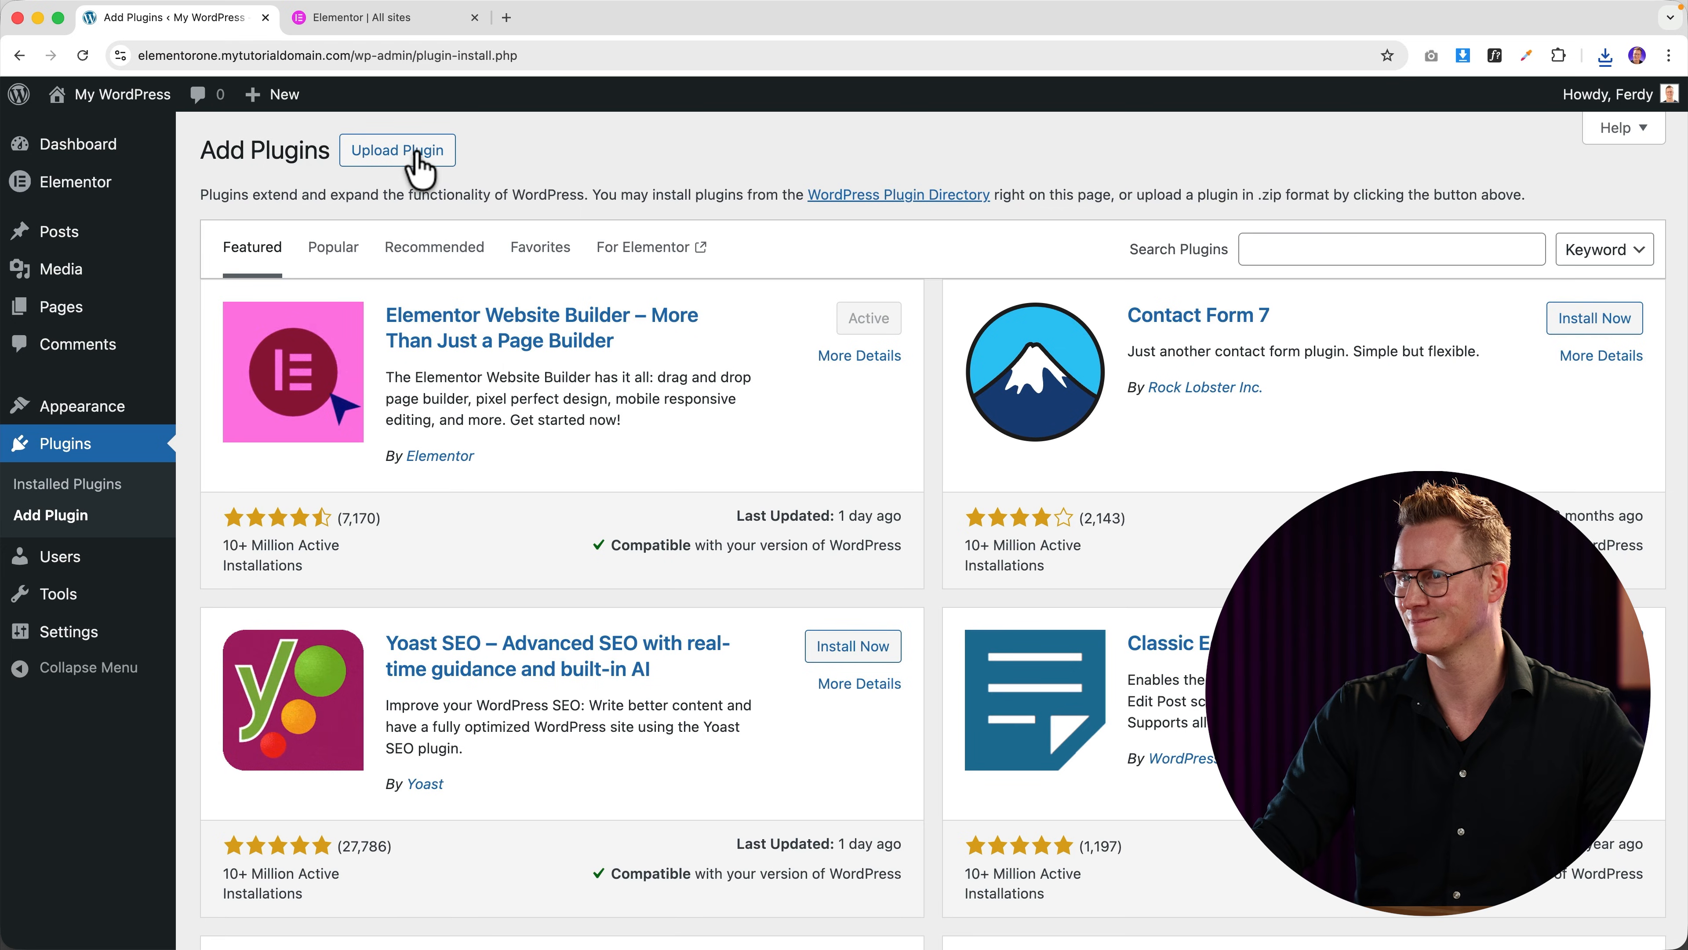
left_click(407, 152)
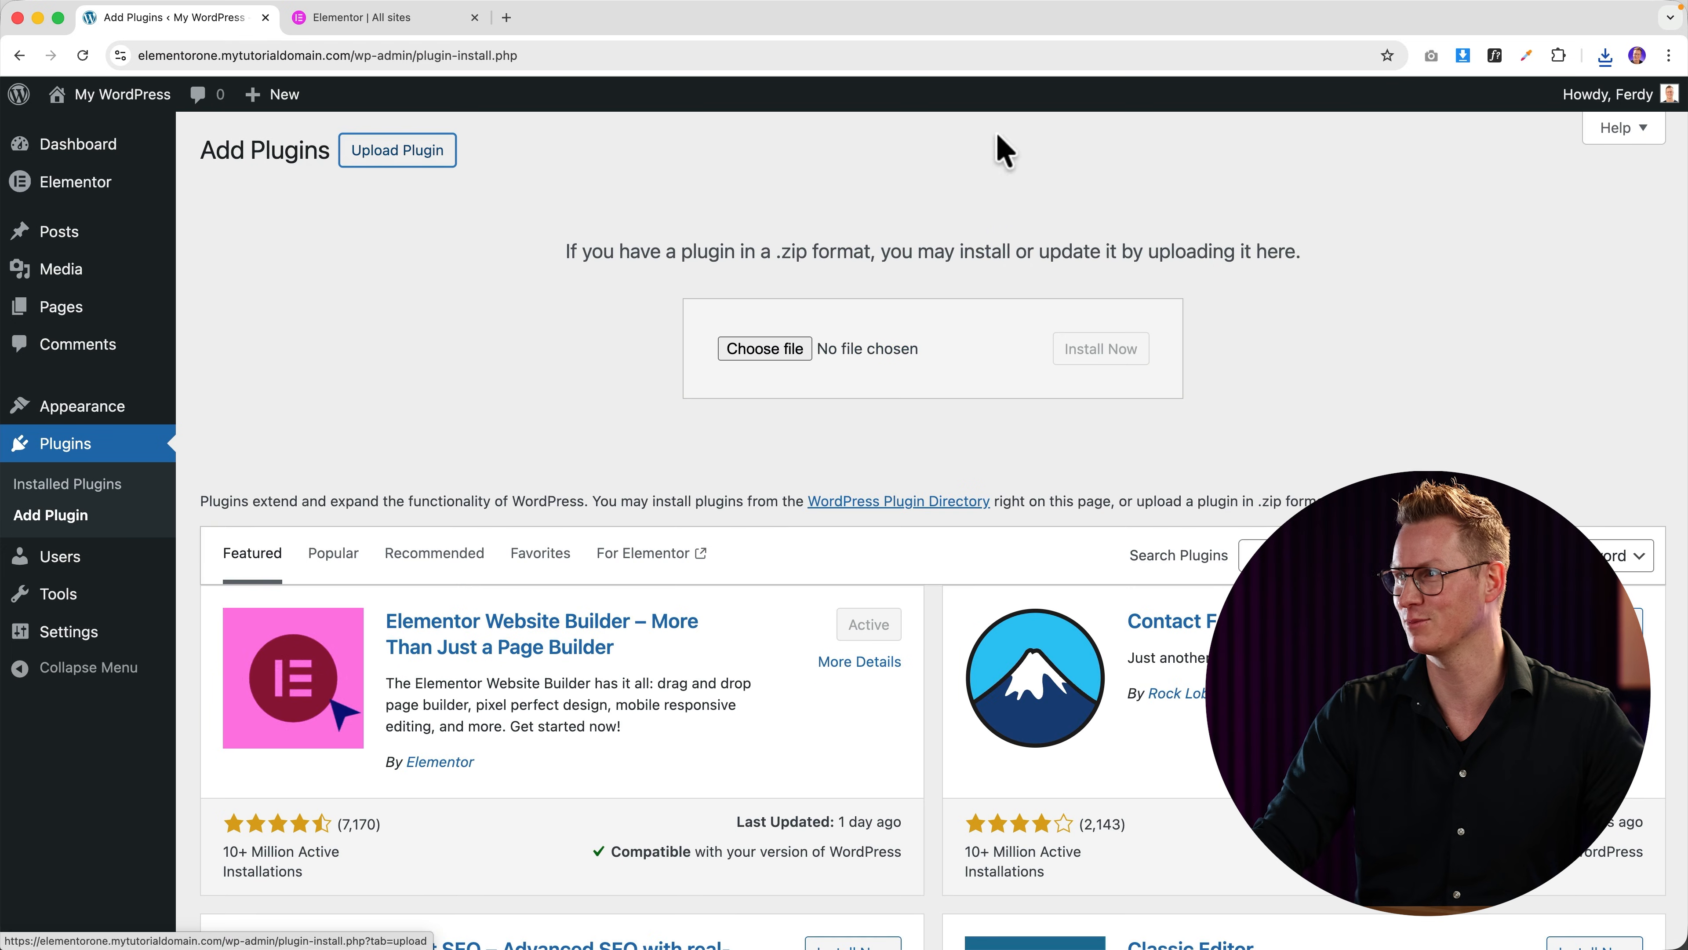
left_click(1605, 56)
left_click_drag(1454, 138, 764, 348)
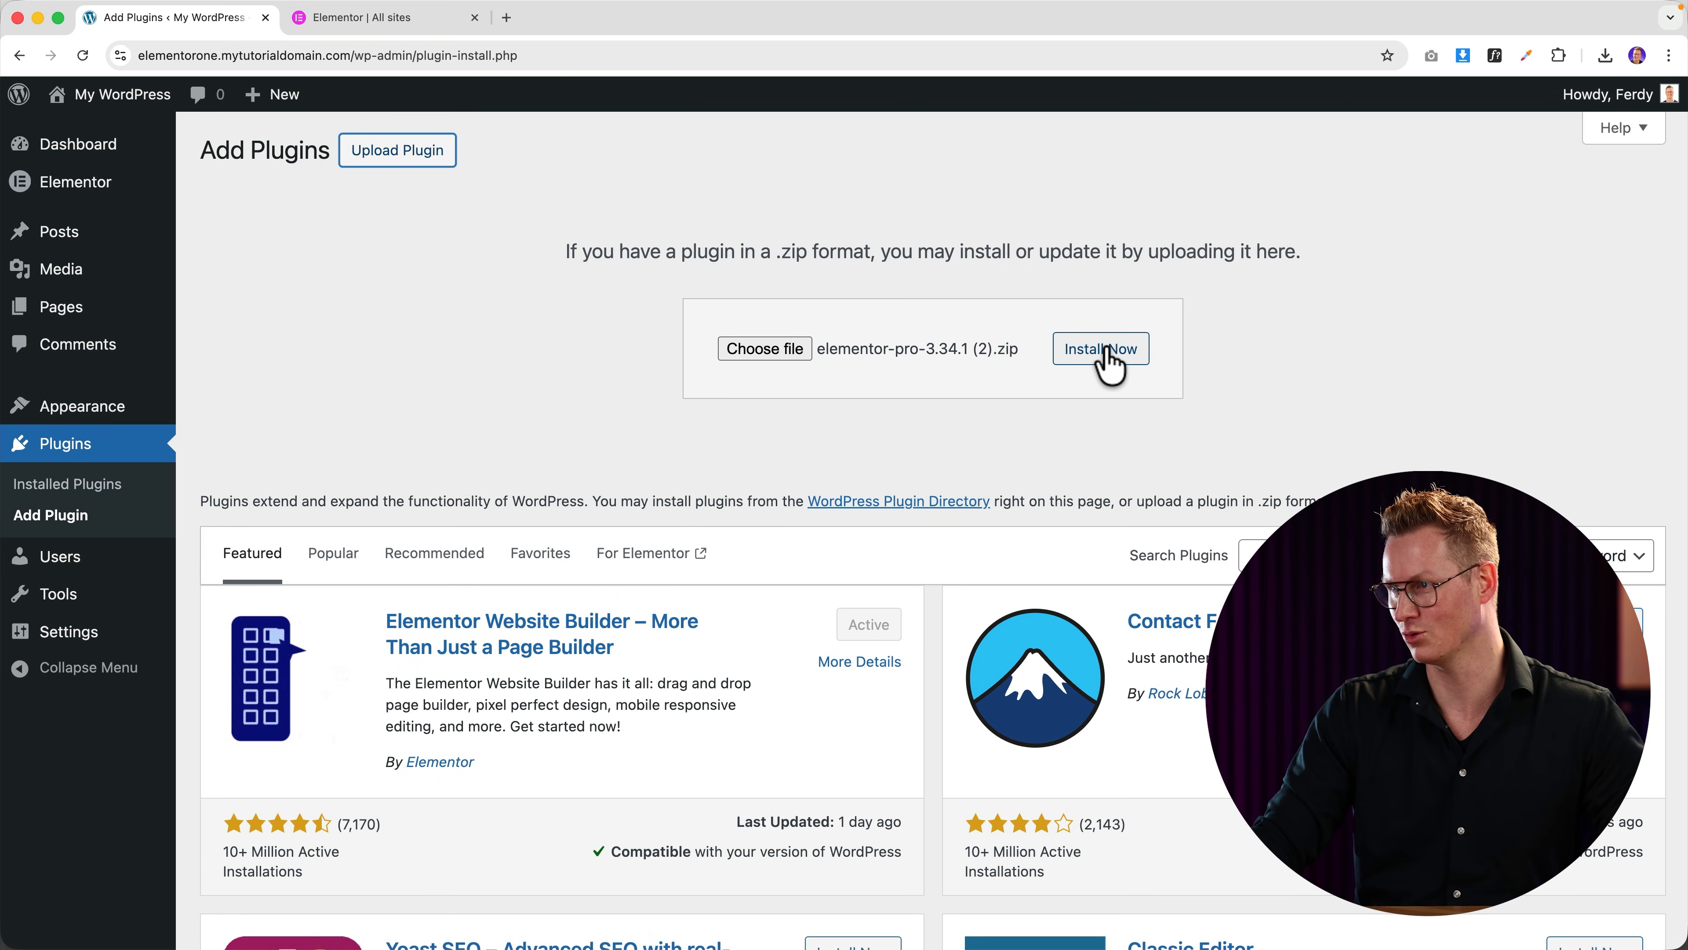
left_click(1108, 365)
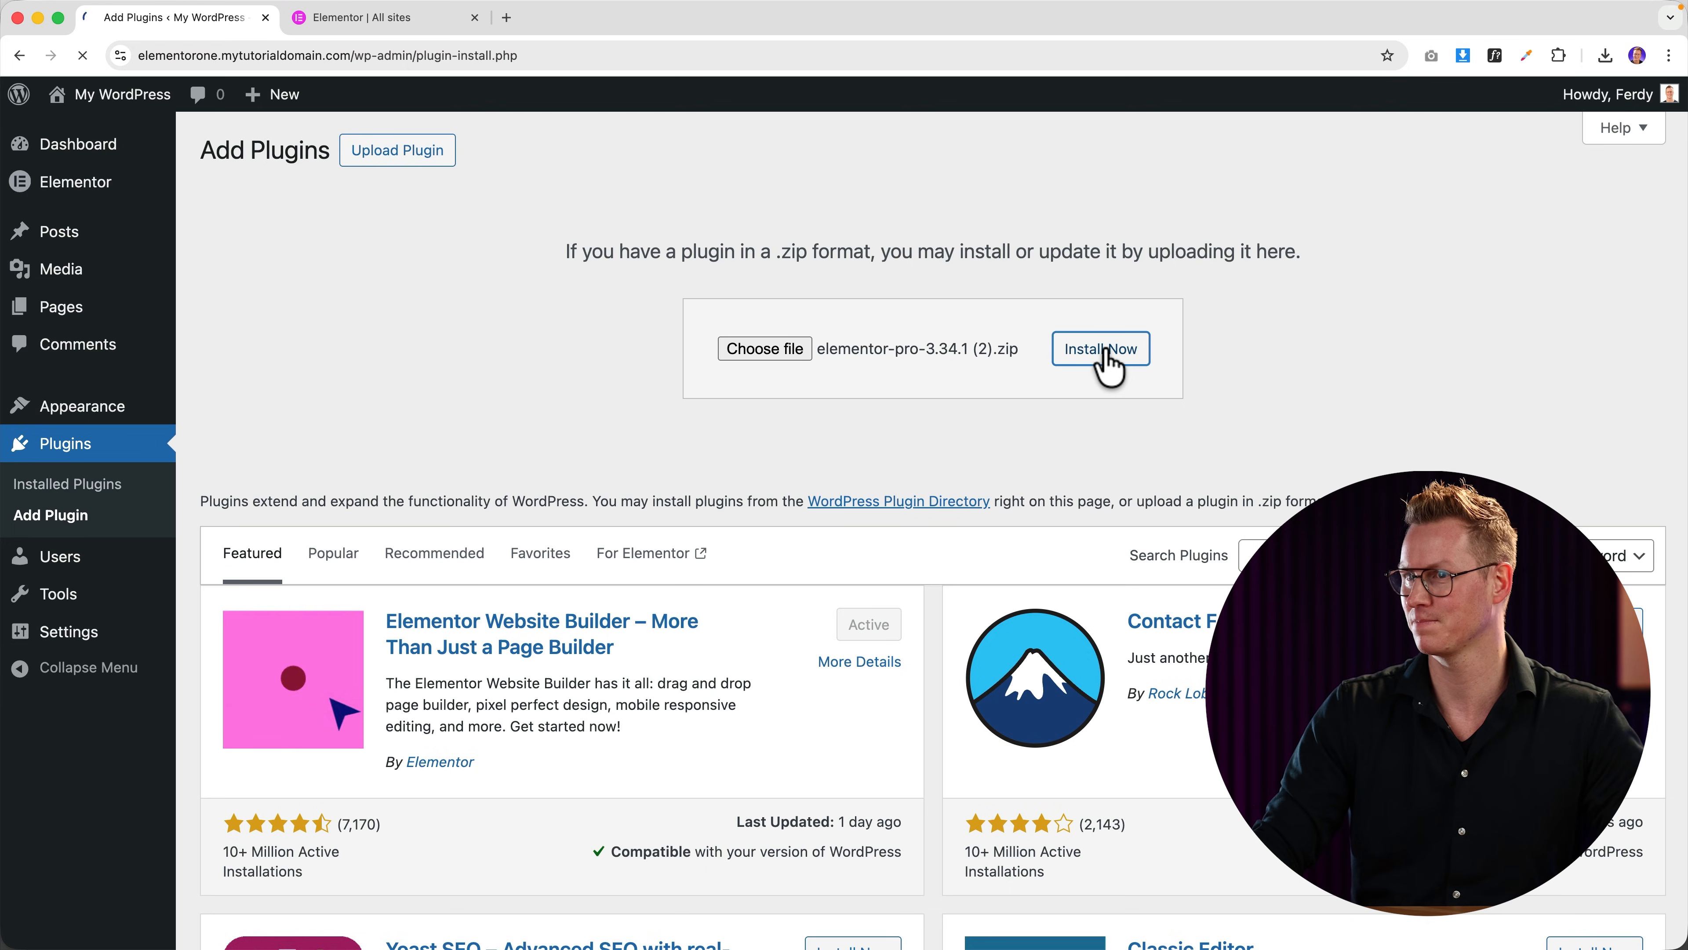
left_click(269, 319)
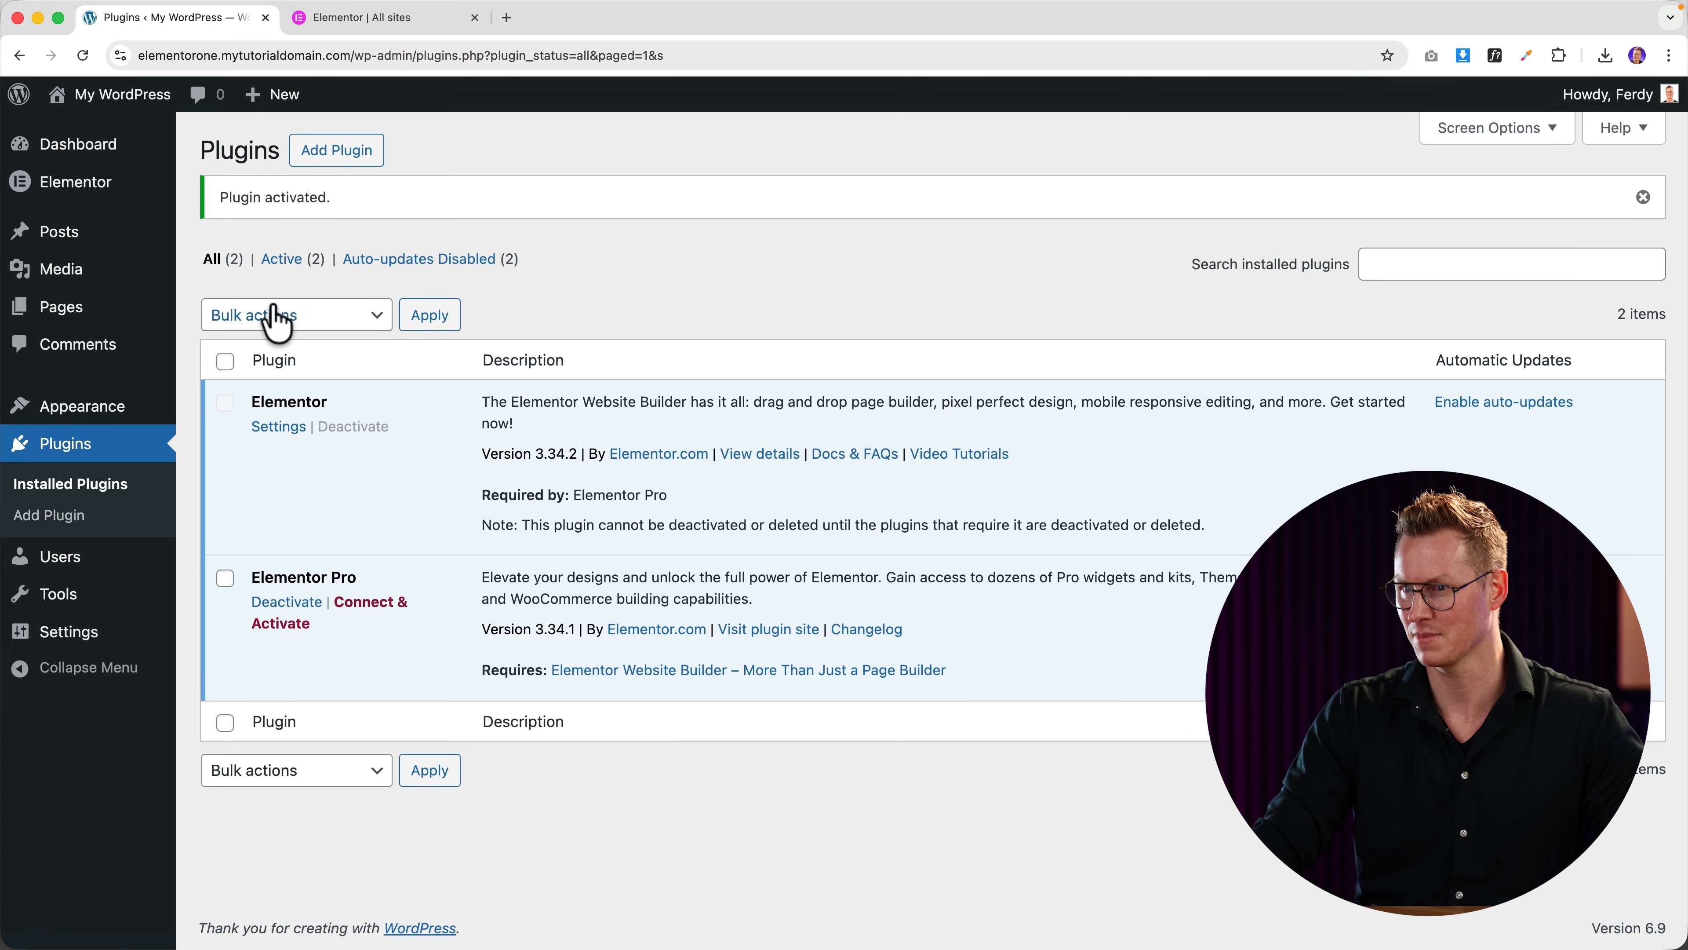
Step: Connect the WordPress site to the Elementor account with the One - Elementor One license expiring Jan 2027
left_click(96, 145)
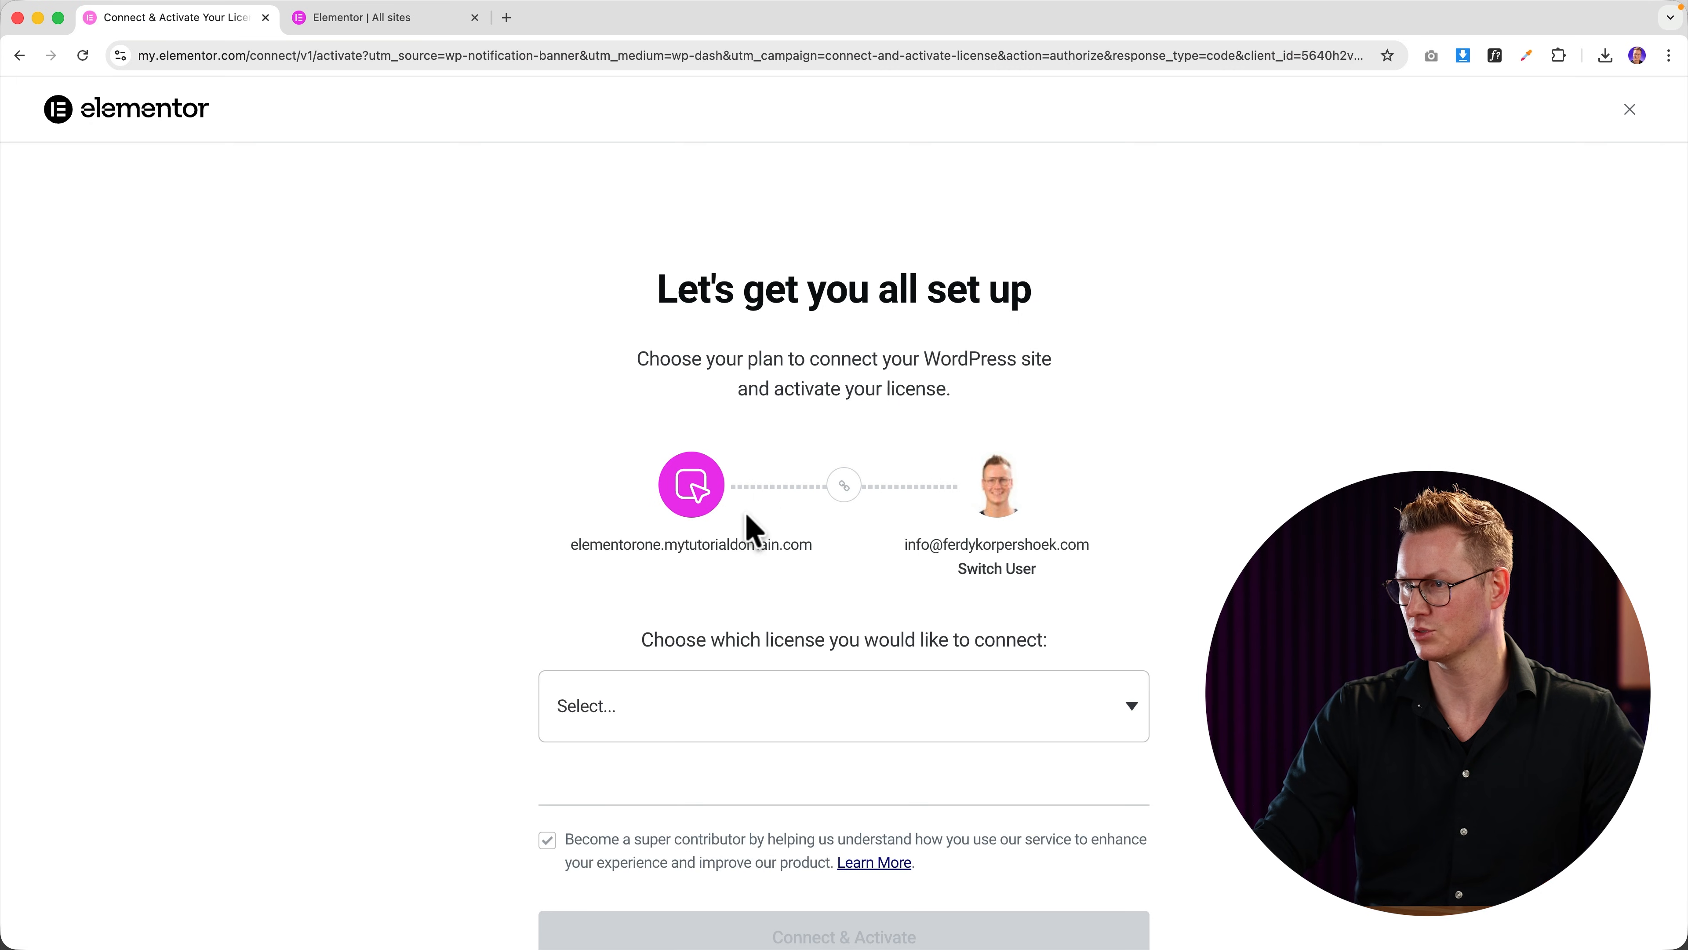
left_click(743, 725)
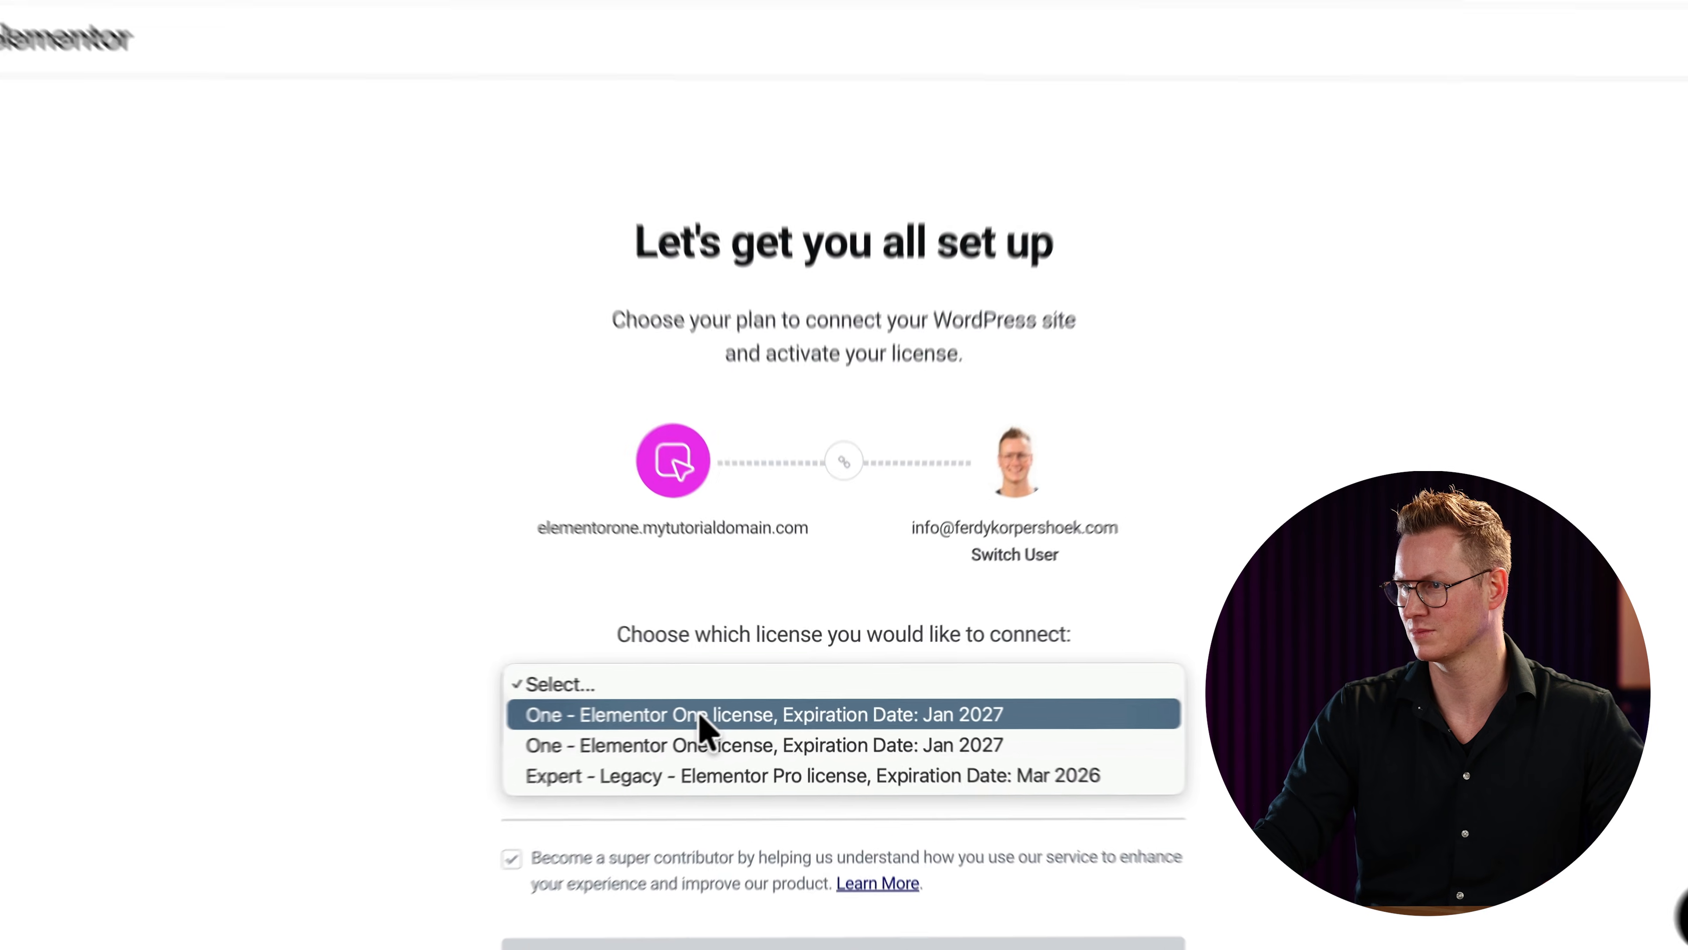
left_click(595, 738)
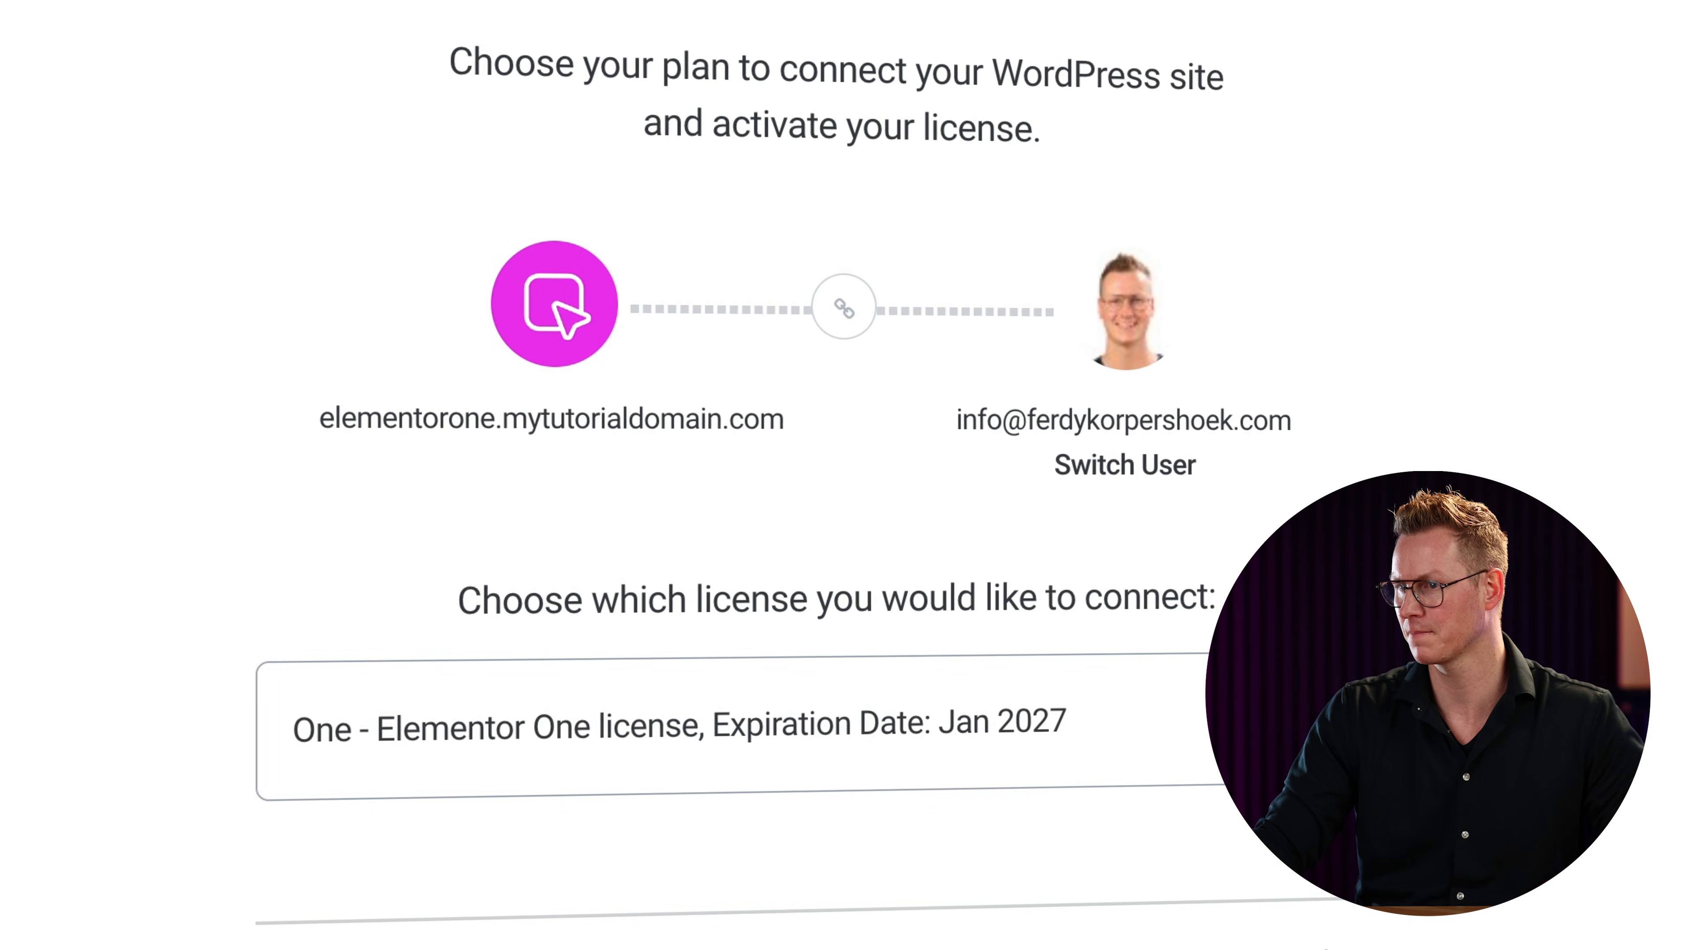
left_click(812, 939)
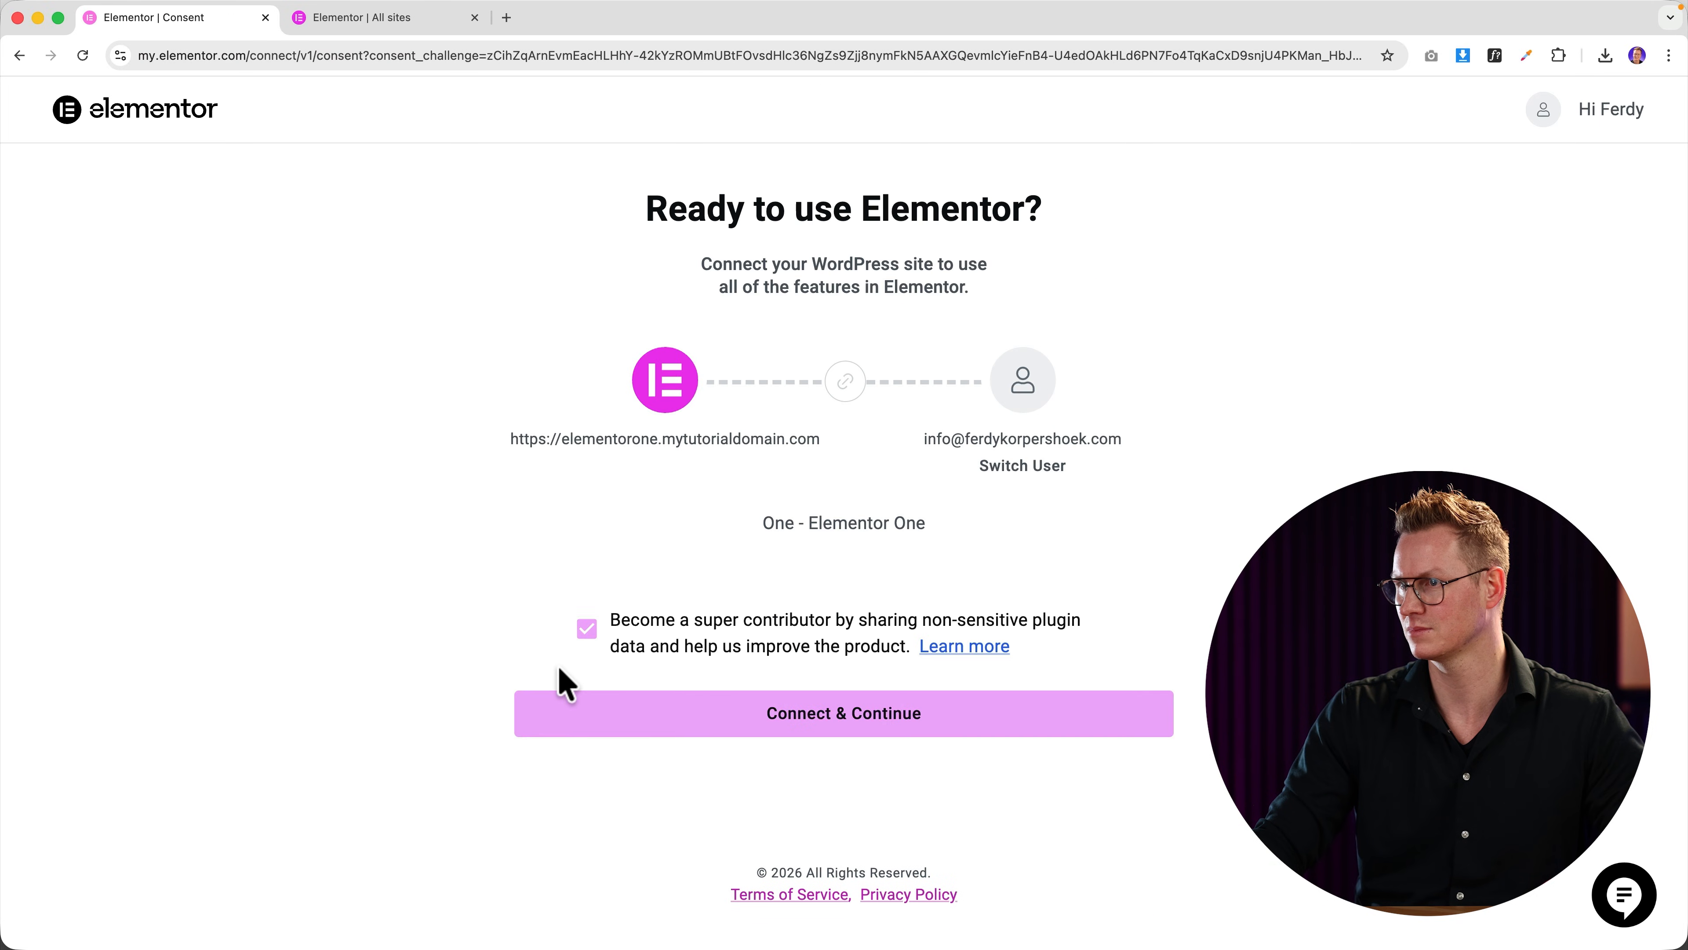
left_click(843, 725)
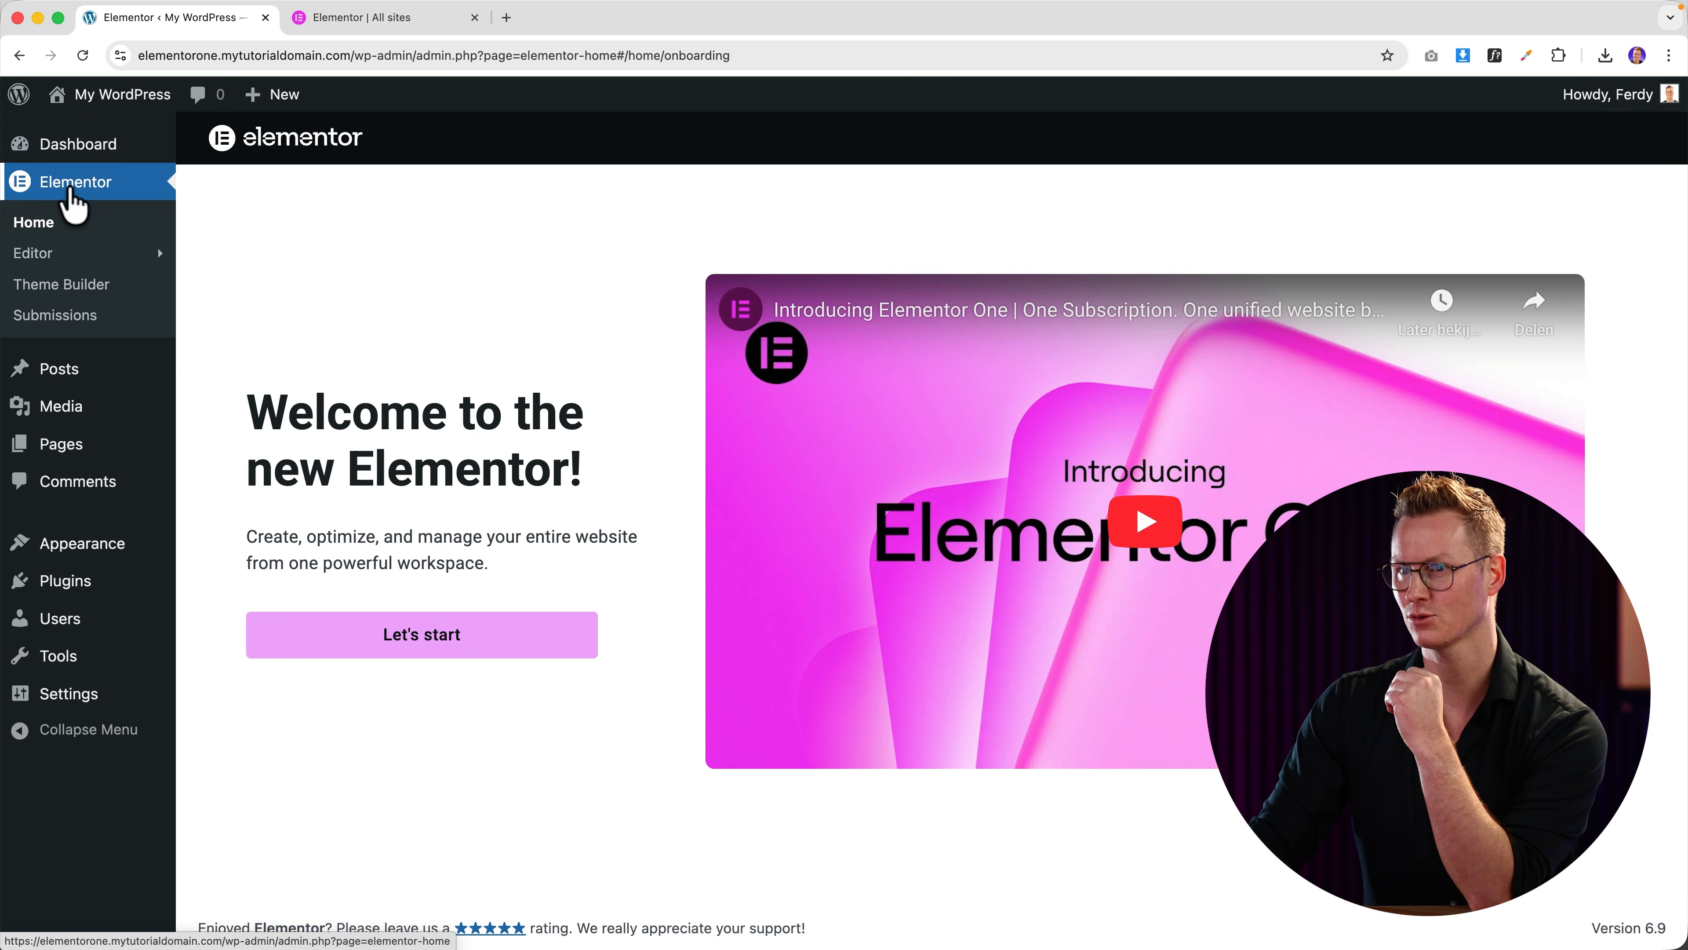
Step: Open Elementor's Home page in the WordPress admin and highlight the welcome heading
left_click(57, 223)
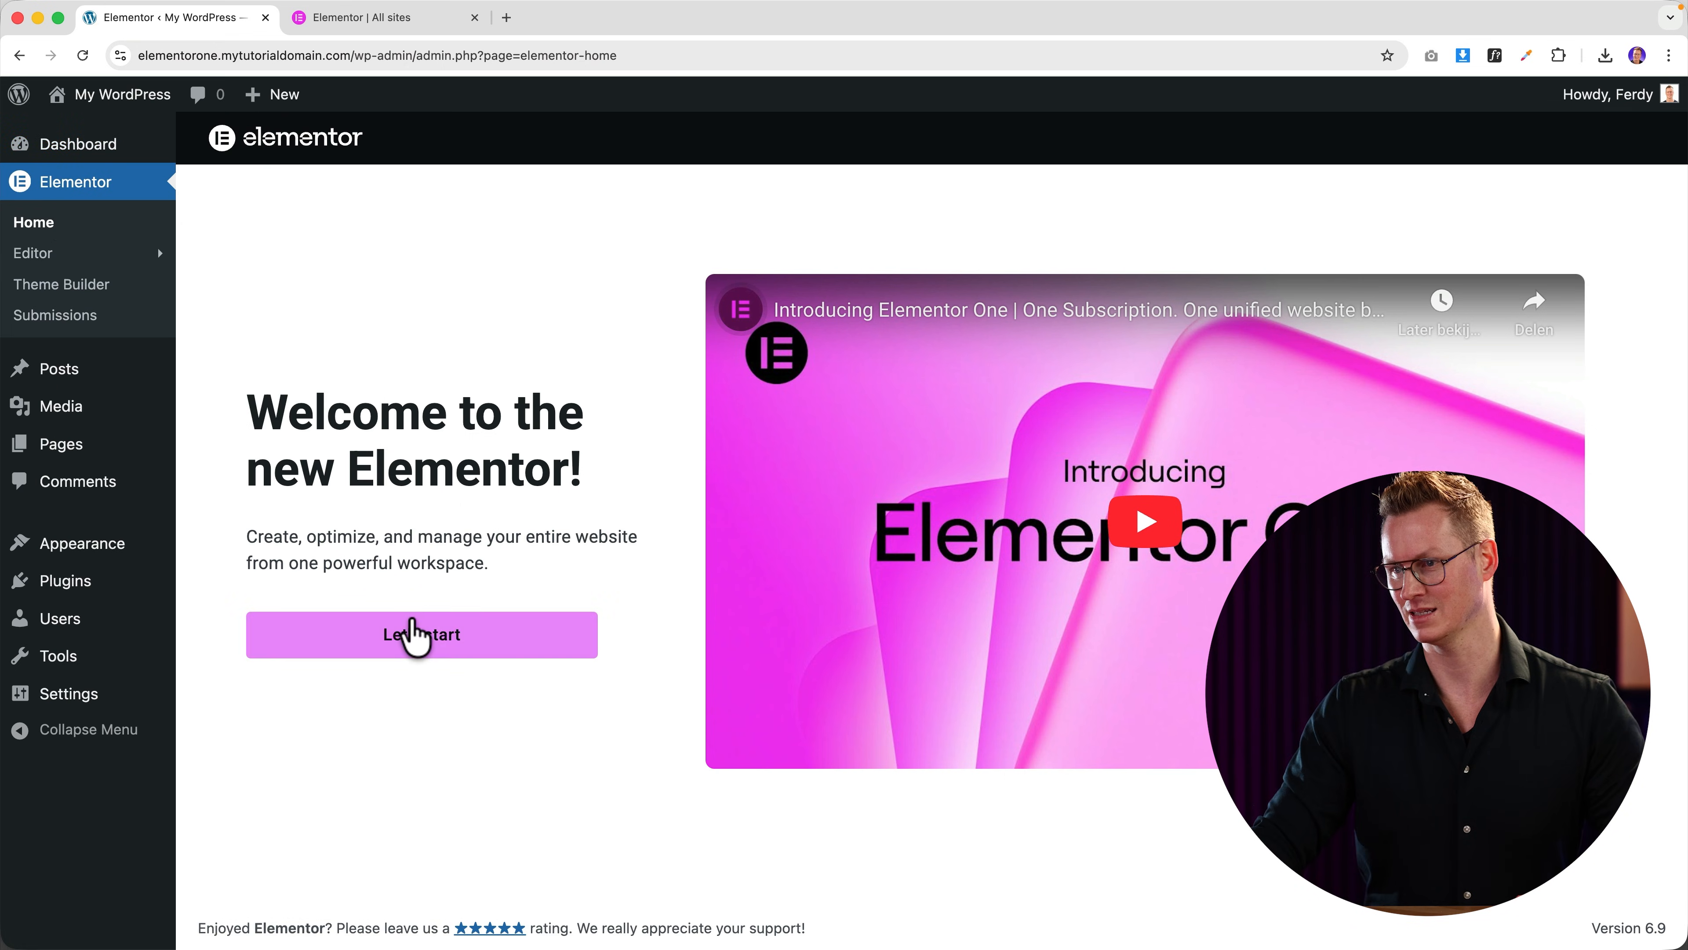
left_click_drag(266, 407, 517, 471)
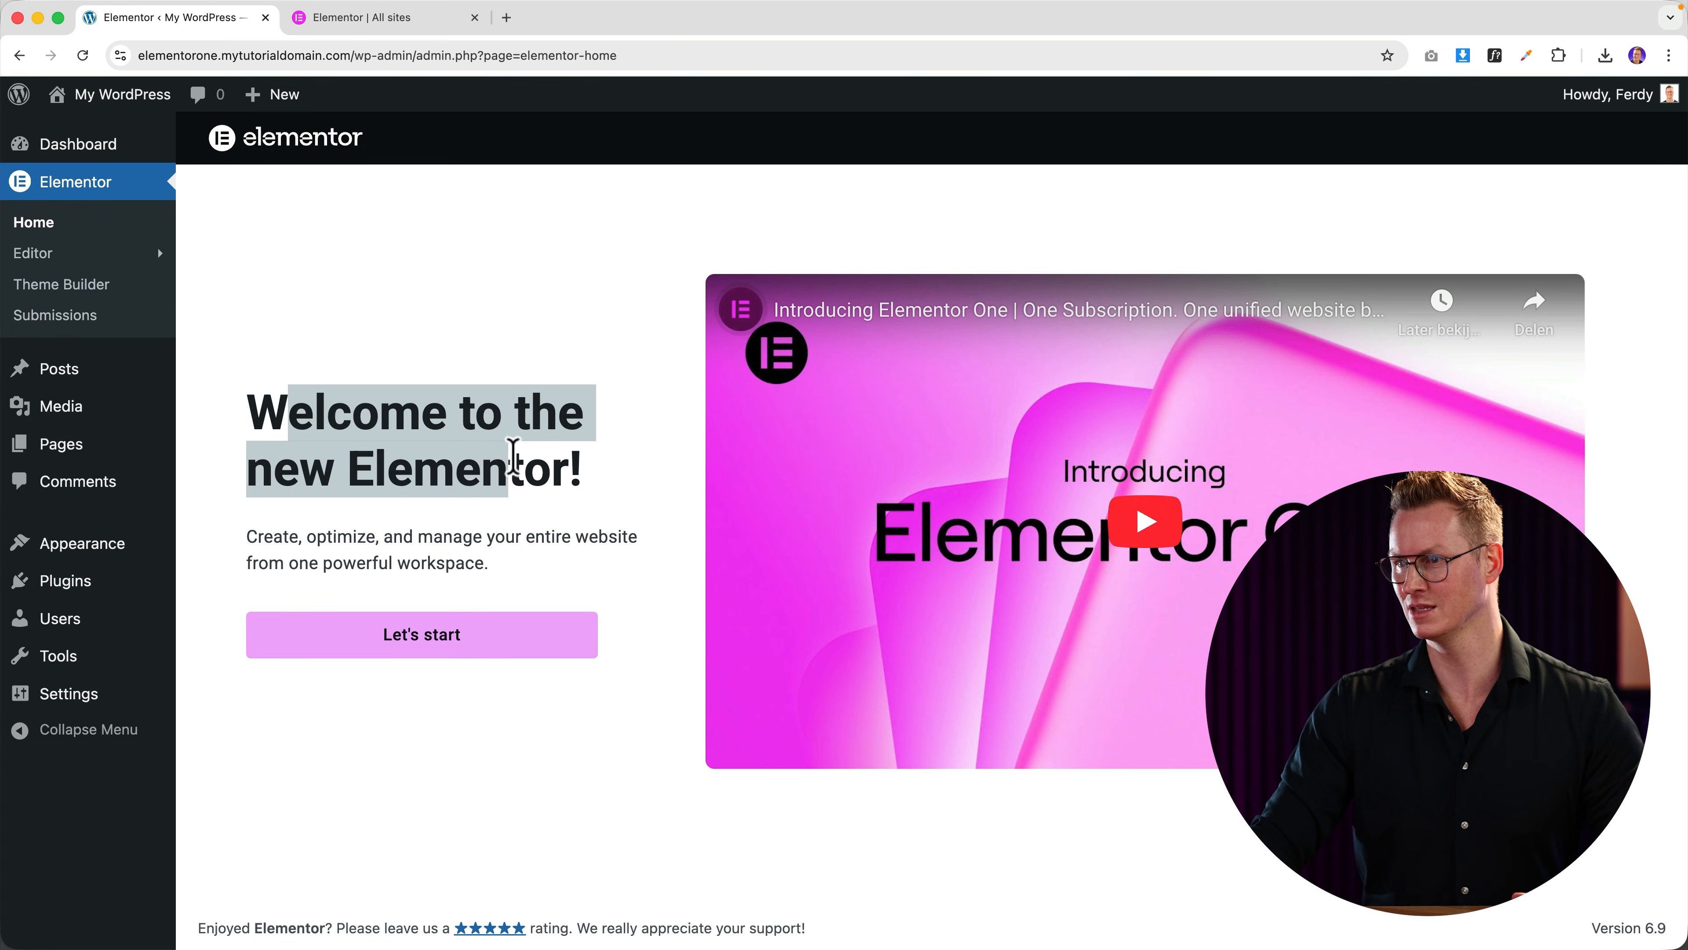
Step: Continue from the welcome page to the Elementor website builder home and try to add the free Image optimization and Accessibility tools
left_click(519, 466)
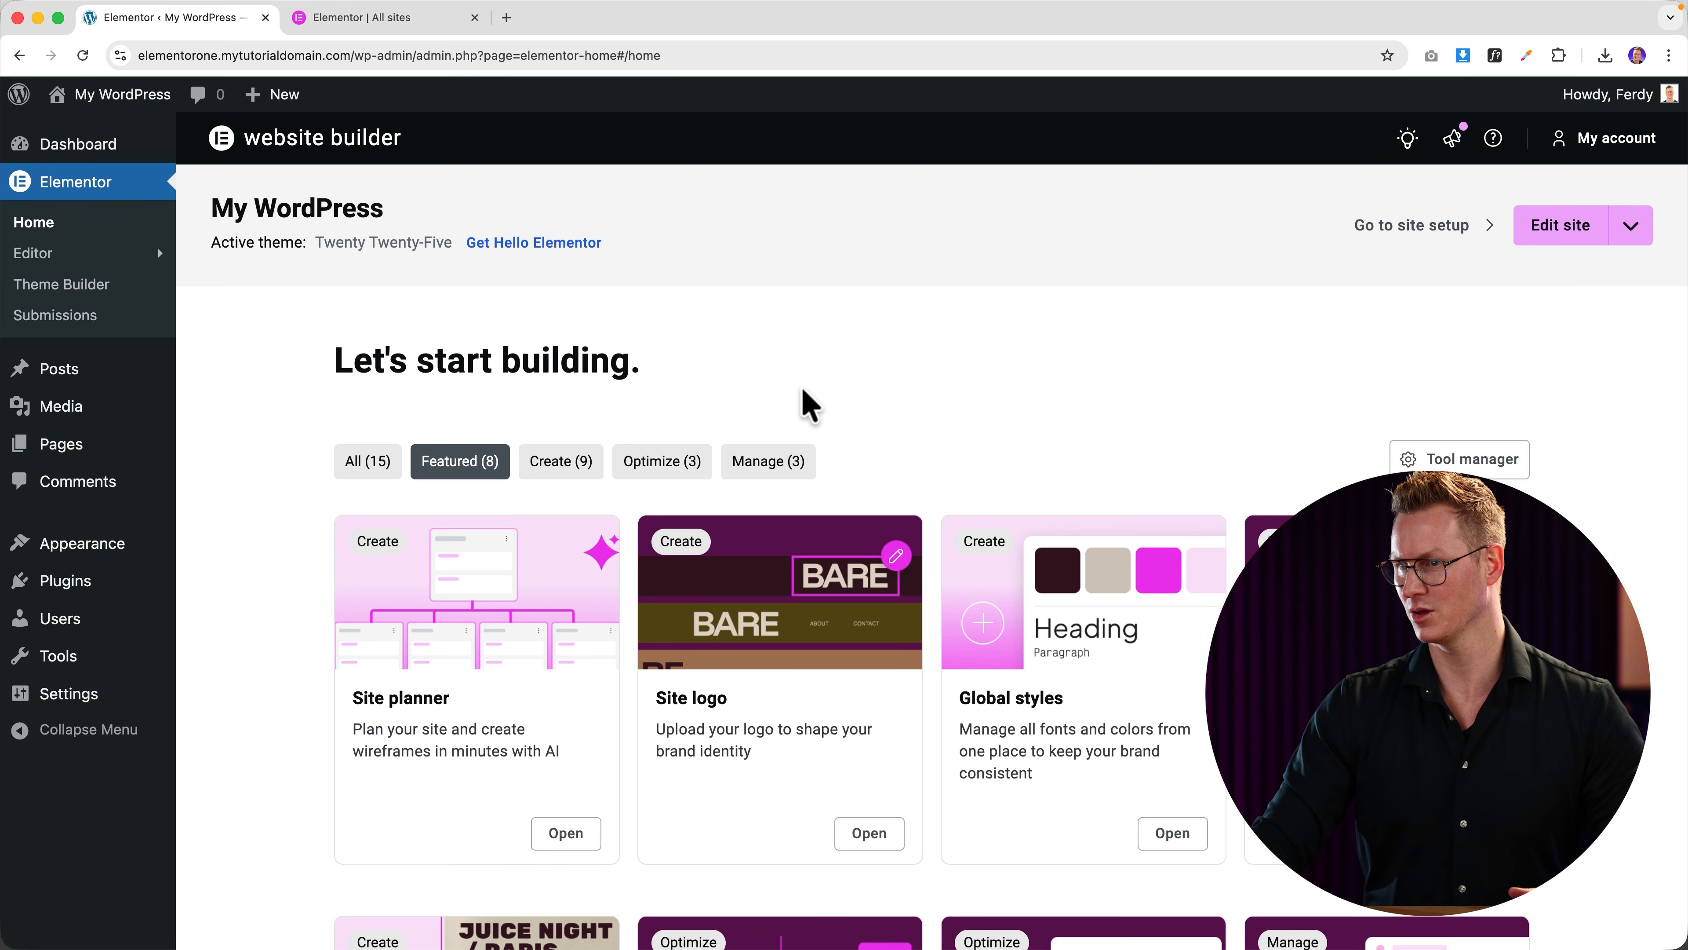
scroll(808, 418, "down", 5)
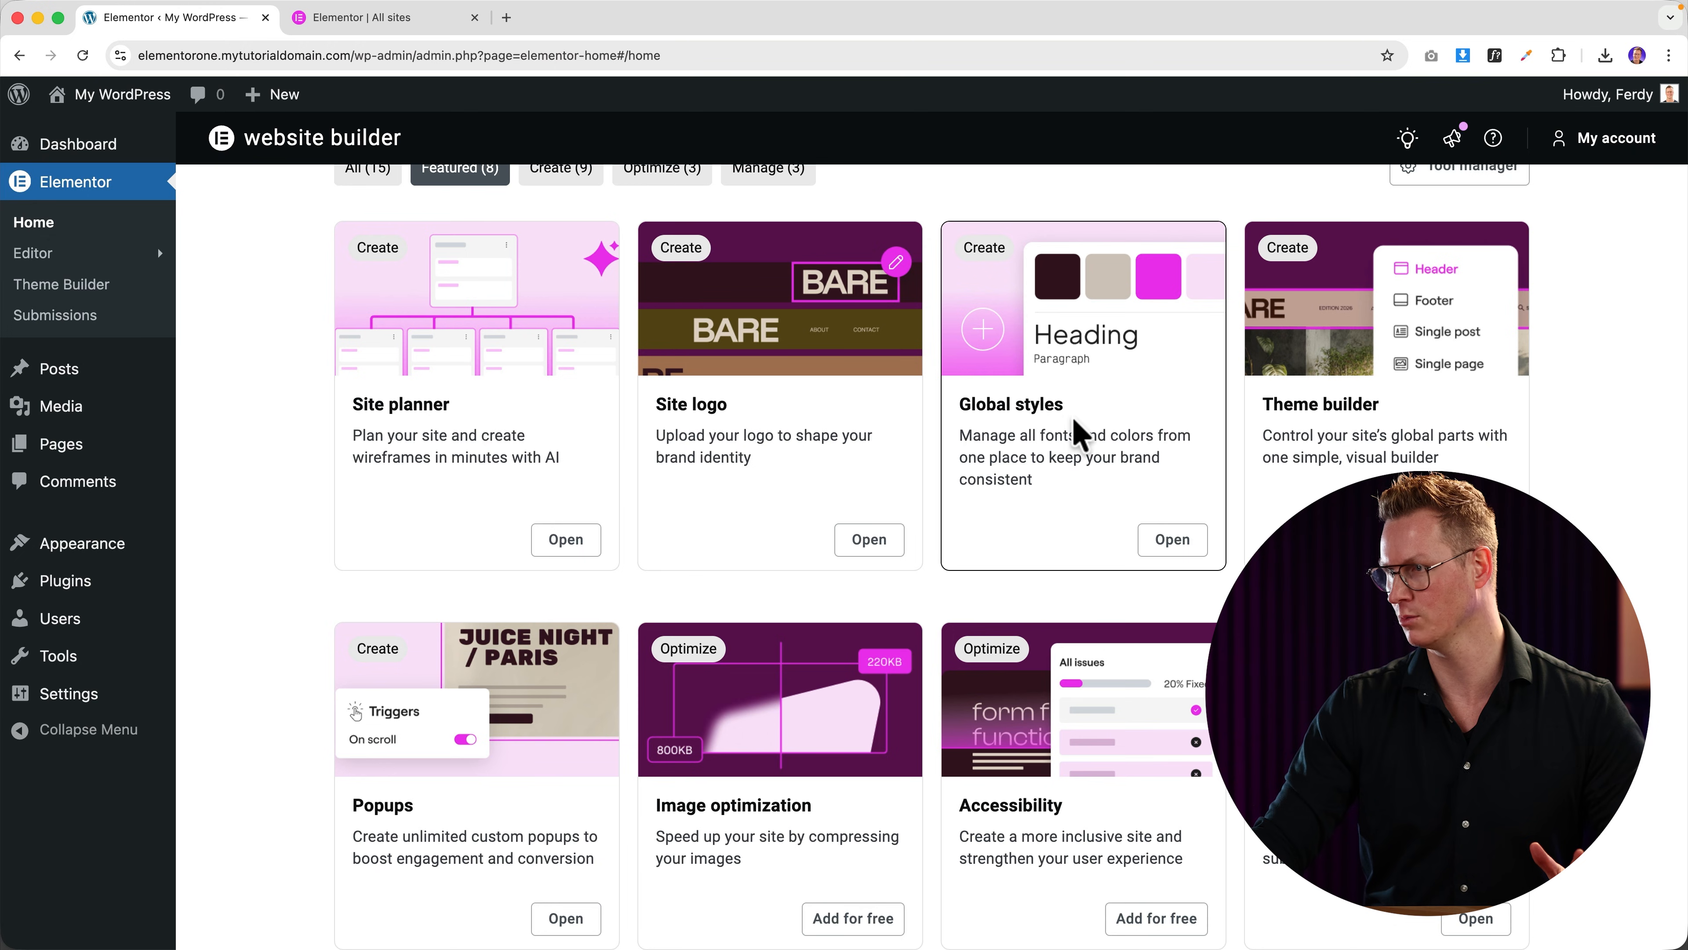
scroll(1149, 460, "down", 2)
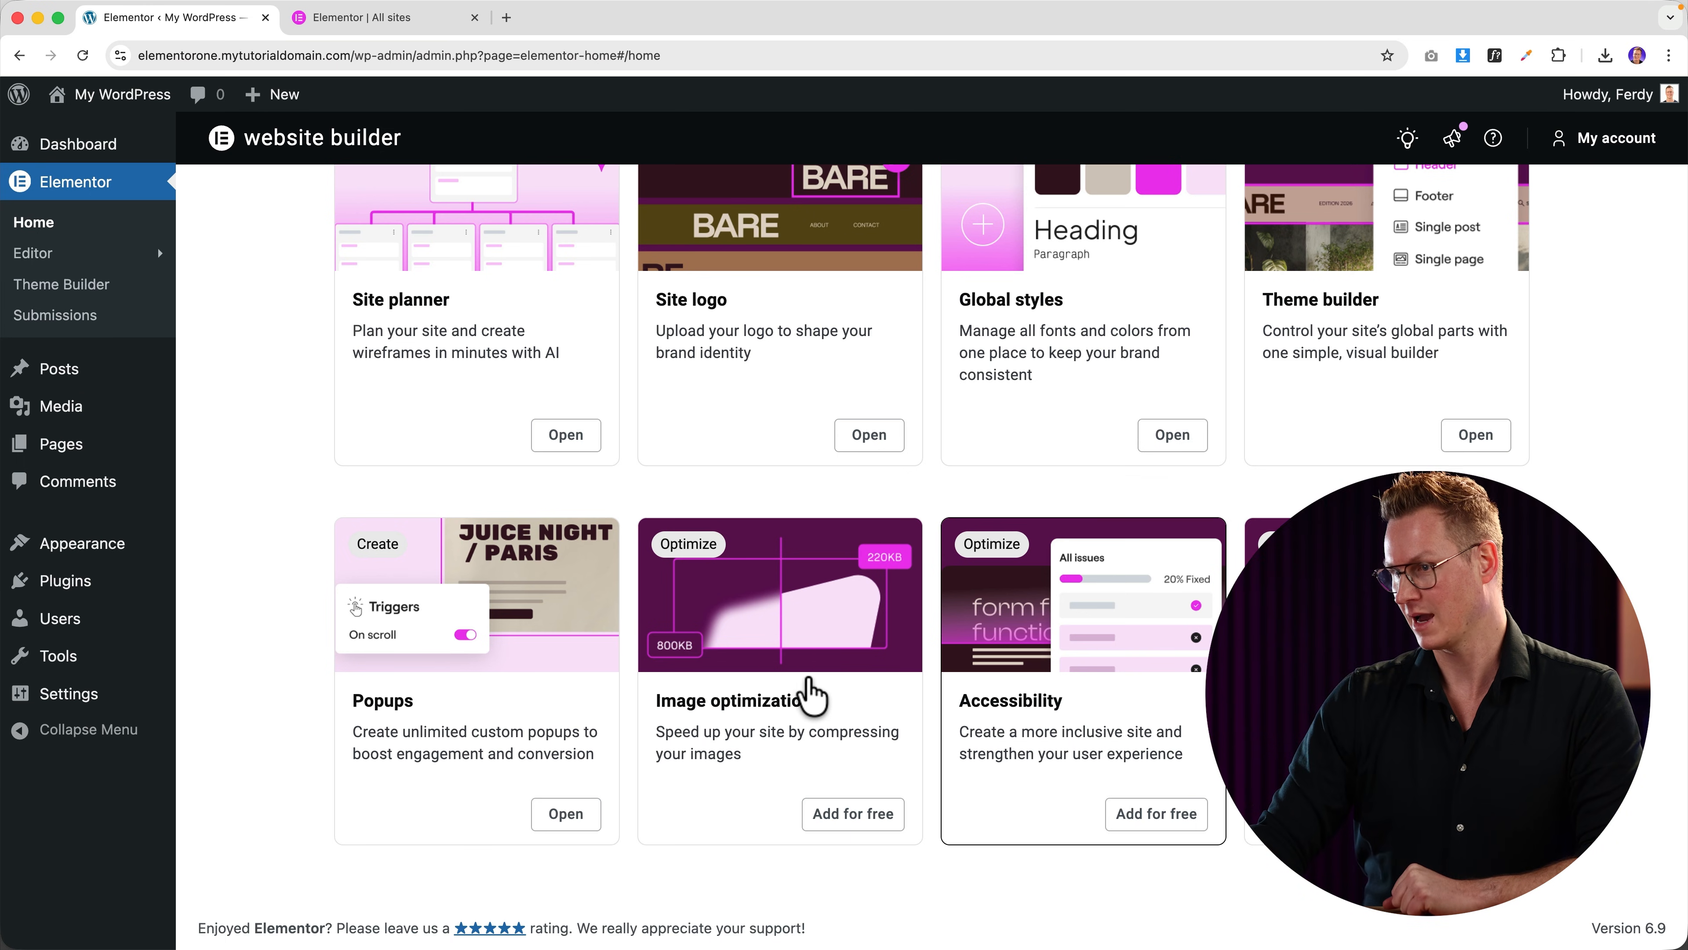
left_click(857, 816)
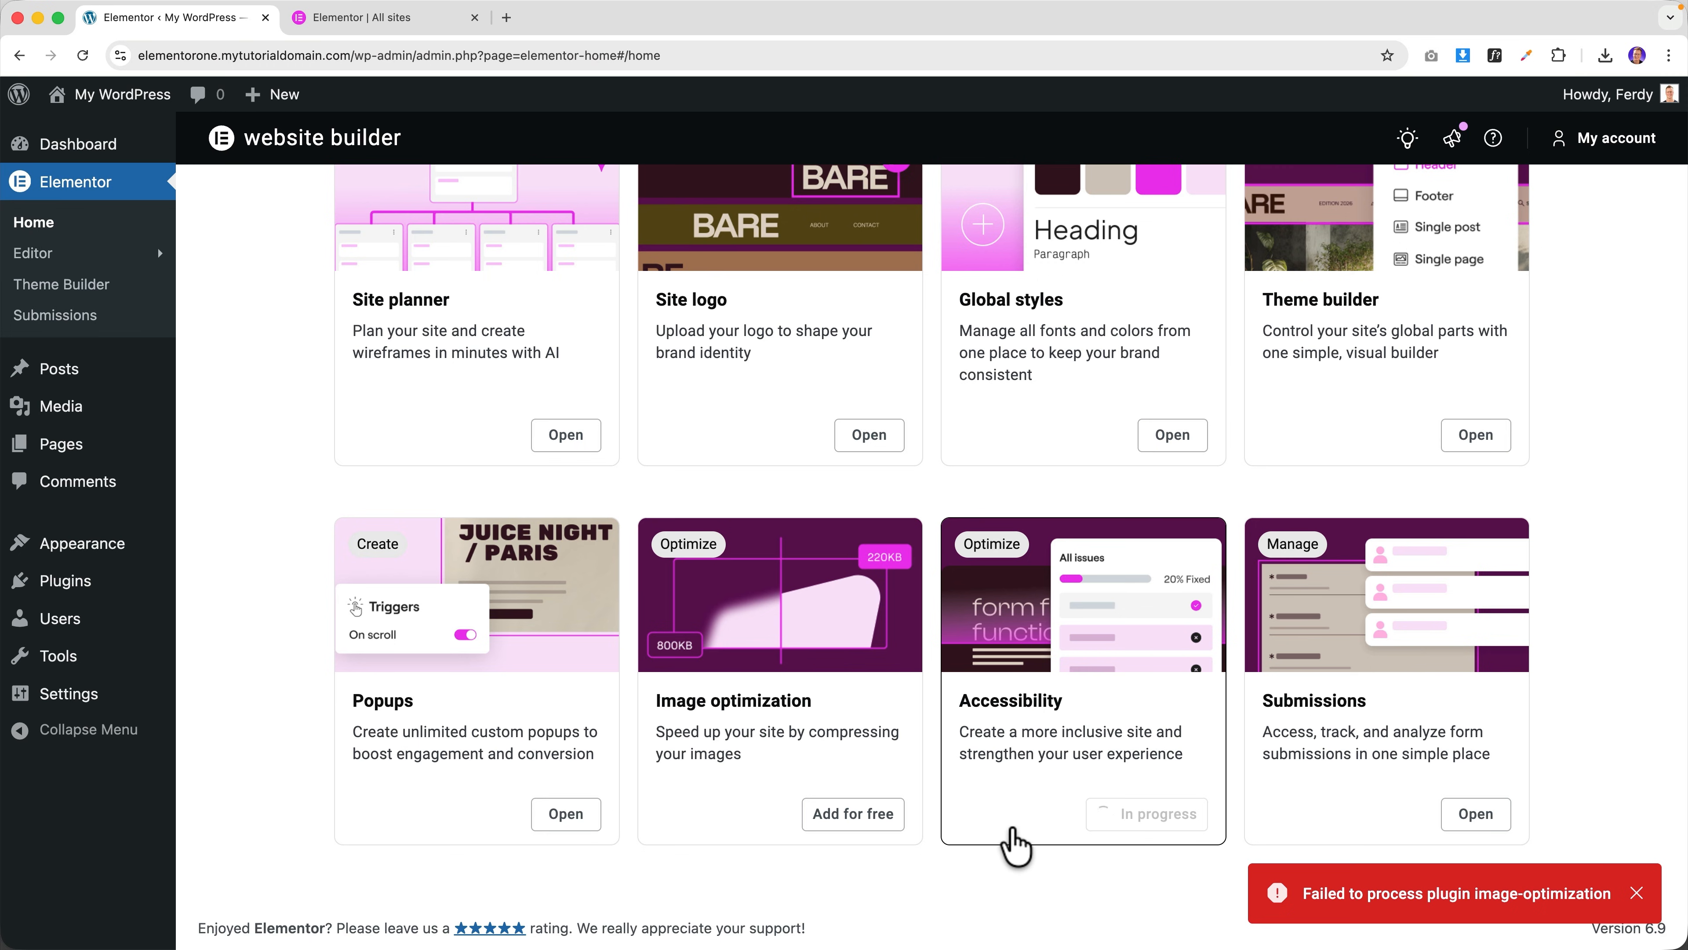
scroll(1012, 831, "up", 6)
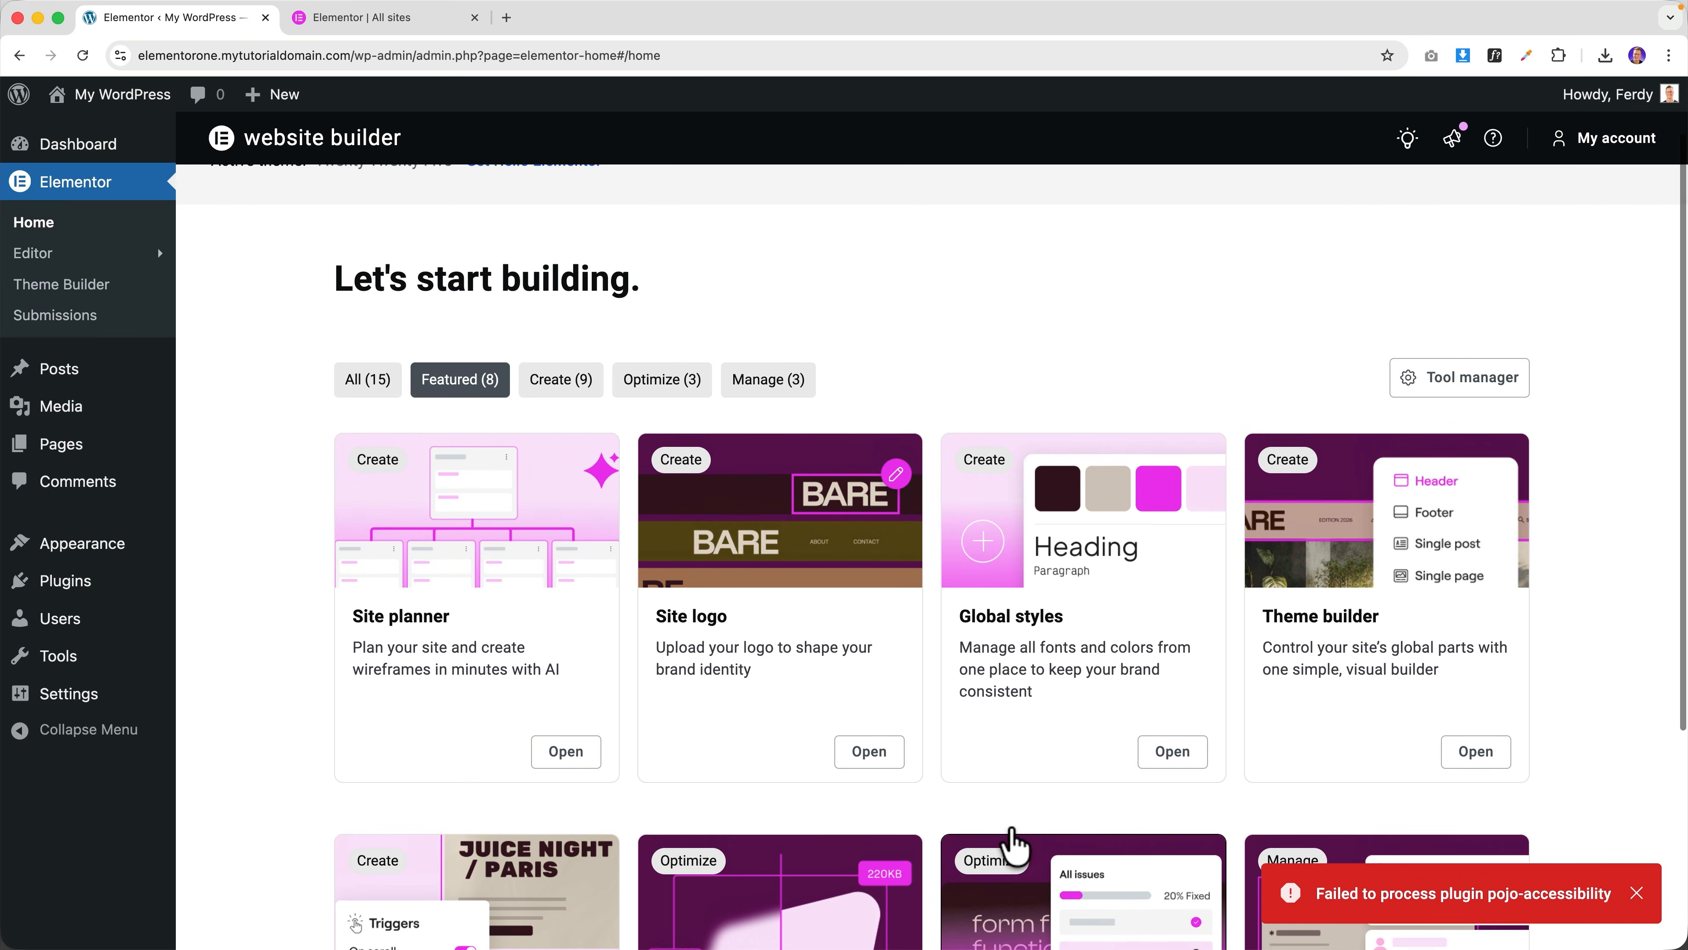
scroll(1012, 845, "down", 4)
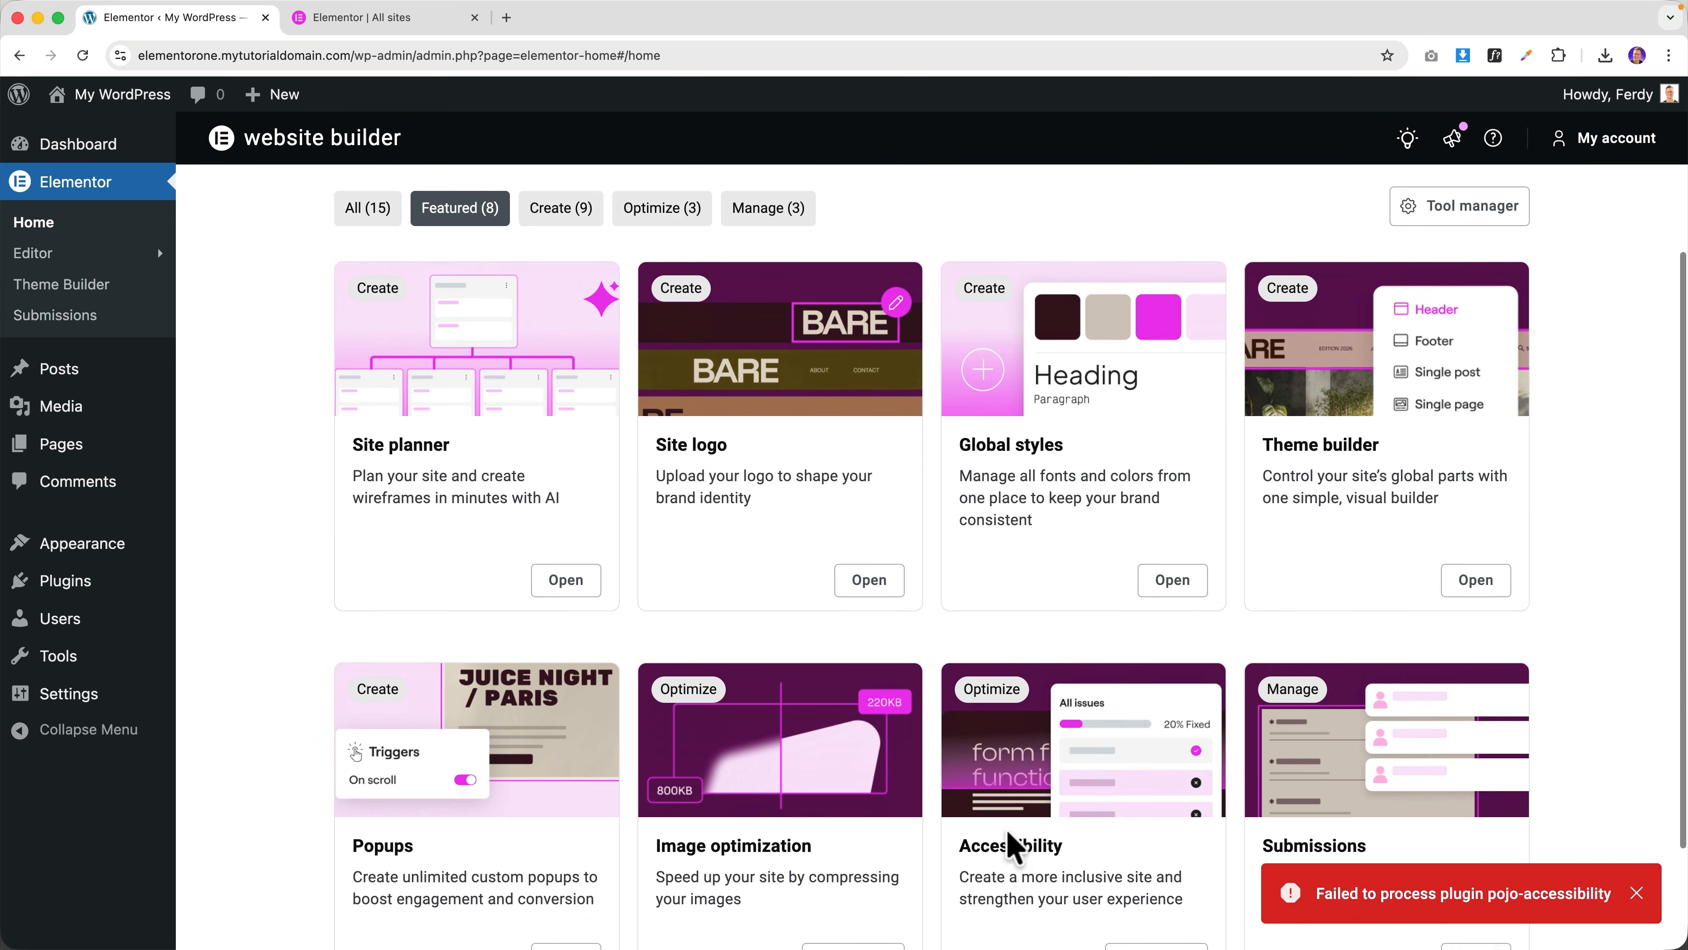
scroll(1010, 848, "up", 4)
Step: Open the Tool manager, try to add Email deliverability, and close the manager
left_click(1488, 465)
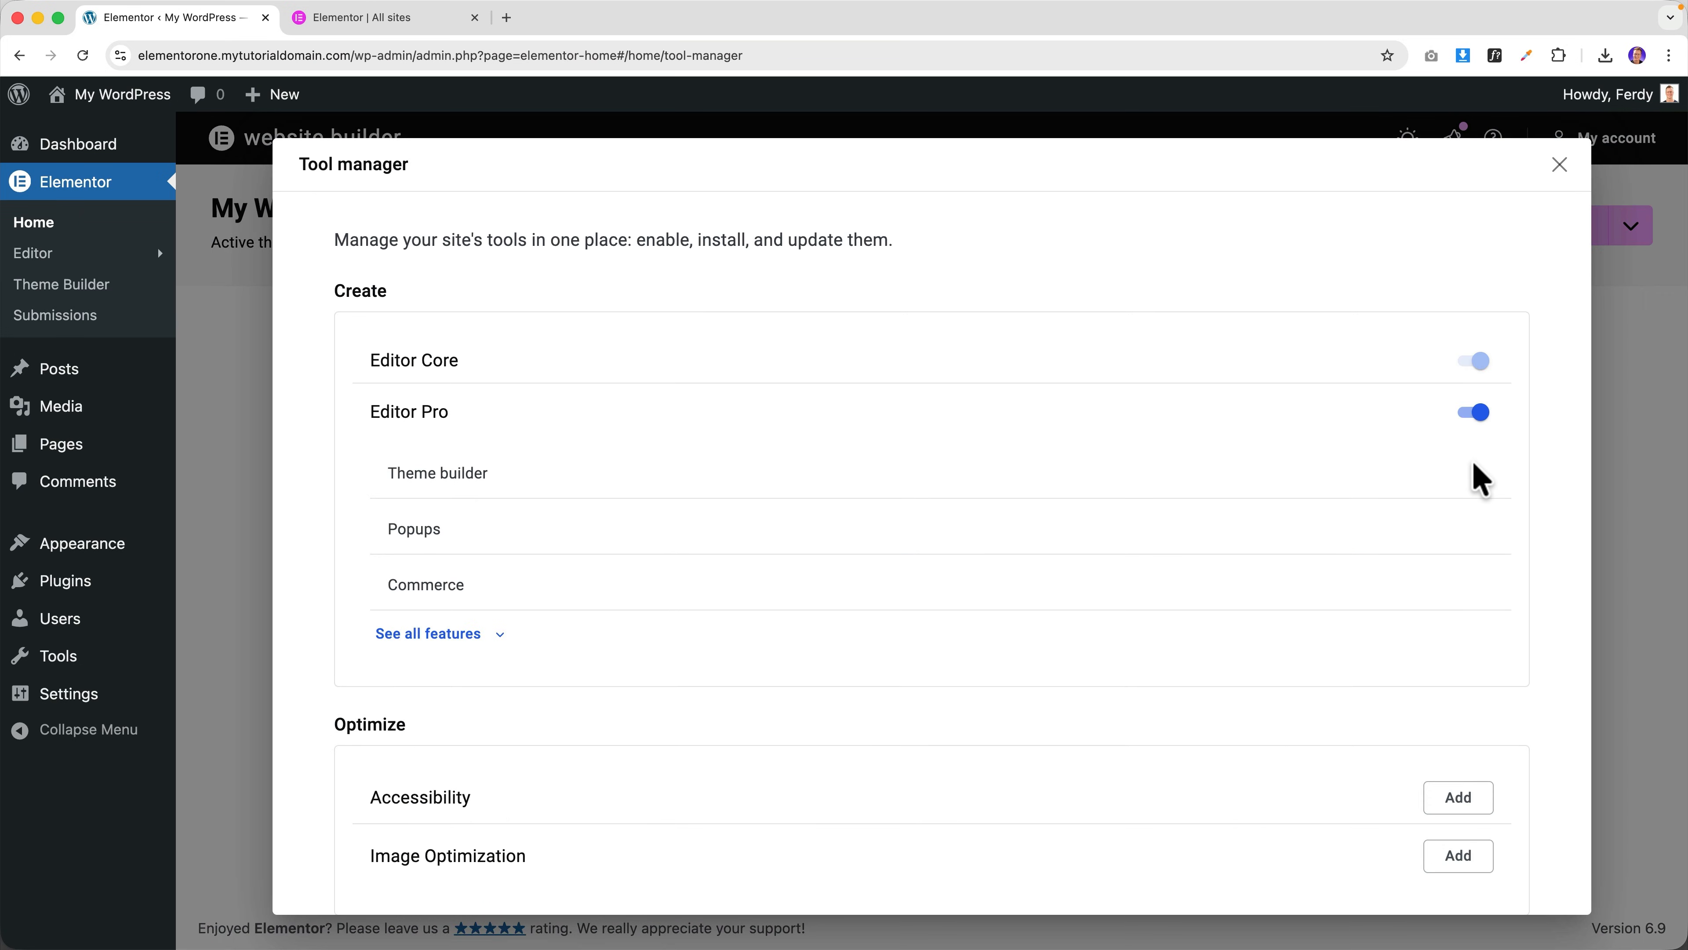
scroll(1022, 562, "down", 3)
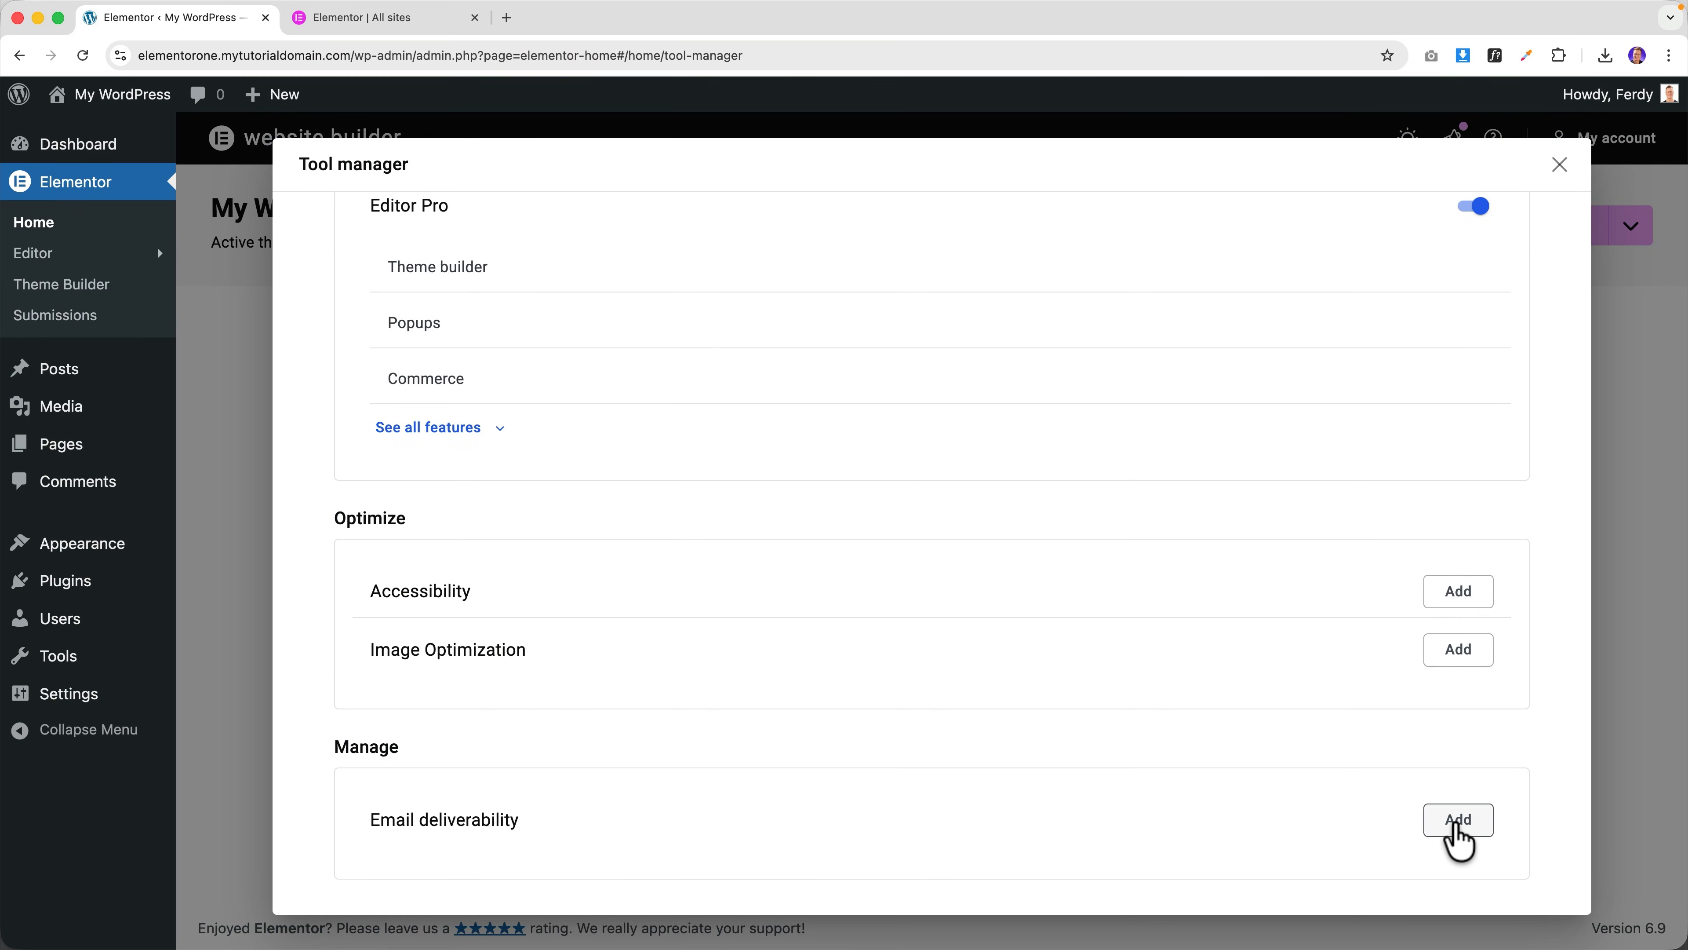
left_click(1457, 830)
left_click(1102, 593)
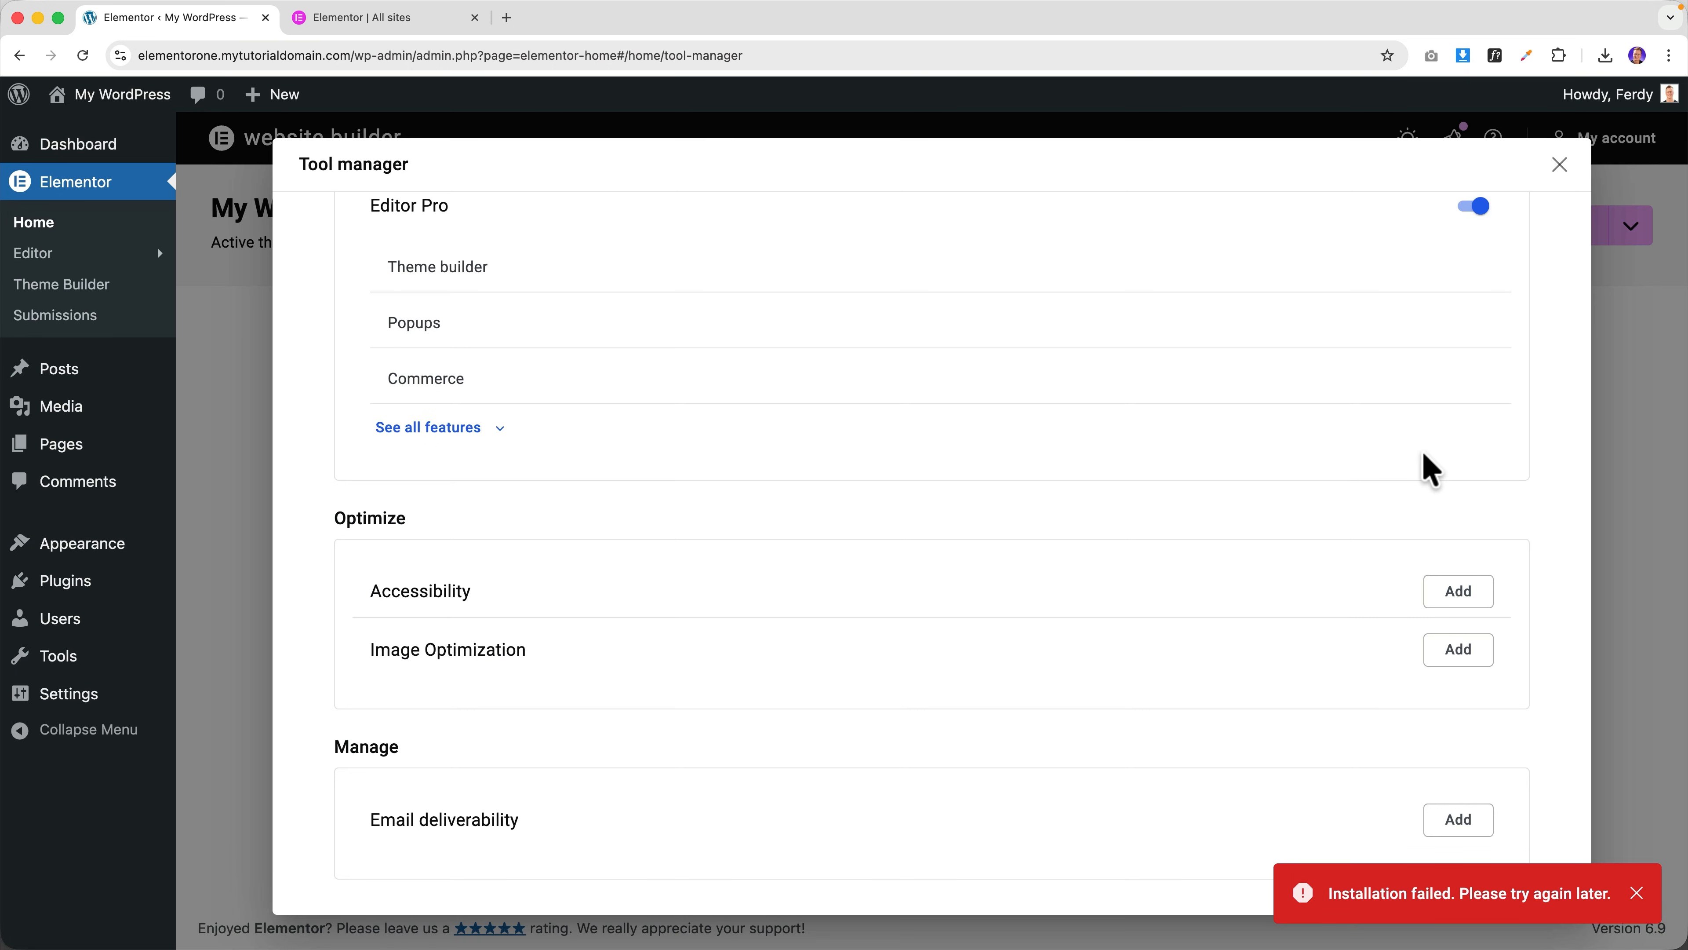
left_click(1559, 168)
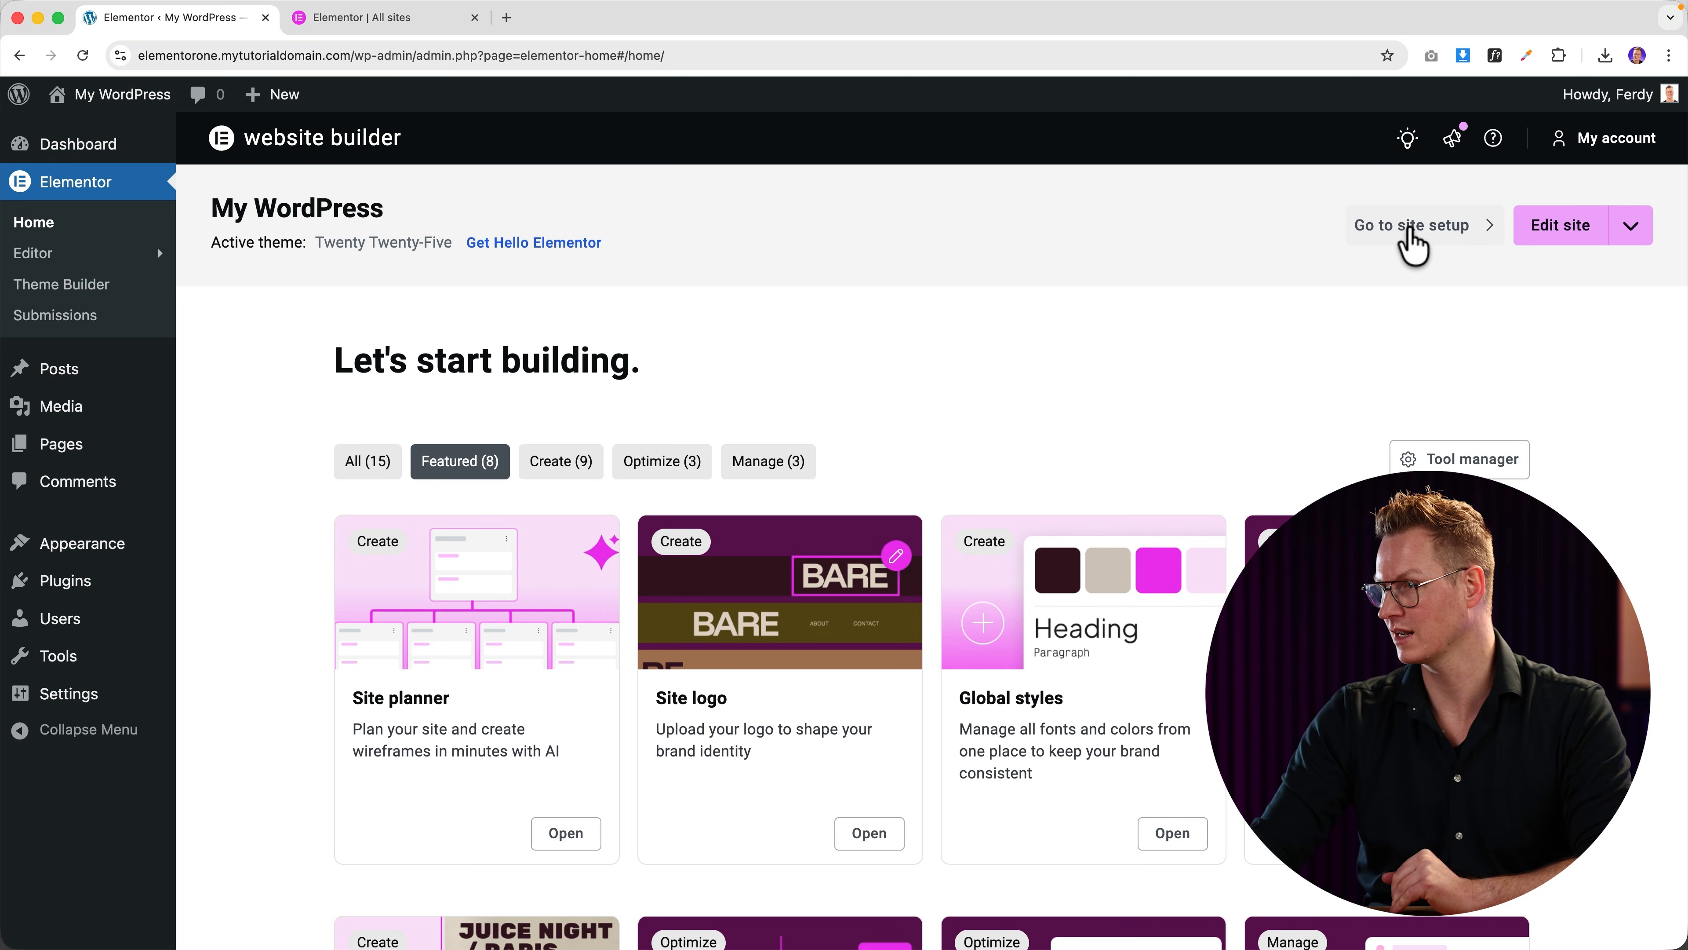
Step: Open the site setup, review the Editor's Quick Start page and return to Elementor's Home page
left_click(1412, 226)
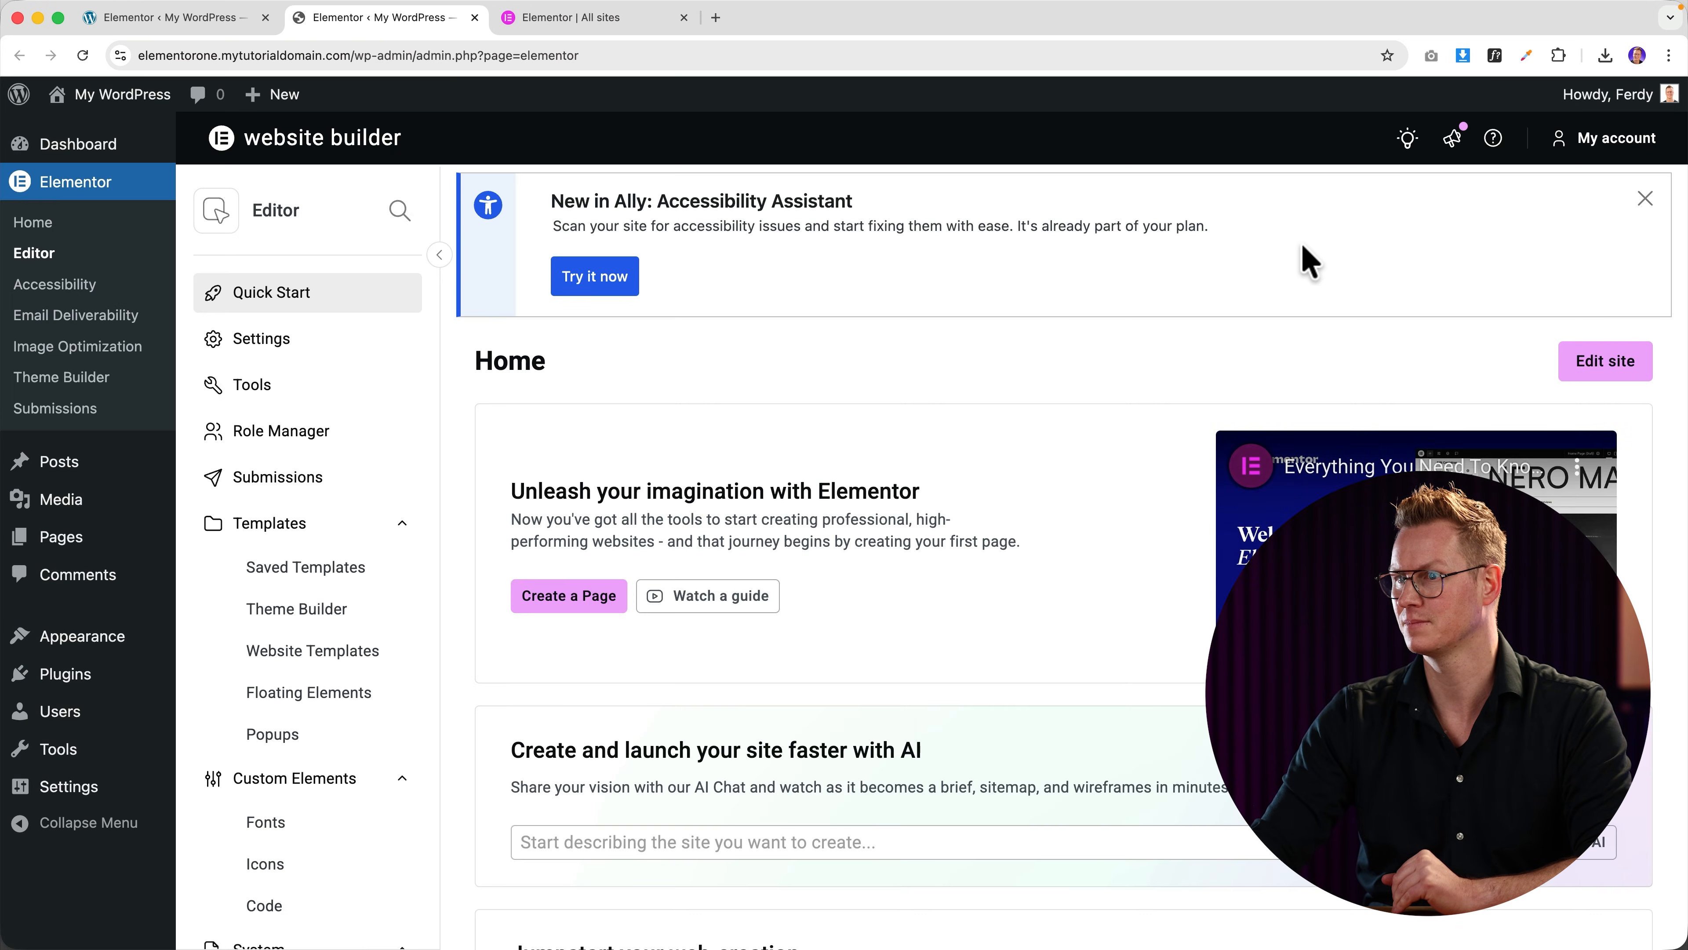
scroll(864, 366, "down", 7)
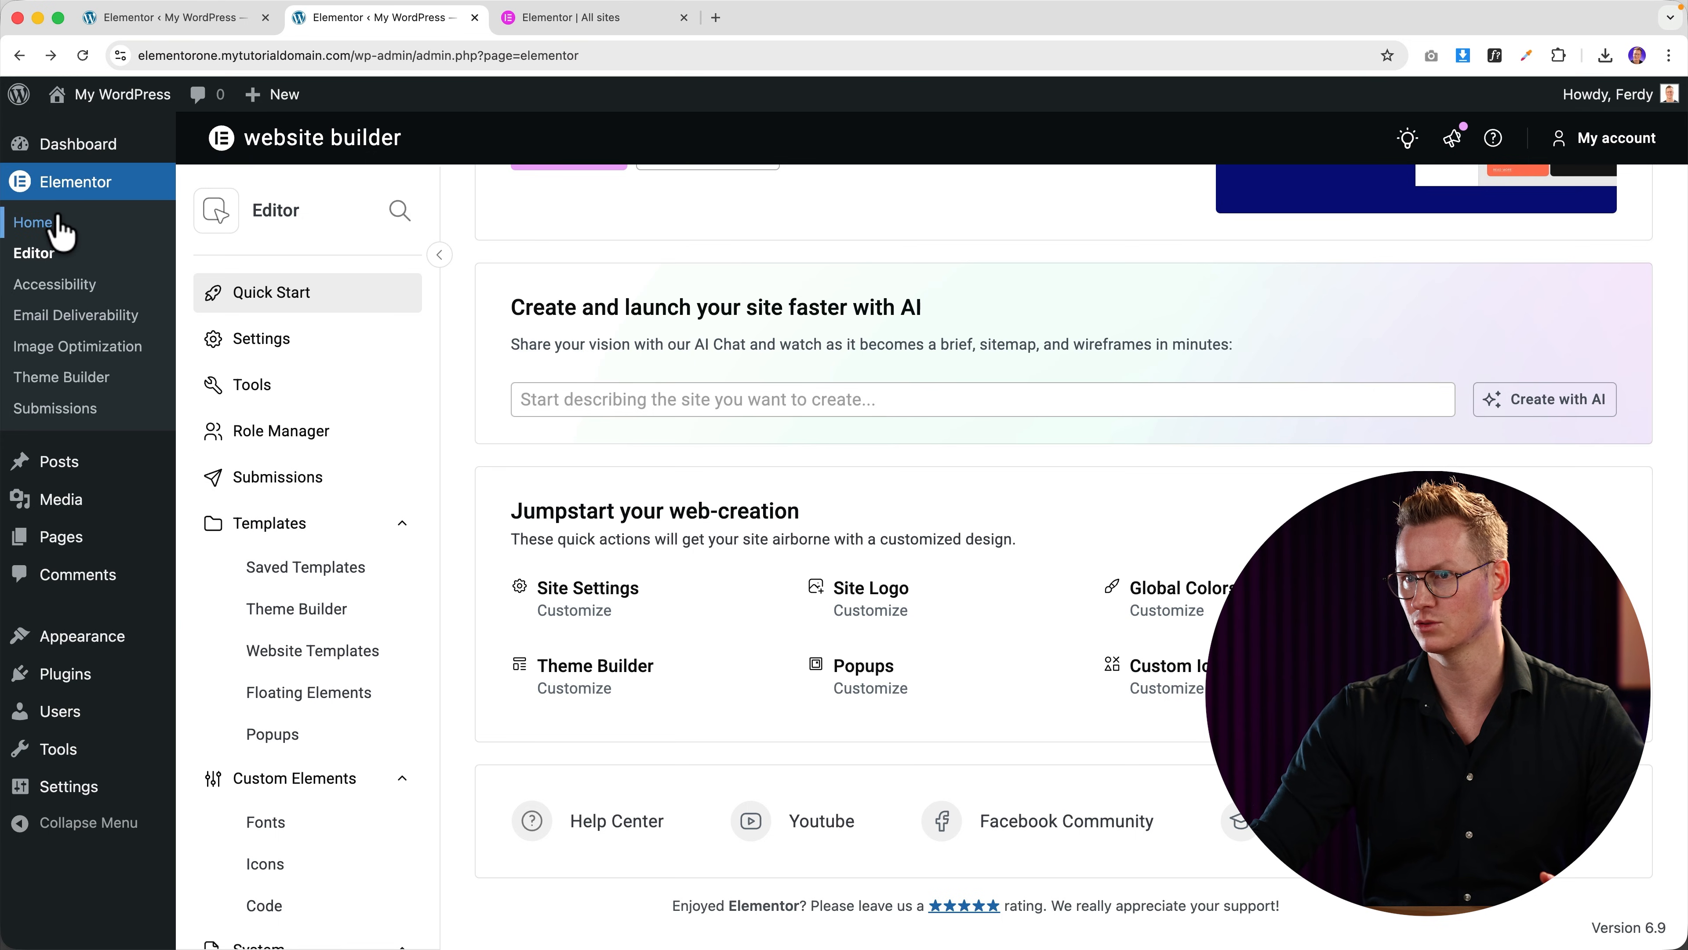
left_click(34, 222)
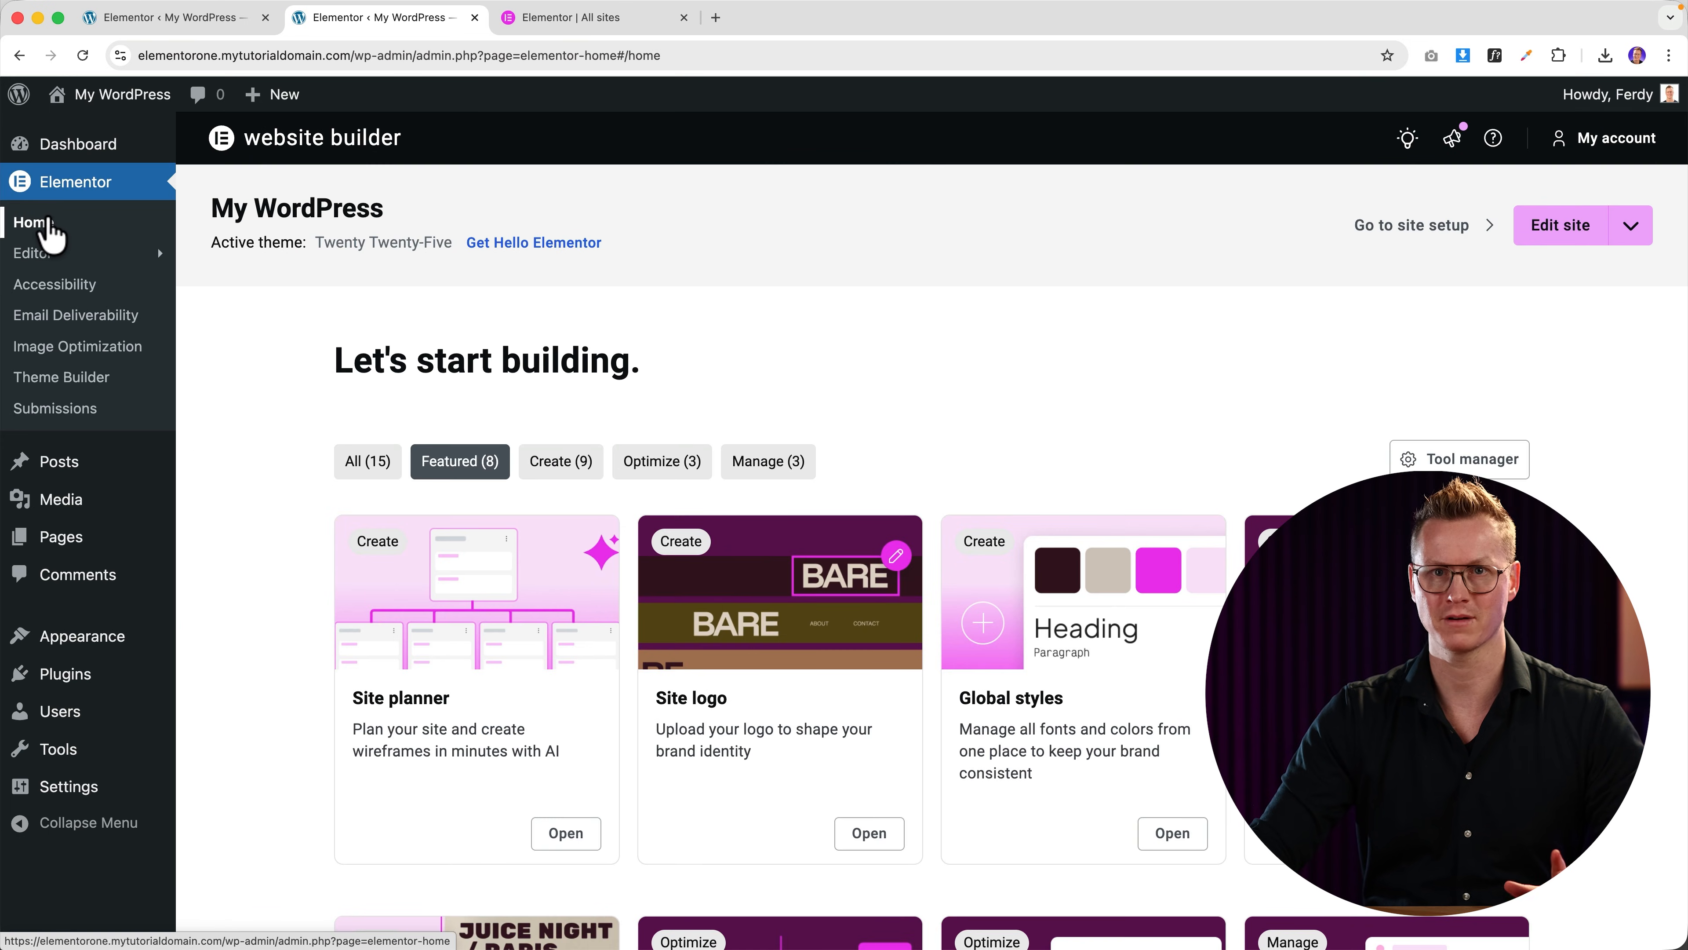
Step: Open the Website Templates library from the Editor's templates section and sort the templates by Featured
mouse_move(47, 253)
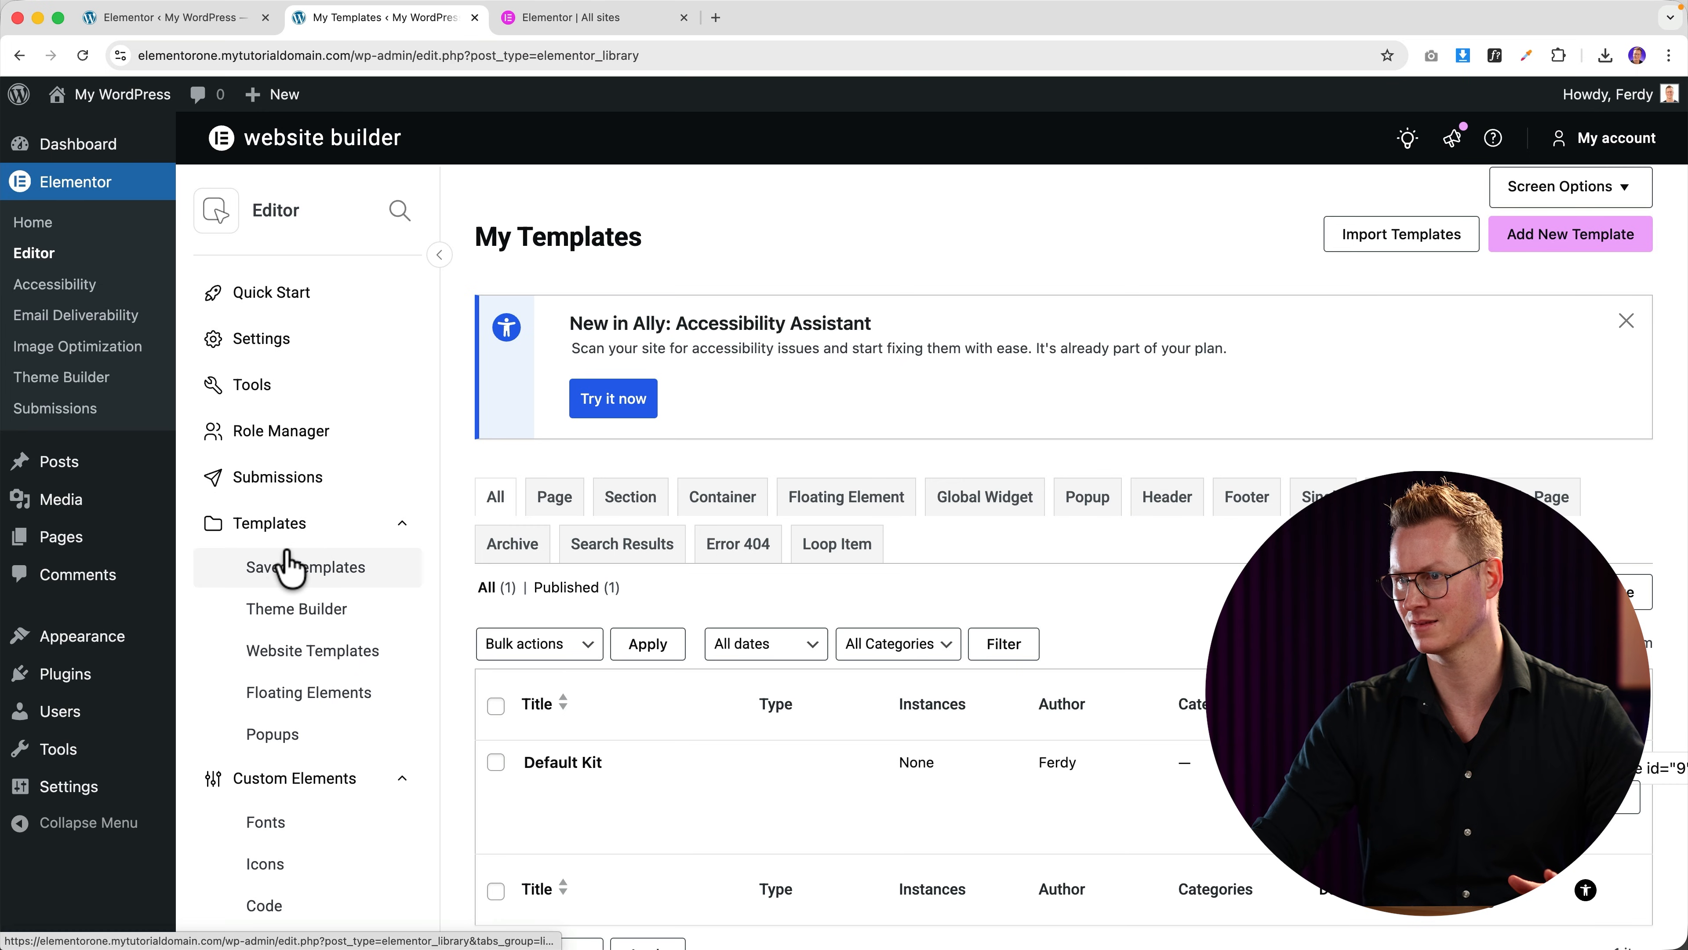
left_click(298, 655)
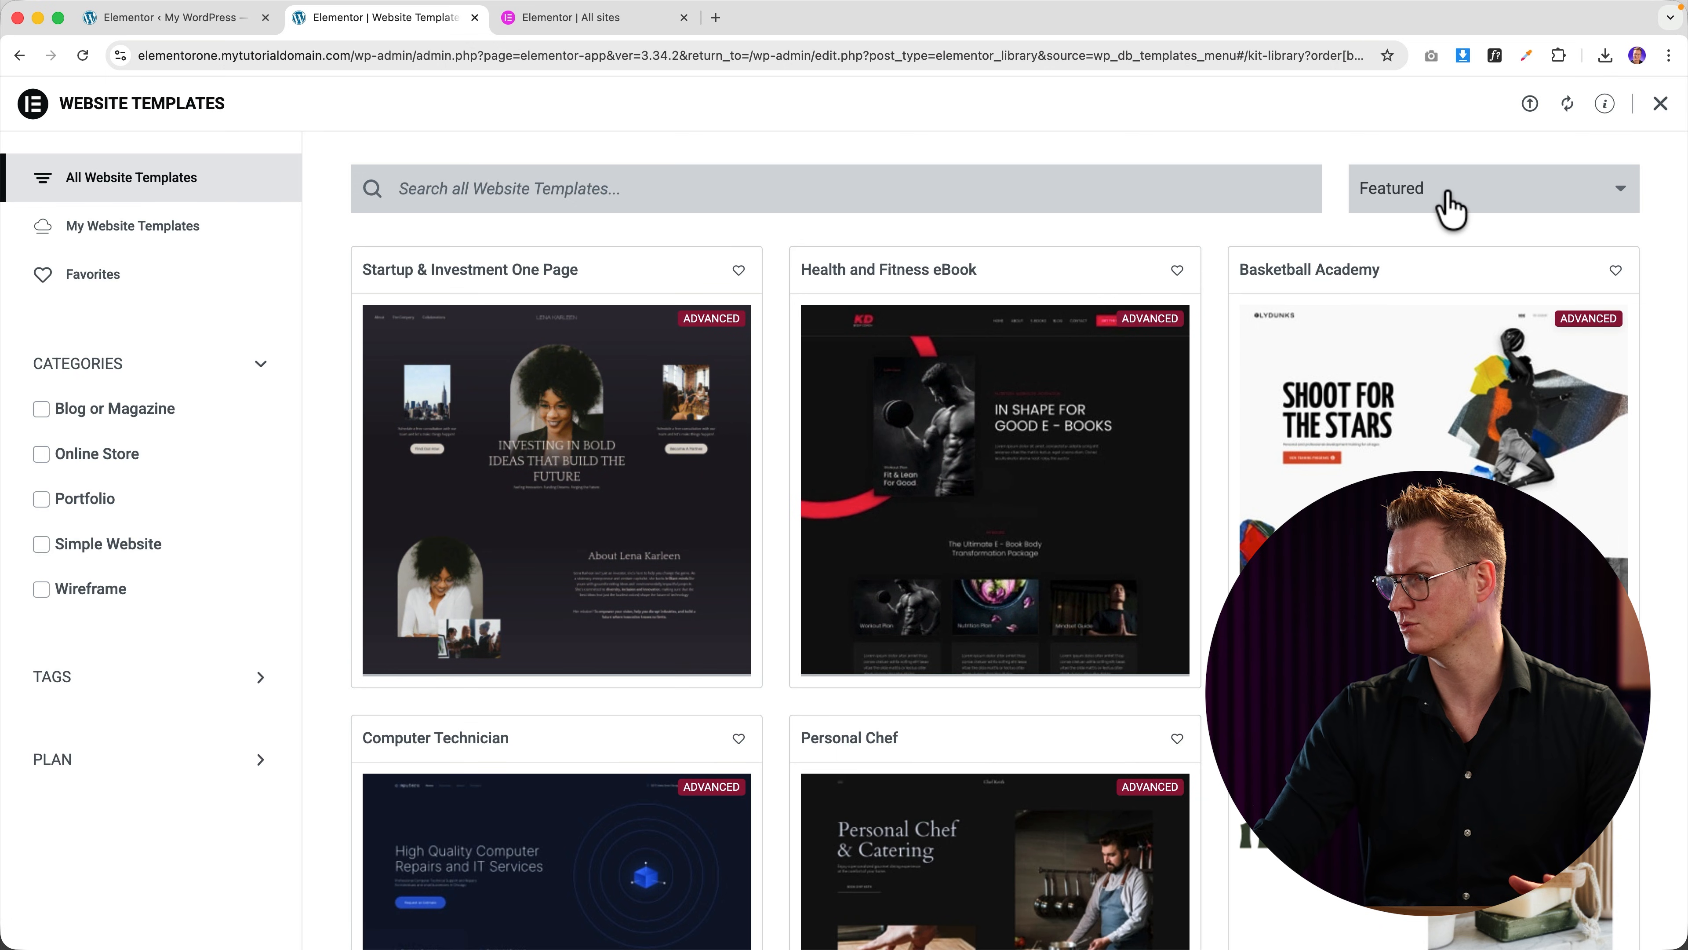
left_click(1436, 213)
left_click(1424, 225)
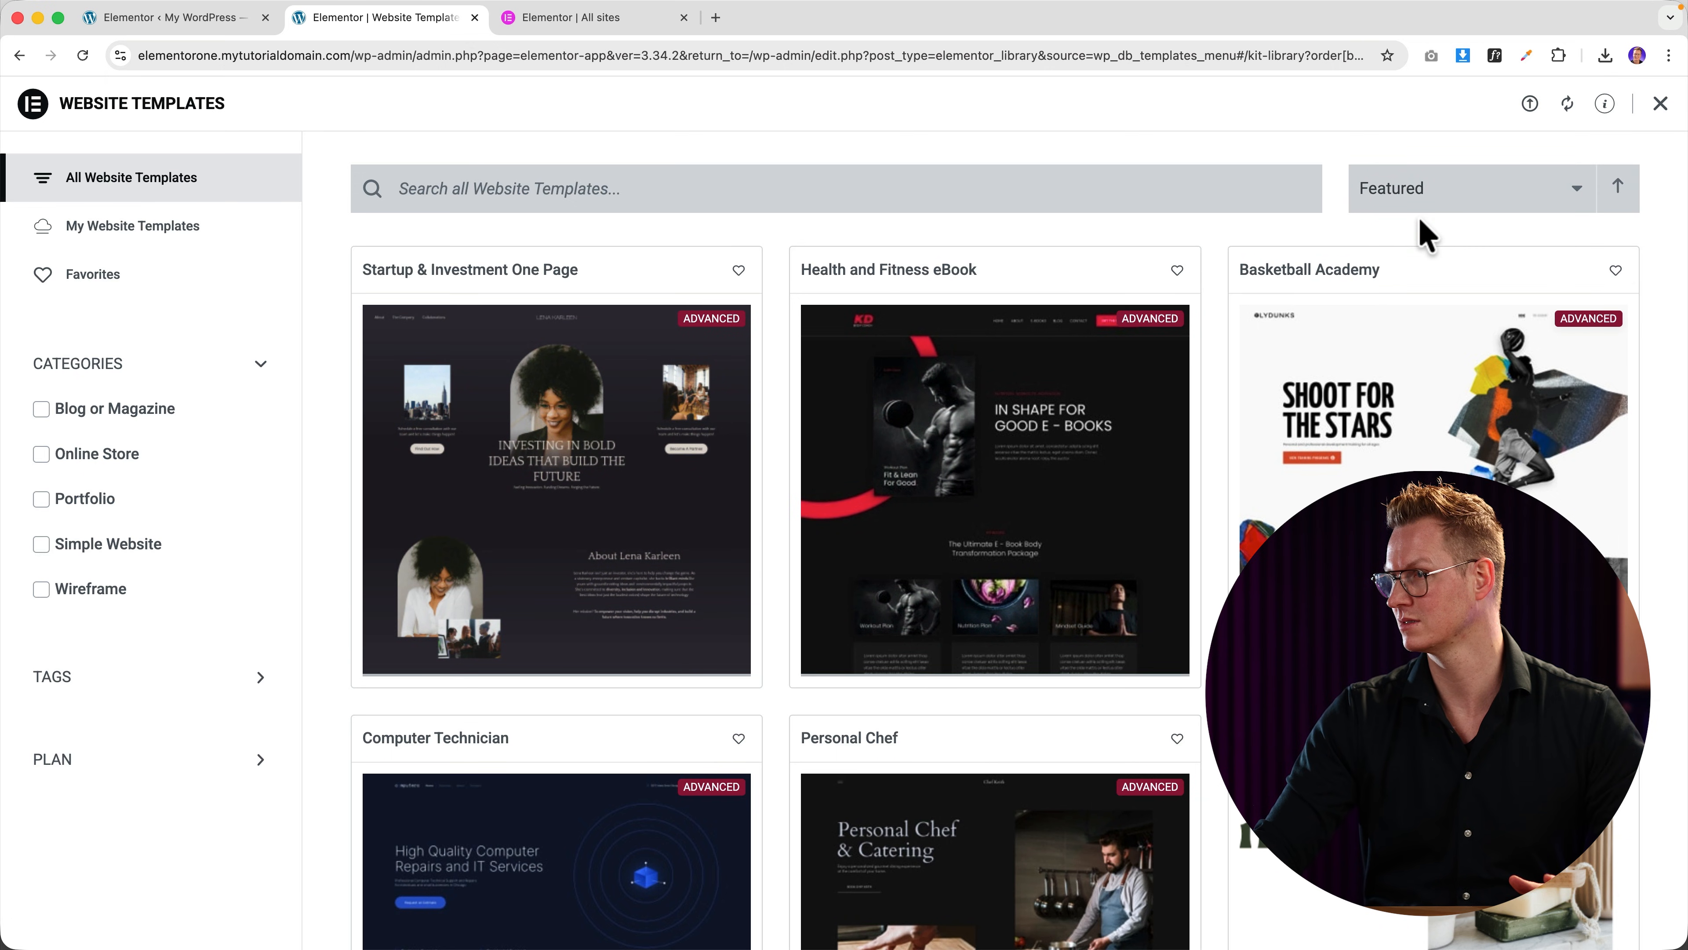
left_click(1471, 207)
left_click(1444, 224)
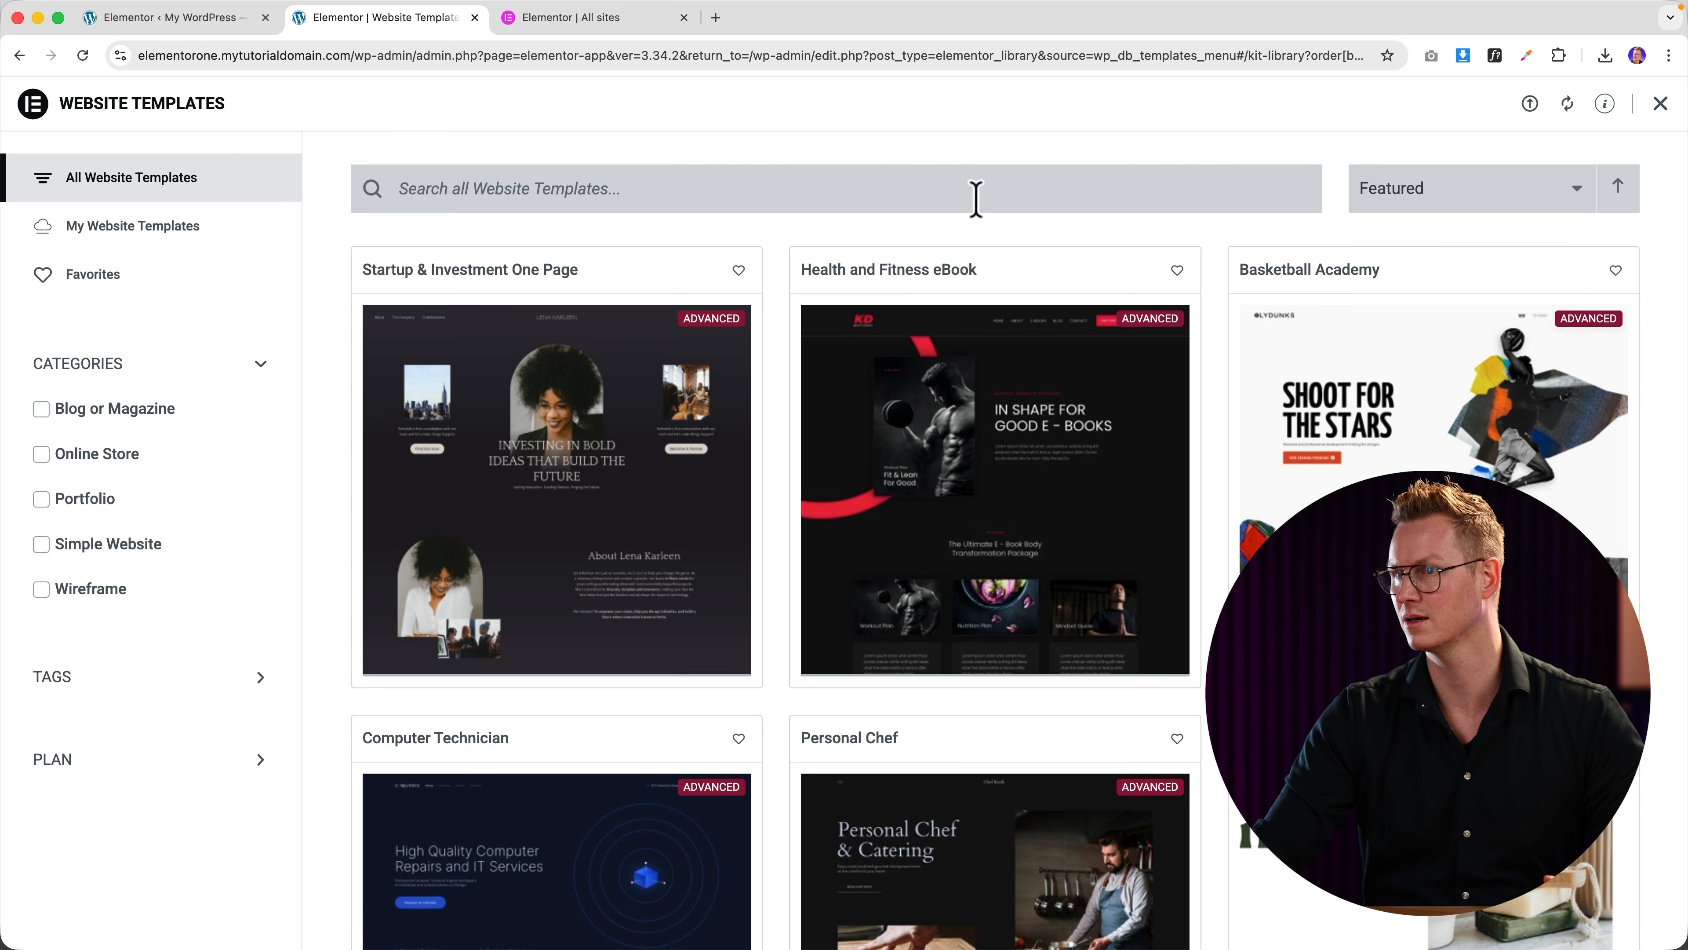
Step: Search the website templates for "agency" and browse the matching kits
left_click(930, 187)
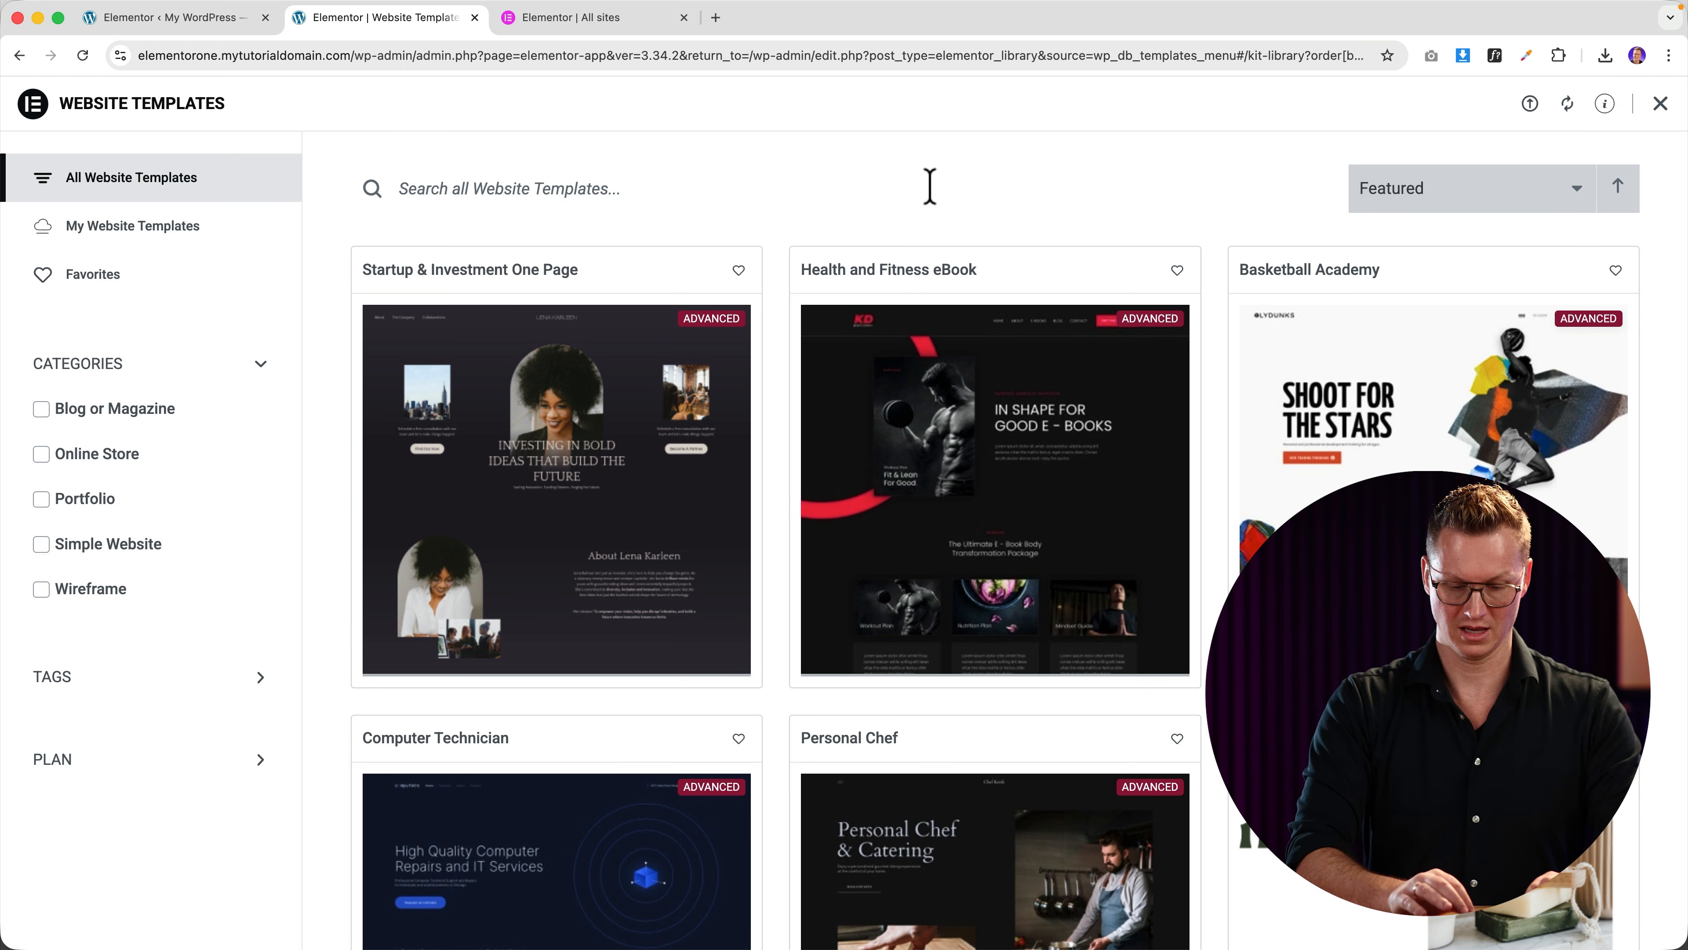
type("agency")
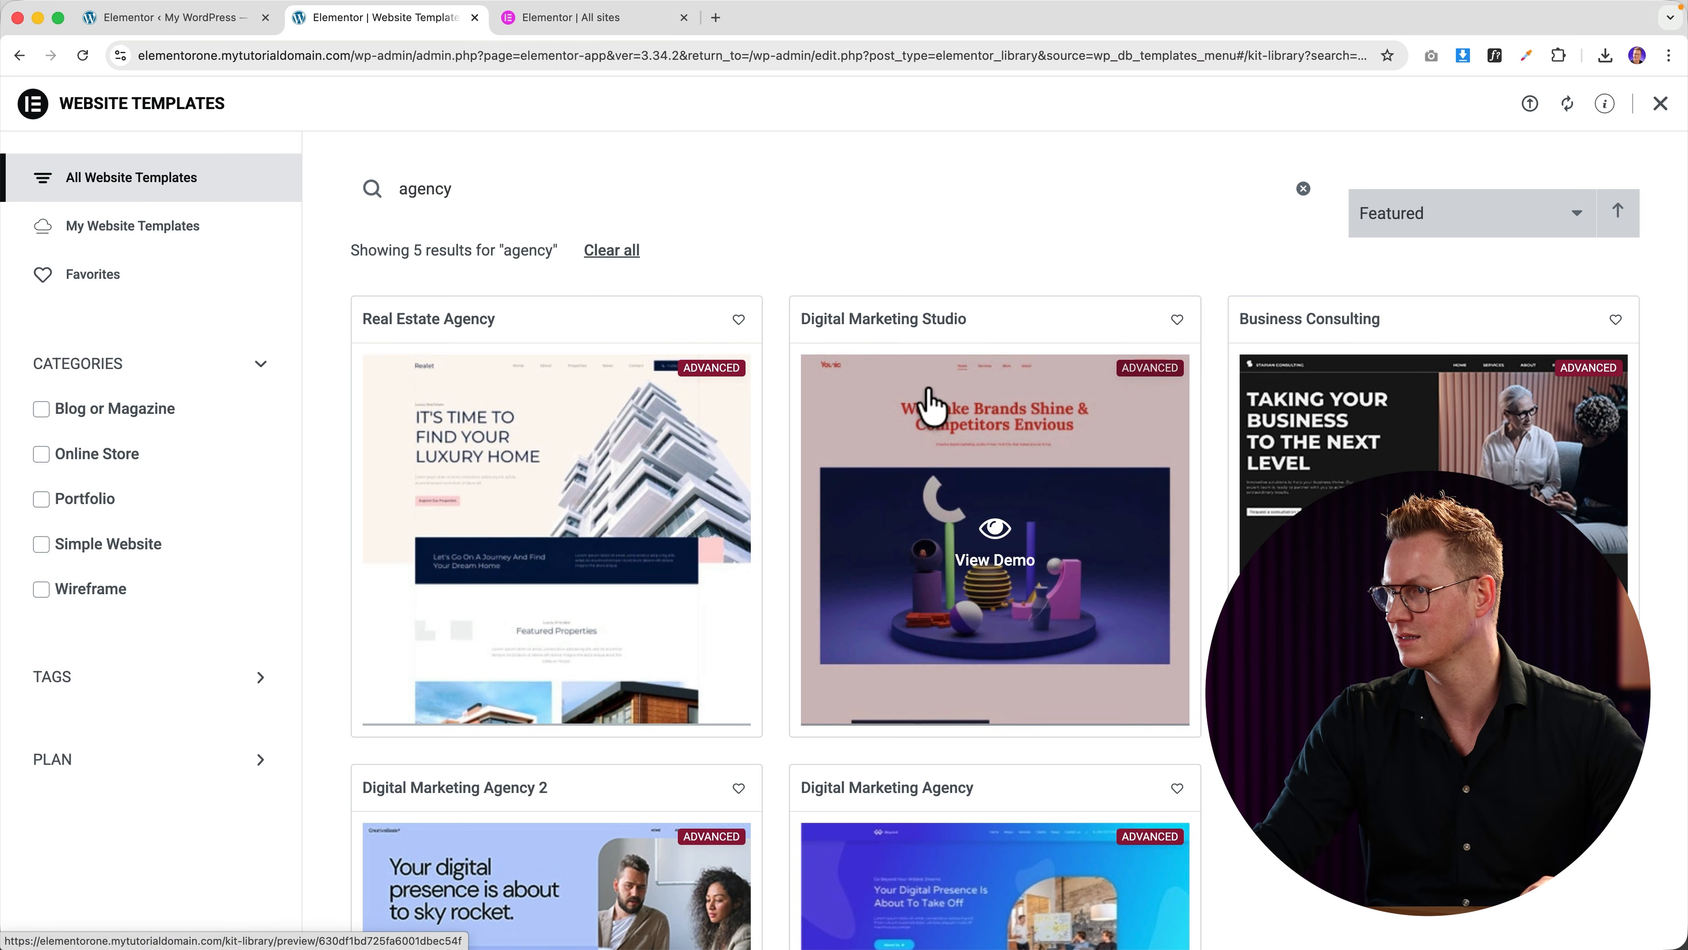
scroll(1223, 429, "down", 4)
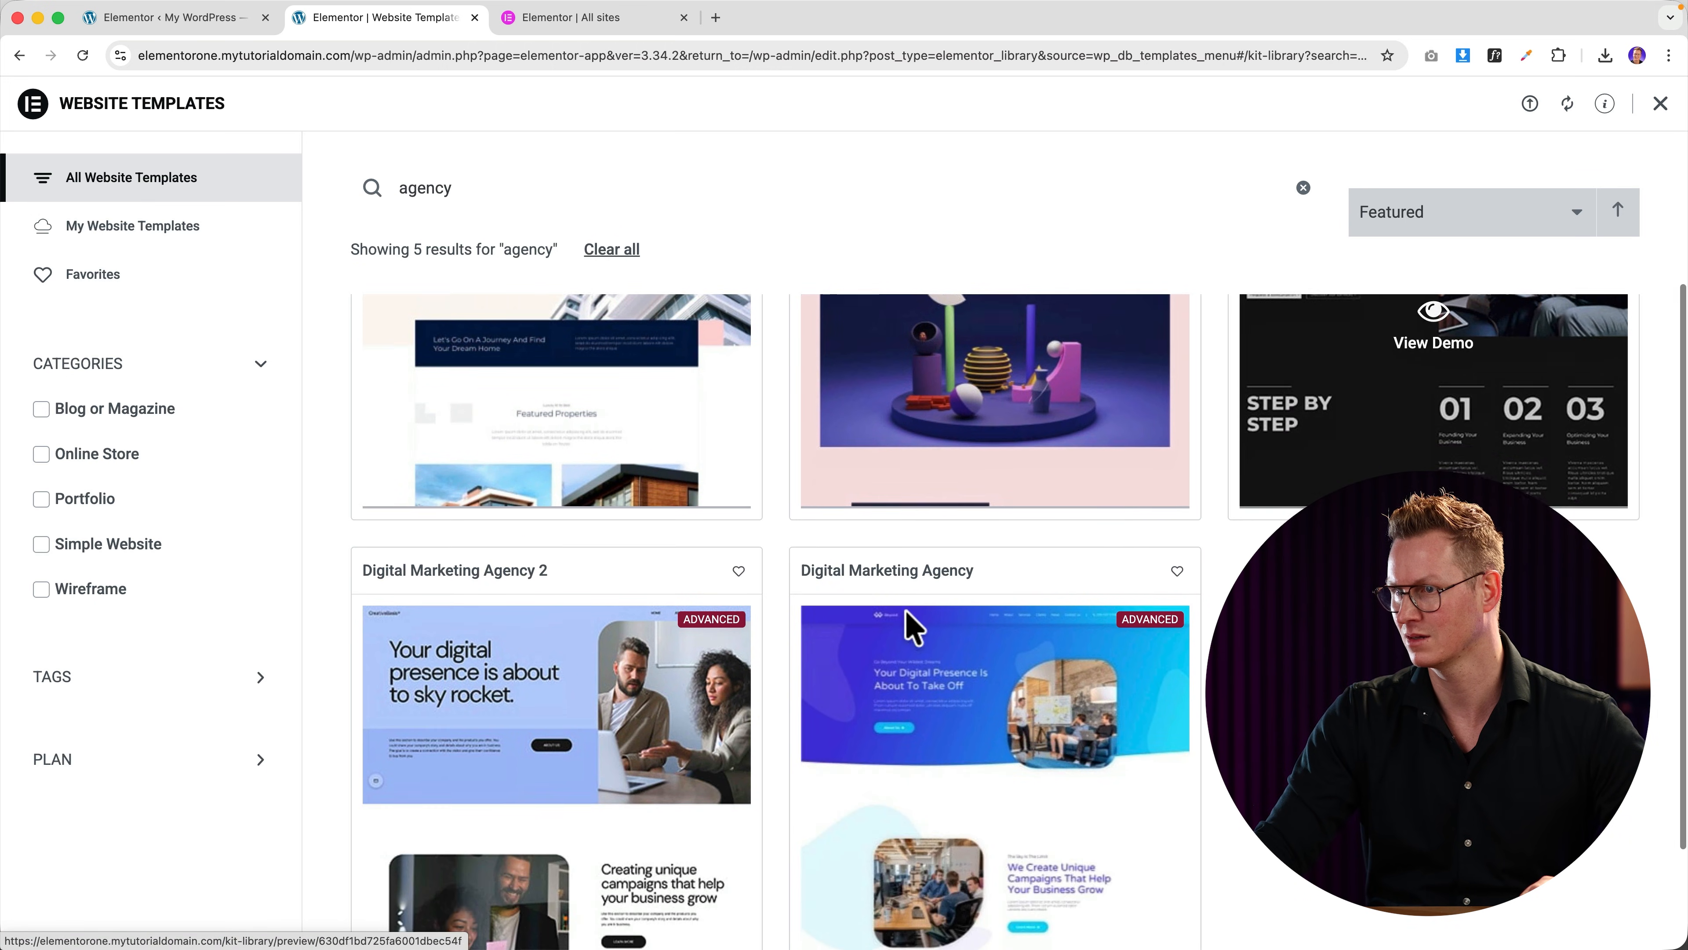
scroll(953, 704, "up", 4)
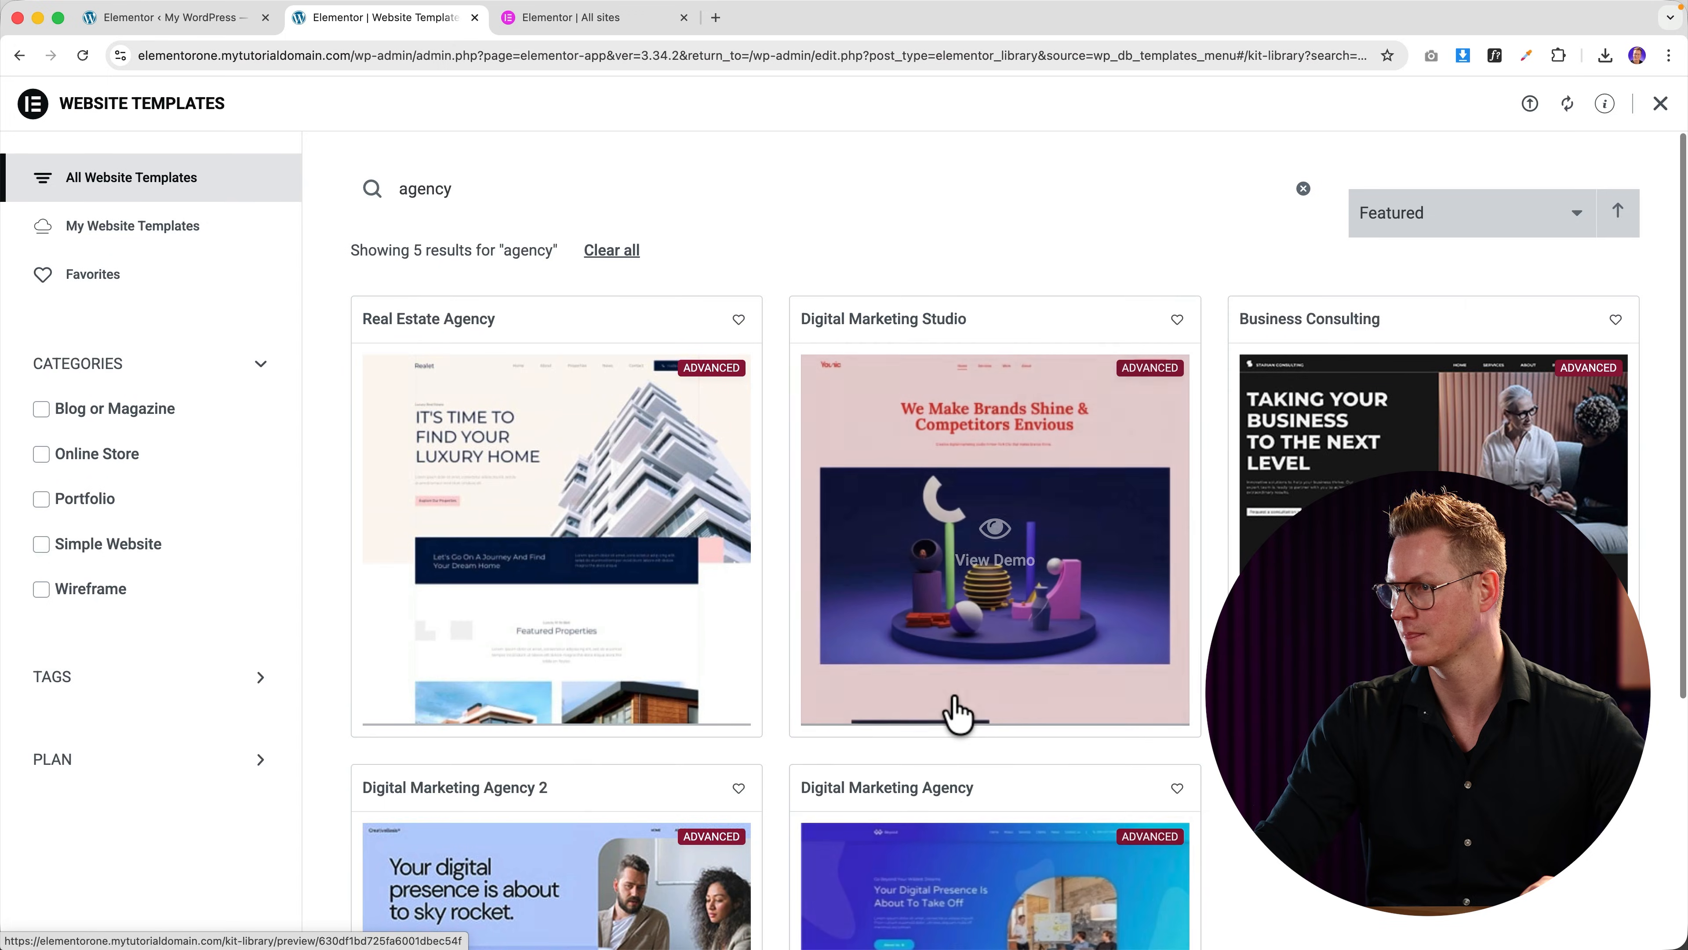
Step: Preview the demo of the Digital Marketing Studio kit and look through its home page
left_click(995, 558)
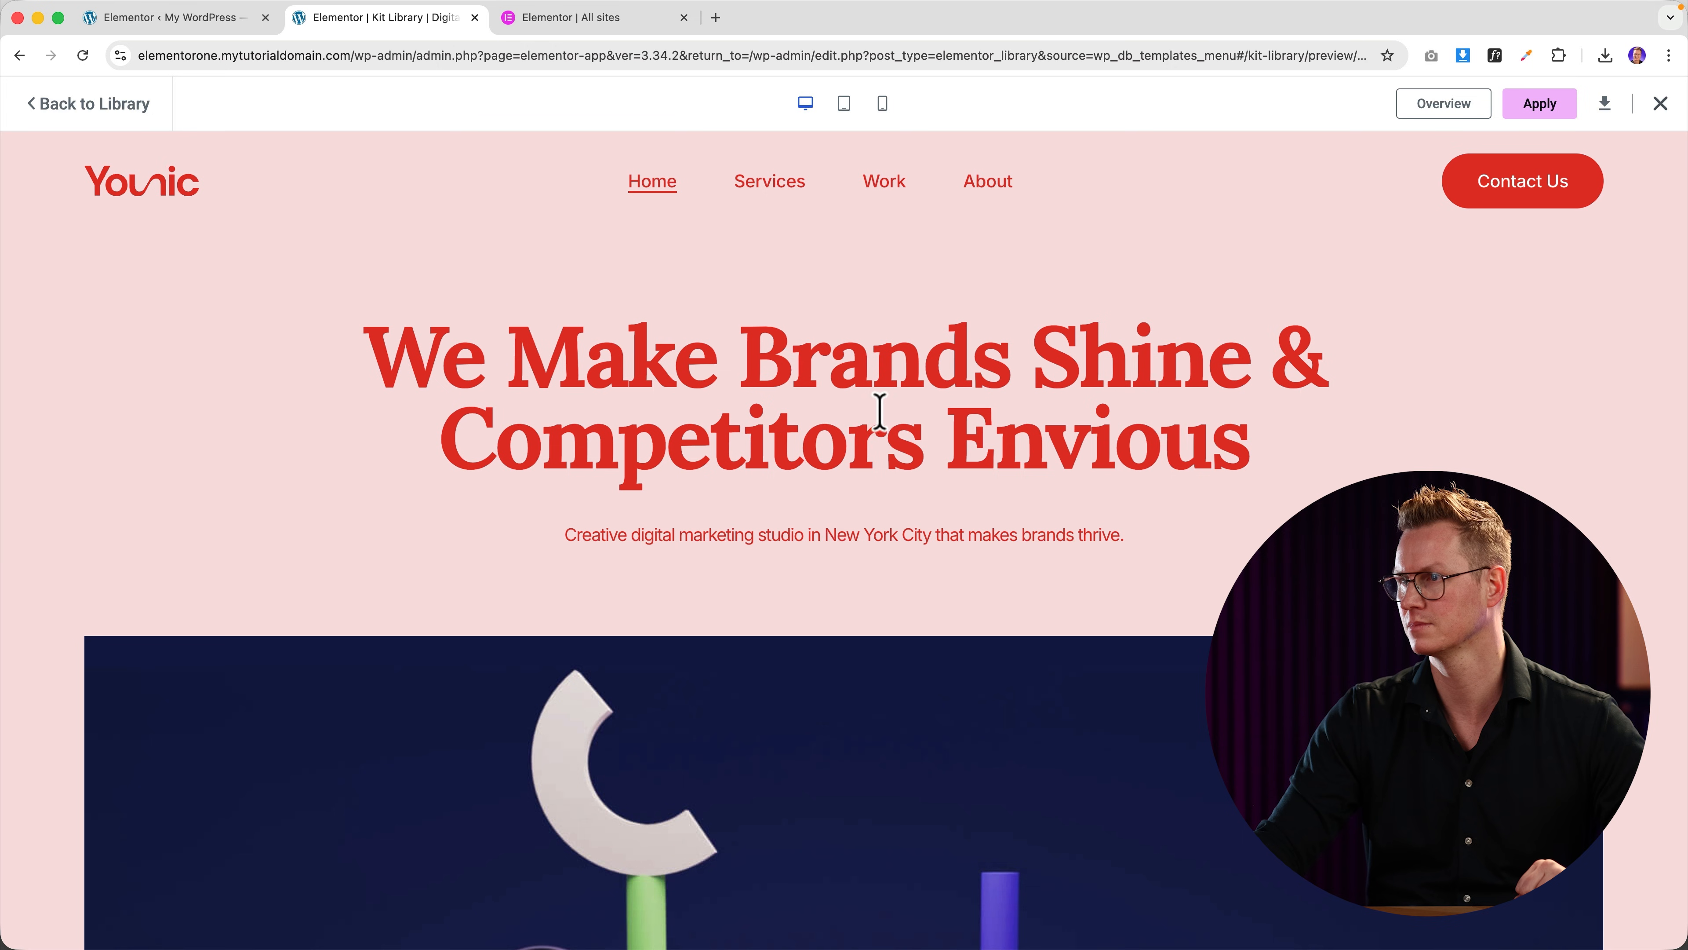
scroll(881, 413, "down", 20)
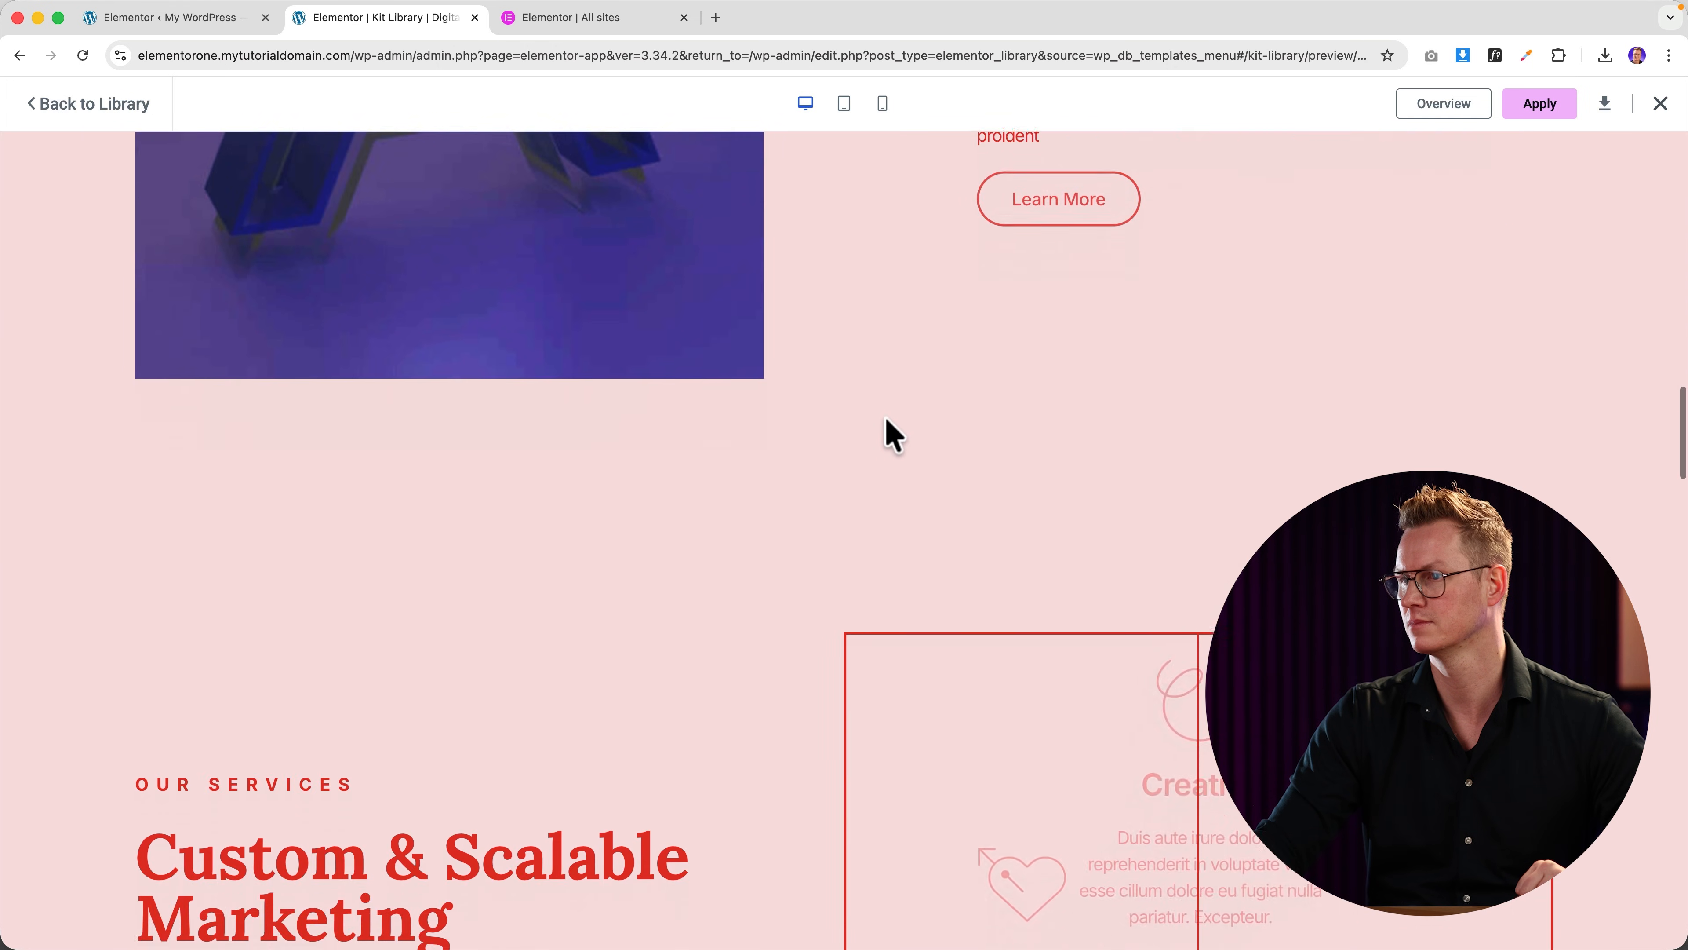
scroll(885, 432, "down", 5)
scroll(885, 433, "up", 20)
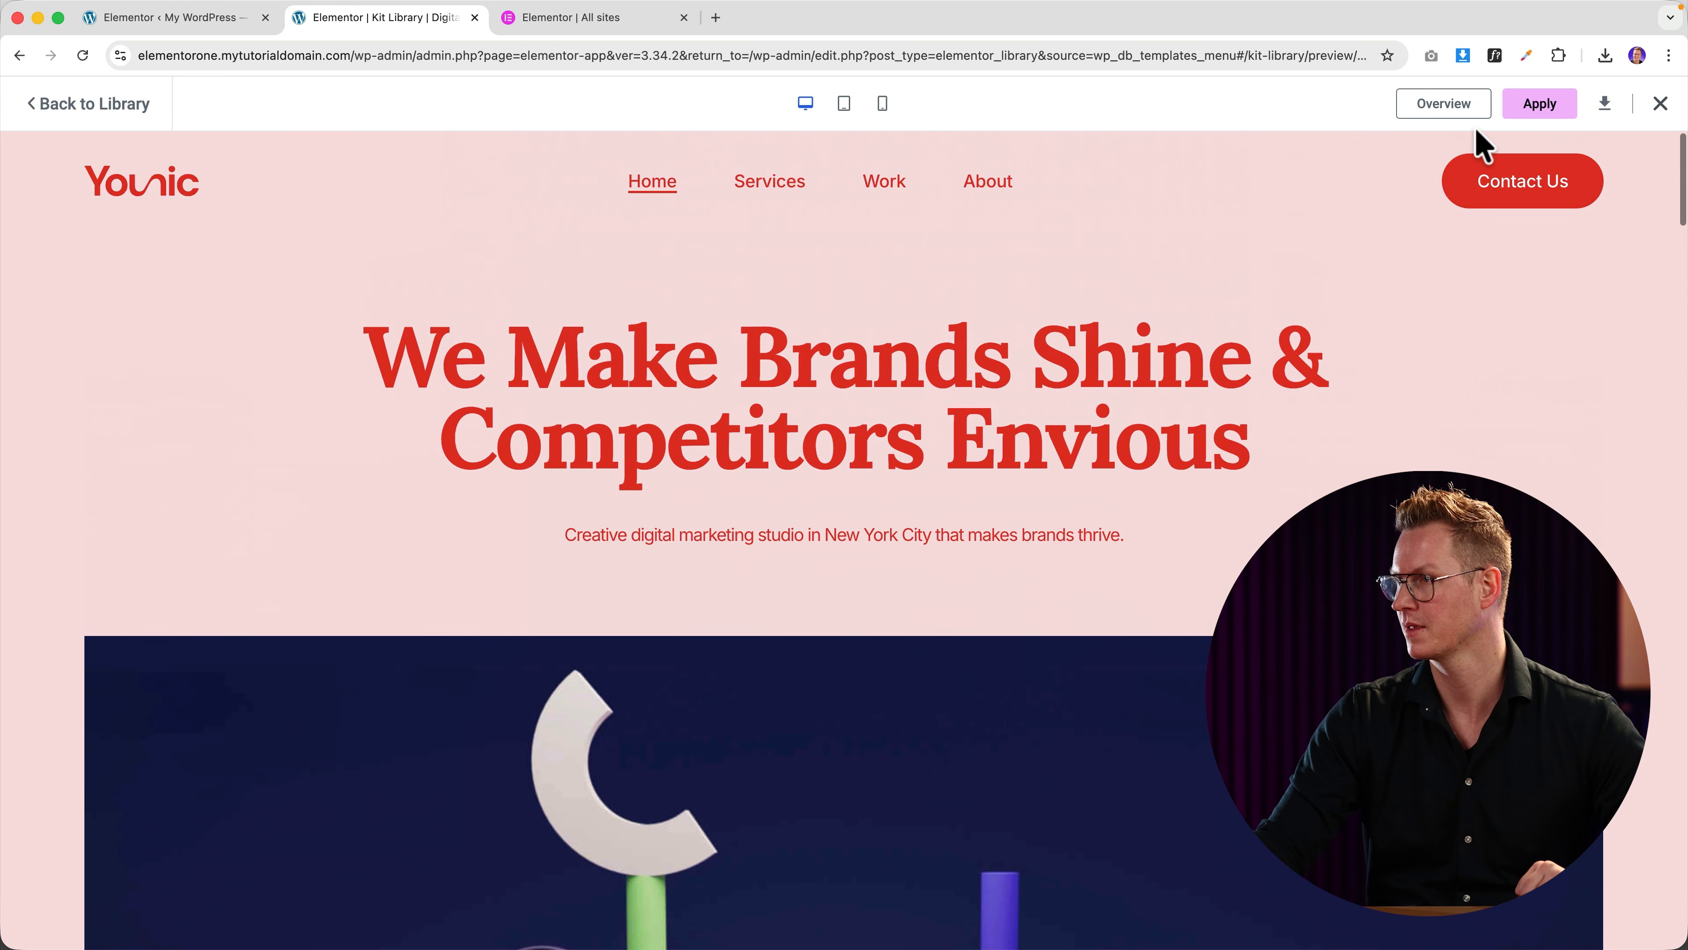
Step: Apply the entire Digital Marketing Studio kit to the site and open the live website
left_click(1540, 106)
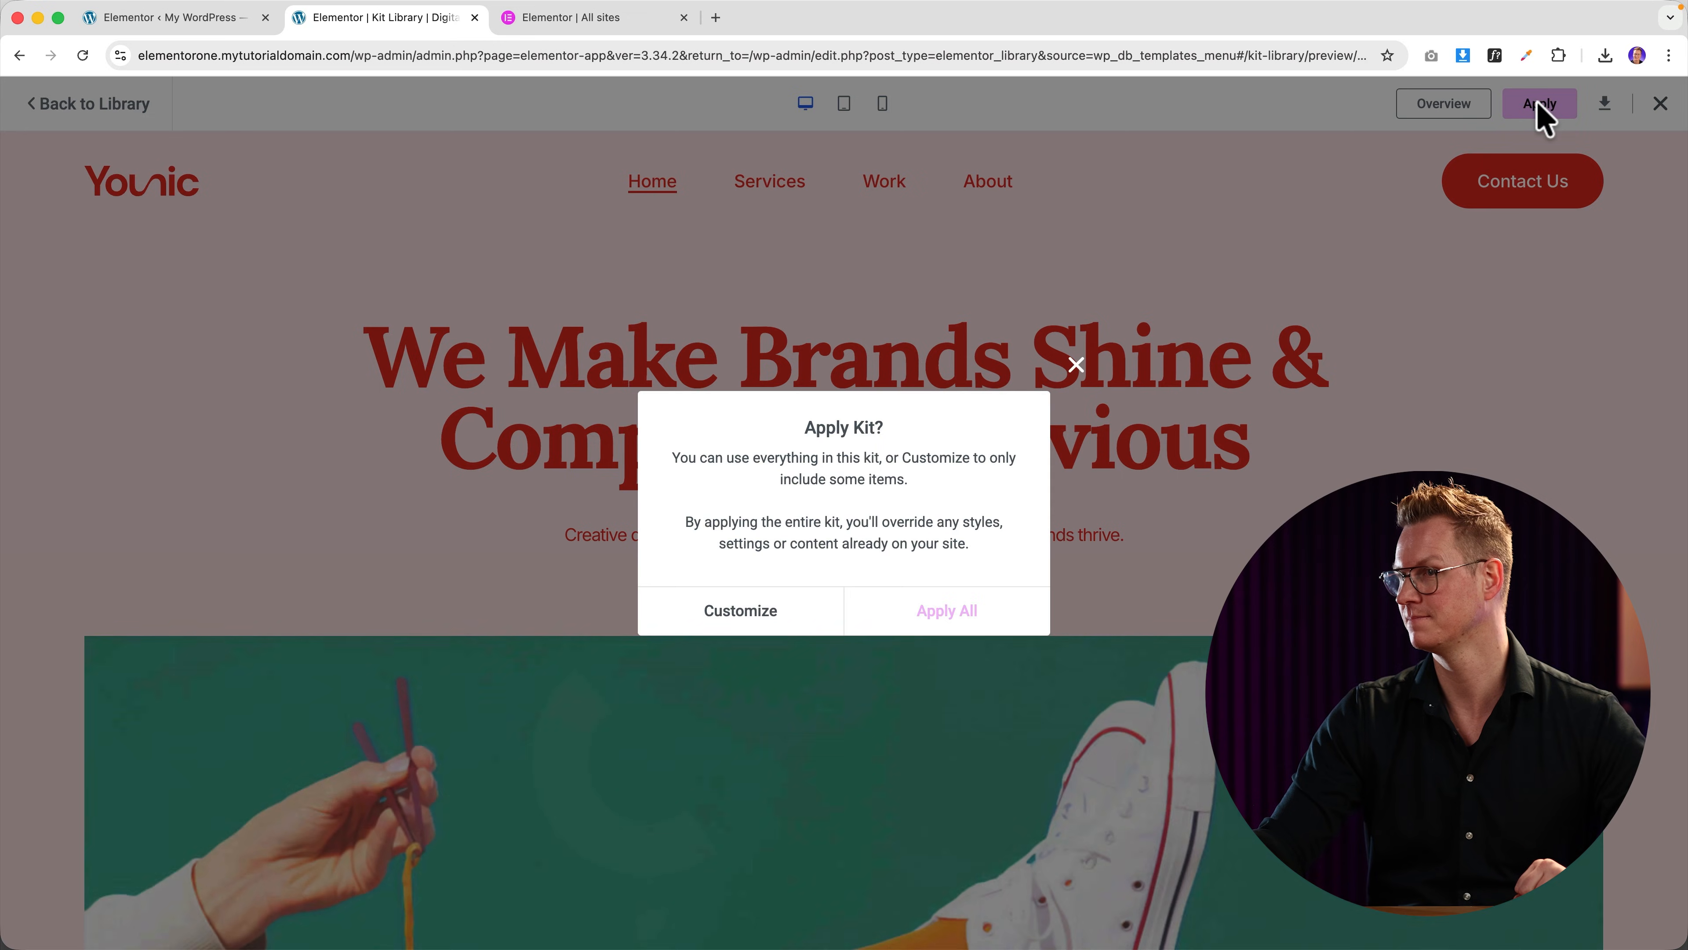
left_click(946, 612)
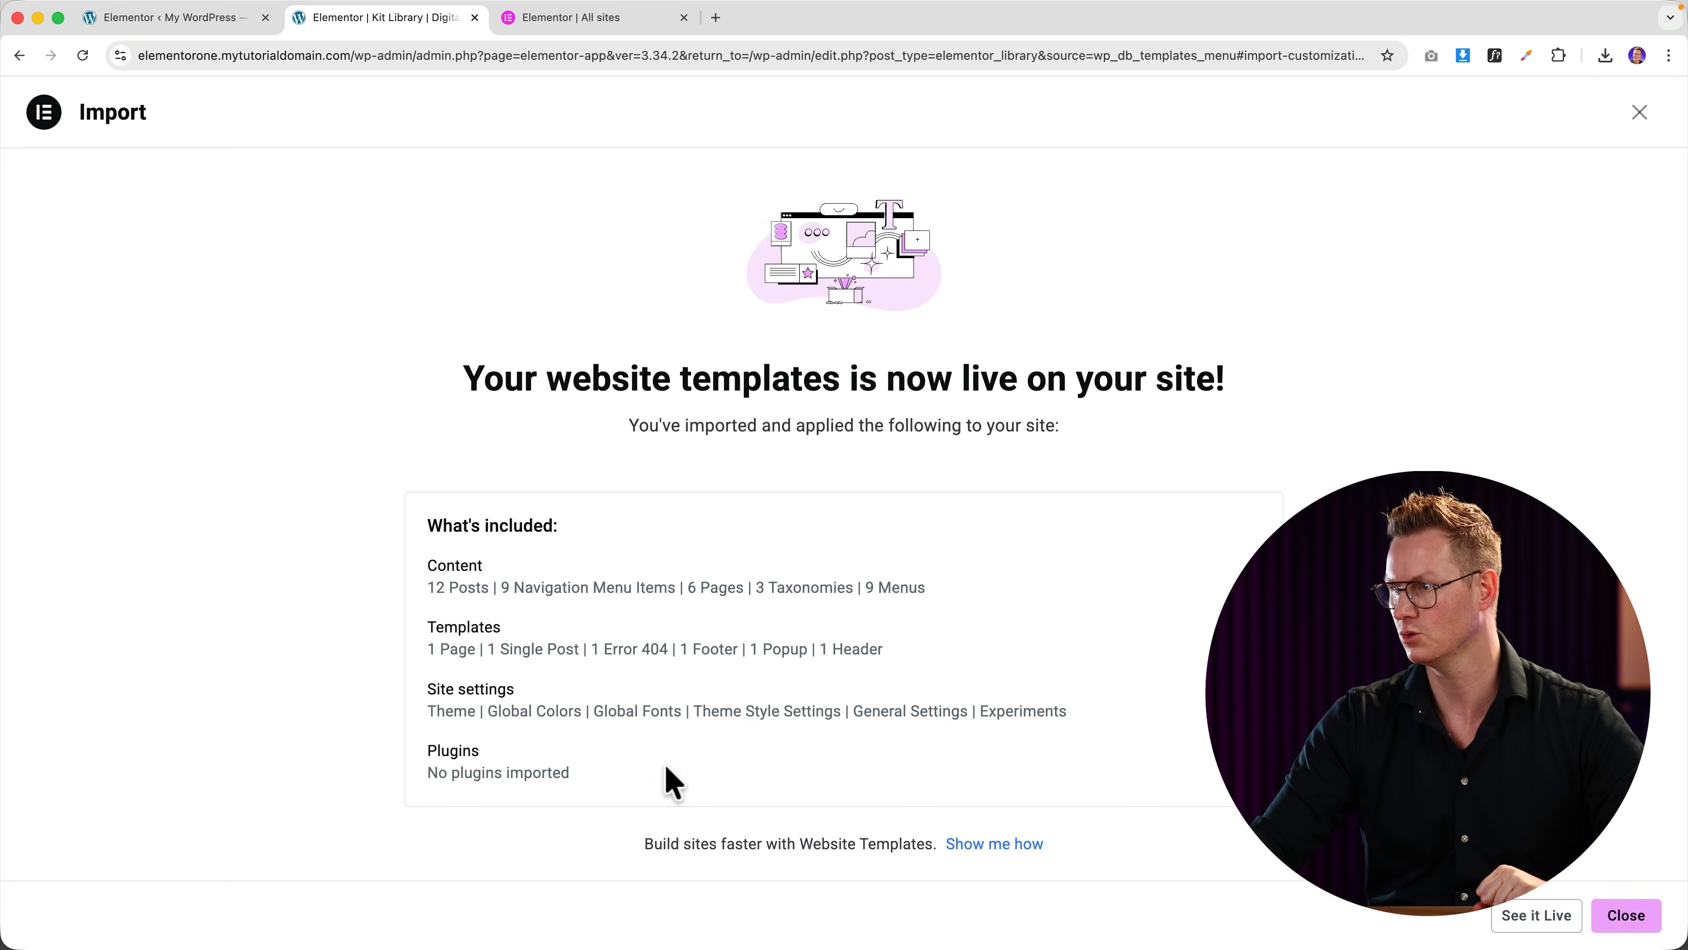
left_click(1541, 916)
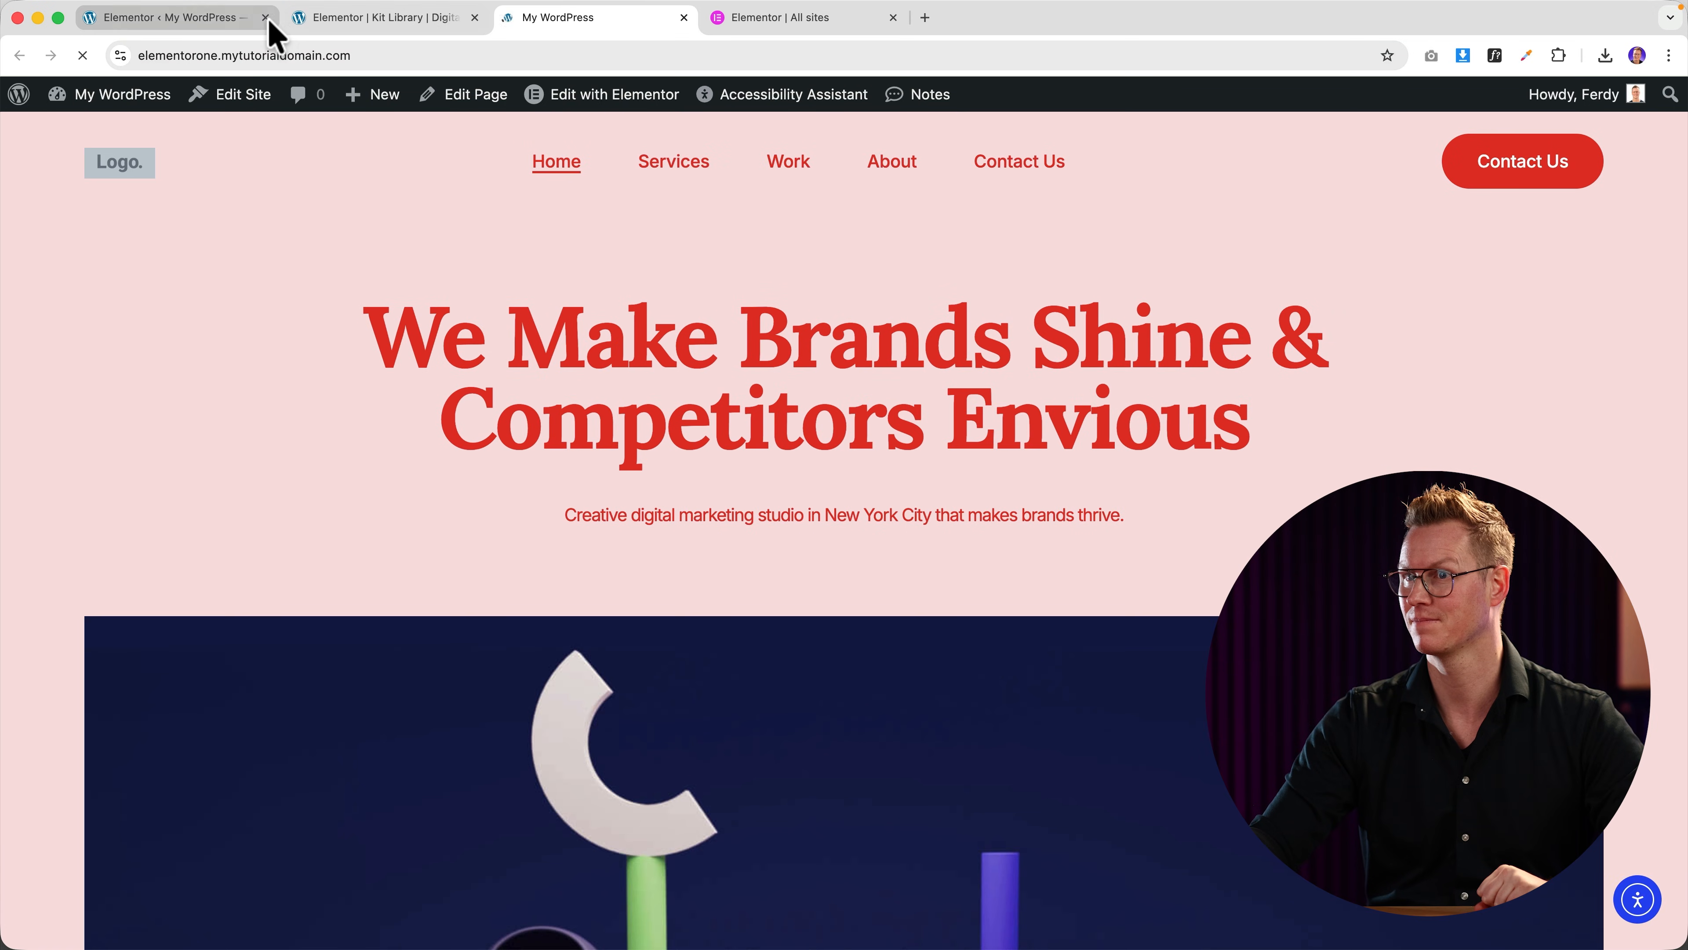
Step: Close the two leftover WordPress admin browser tabs and review the imported home page on the live site
left_click(266, 17)
left_click(265, 17)
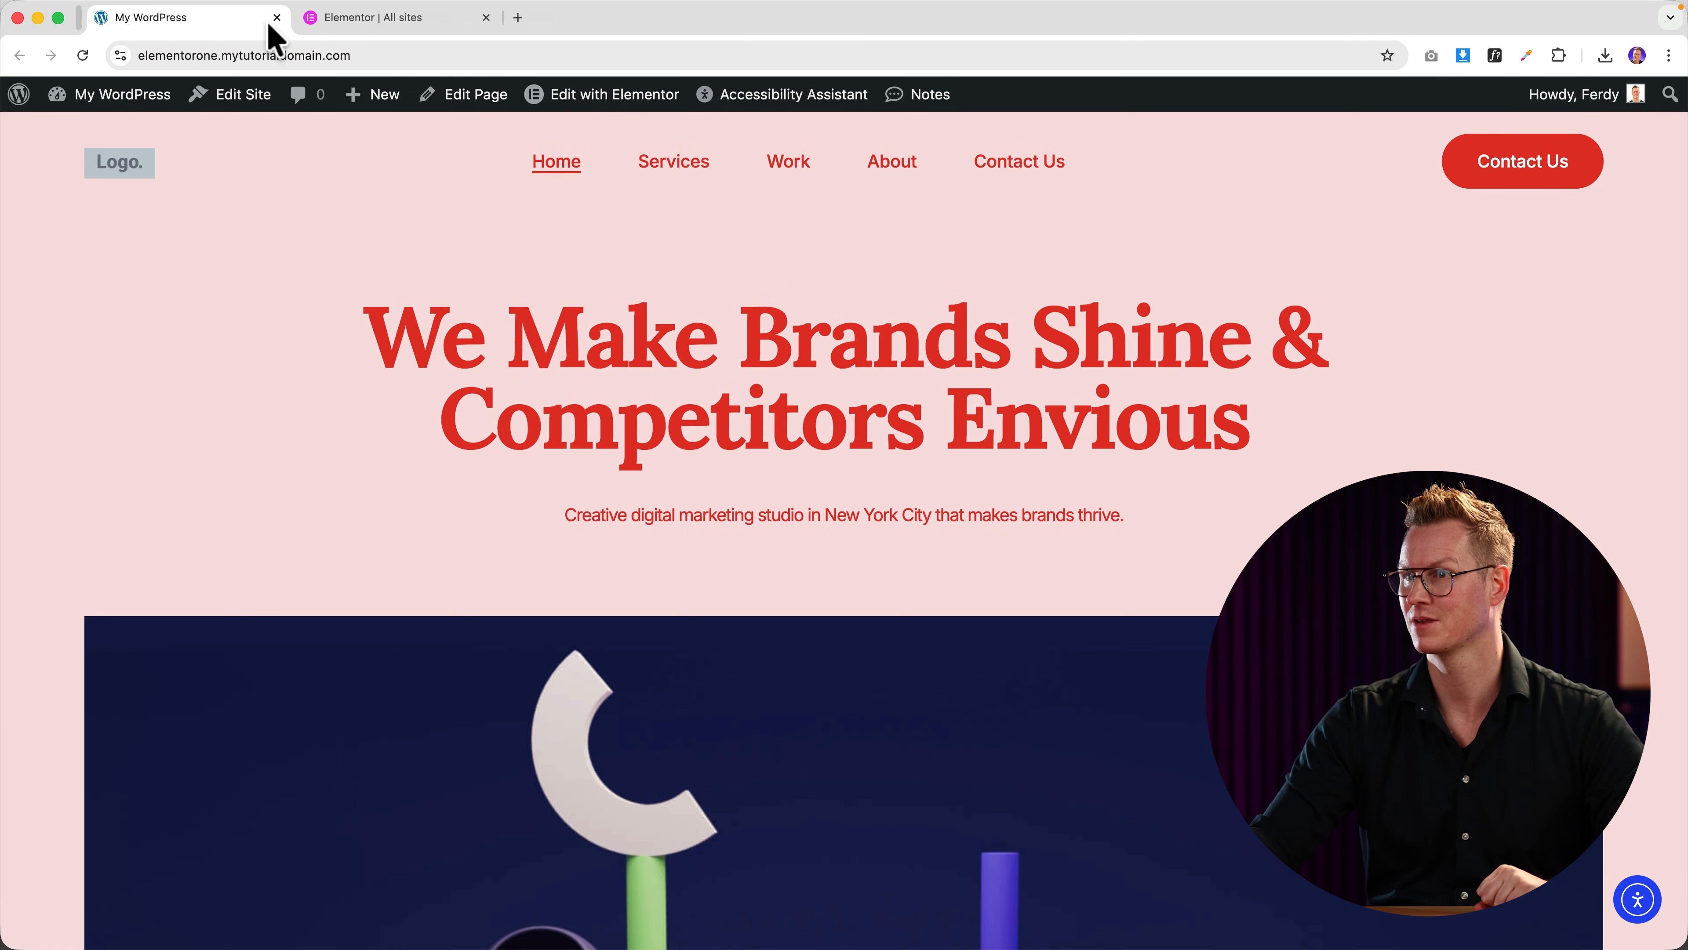
scroll(687, 432, "down", 20)
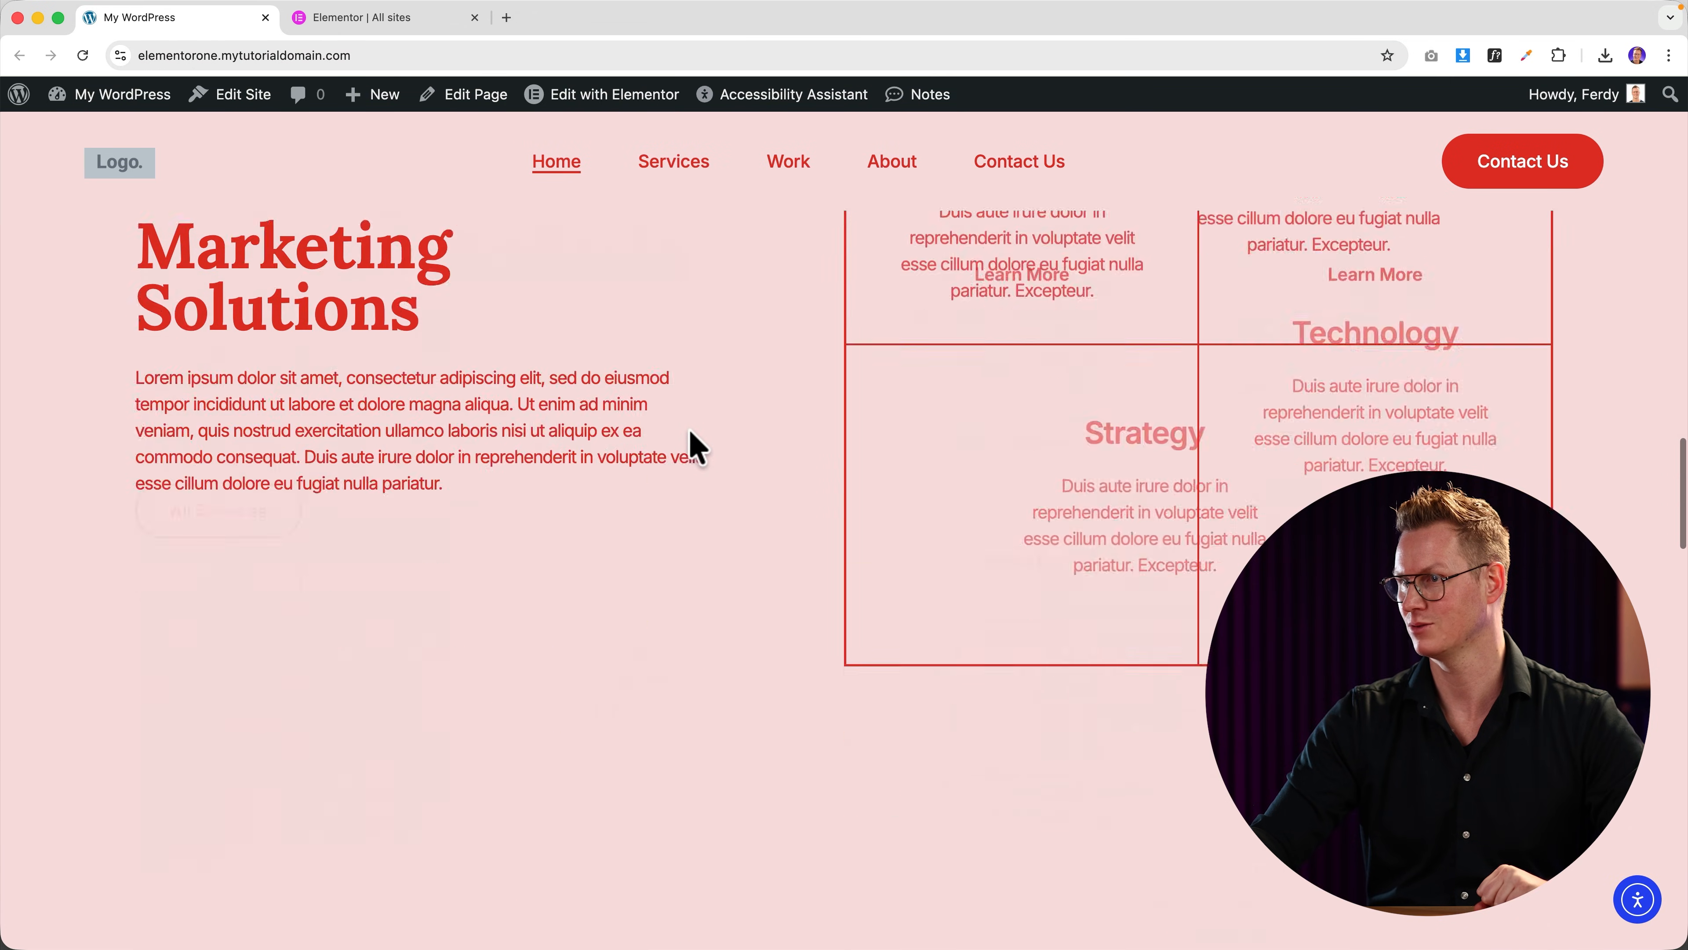
scroll(687, 446, "up", 20)
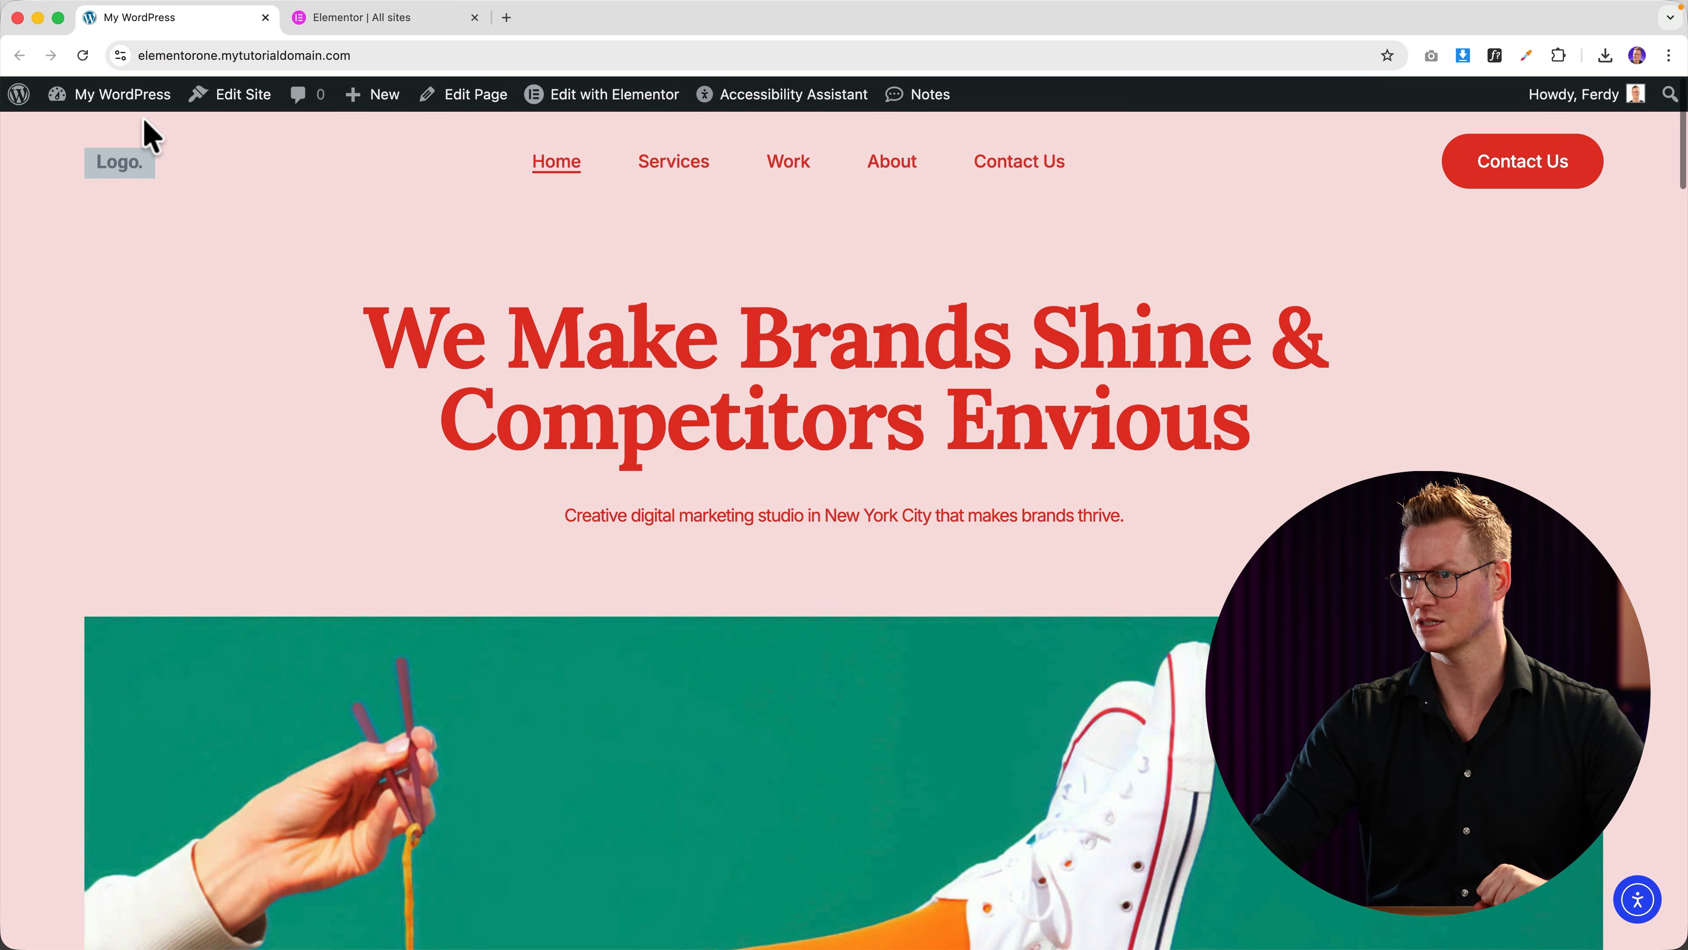
Step: Return to the WordPress dashboard, open the Site Logo customization from Elementor's Editor quick actions and dismiss the notification
left_click(114, 106)
mouse_move(106, 266)
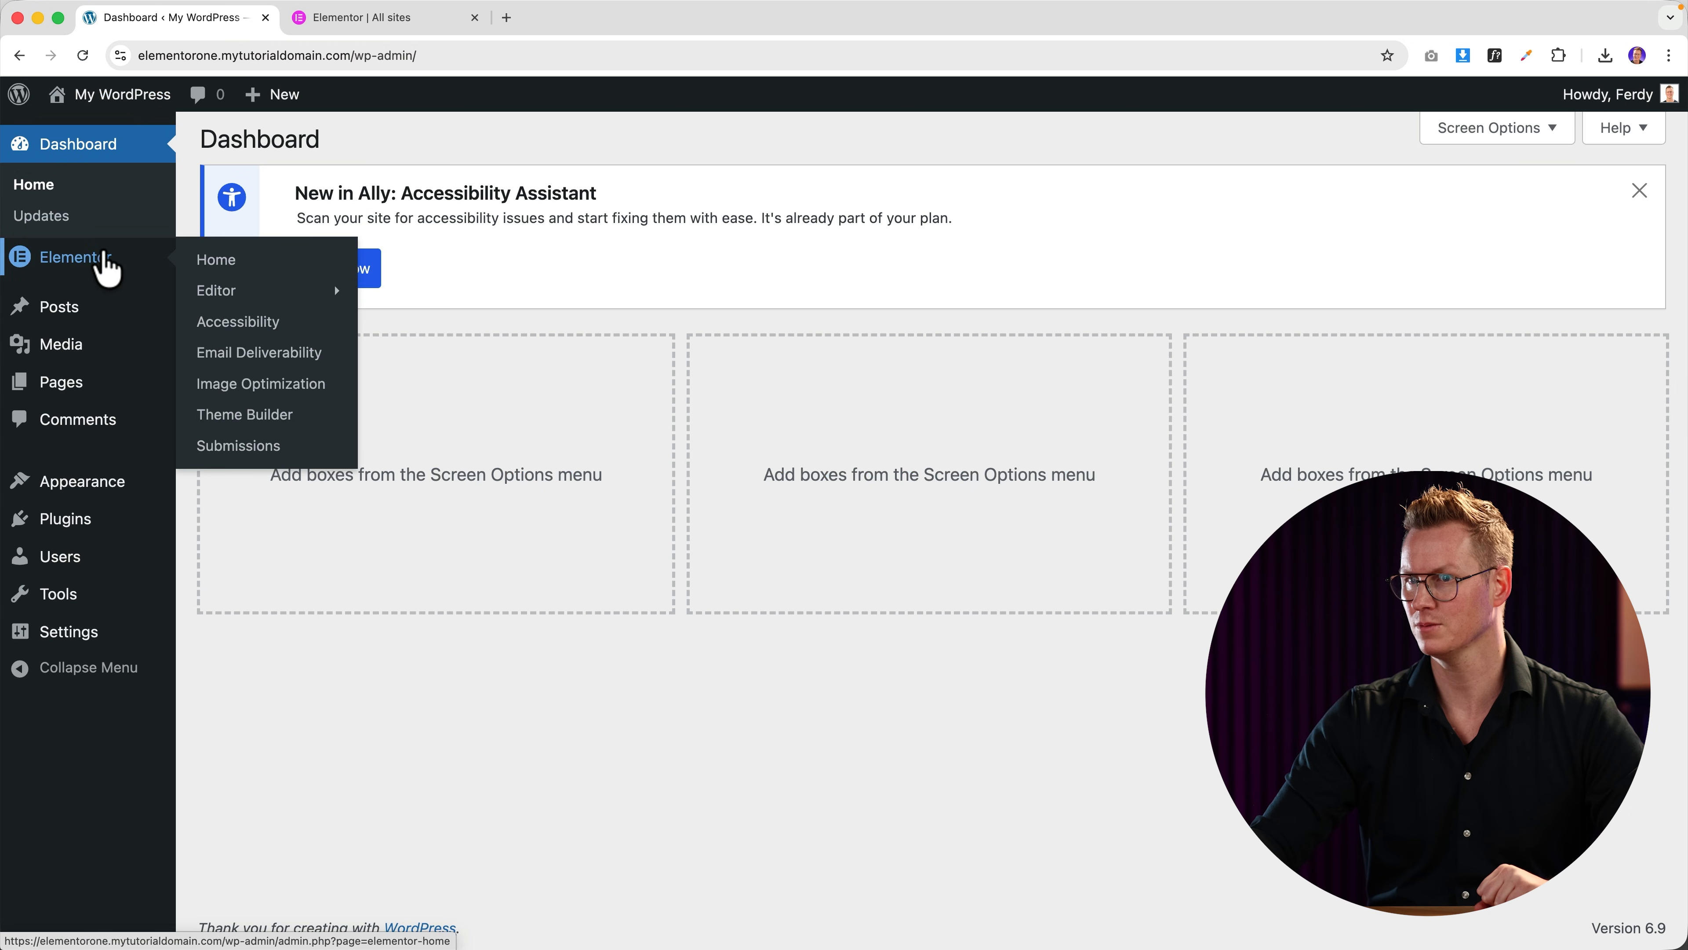
left_click(220, 299)
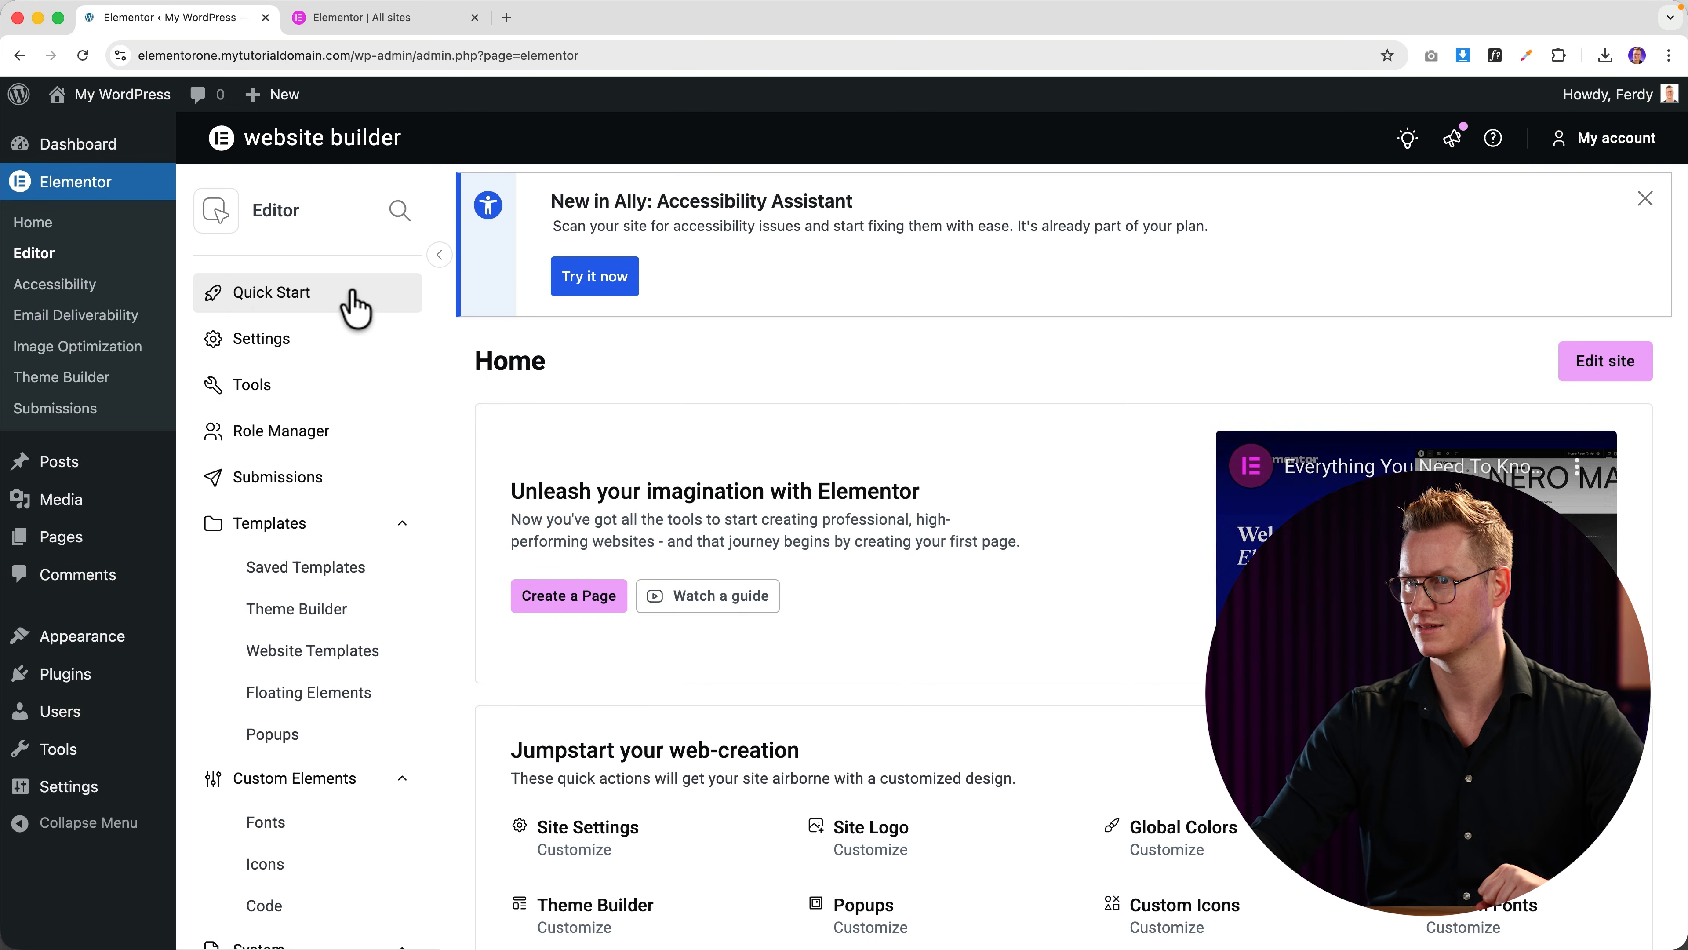
scroll(682, 430, "down", 4)
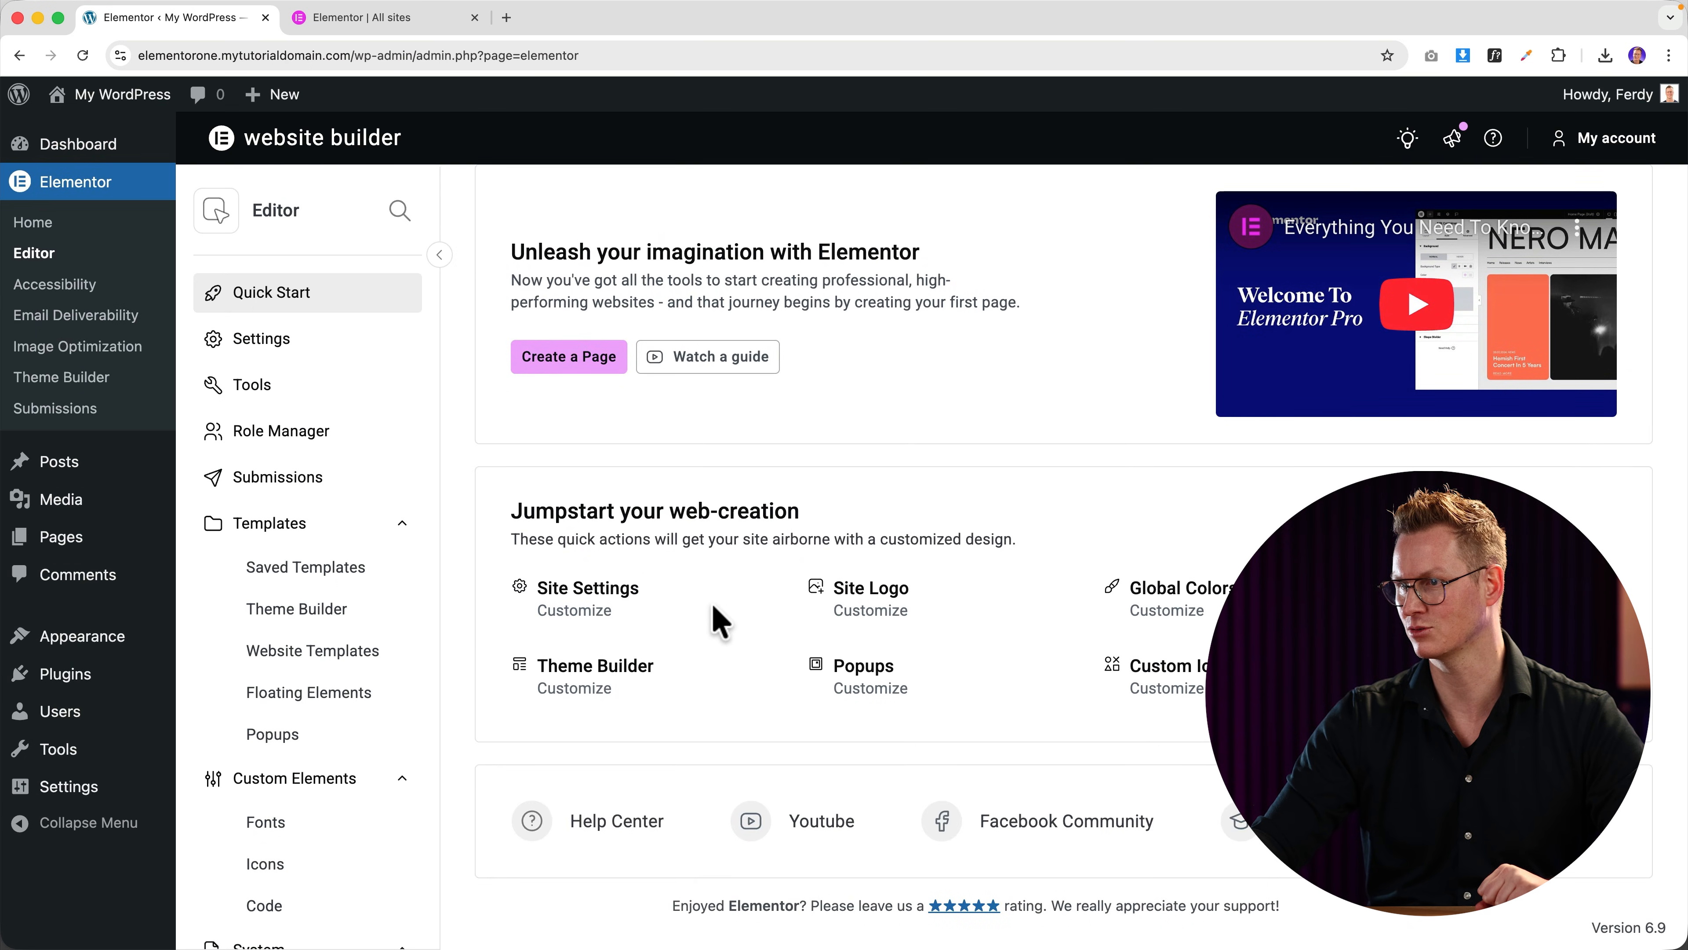
left_click(871, 610)
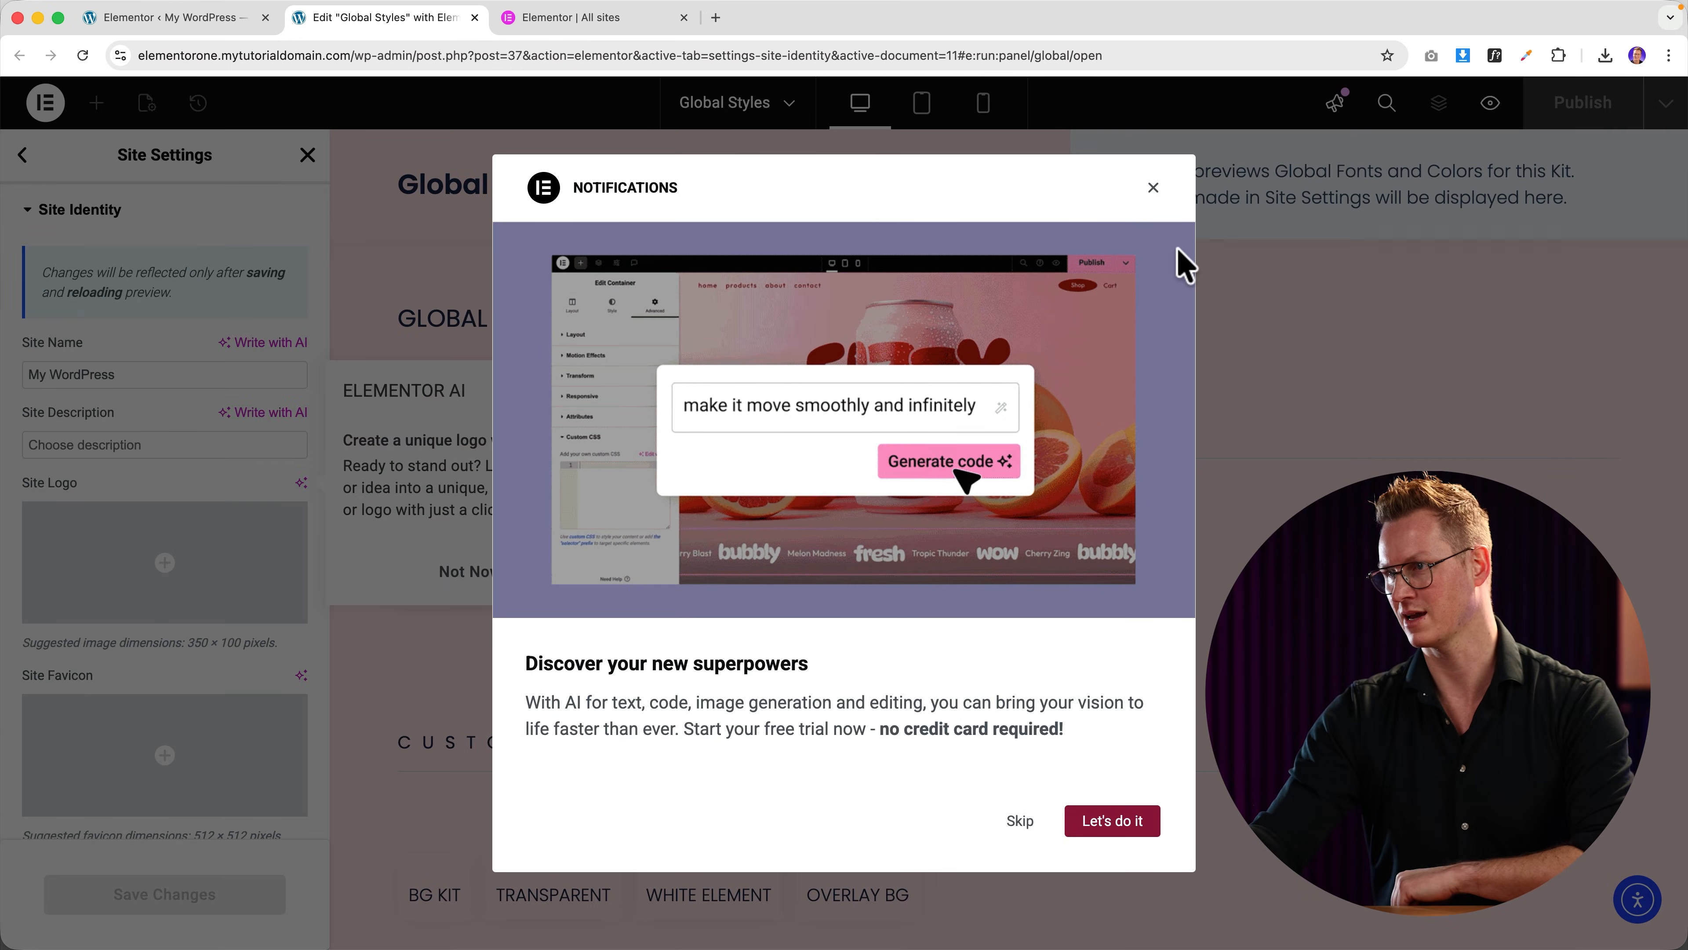
left_click(1154, 188)
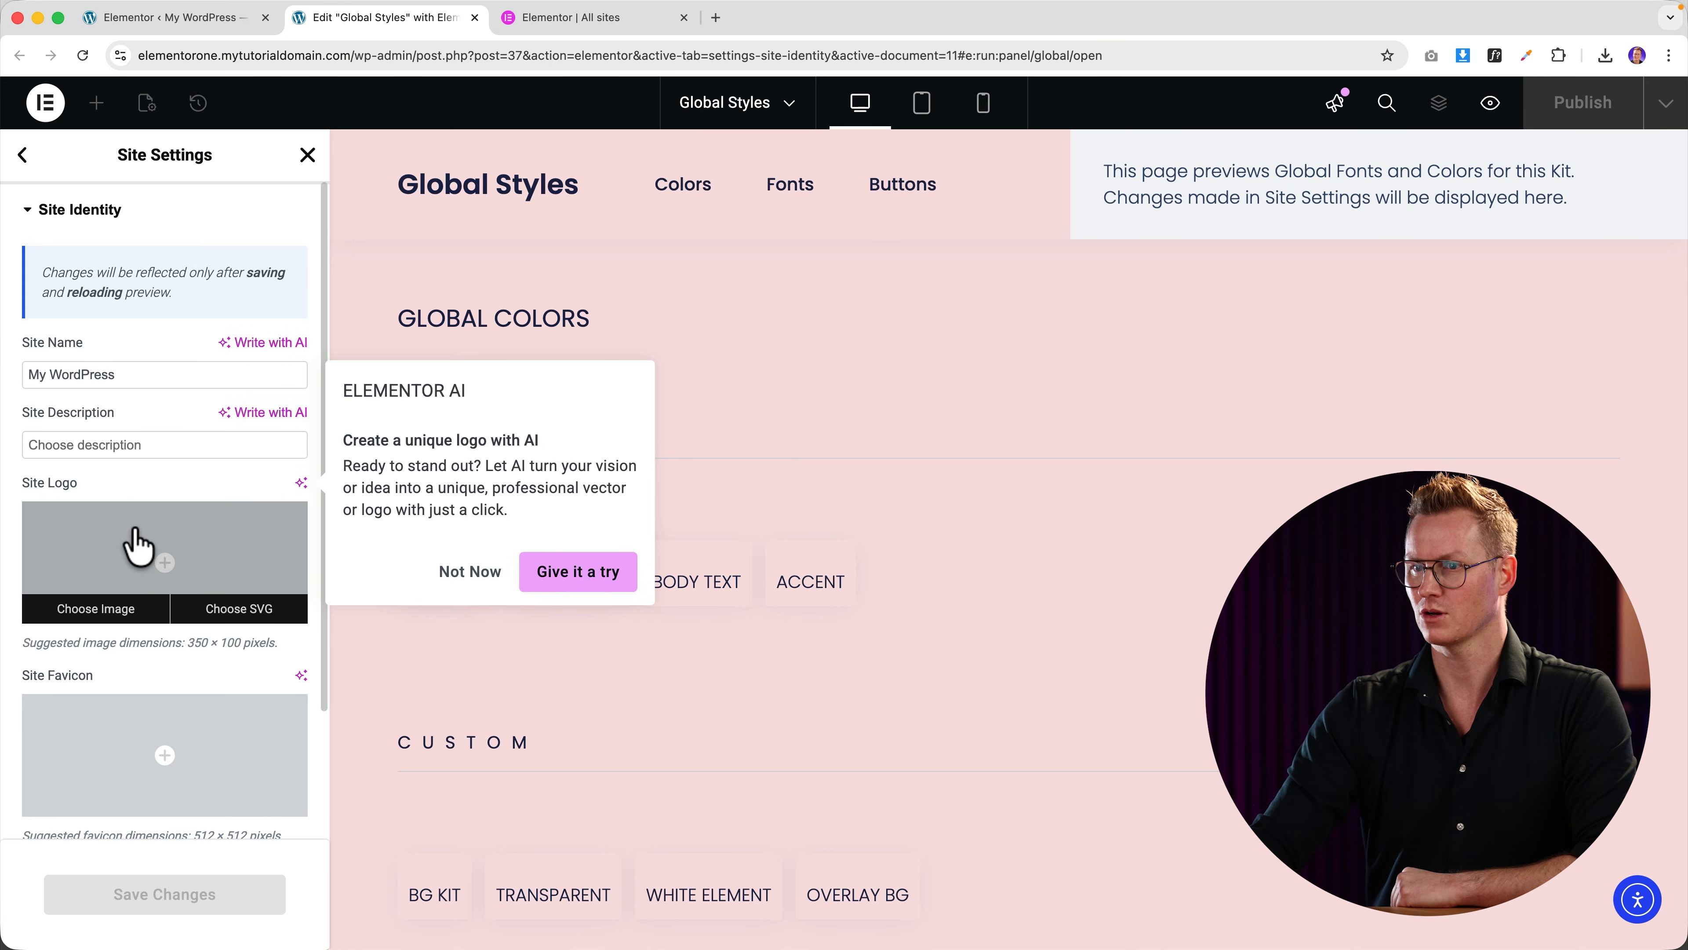
Step: Upload FerdyComLogo.png and set it as the site logo in Site Identity
left_click(136, 545)
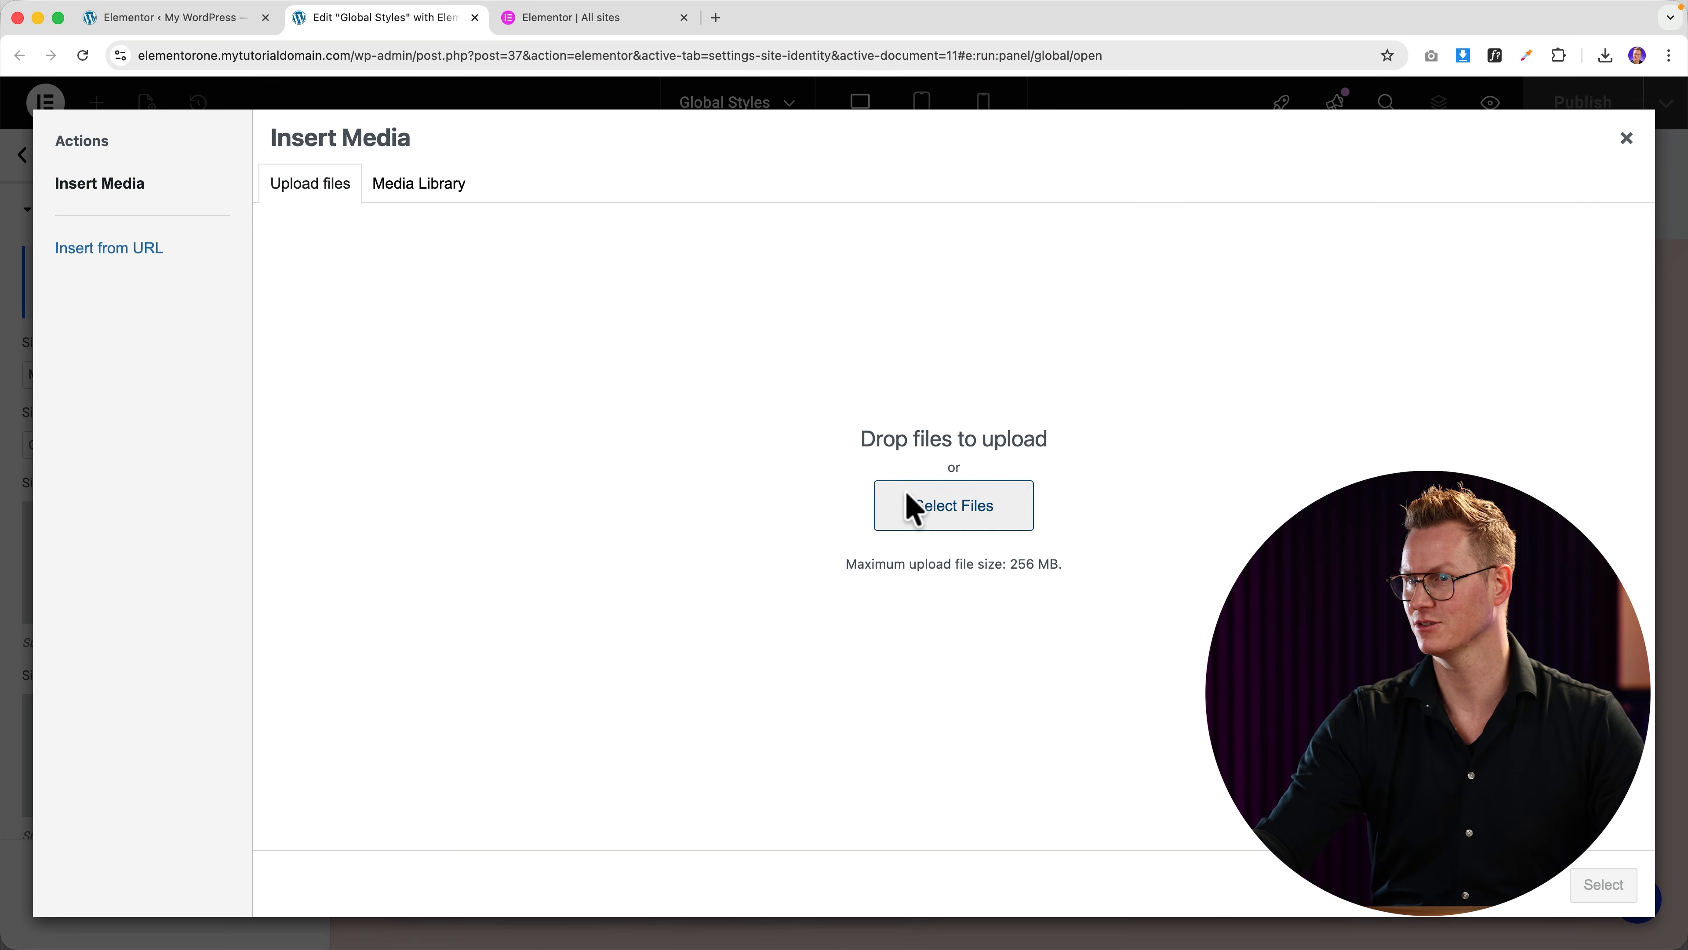
left_click(914, 509)
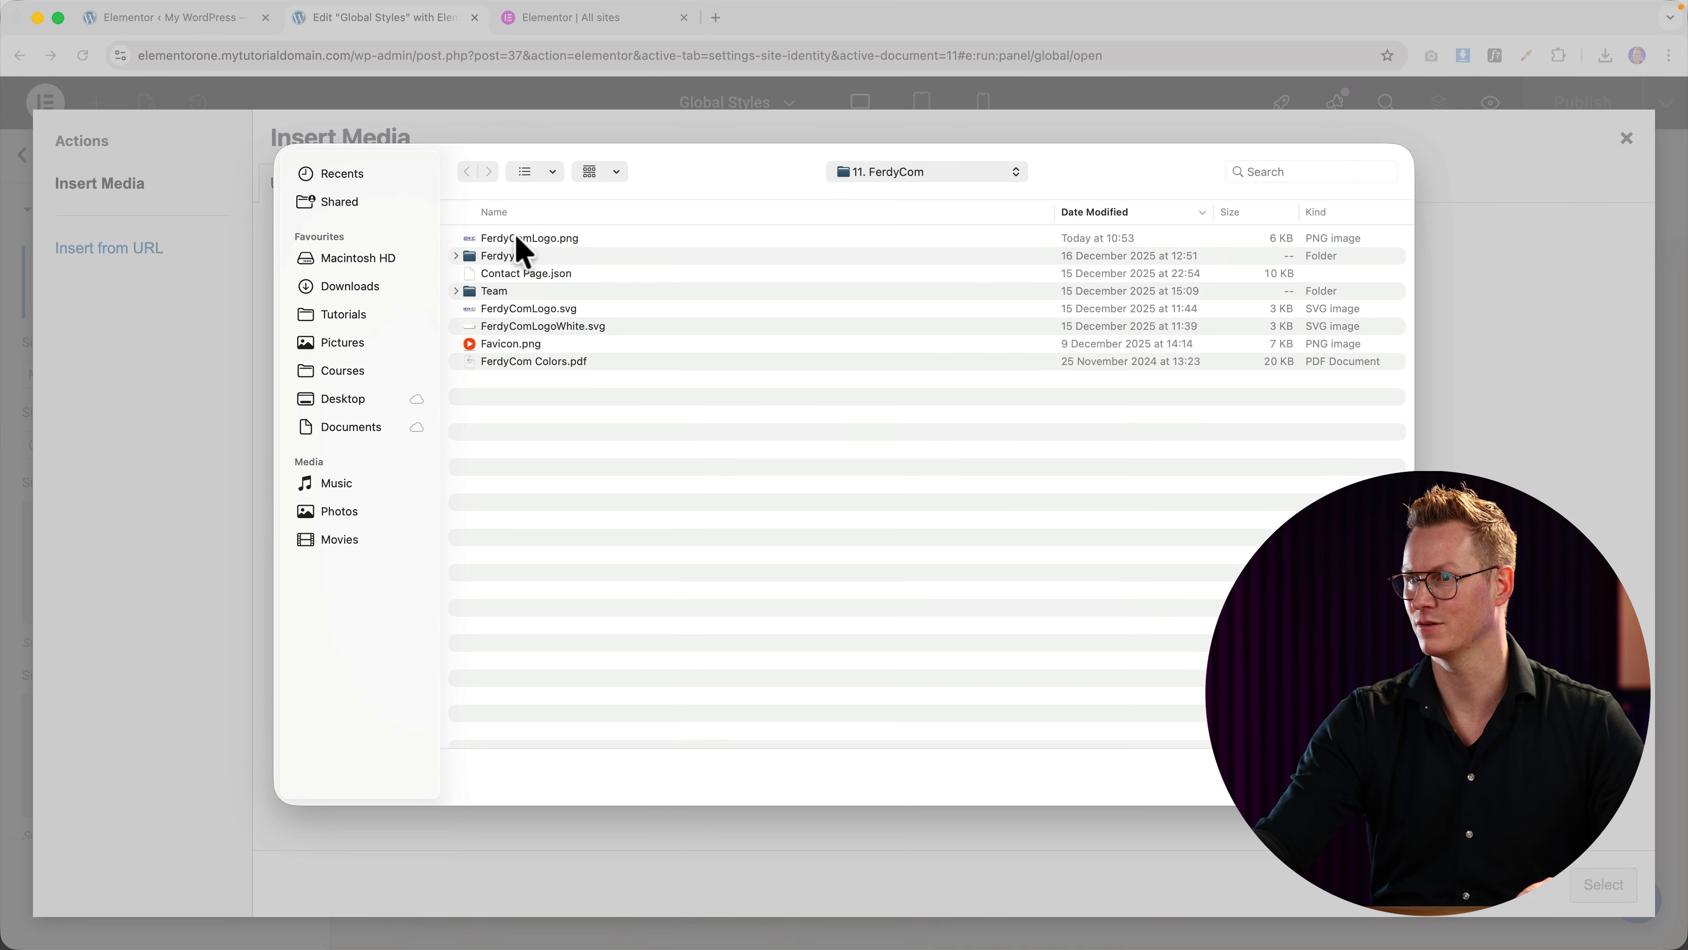
double_click(518, 239)
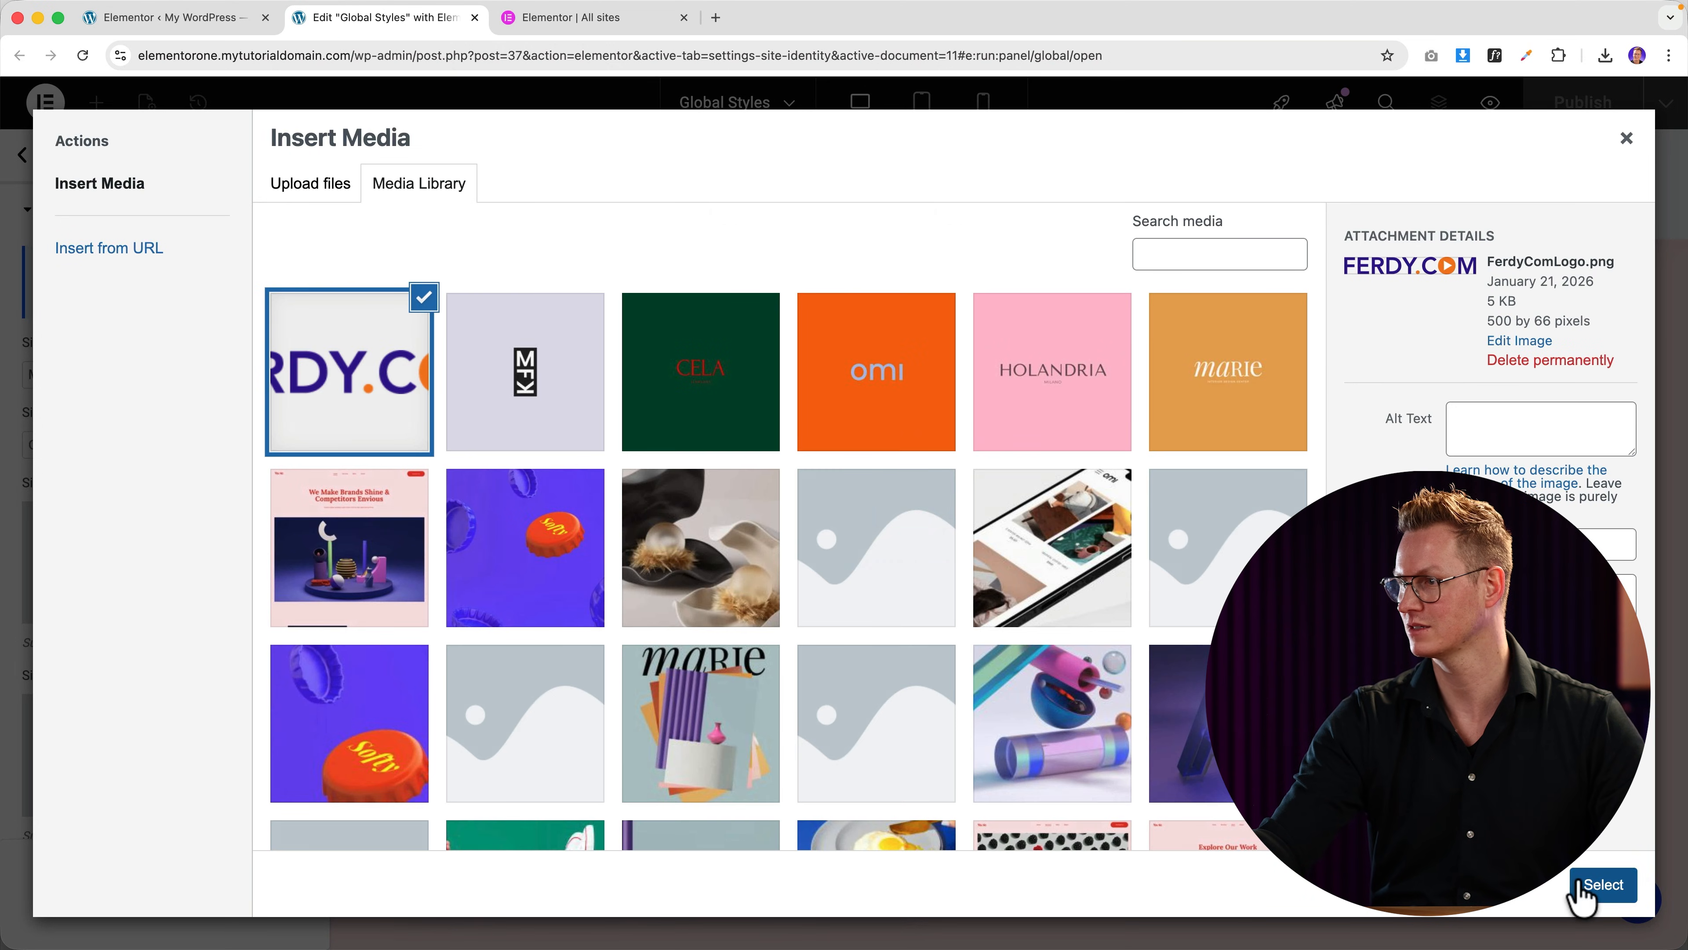
left_click(1602, 885)
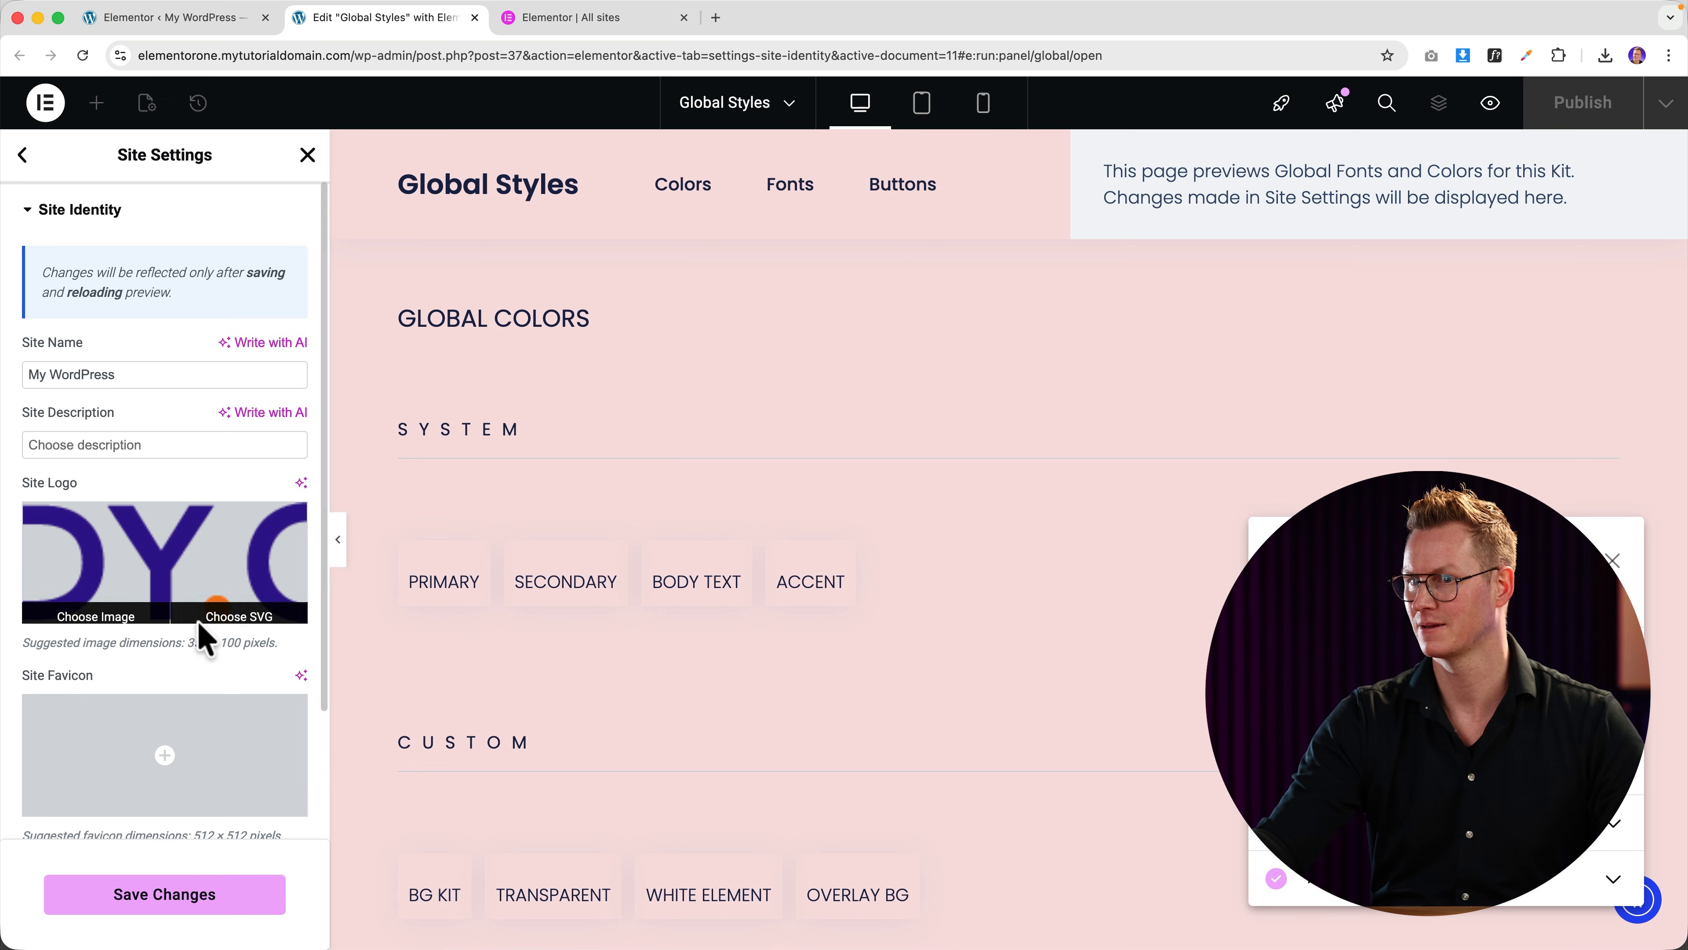
Step: Set the dark green CELA image from the media library as the site favicon and save the site settings
left_click(172, 727)
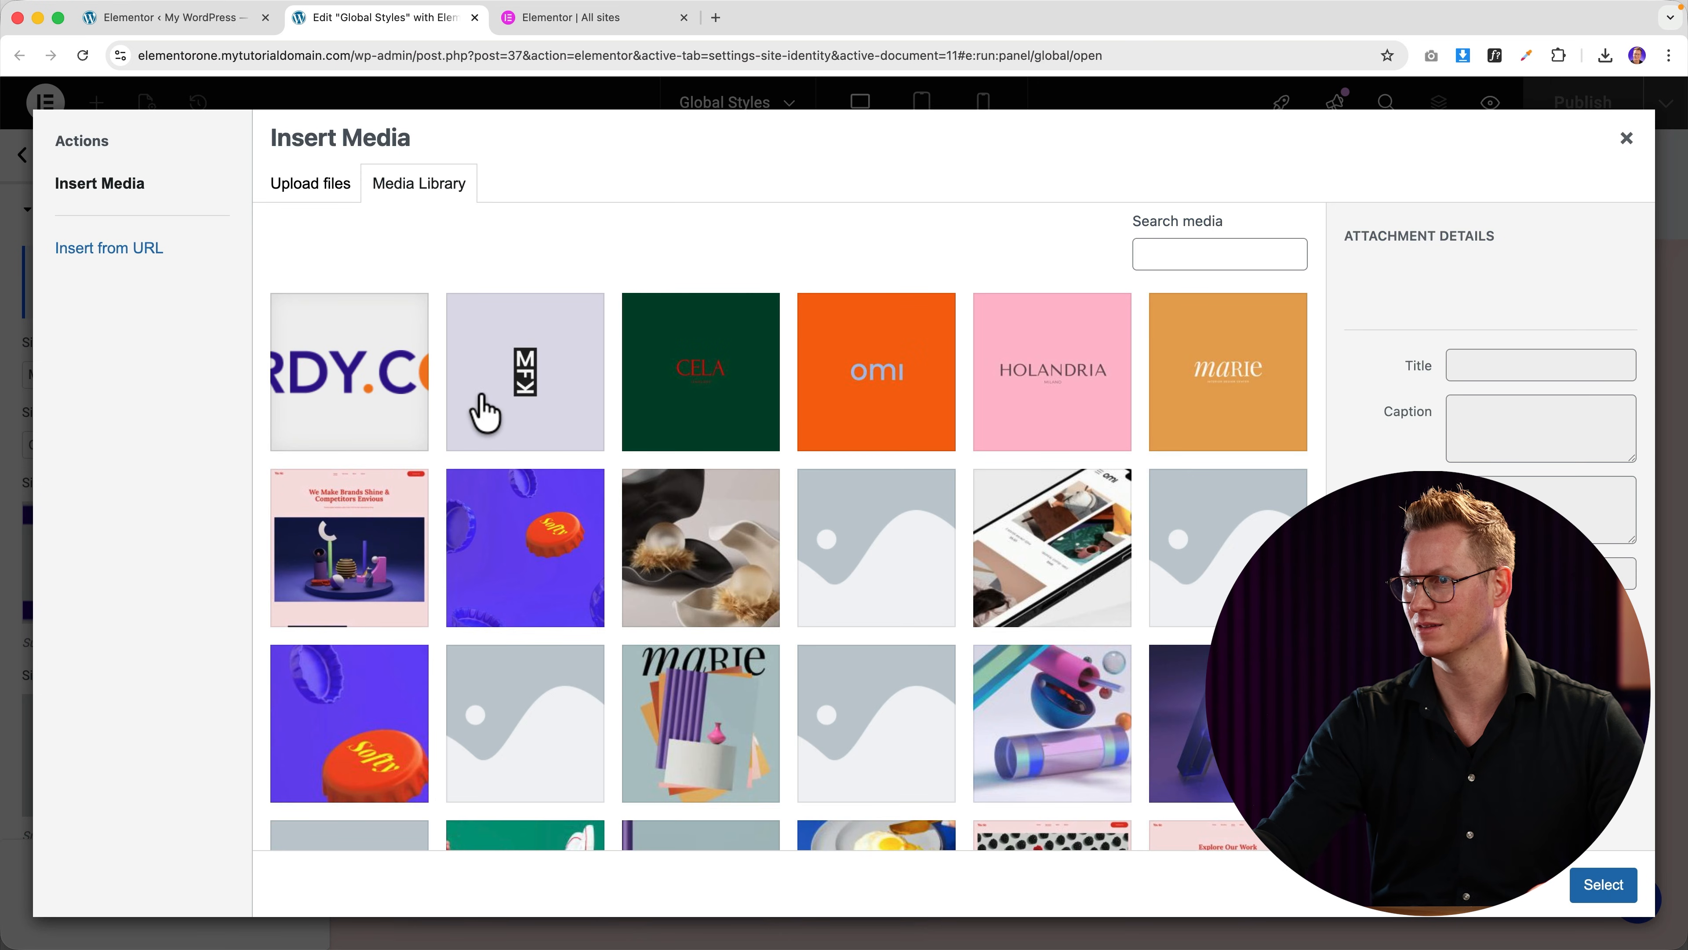
left_click(484, 412)
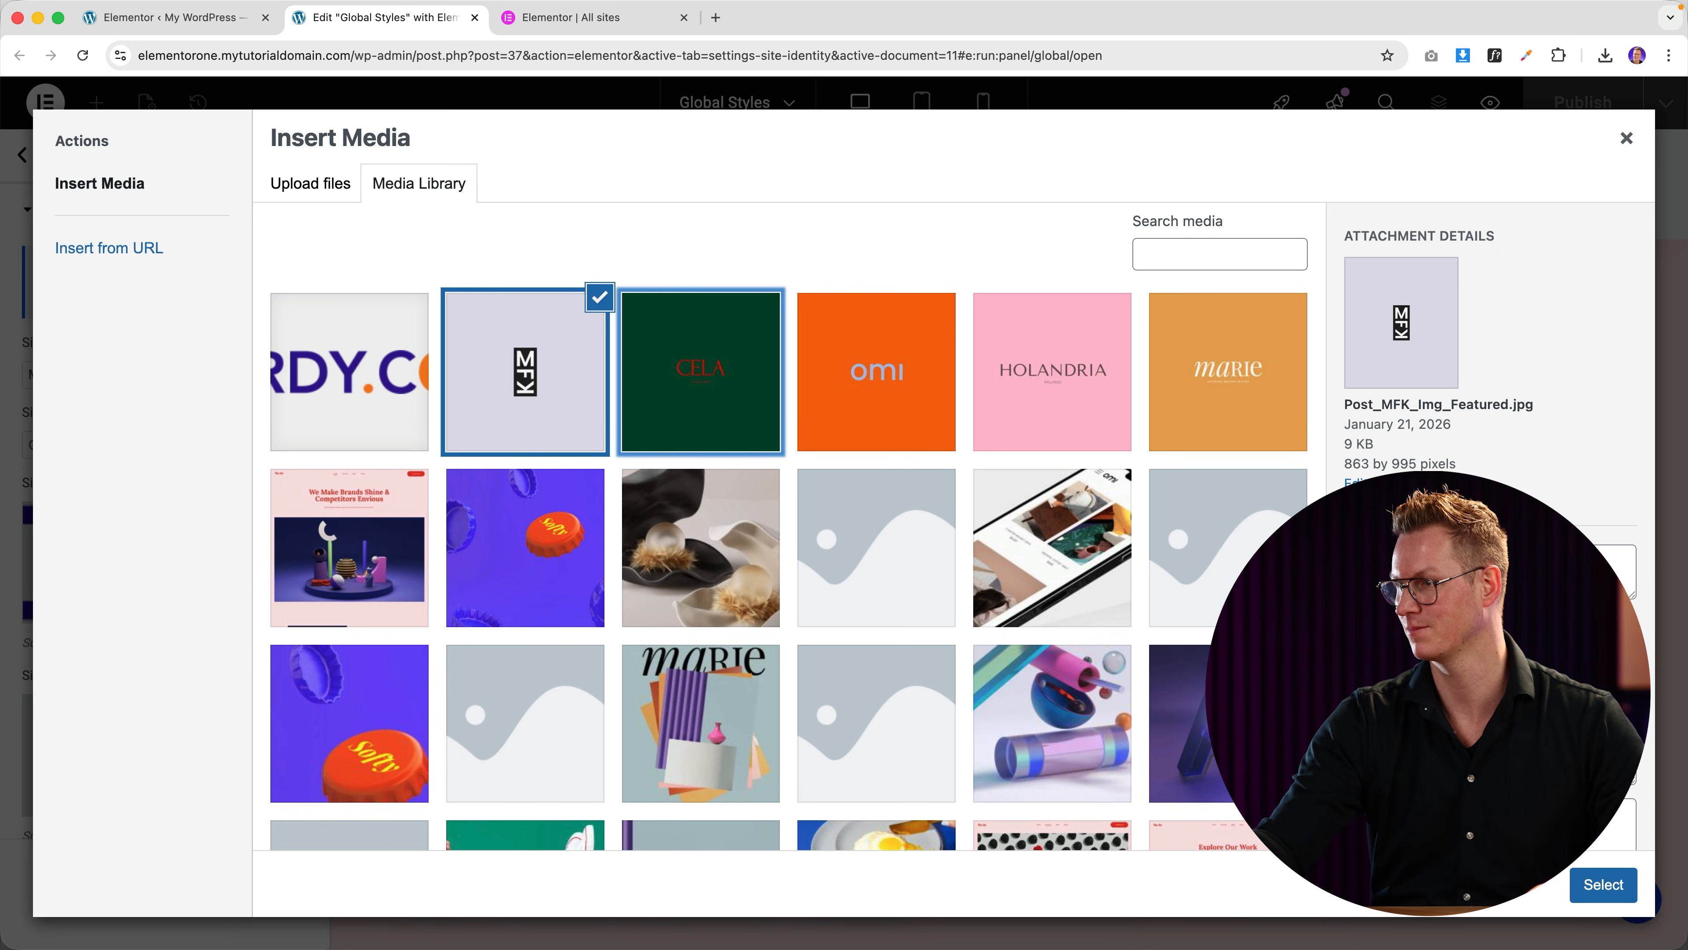
double_click(701, 372)
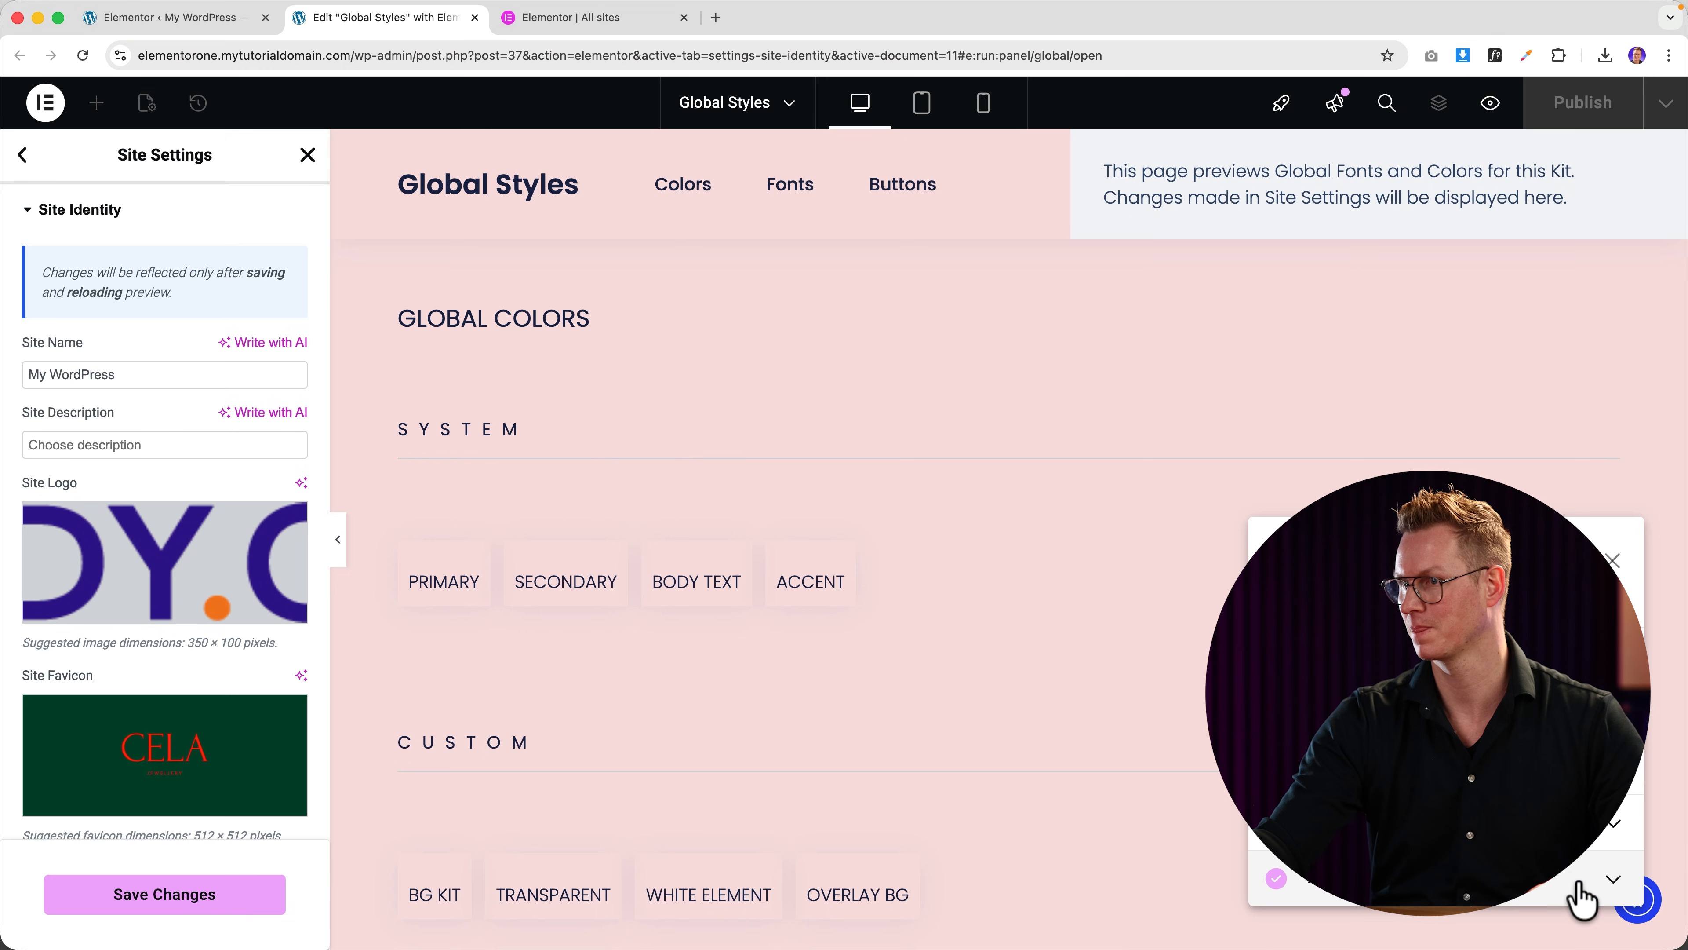
left_click(200, 895)
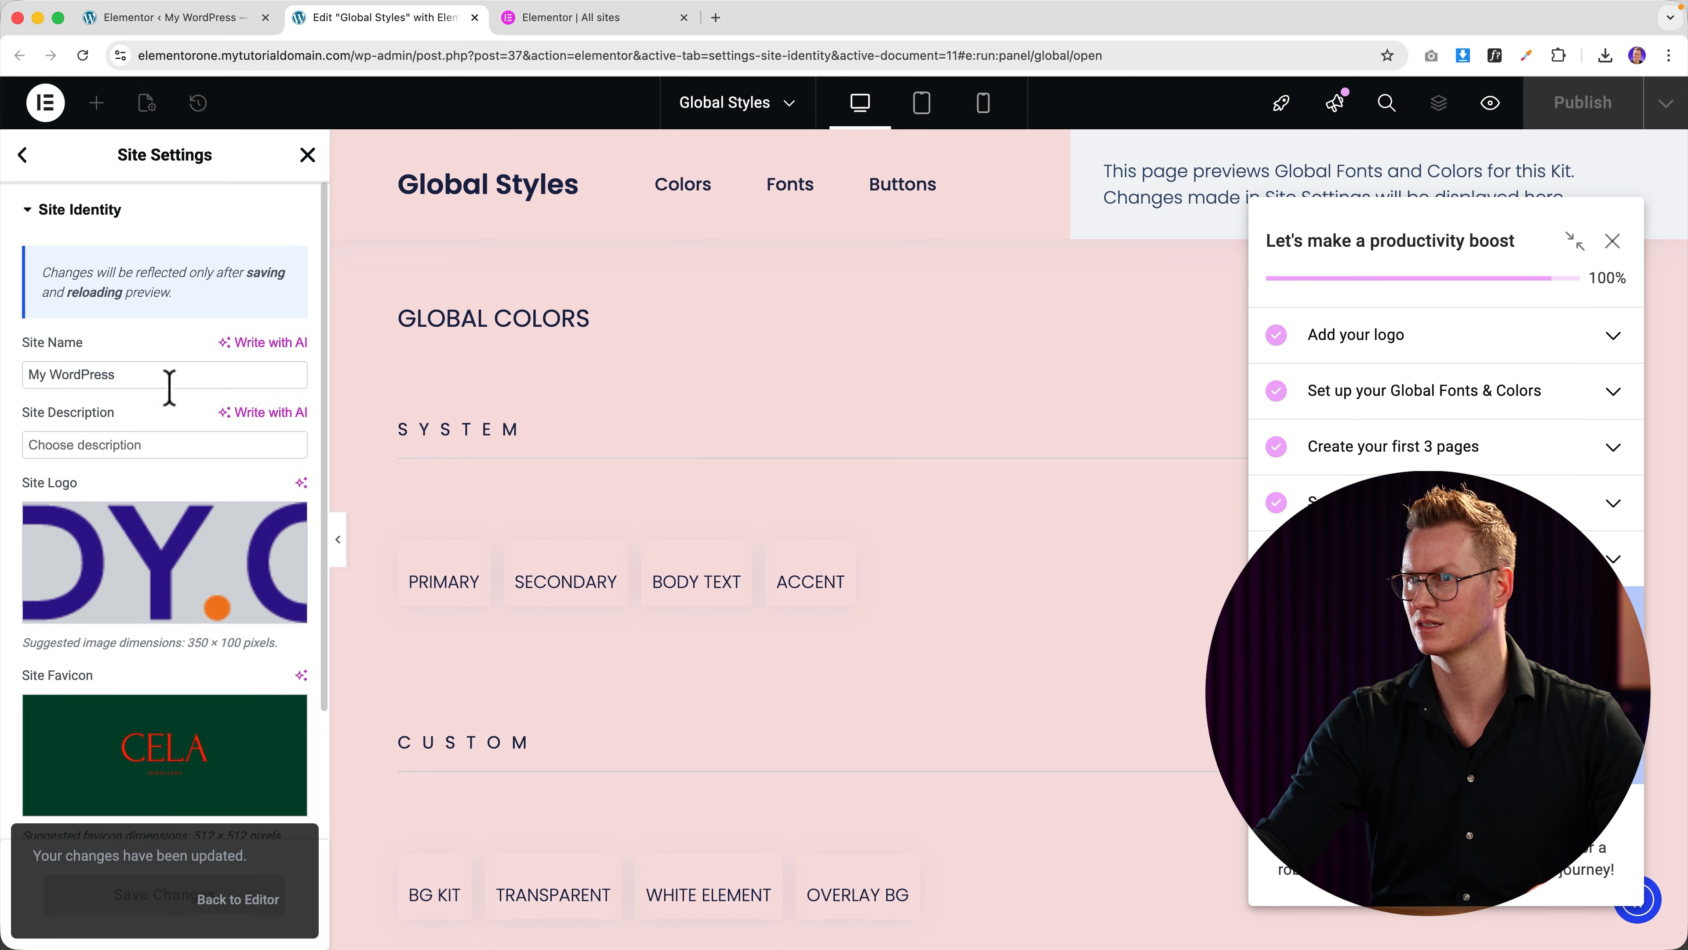
Step: Close Site Settings and dismiss the productivity checklist and the Structure window covering the canvas
left_click(308, 157)
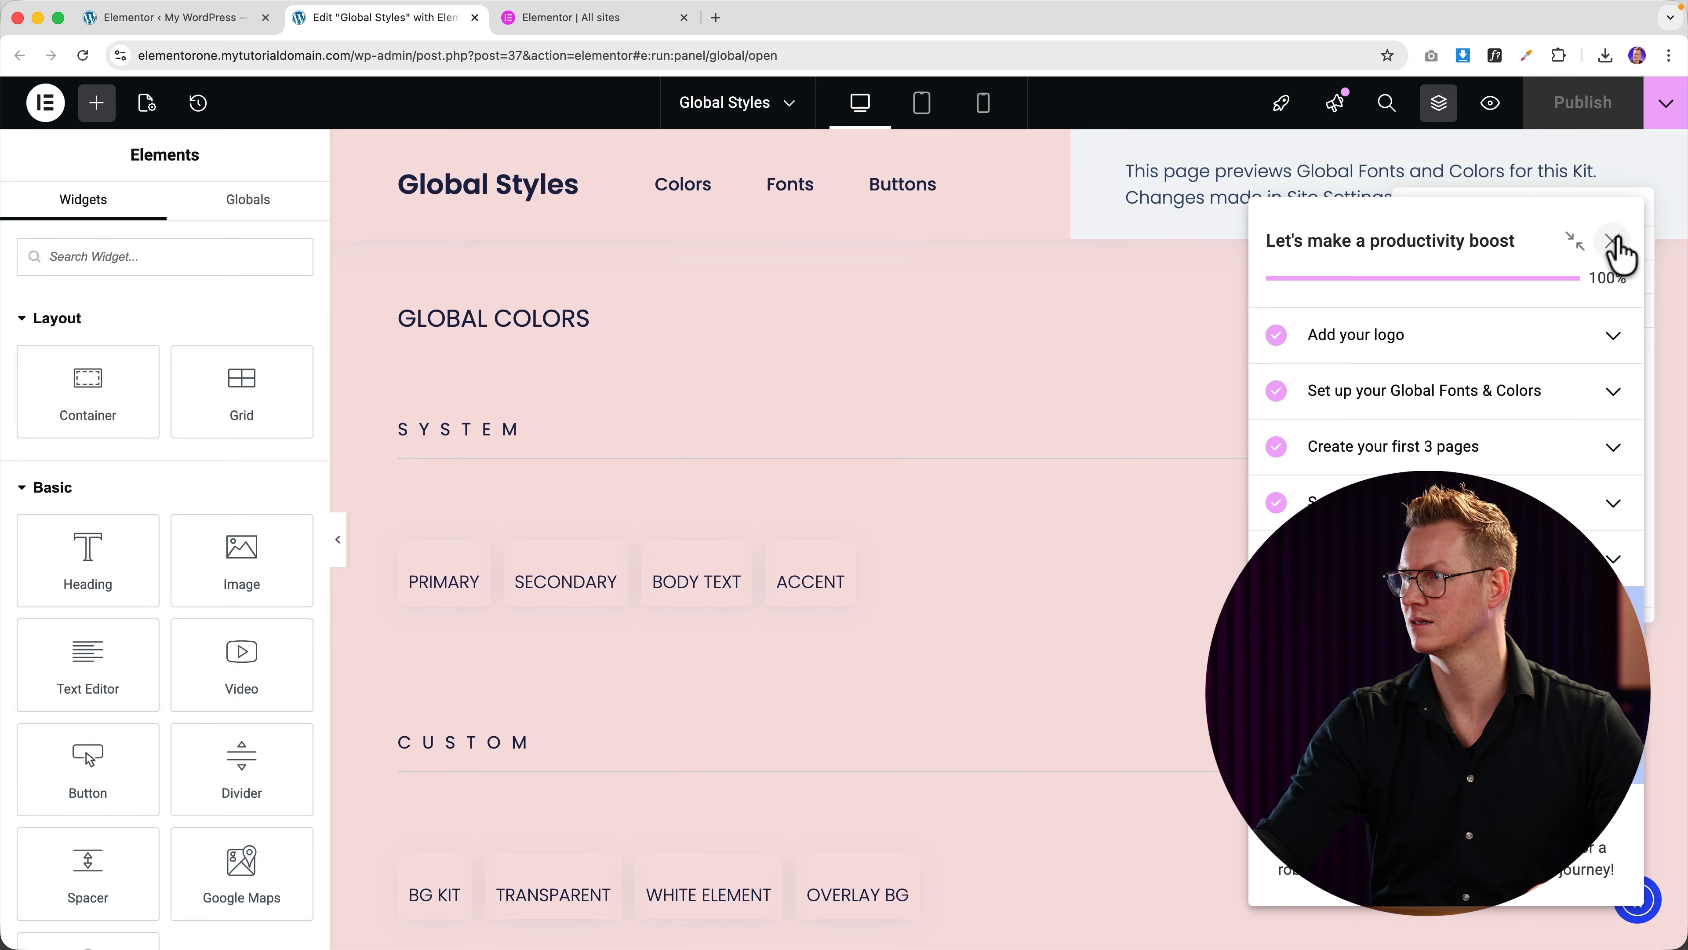
left_click(1602, 246)
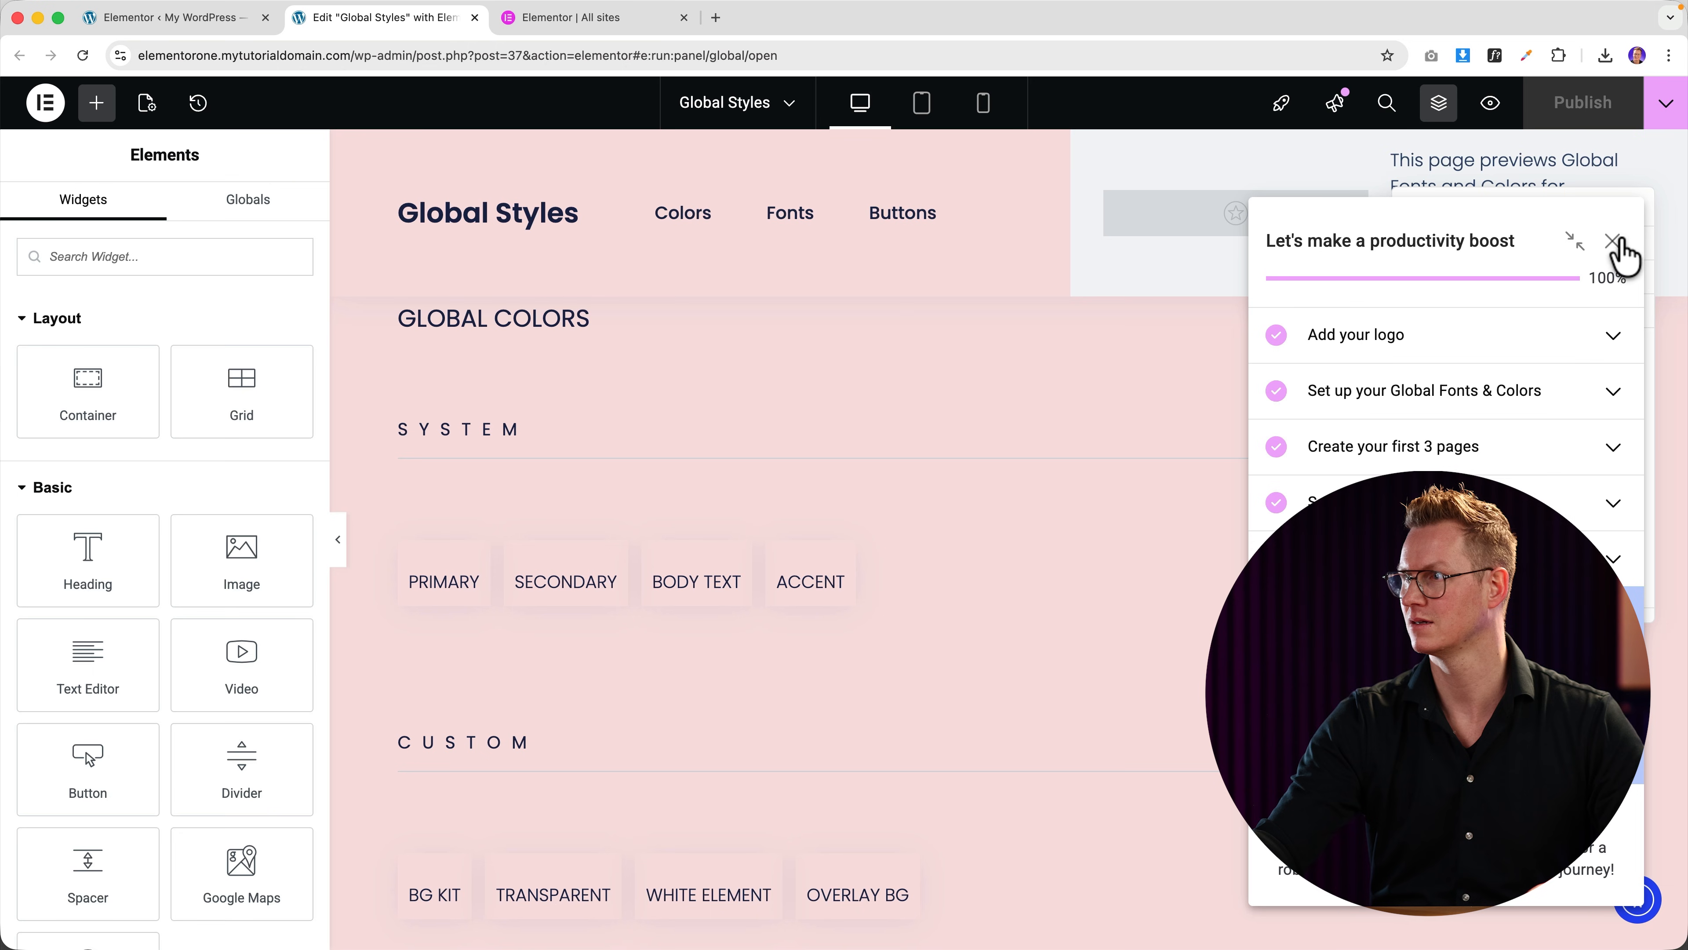
left_click(1615, 244)
left_click(1568, 290)
left_click(1582, 294)
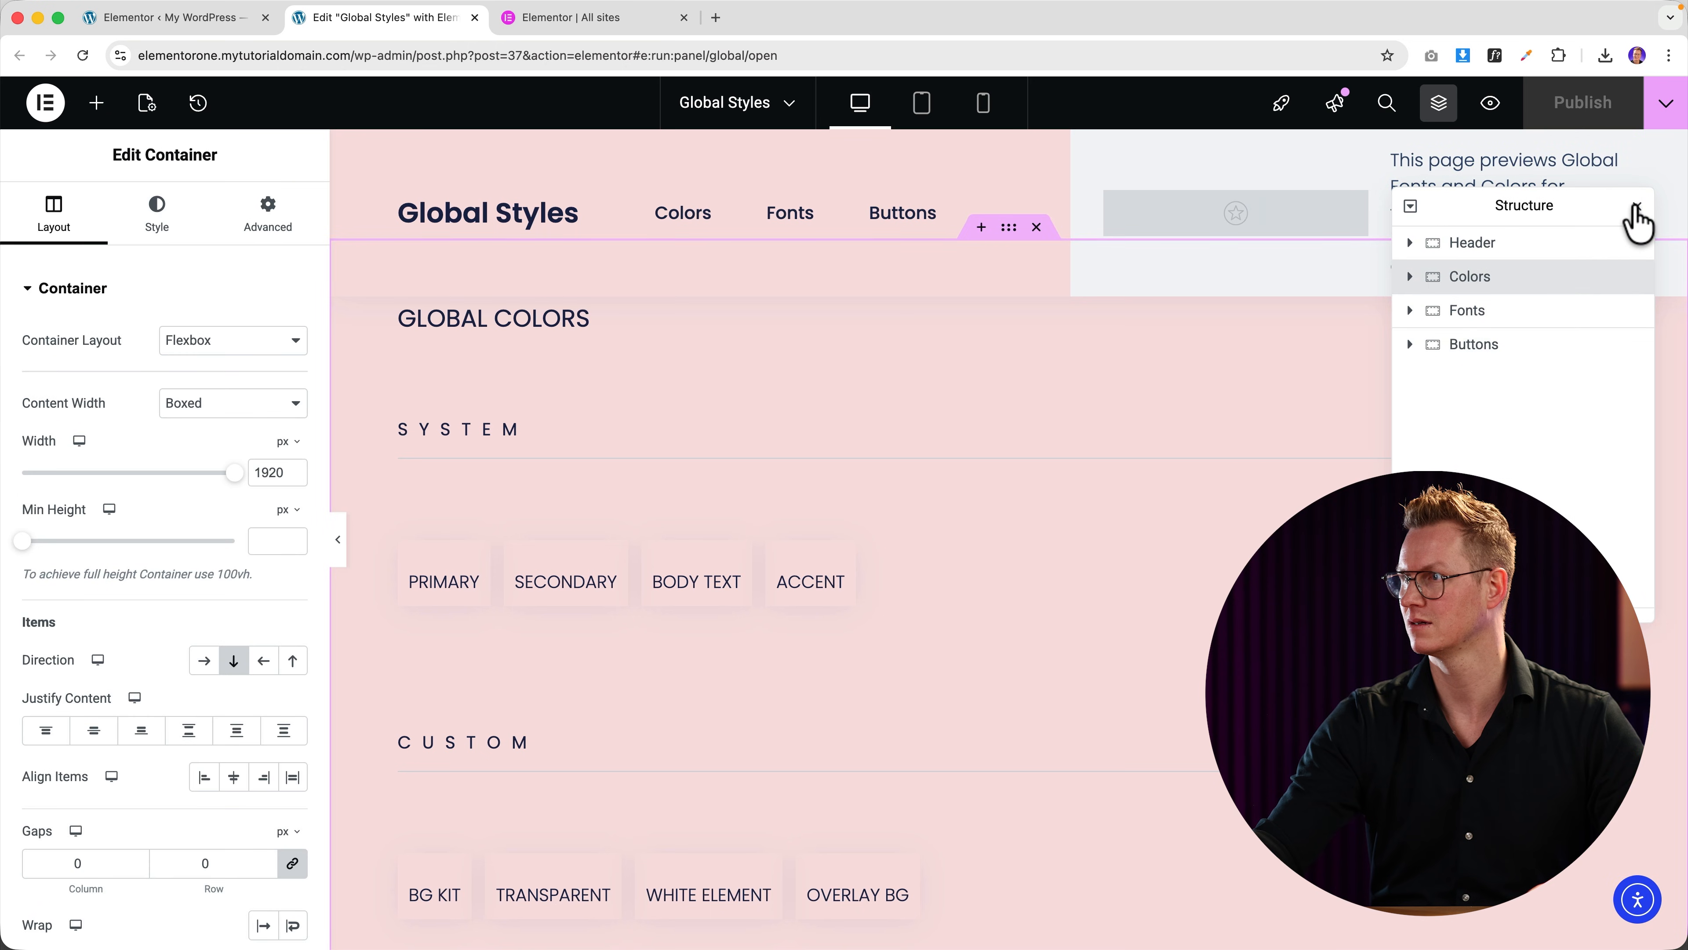
left_click(1636, 208)
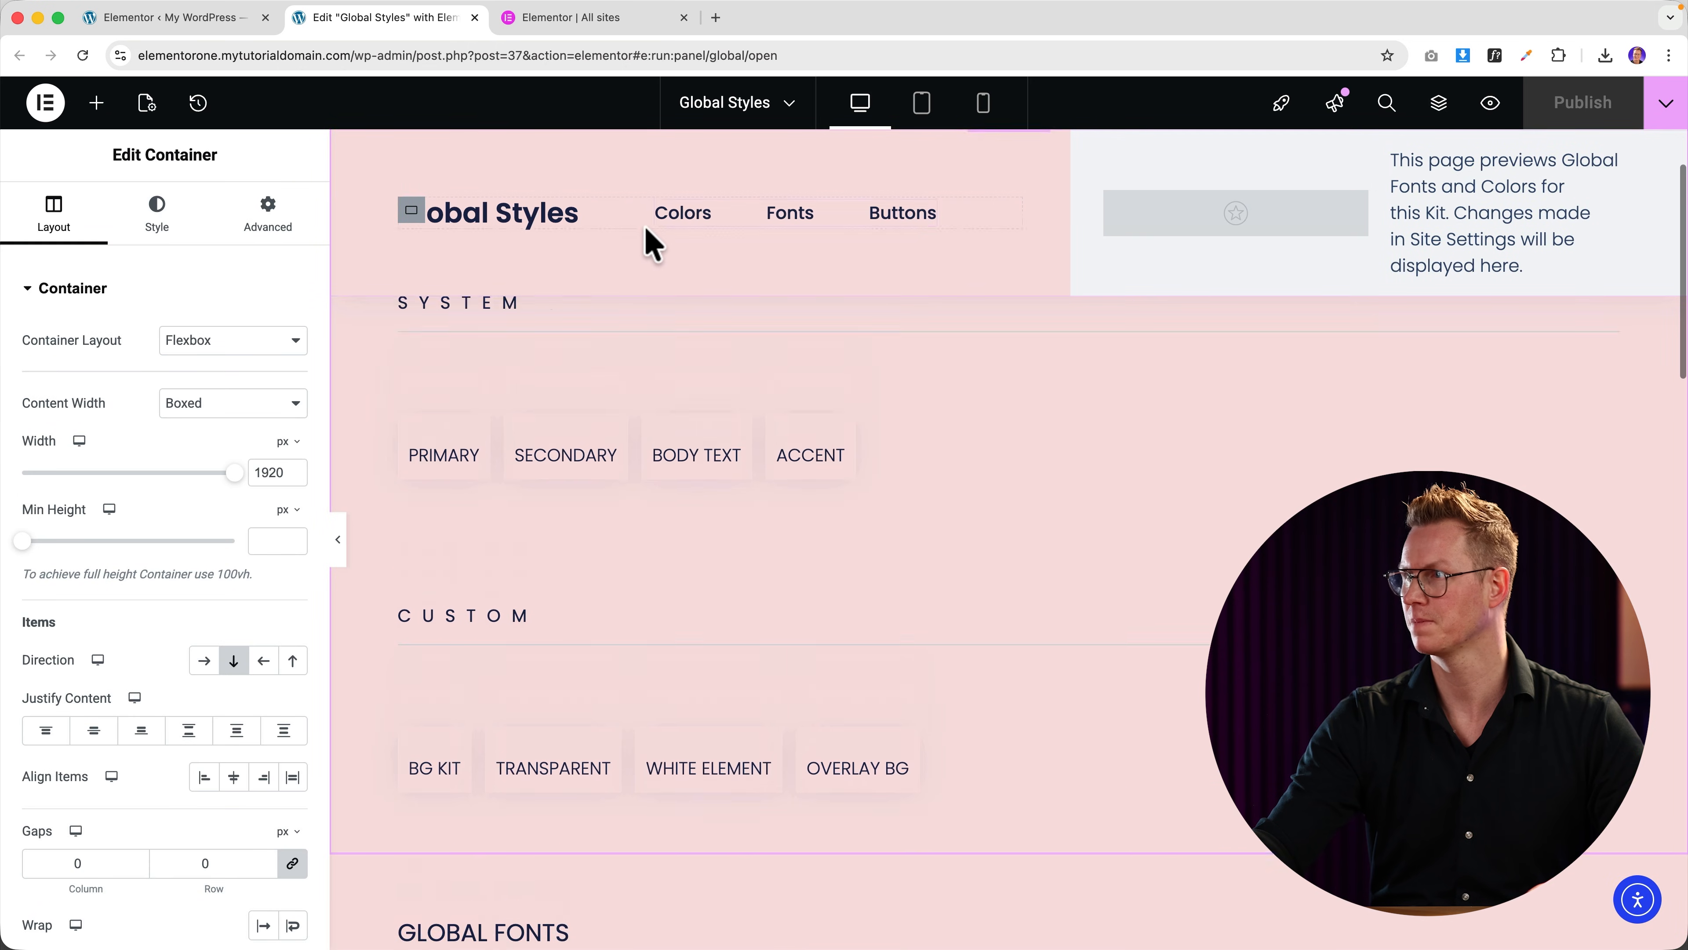
Step: Exit the Global Styles page to WordPress, leave the block editor and view the live home page
left_click(52, 110)
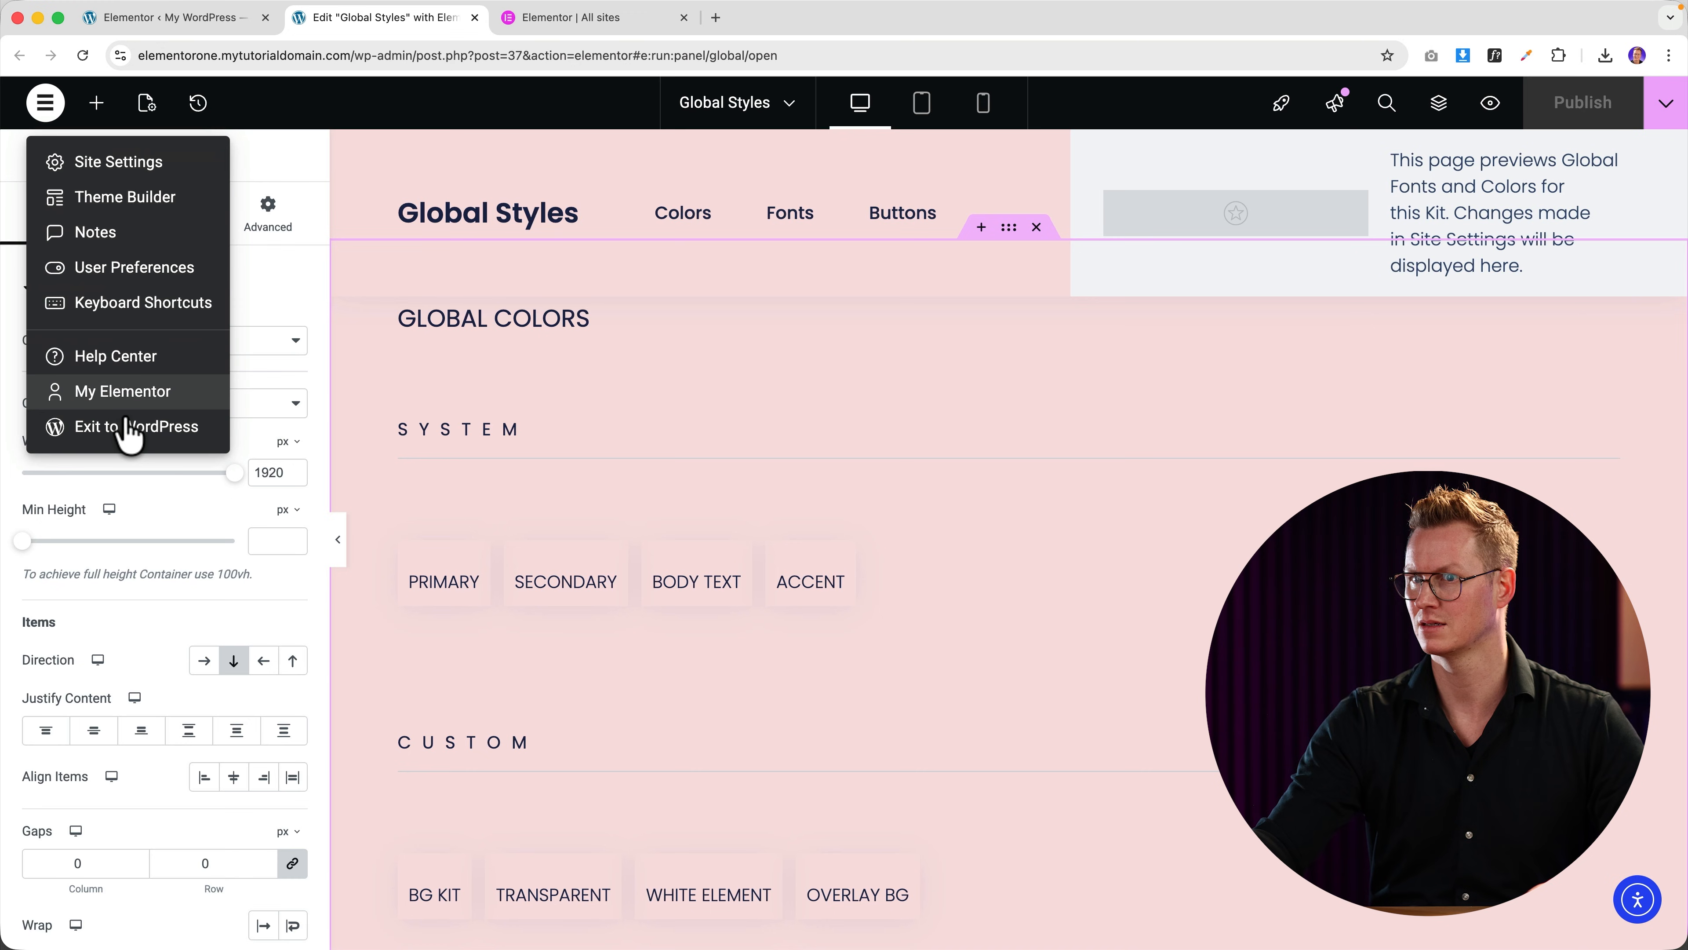
left_click(30, 426)
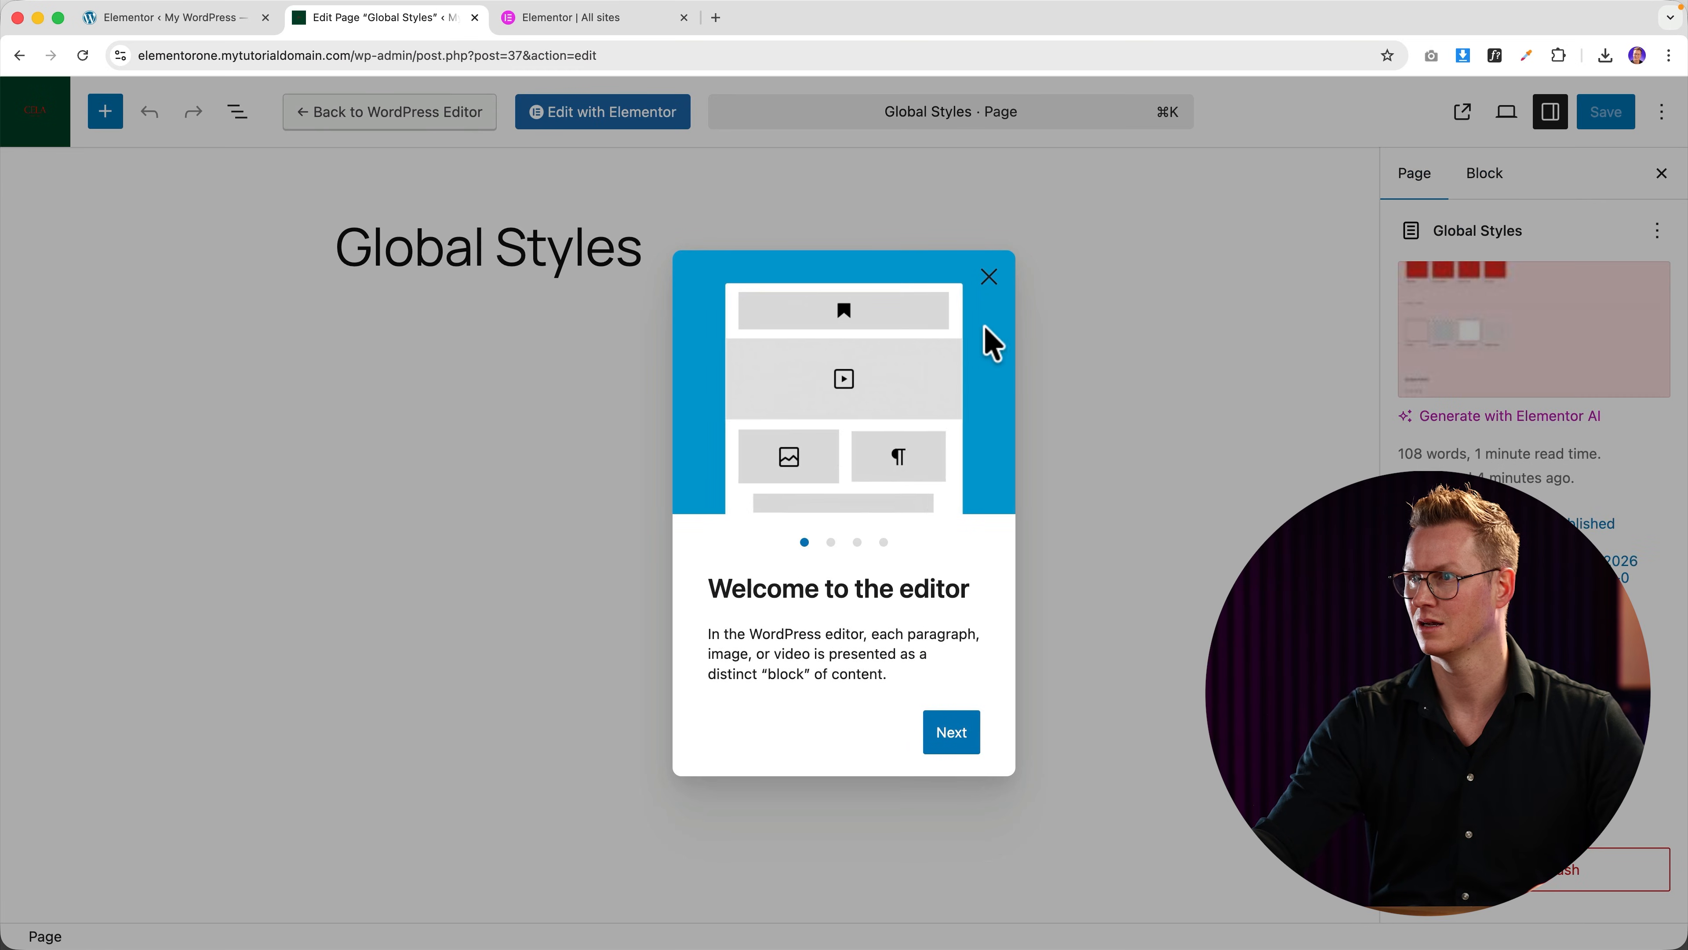
left_click(989, 278)
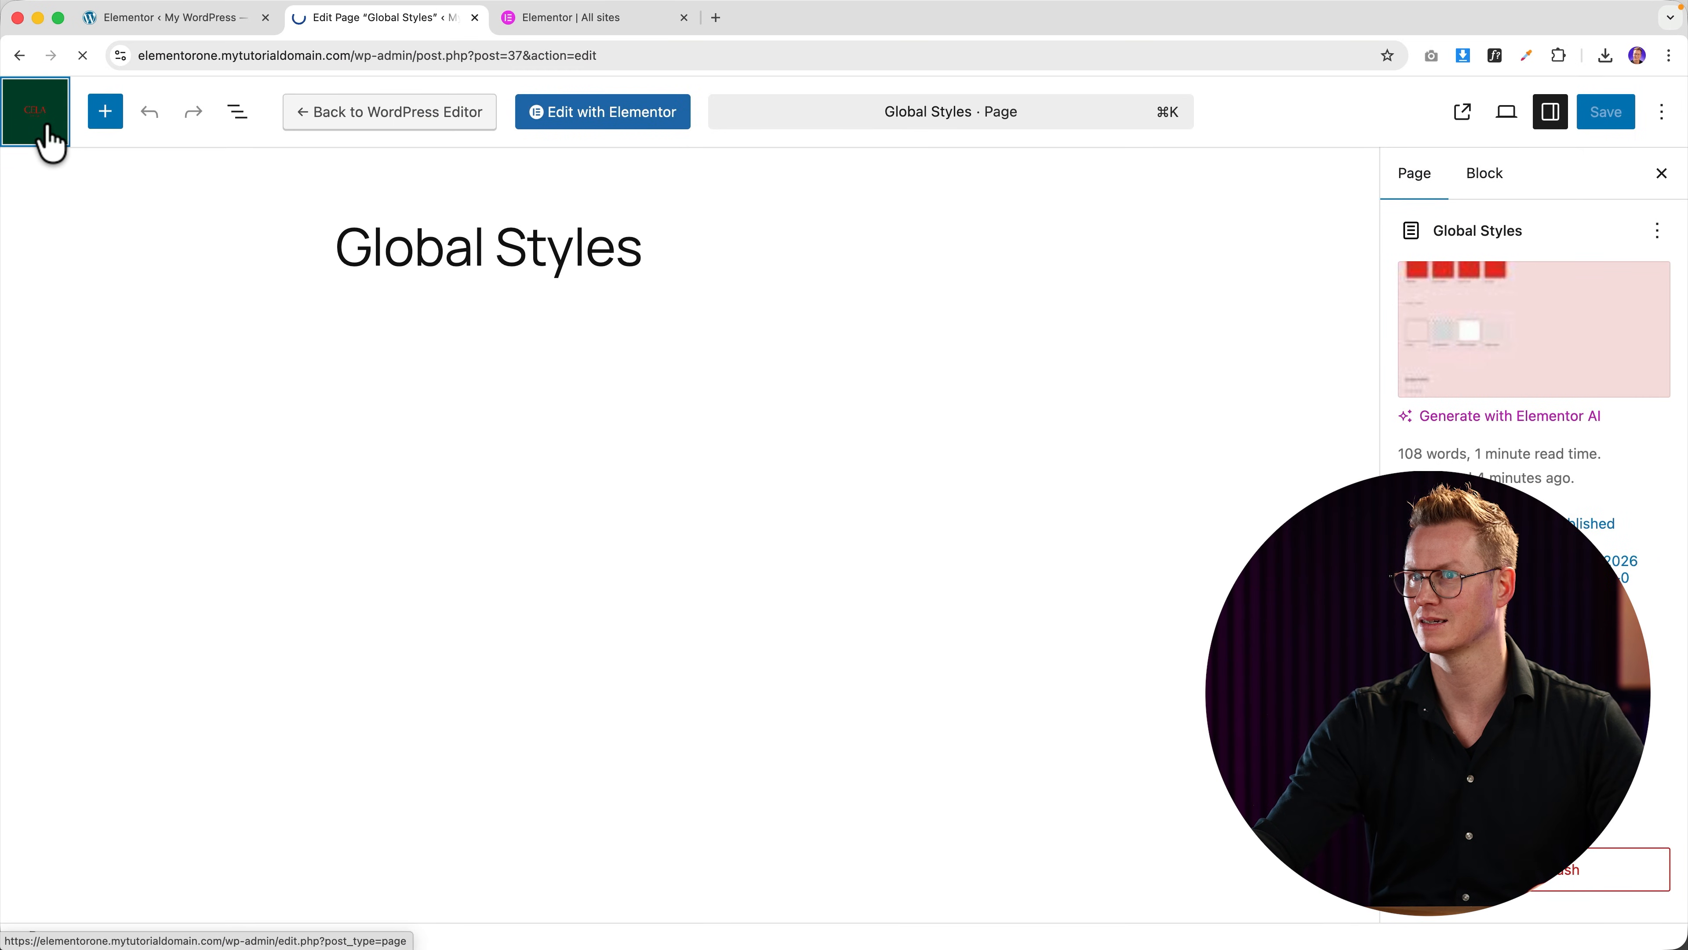
left_click(47, 129)
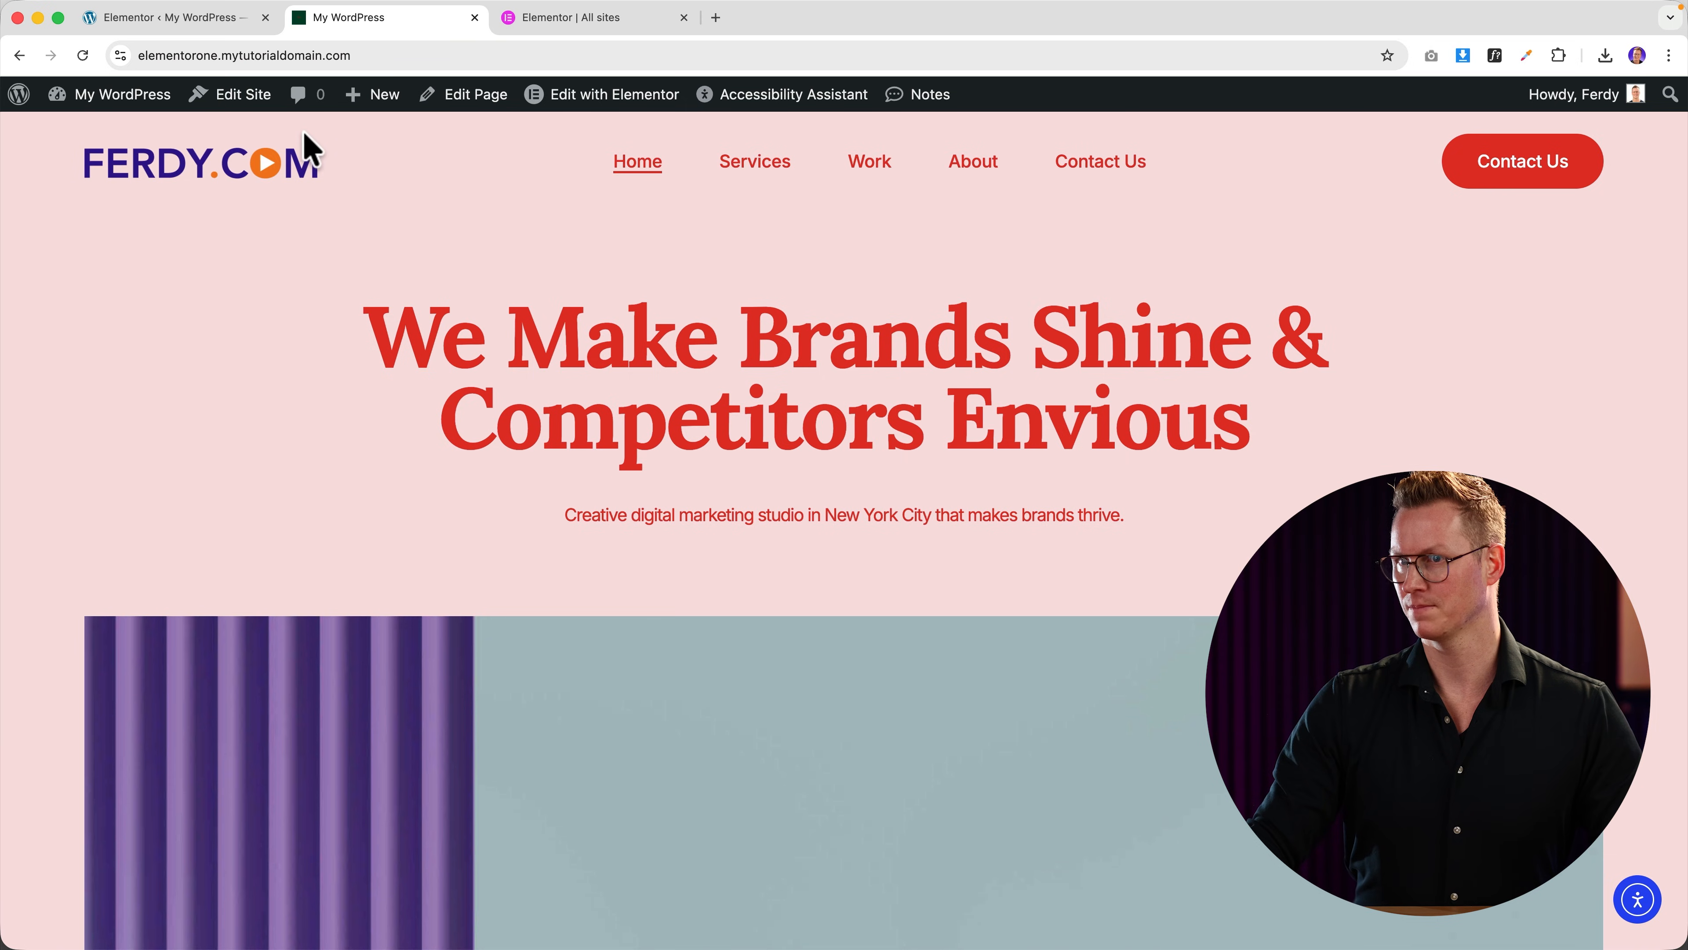
Step: Edit the Home page with Elementor and open the Global Colors in its Site Settings
left_click(586, 95)
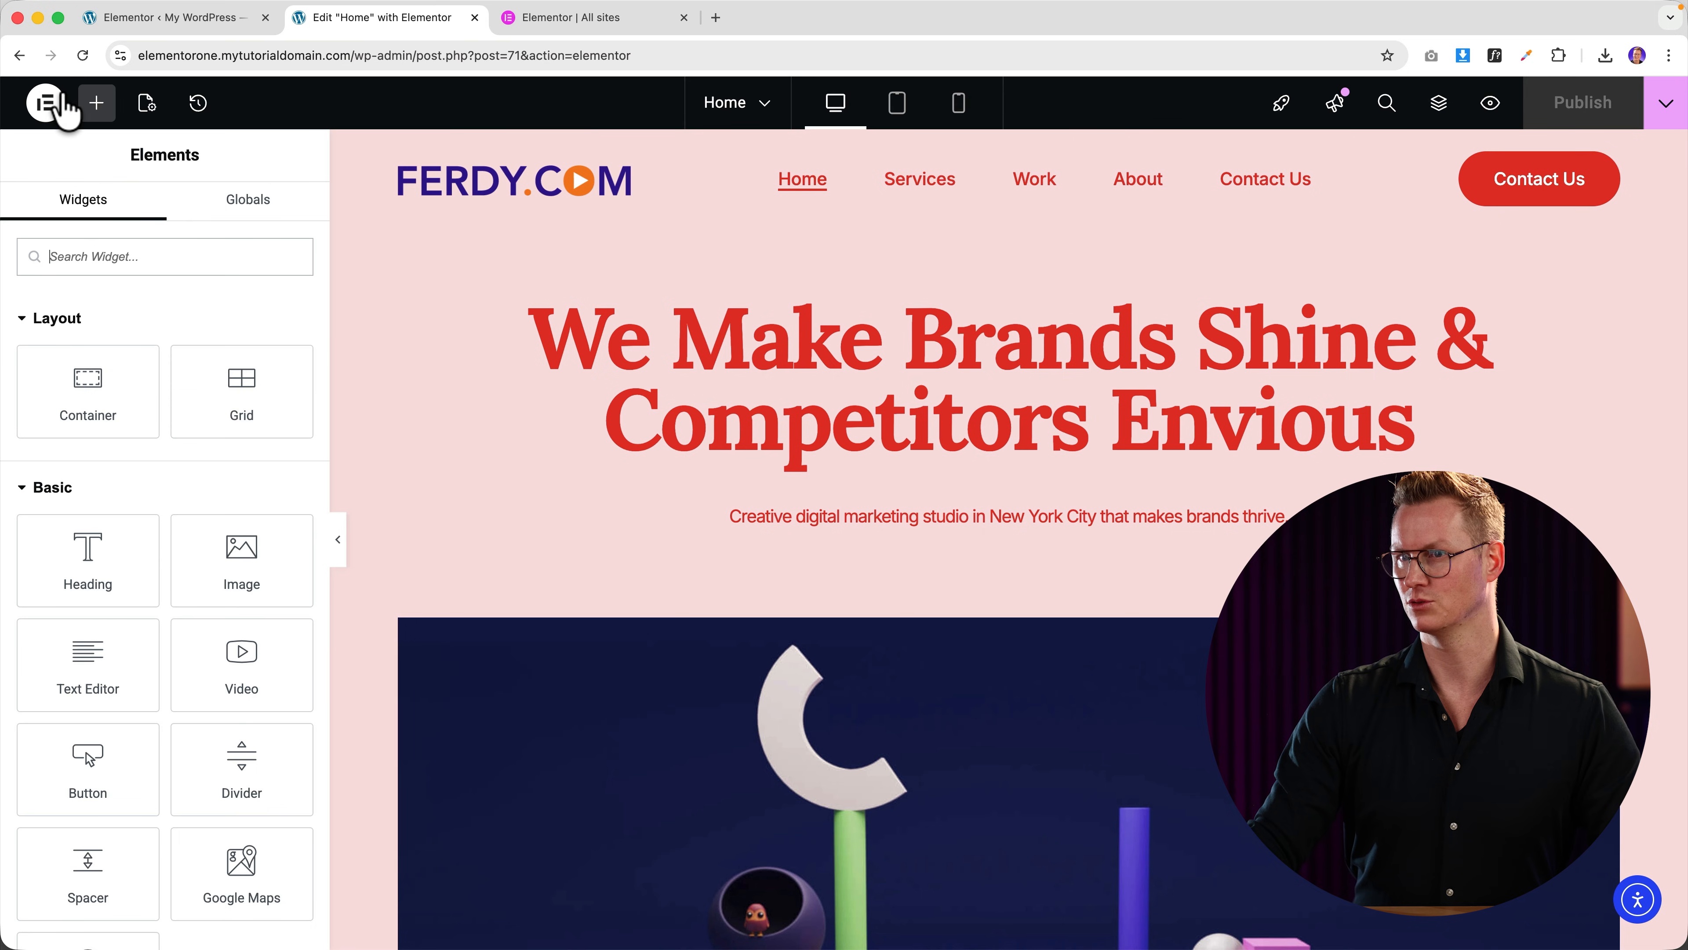
left_click(66, 111)
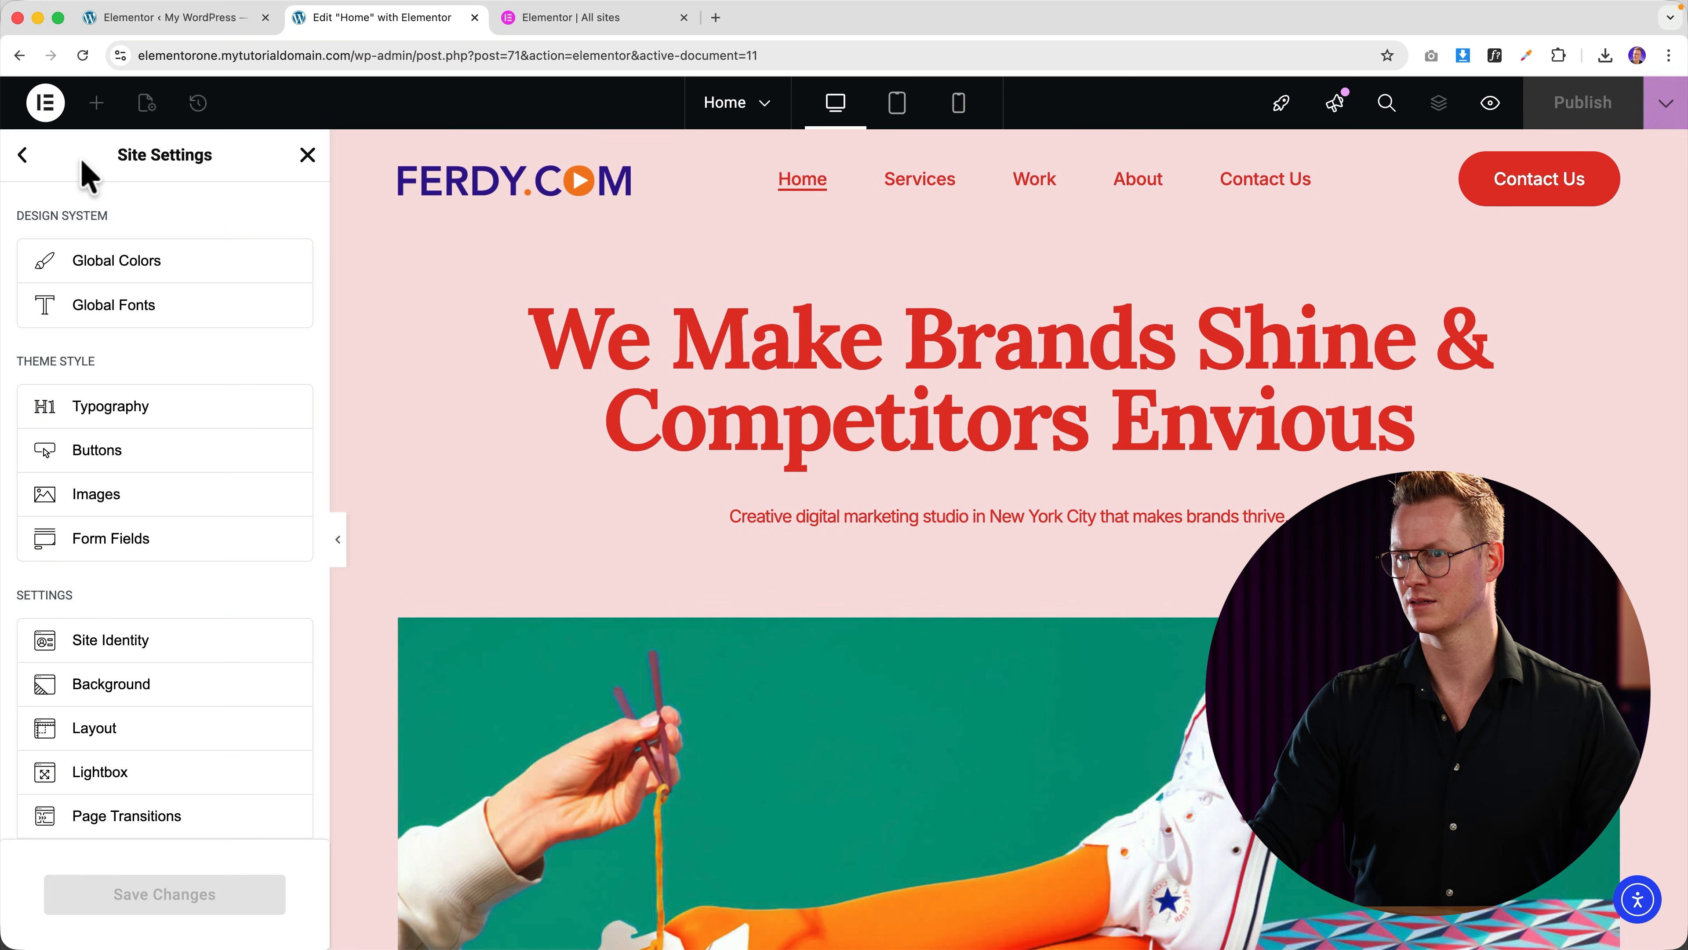
left_click(113, 261)
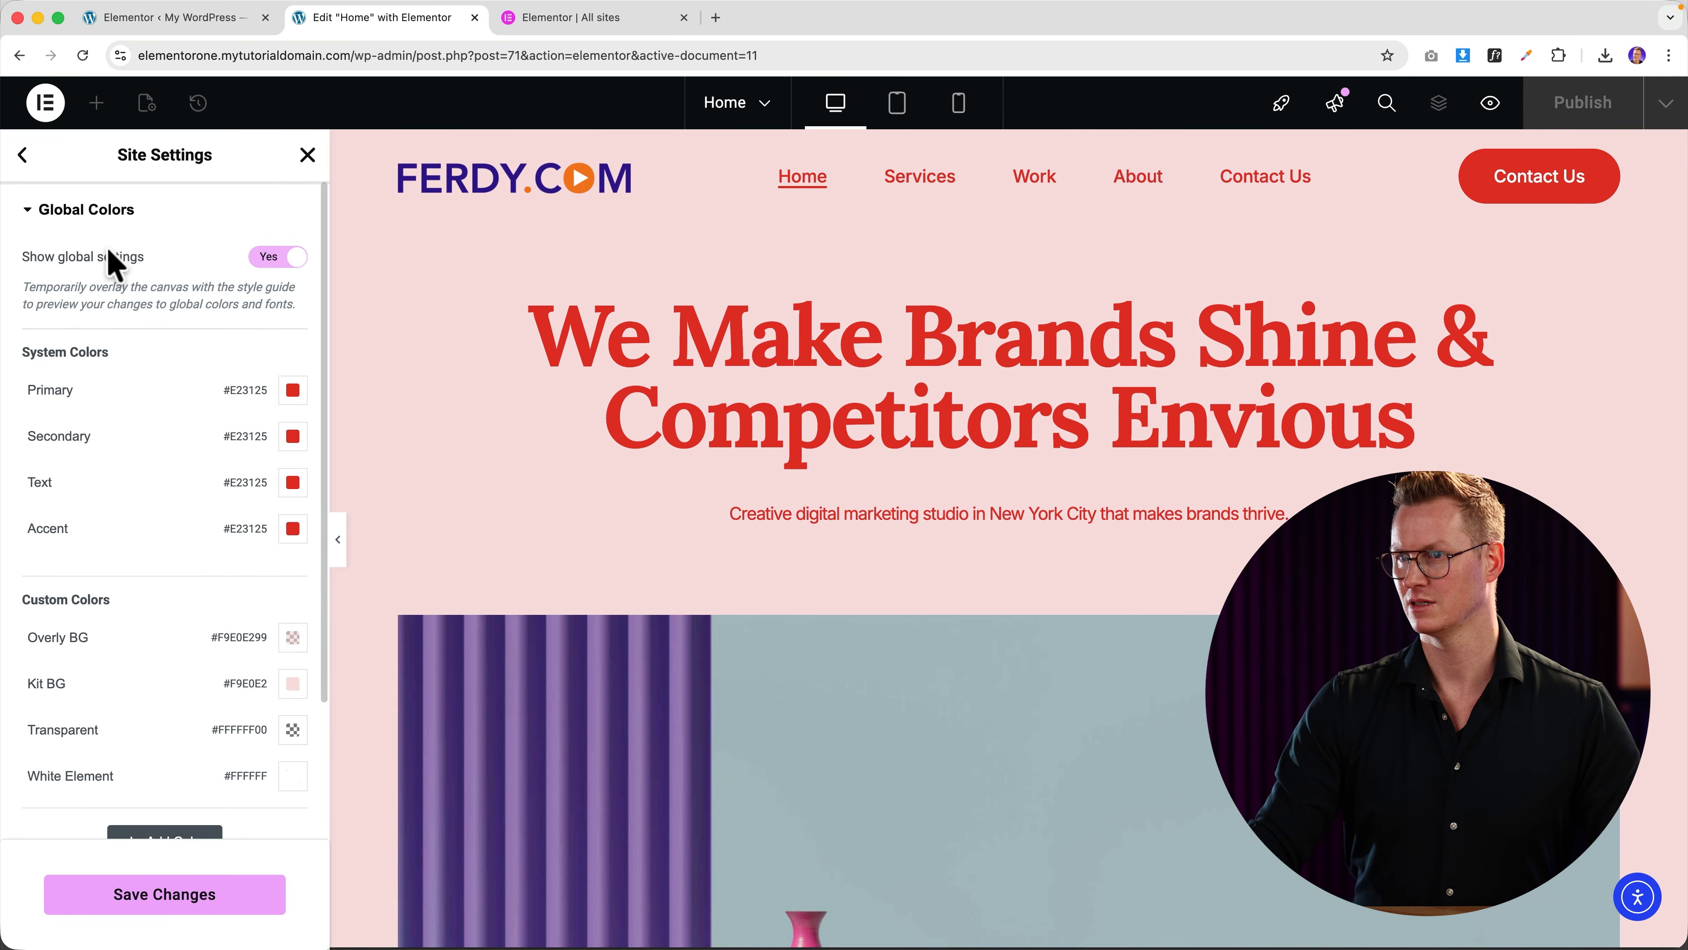
Step: Sample the orange of the play circle in the header logo with the browser's color picker extension to get #f47d20
left_click(1526, 56)
left_click(1462, 130)
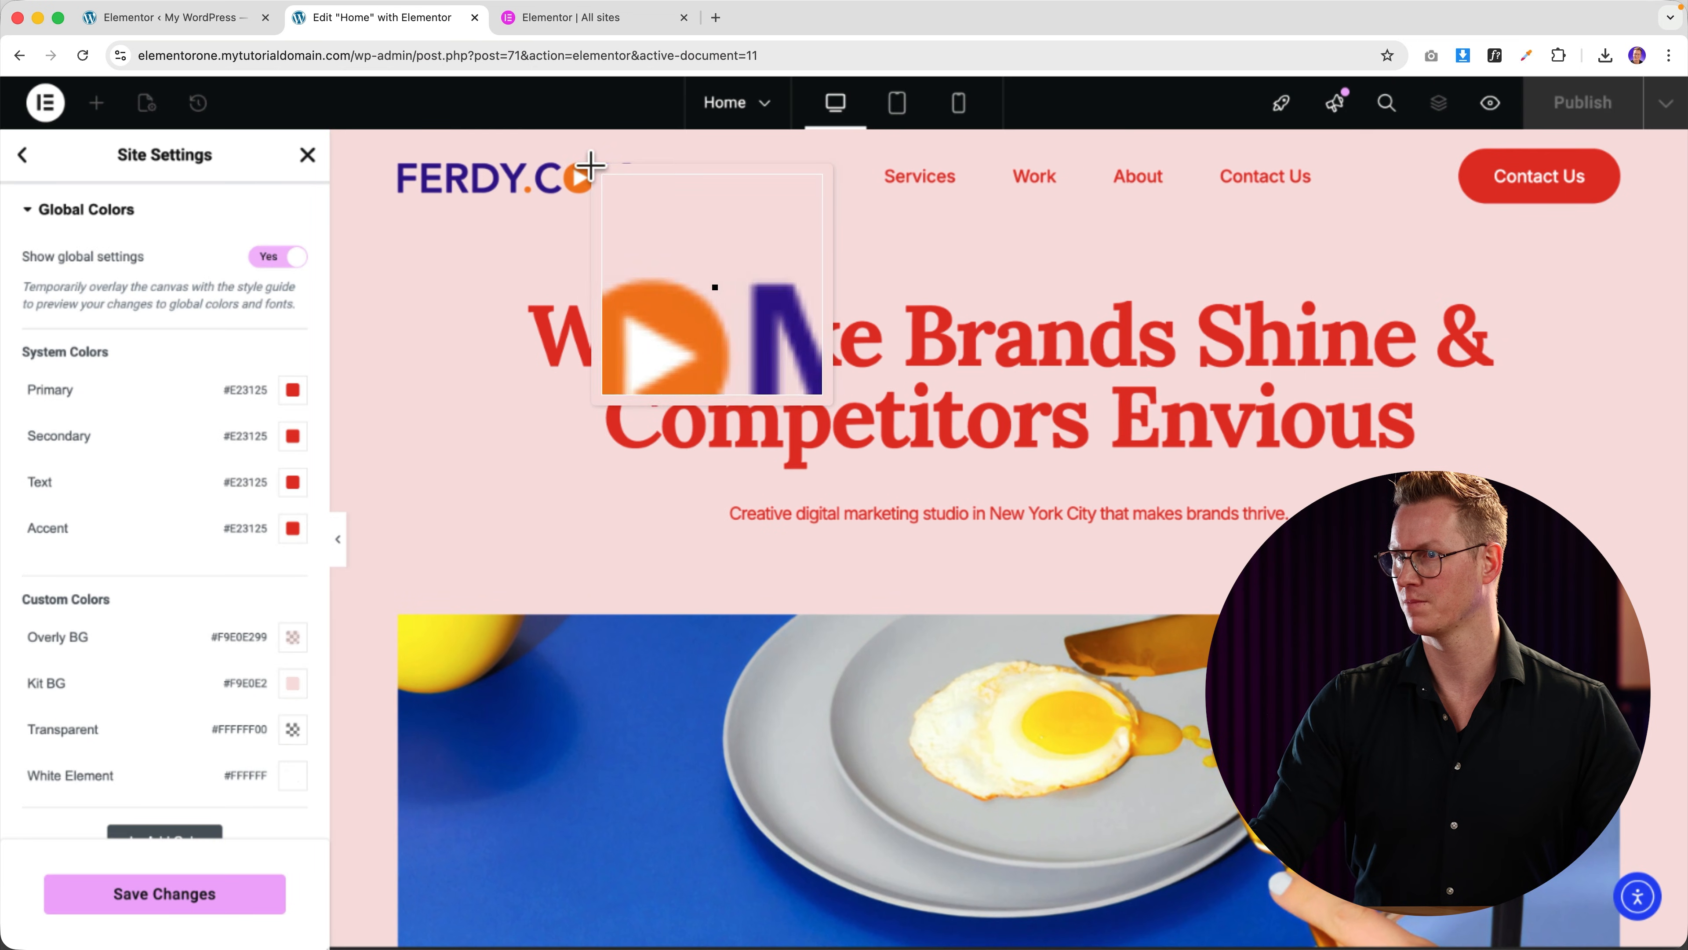
left_click(583, 174)
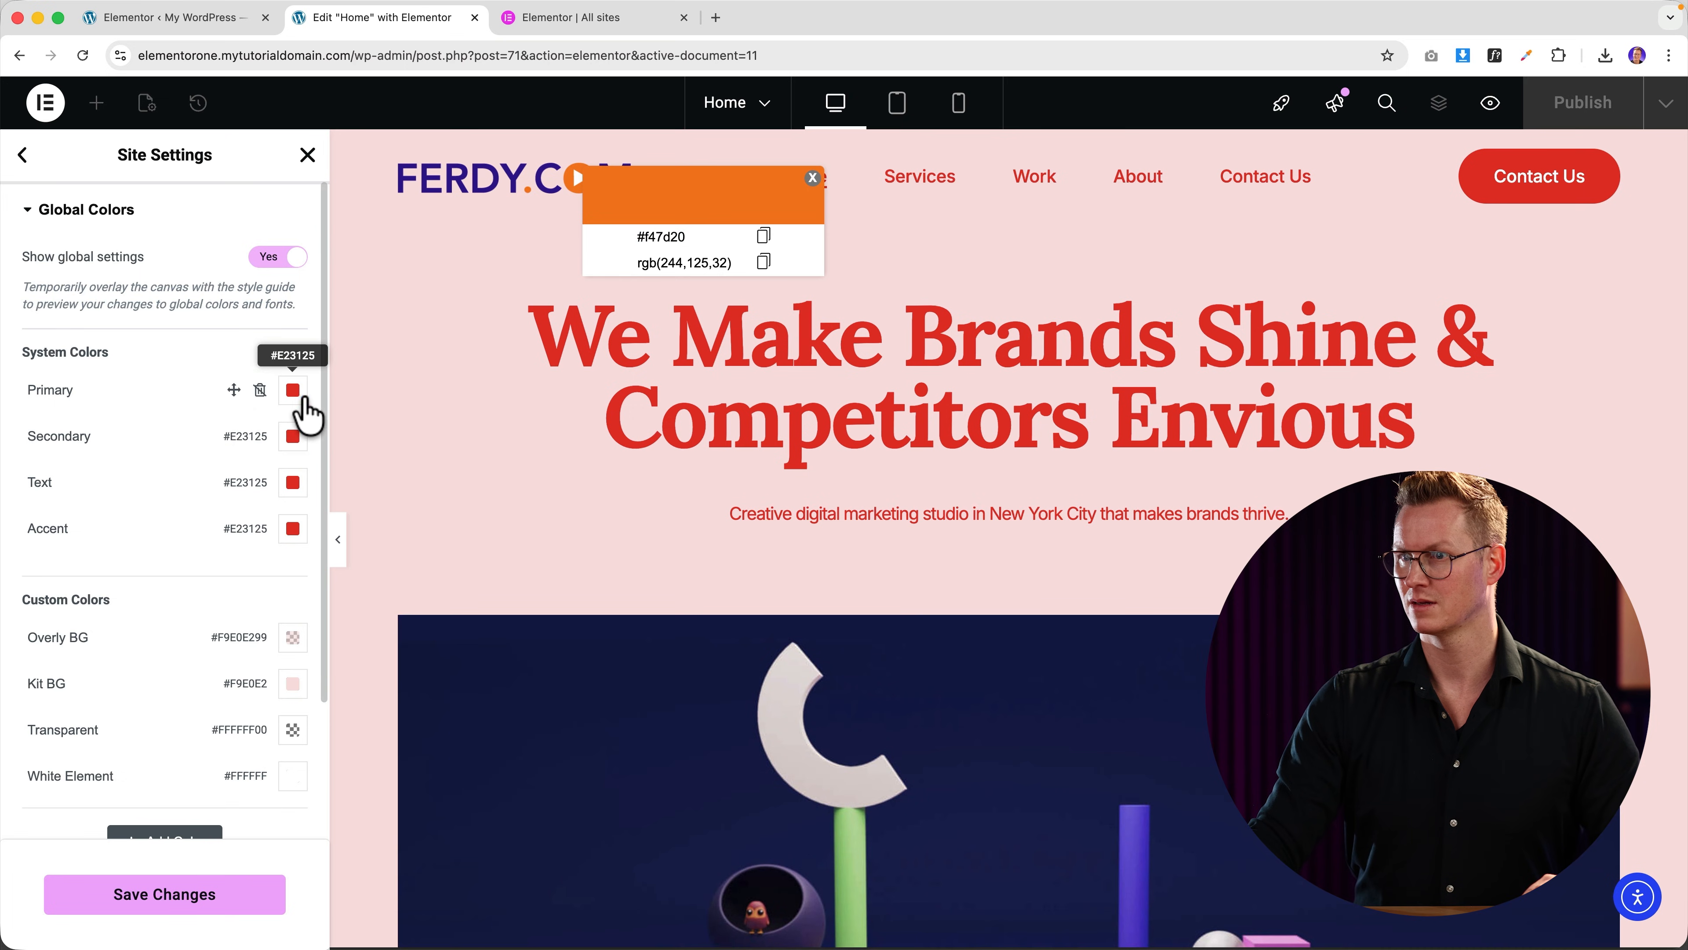
Step: Set the Primary and Secondary system colors to #f47d20
scroll(158, 628, "down", 5)
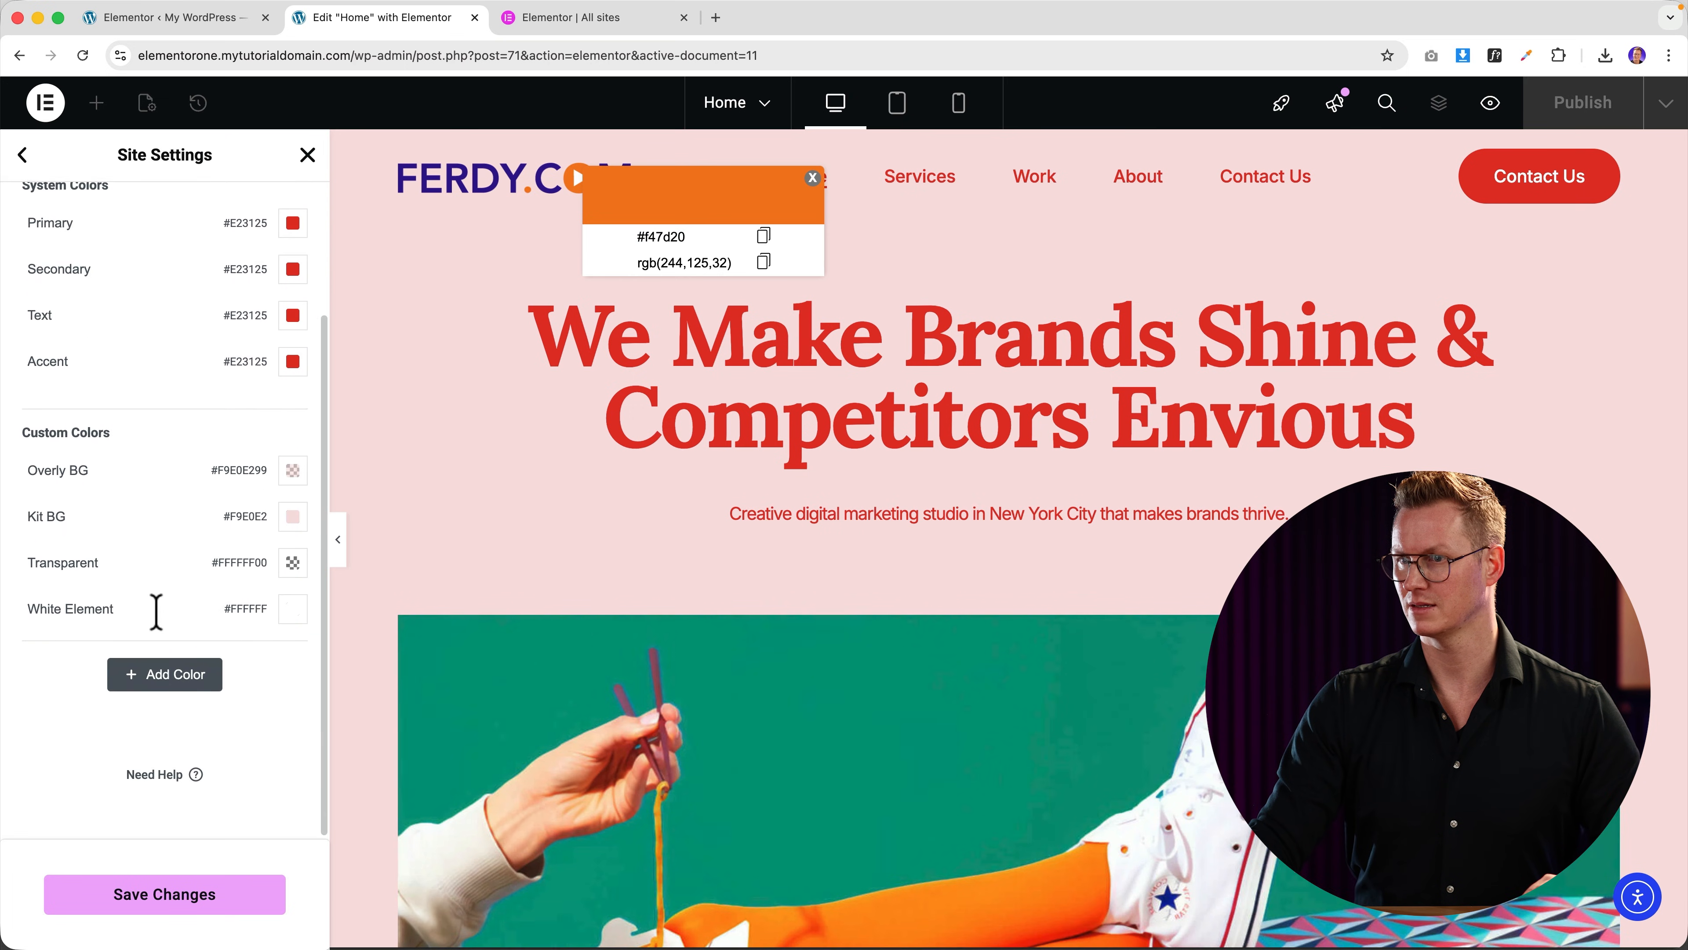
scroll(154, 603, "up", 3)
scroll(179, 625, "up", 2)
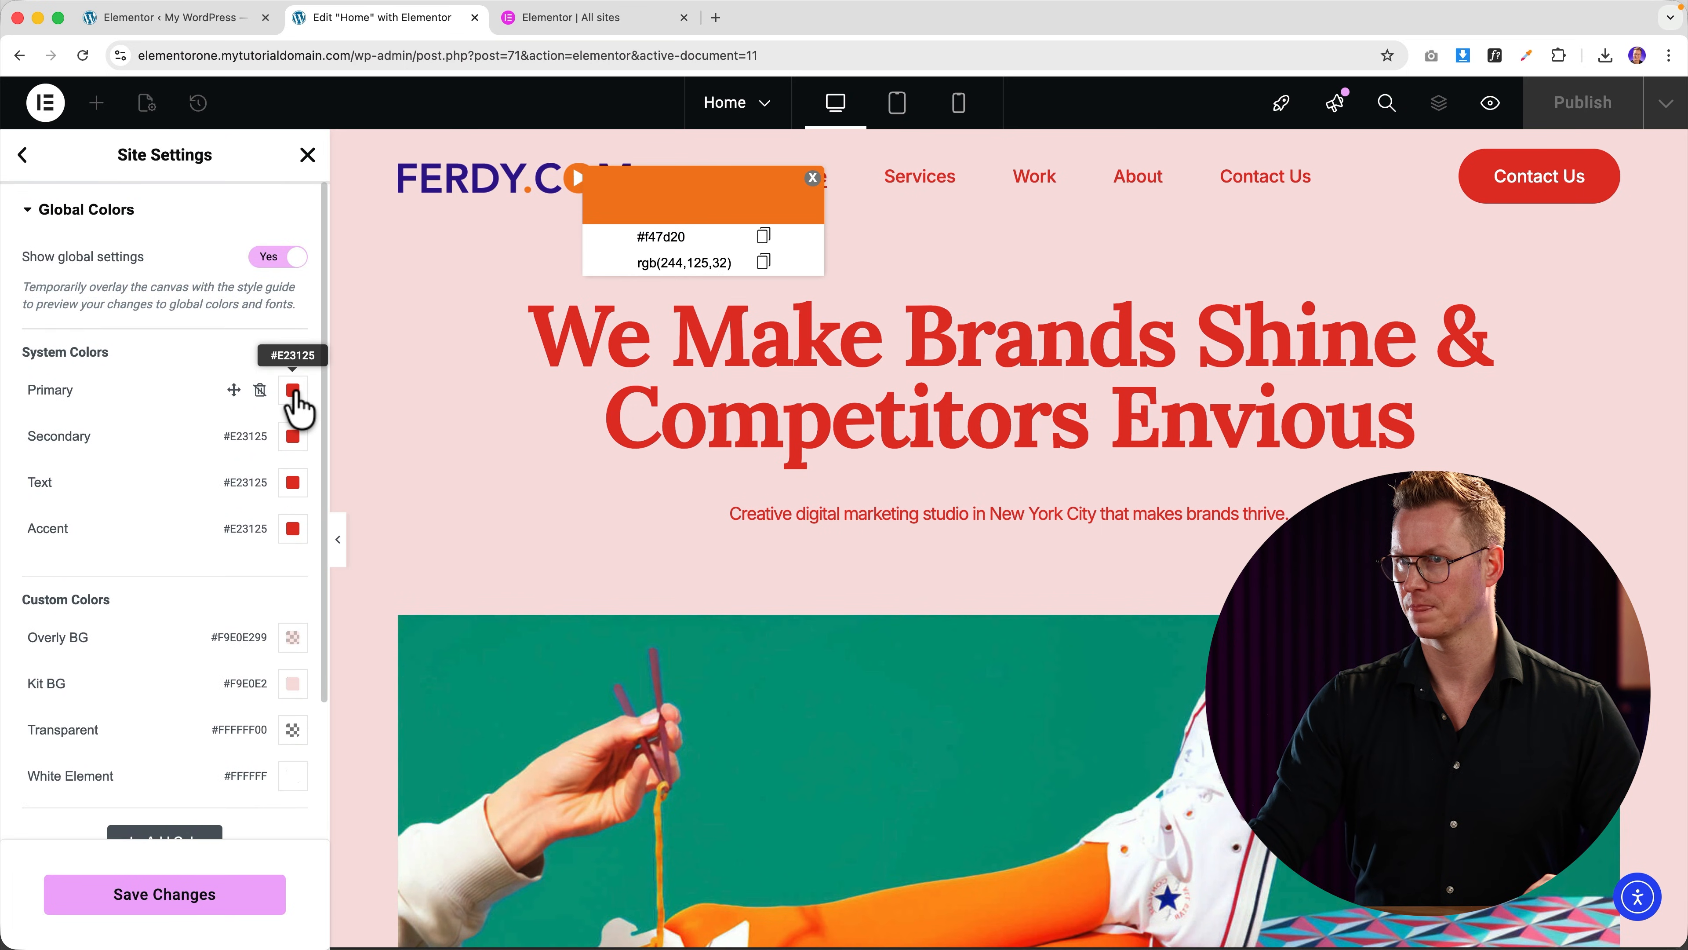
left_click(293, 389)
type("#f47d20")
left_click(292, 436)
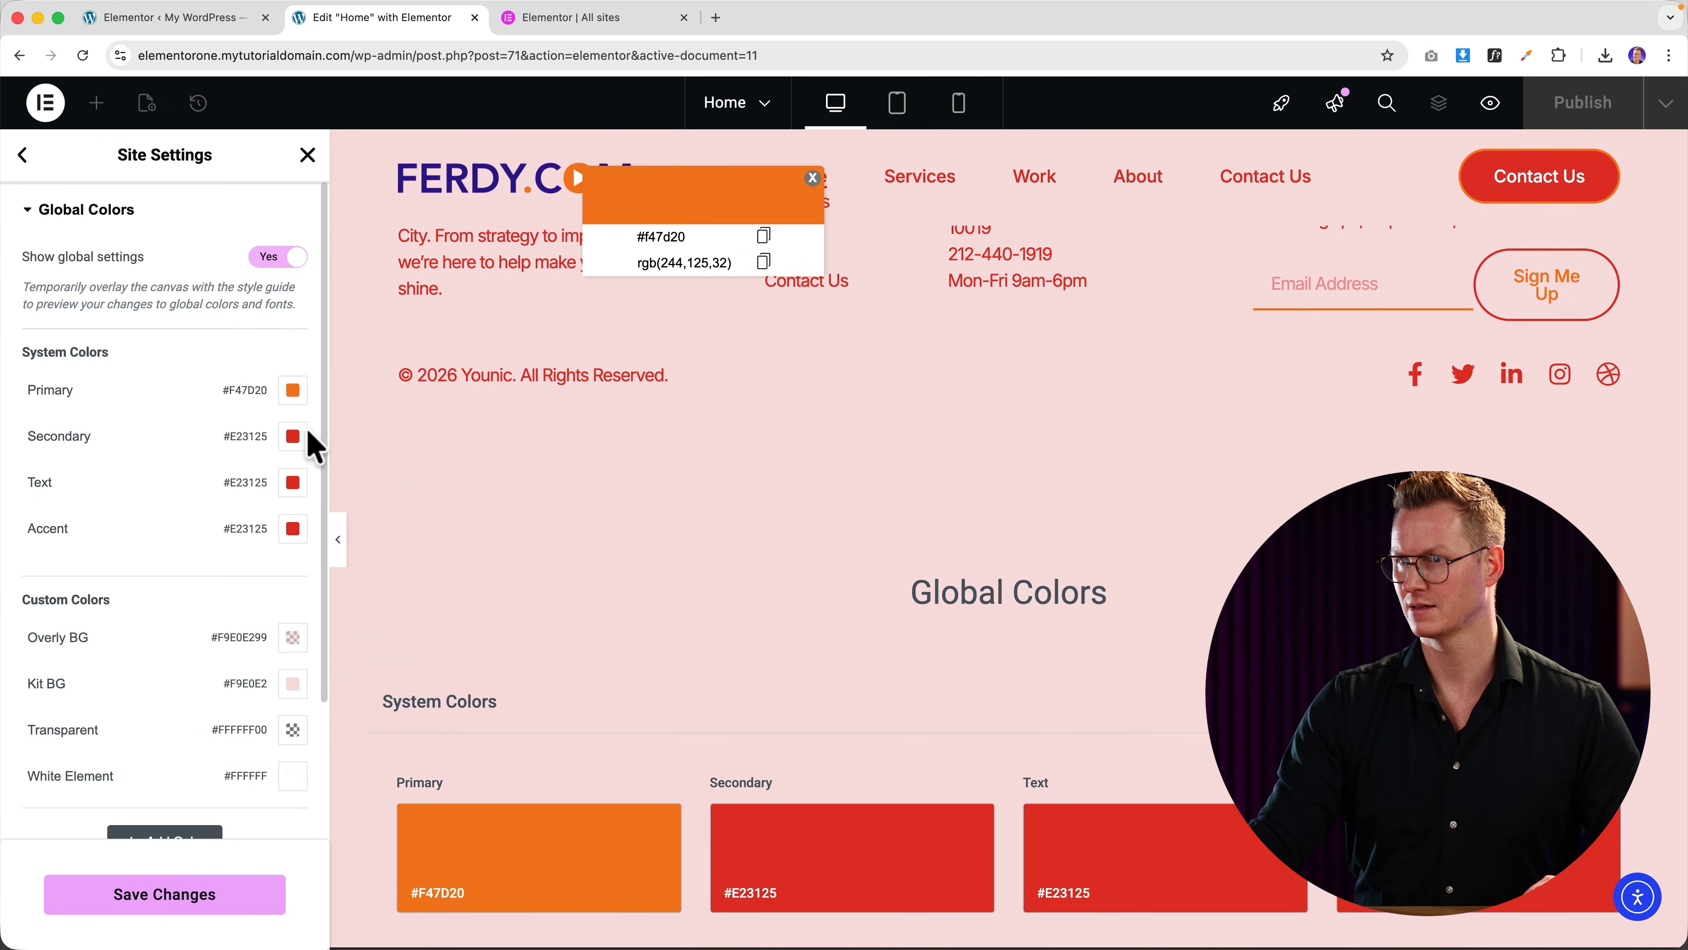
left_click(292, 436)
type("#f47d20")
Step: Set the Text and Accent system colors to #f47d20, then save the changes and close Site Settings
left_click(293, 481)
left_click(292, 481)
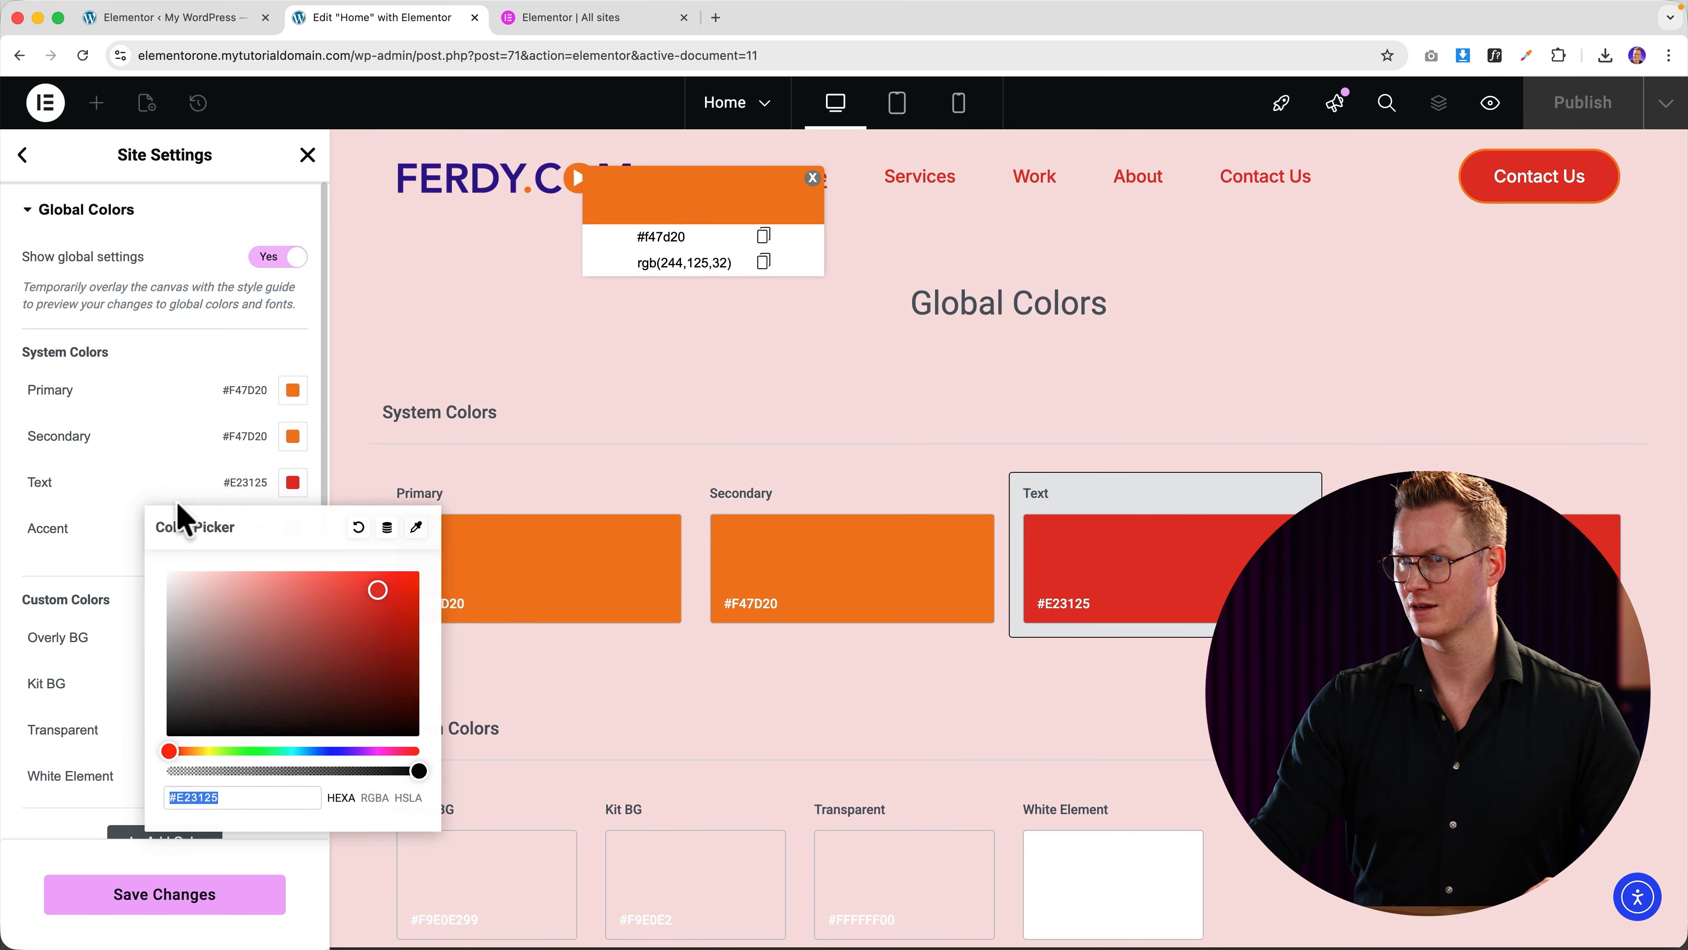
type("#f47d20")
left_click(196, 453)
left_click(292, 528)
type("#f47d20")
left_click(161, 511)
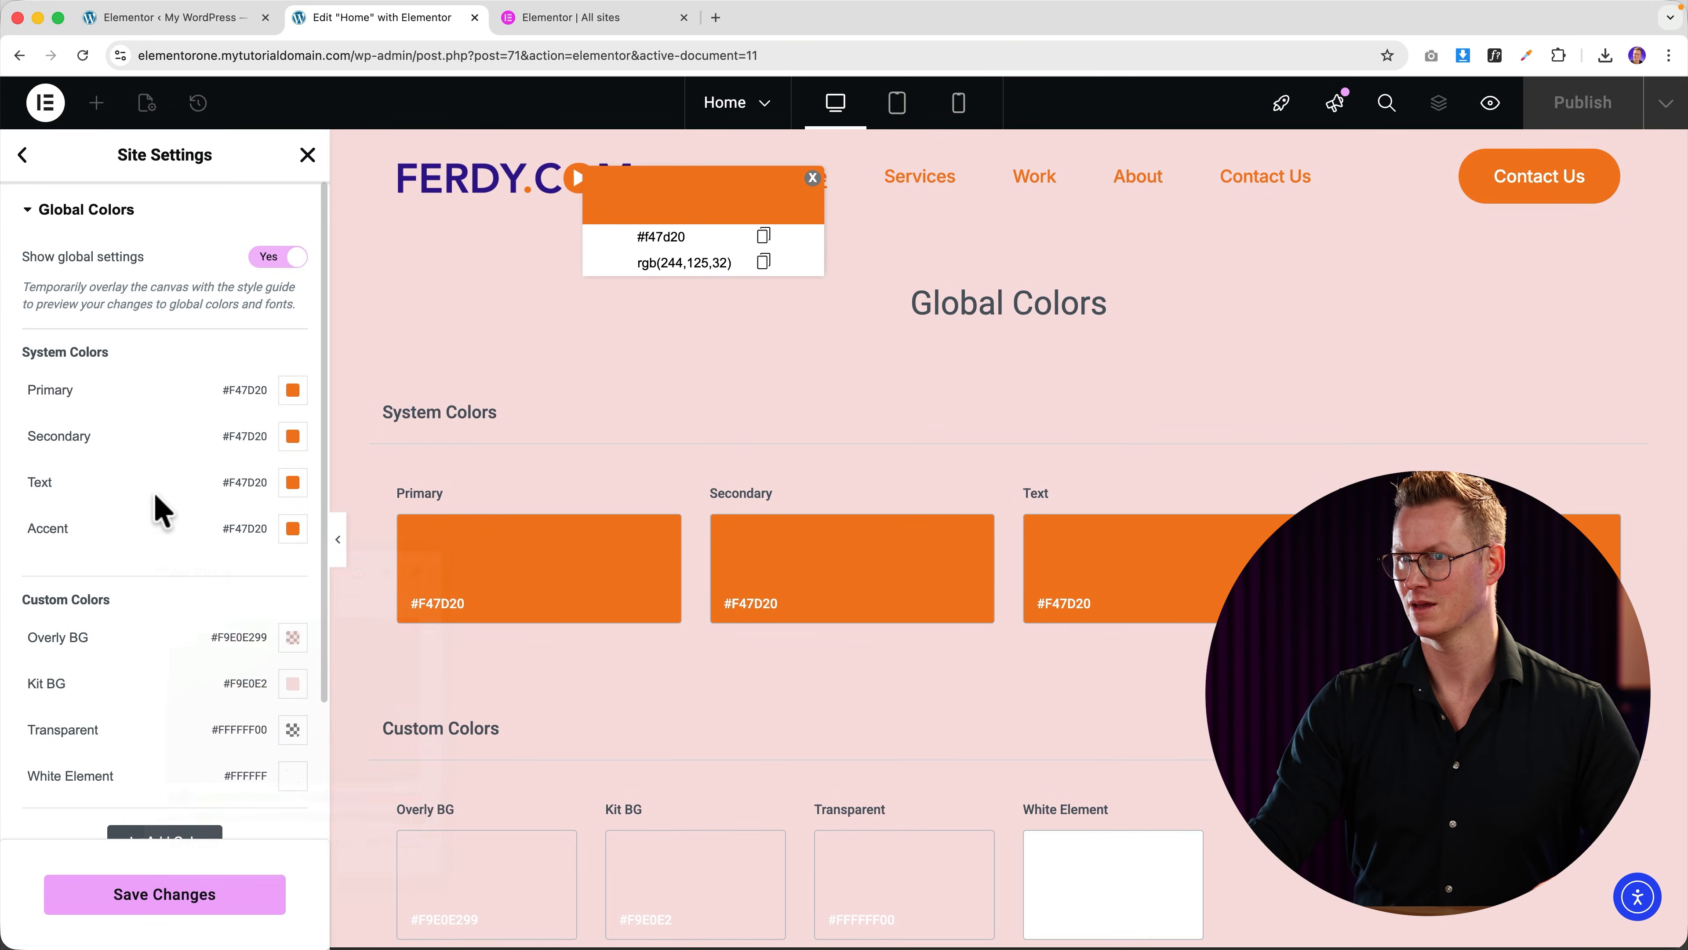
left_click(162, 893)
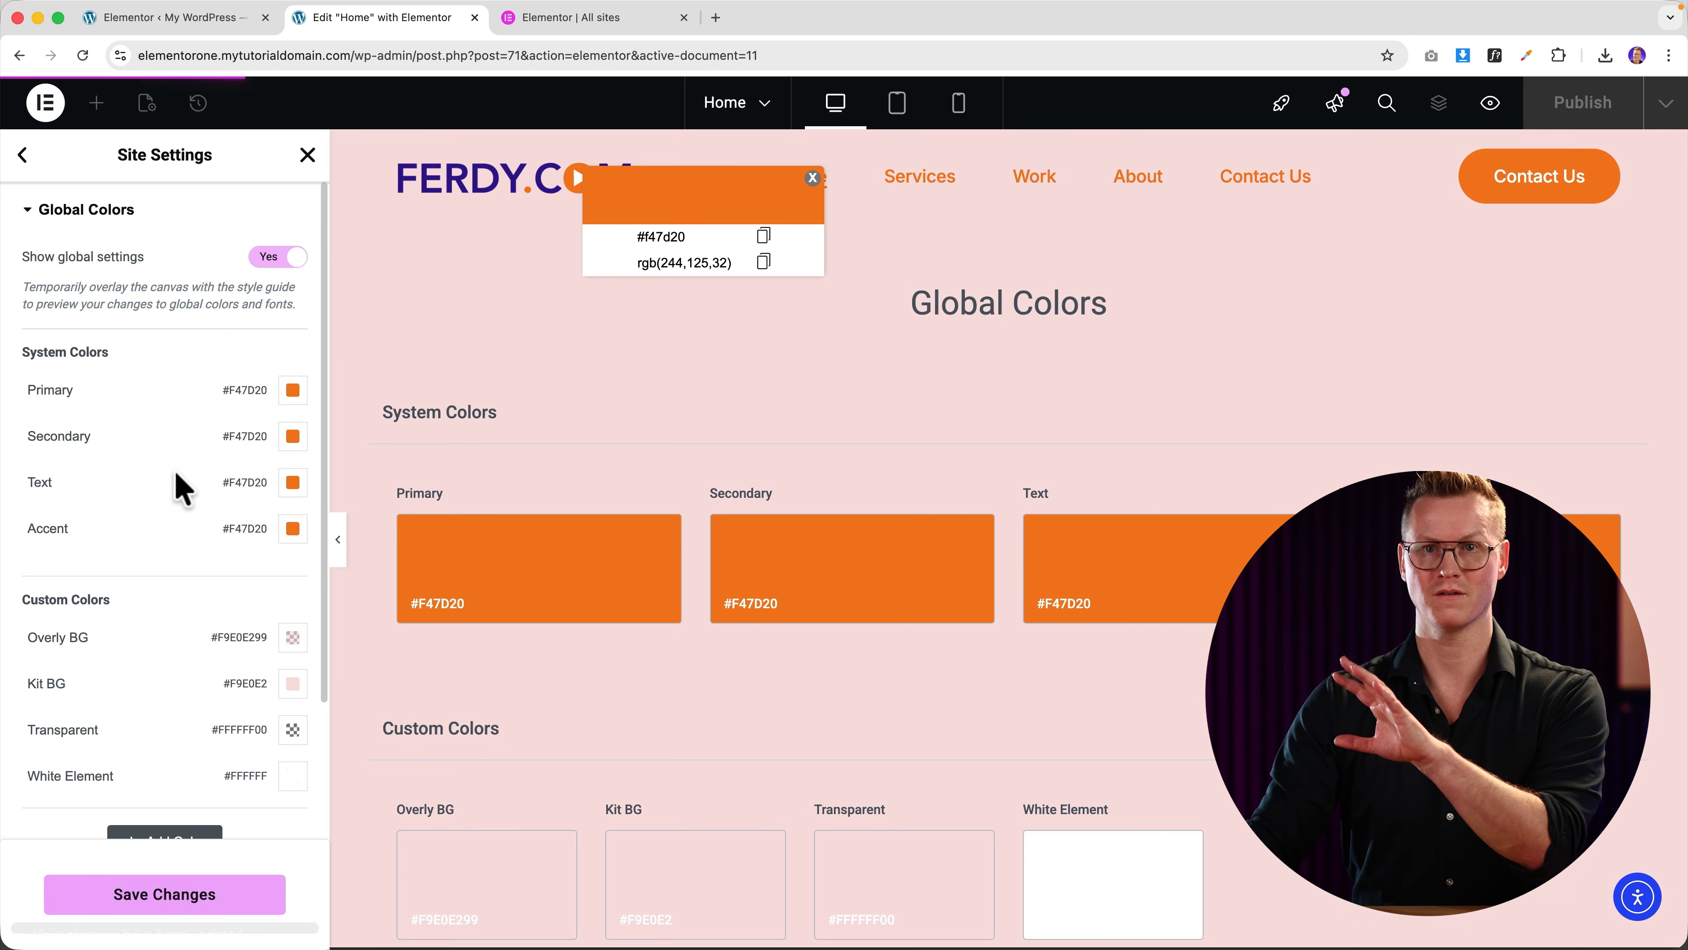
left_click(306, 155)
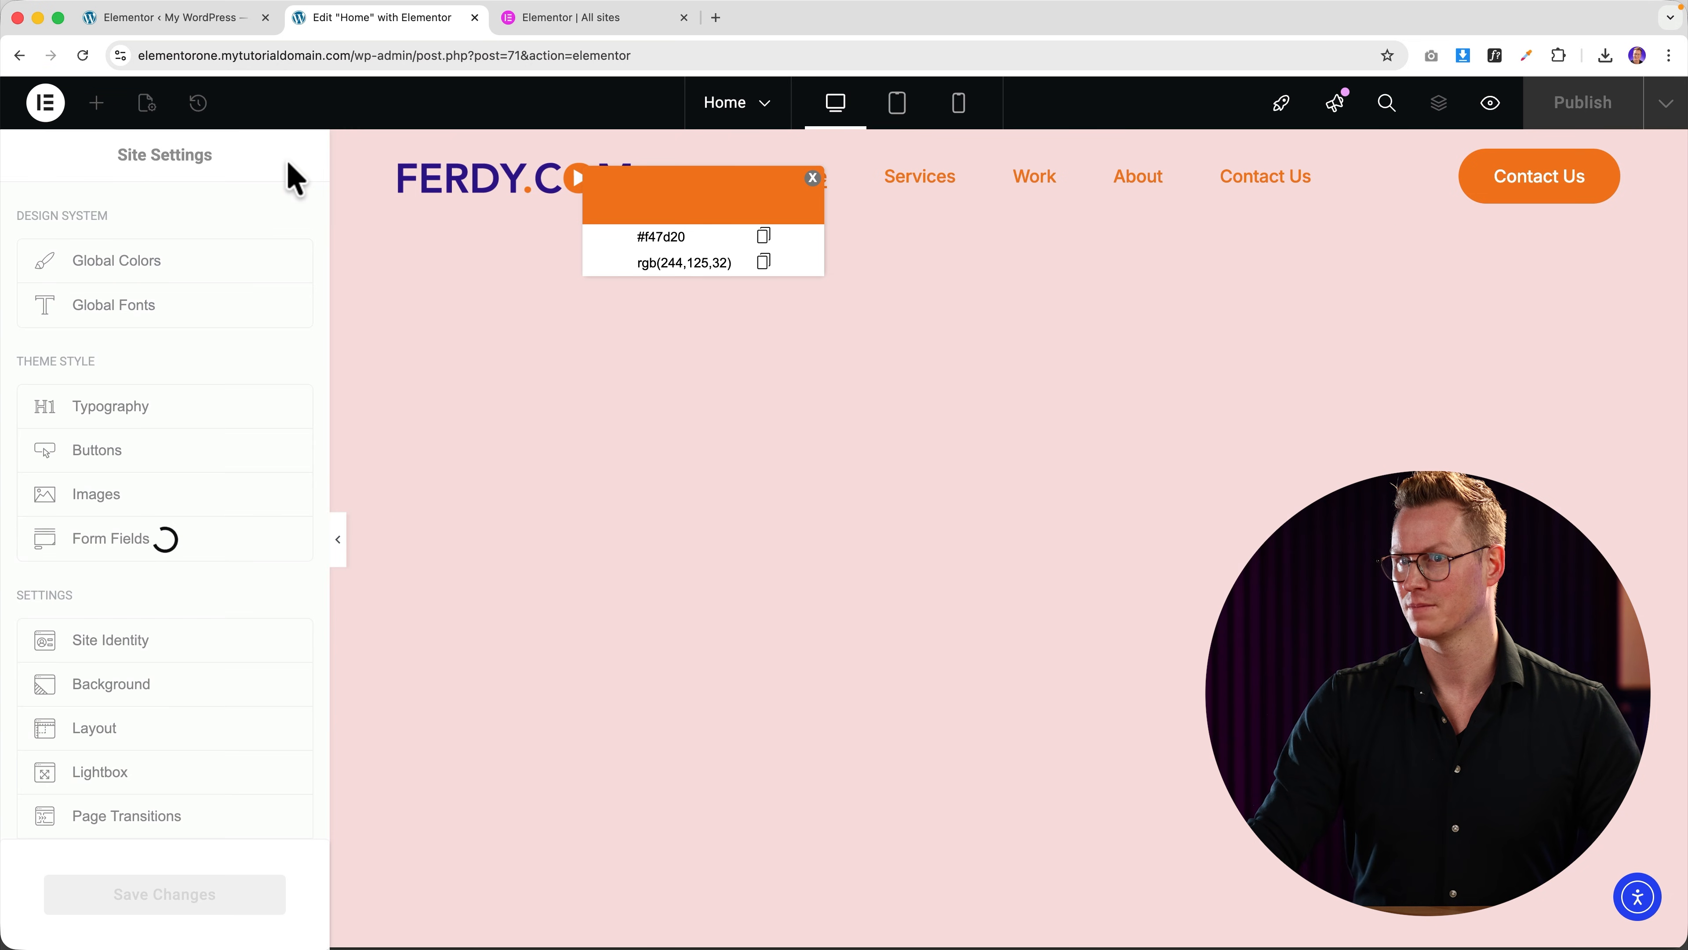
Step: In User Preferences, switch the editor to dark mode and enable quick edit options, then publish the Home page
left_click(47, 104)
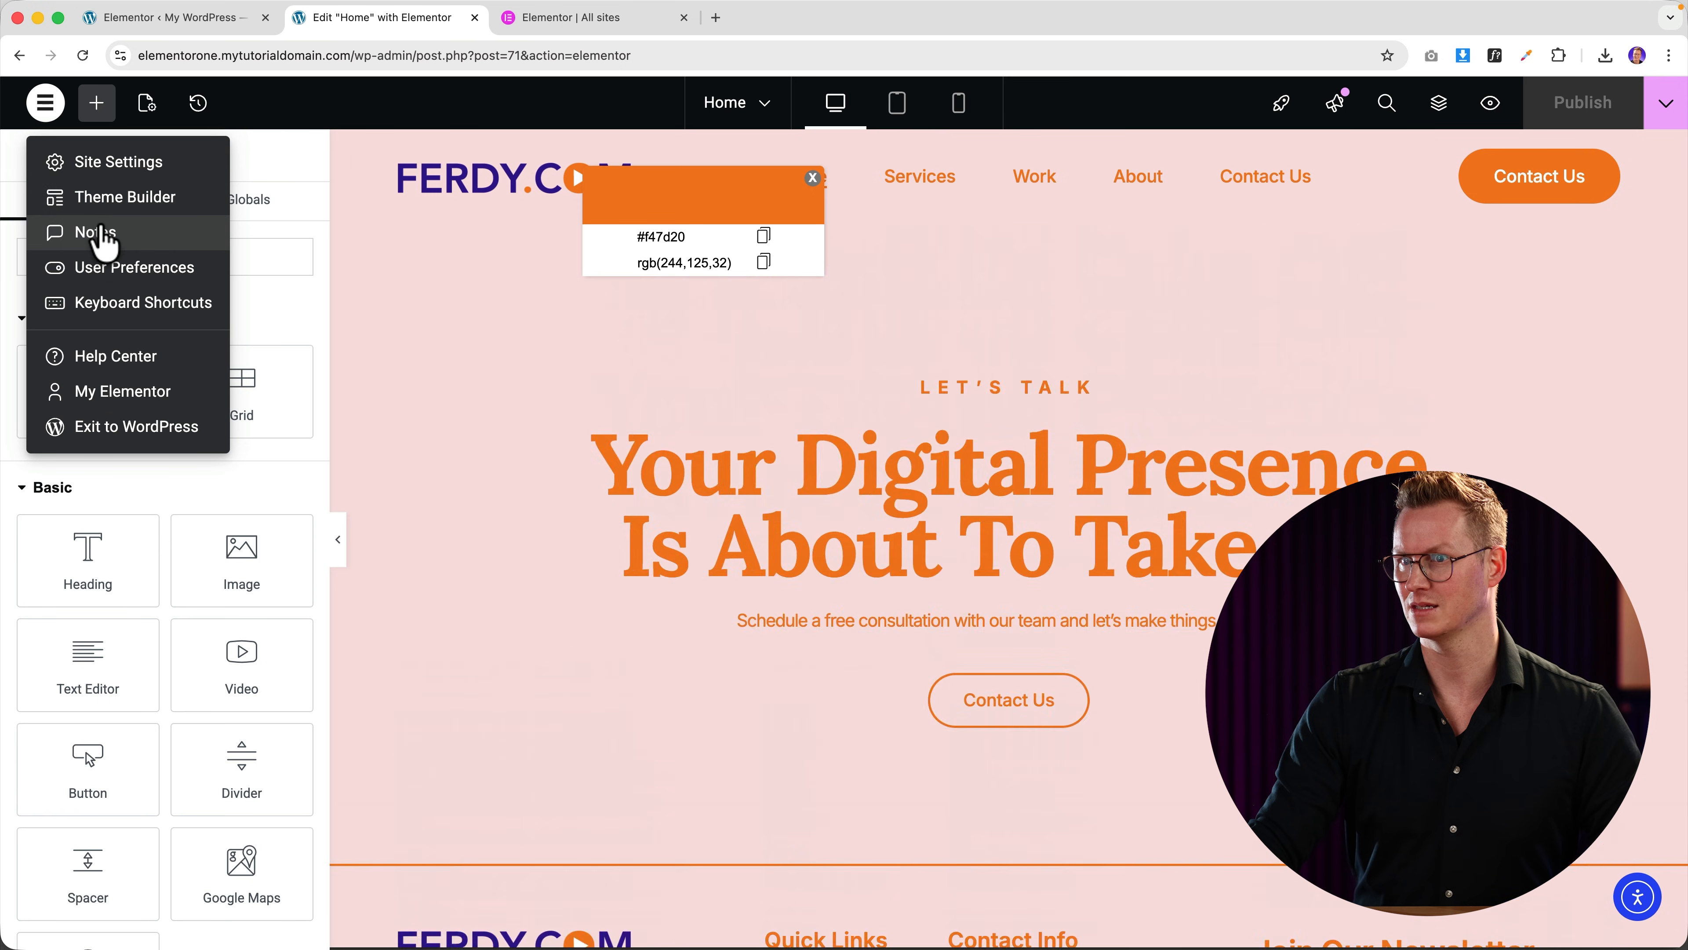
left_click(107, 268)
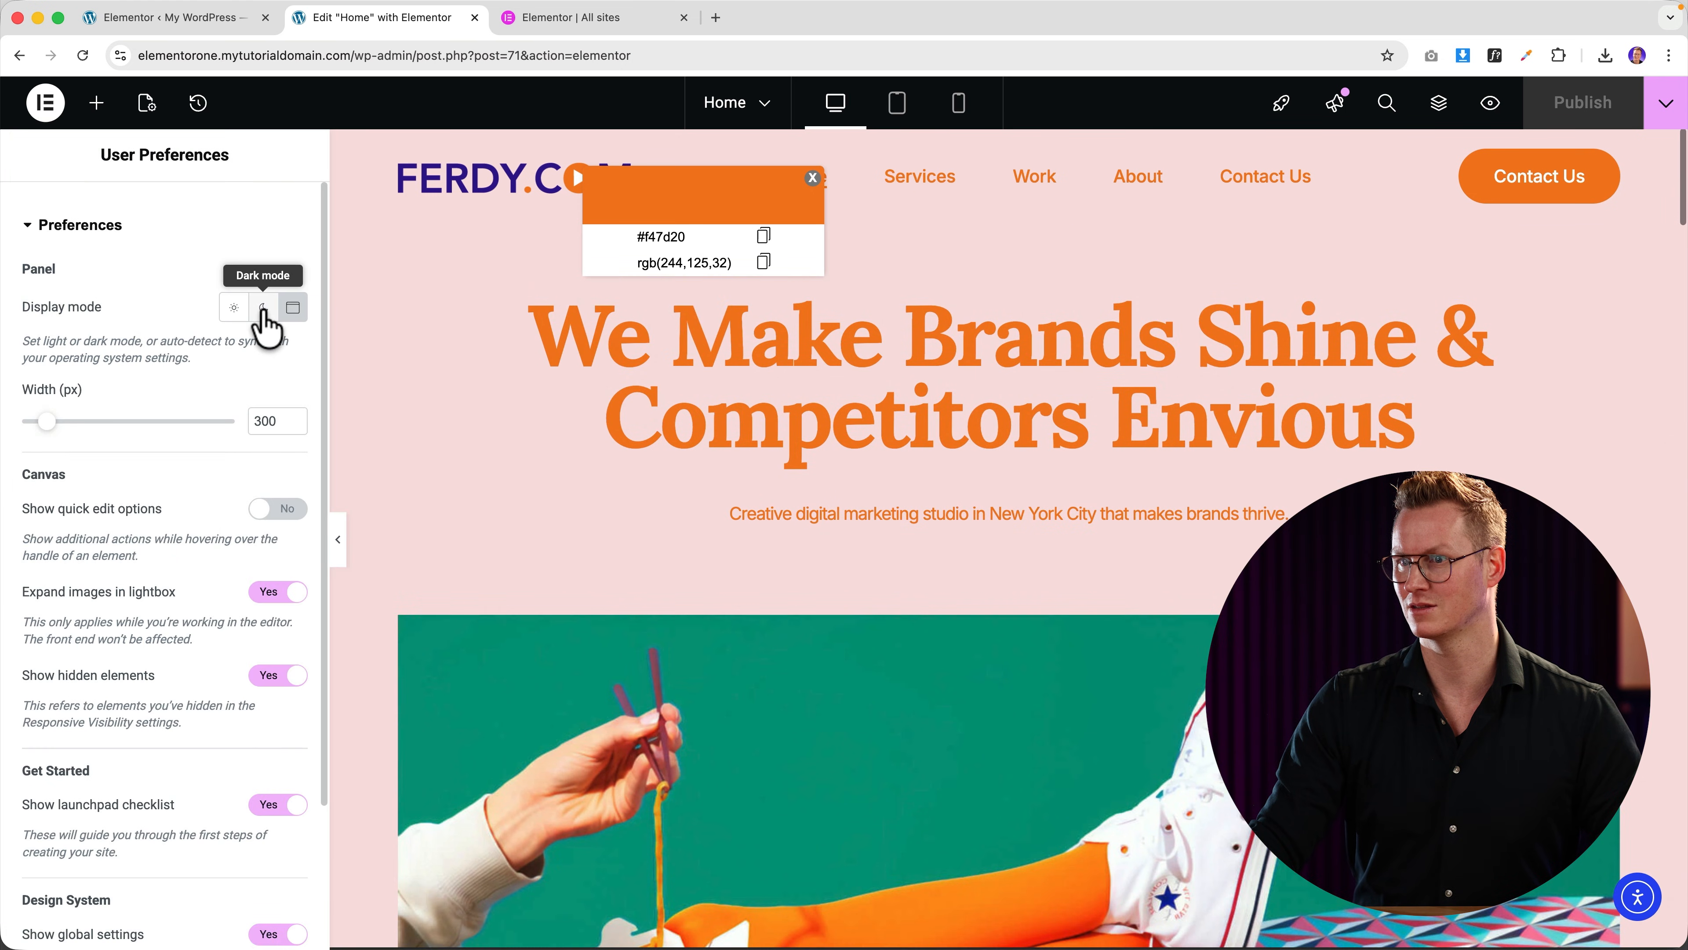
left_click(264, 310)
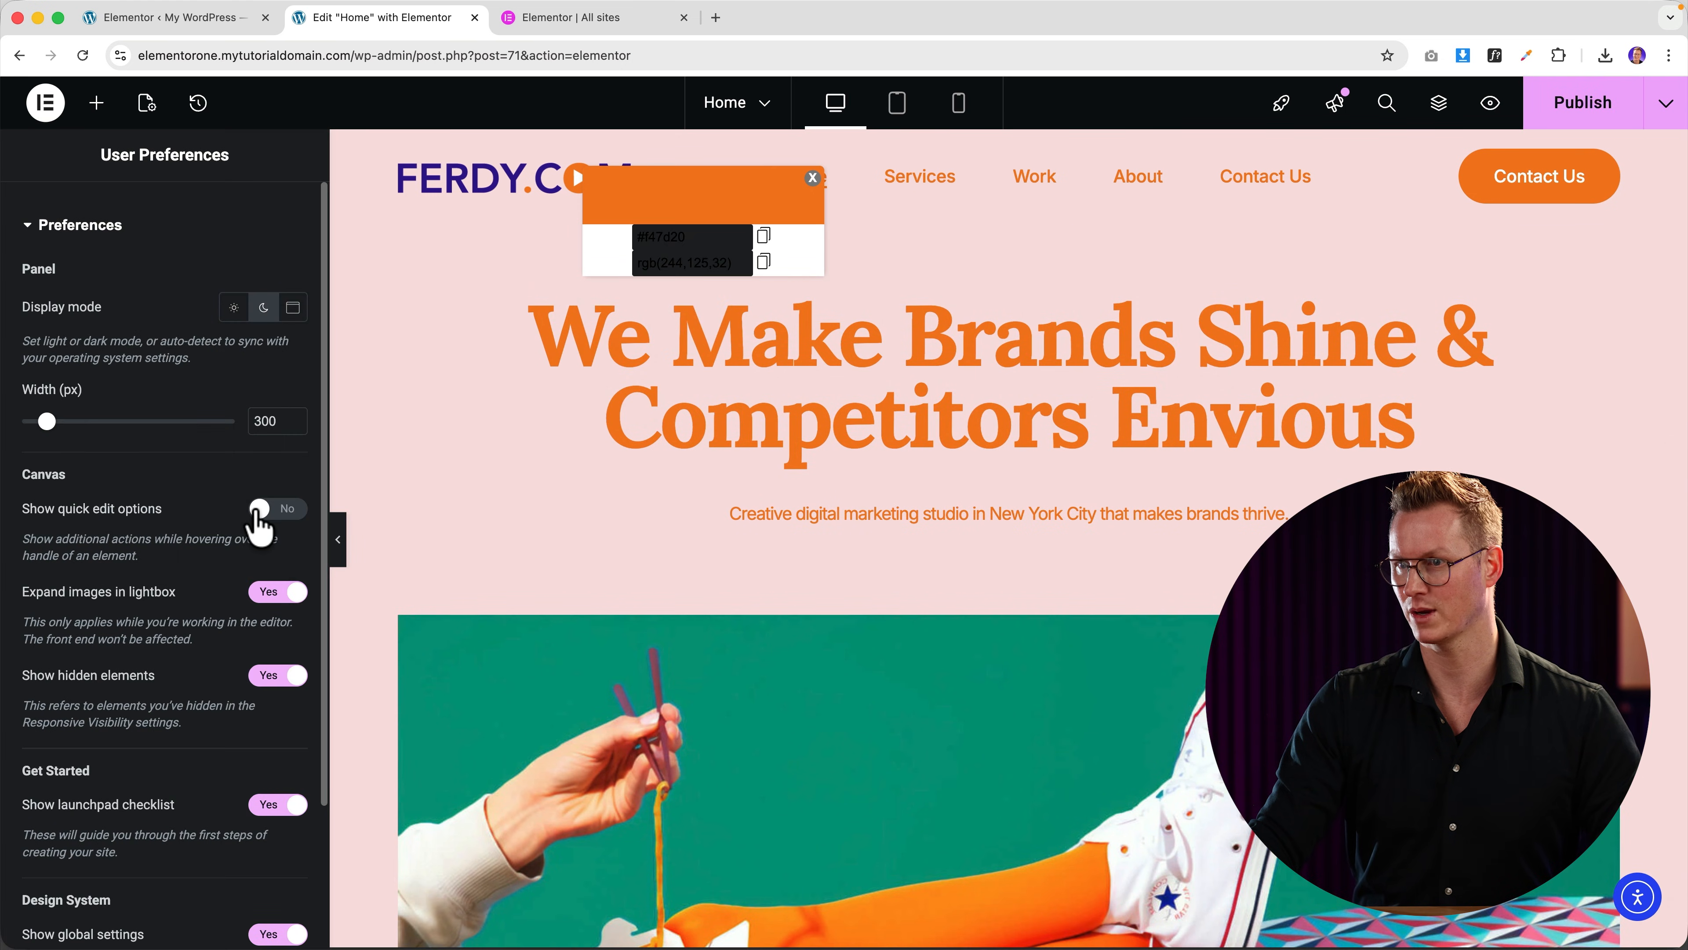
left_click(261, 511)
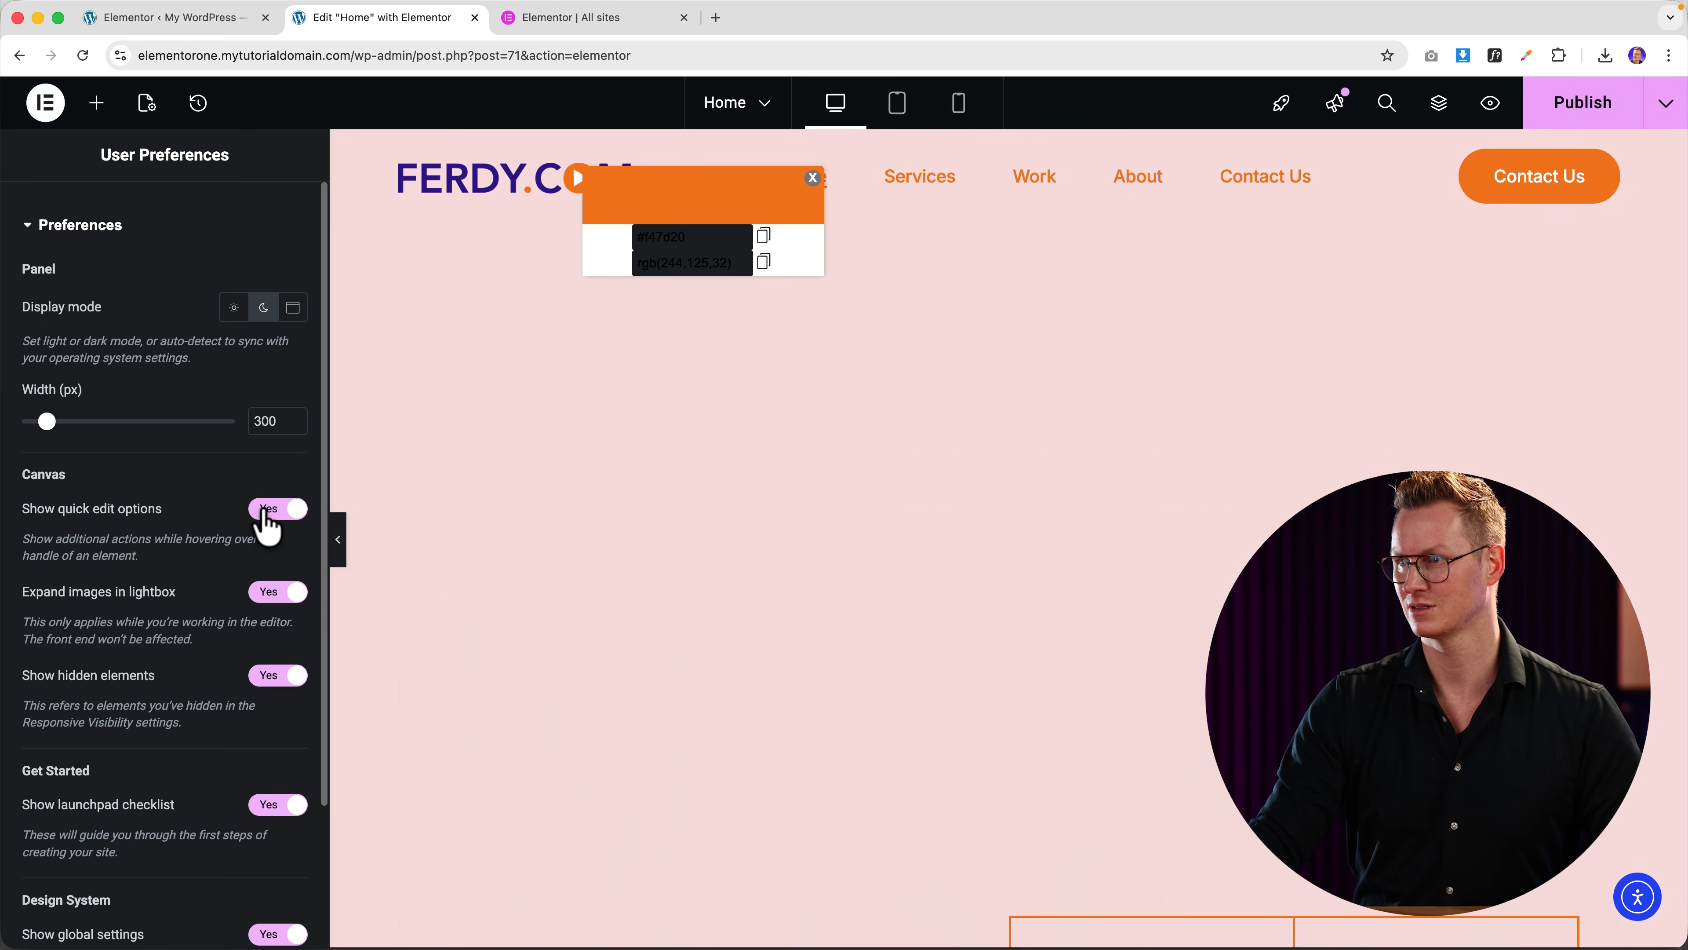
left_click(1569, 106)
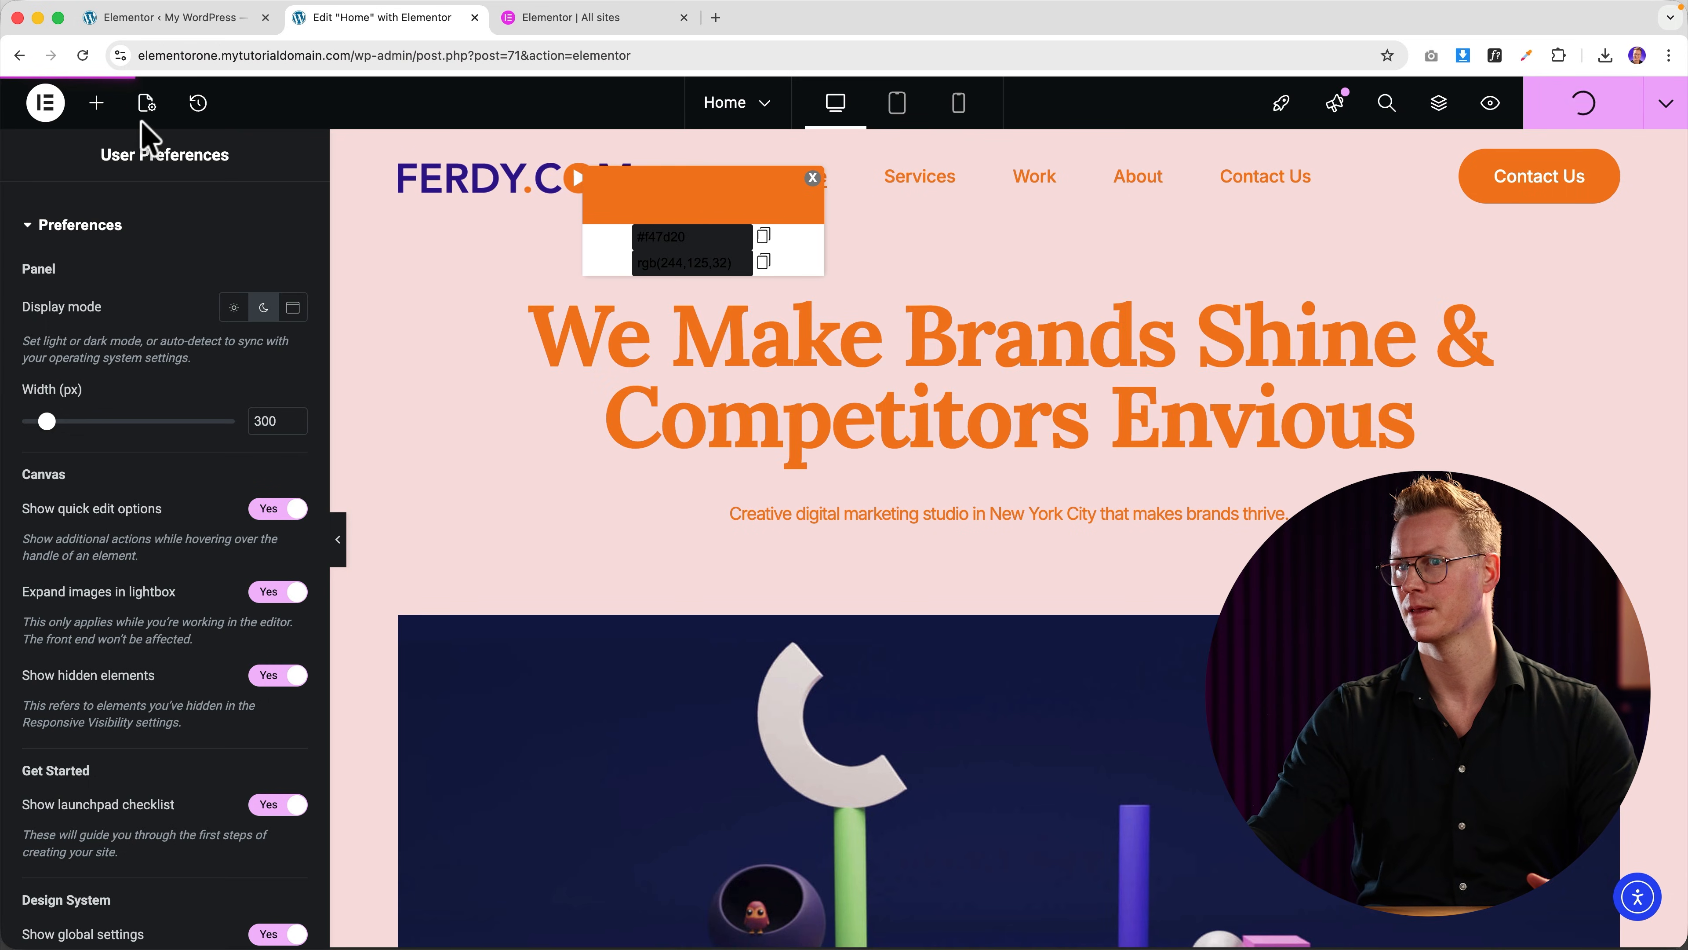
Step: Close the Home page editor and the Elementor All sites browser tabs to return to the Elementor home in WordPress
left_click(55, 112)
left_click(475, 18)
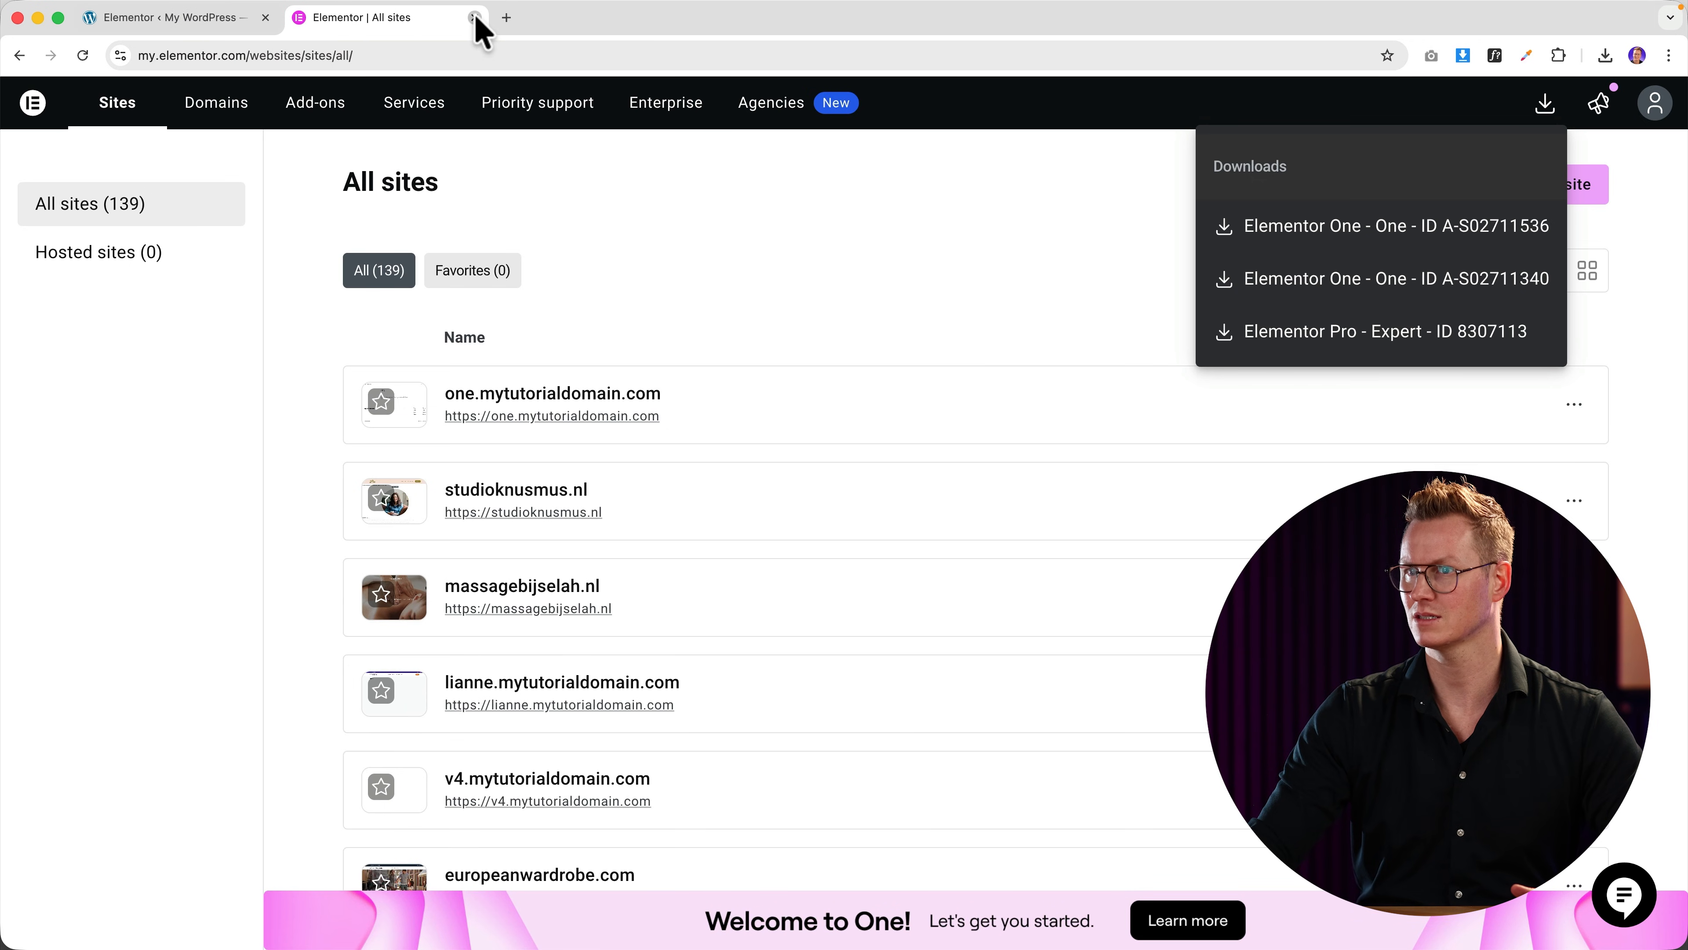
left_click(474, 18)
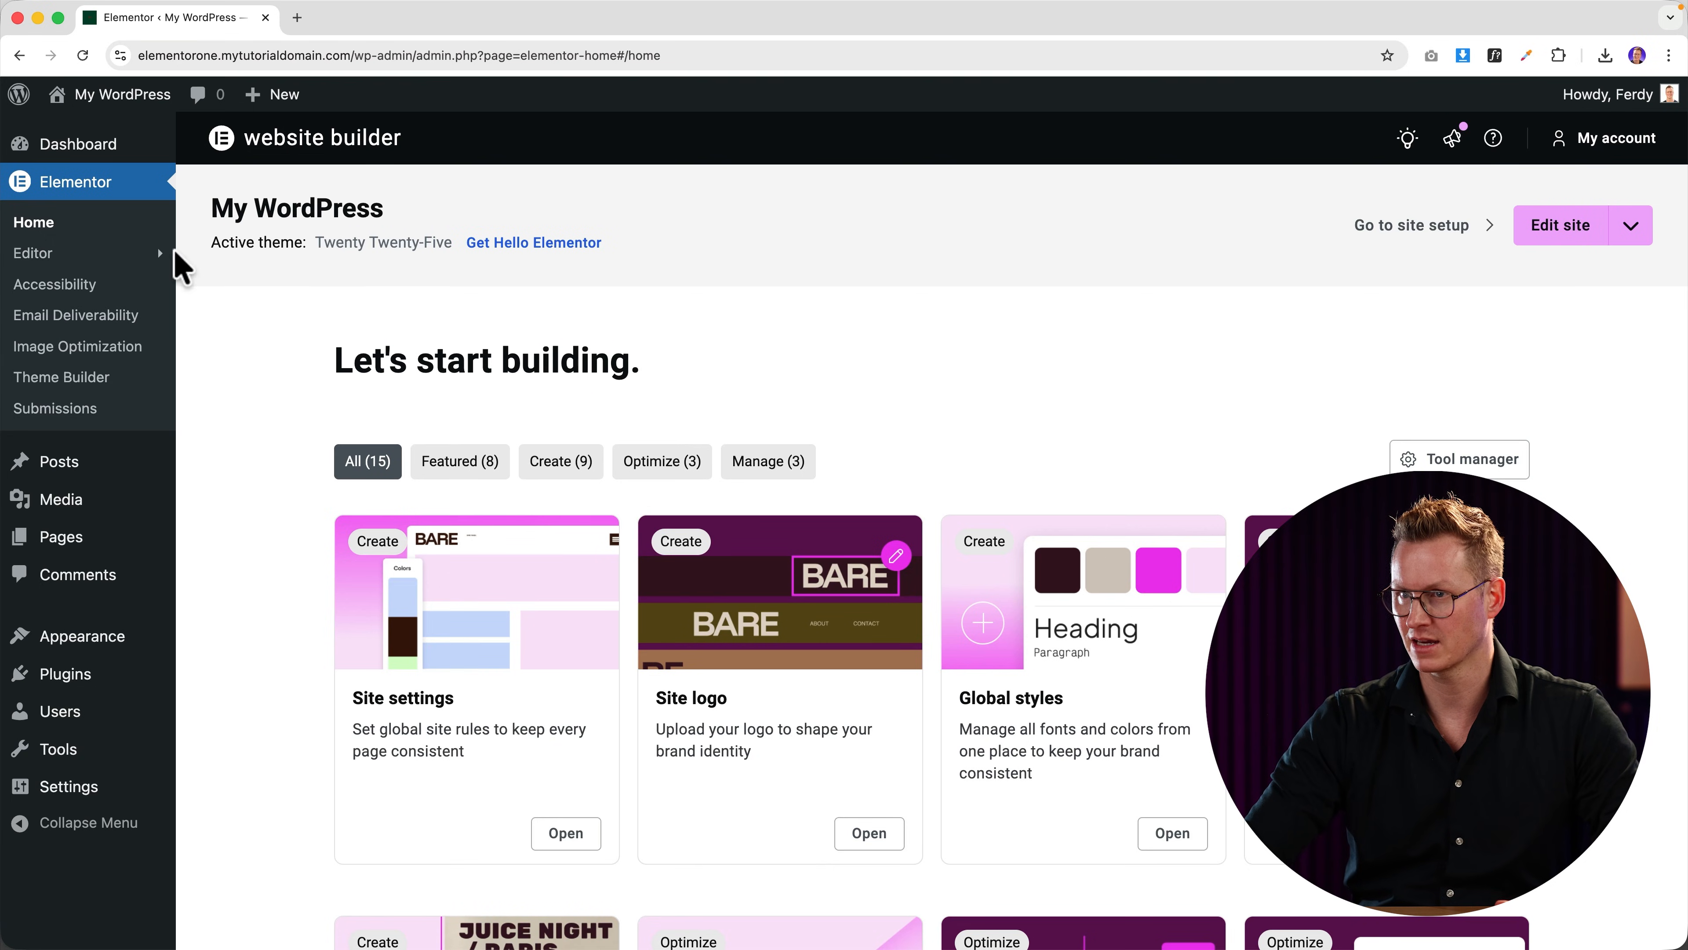
Step: Scan the home page for accessibility issues and apply the AI fix for the Link Purpose Unclear issue
left_click(94, 284)
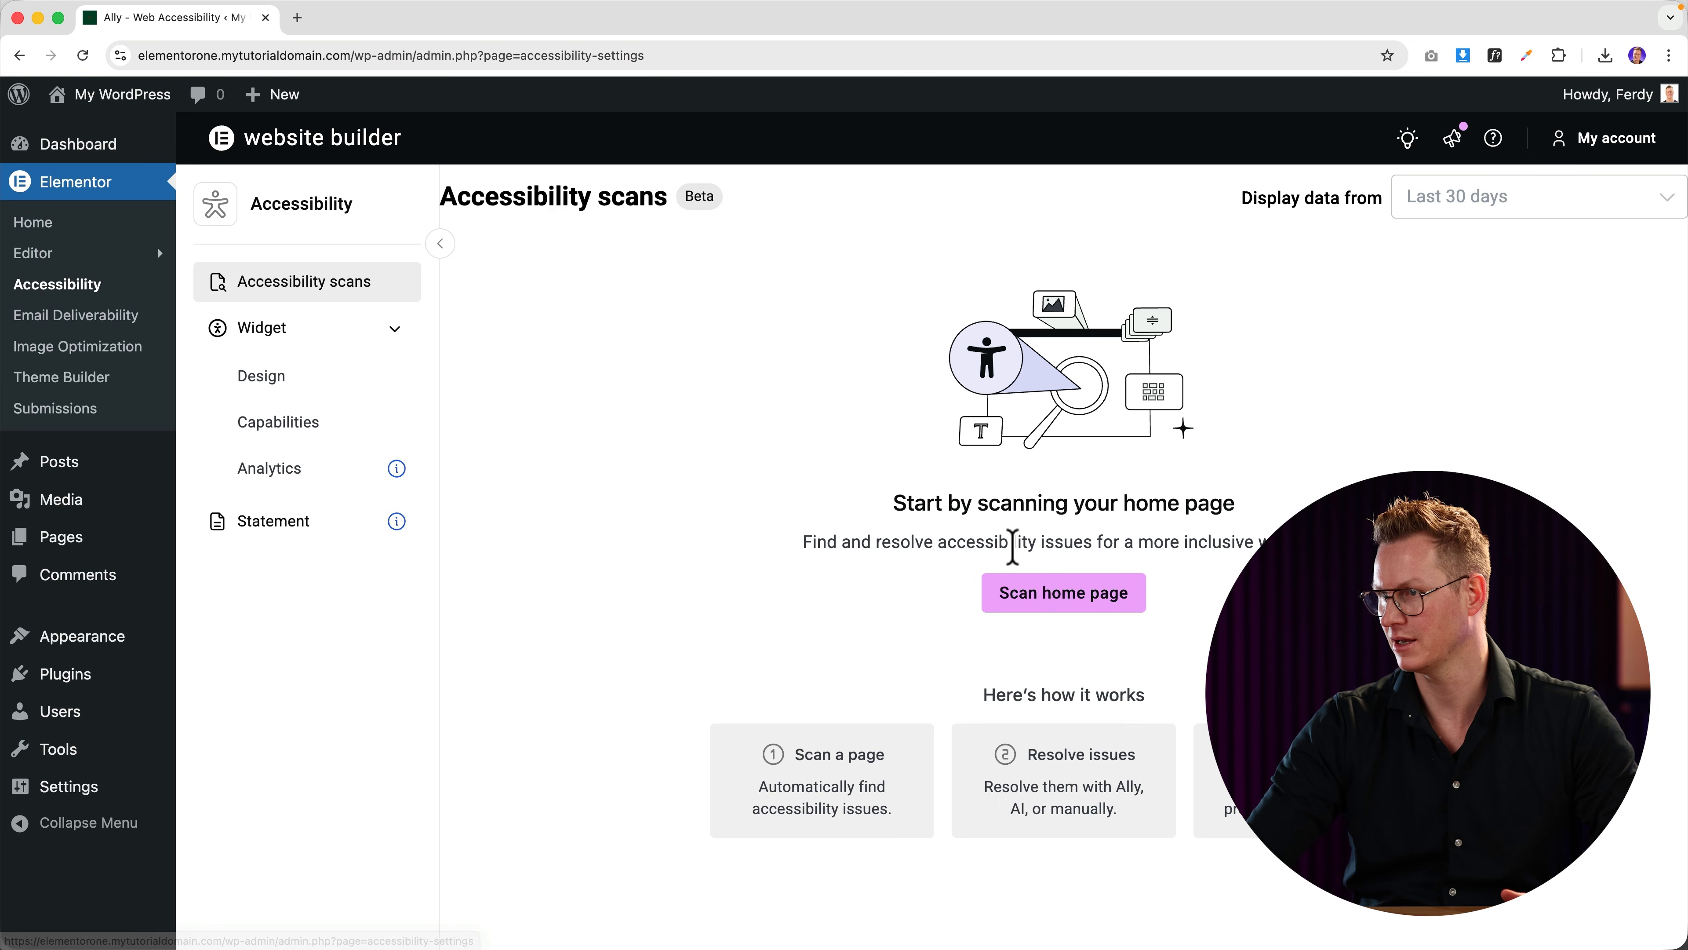
left_click(1061, 602)
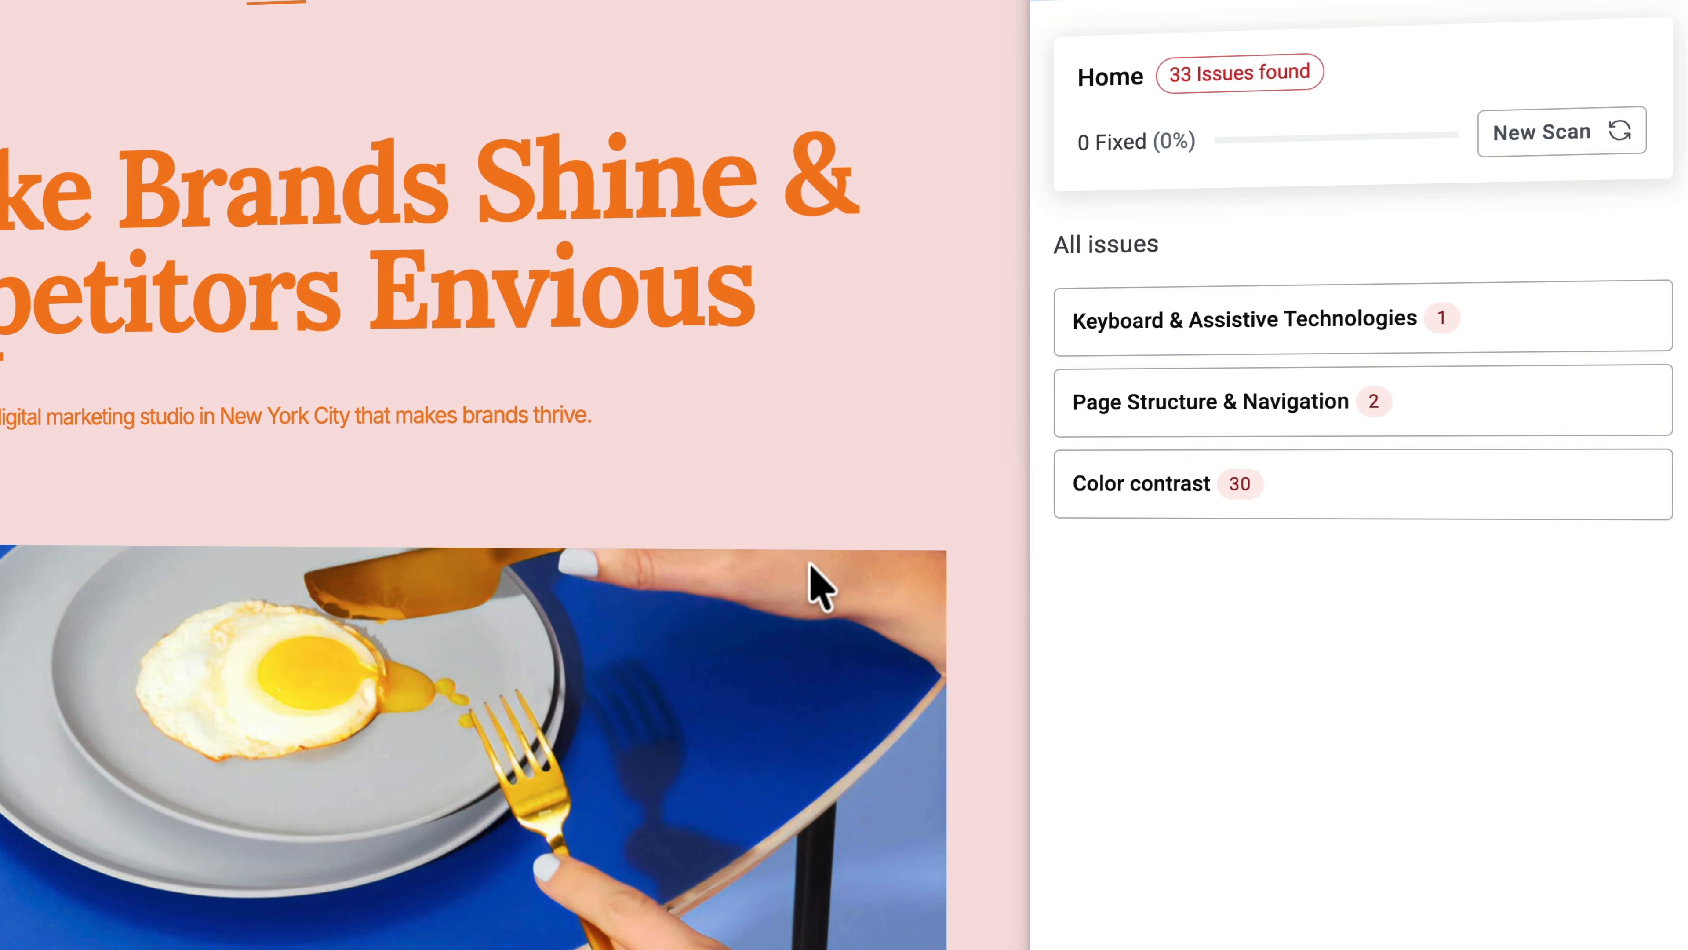
left_click(1300, 336)
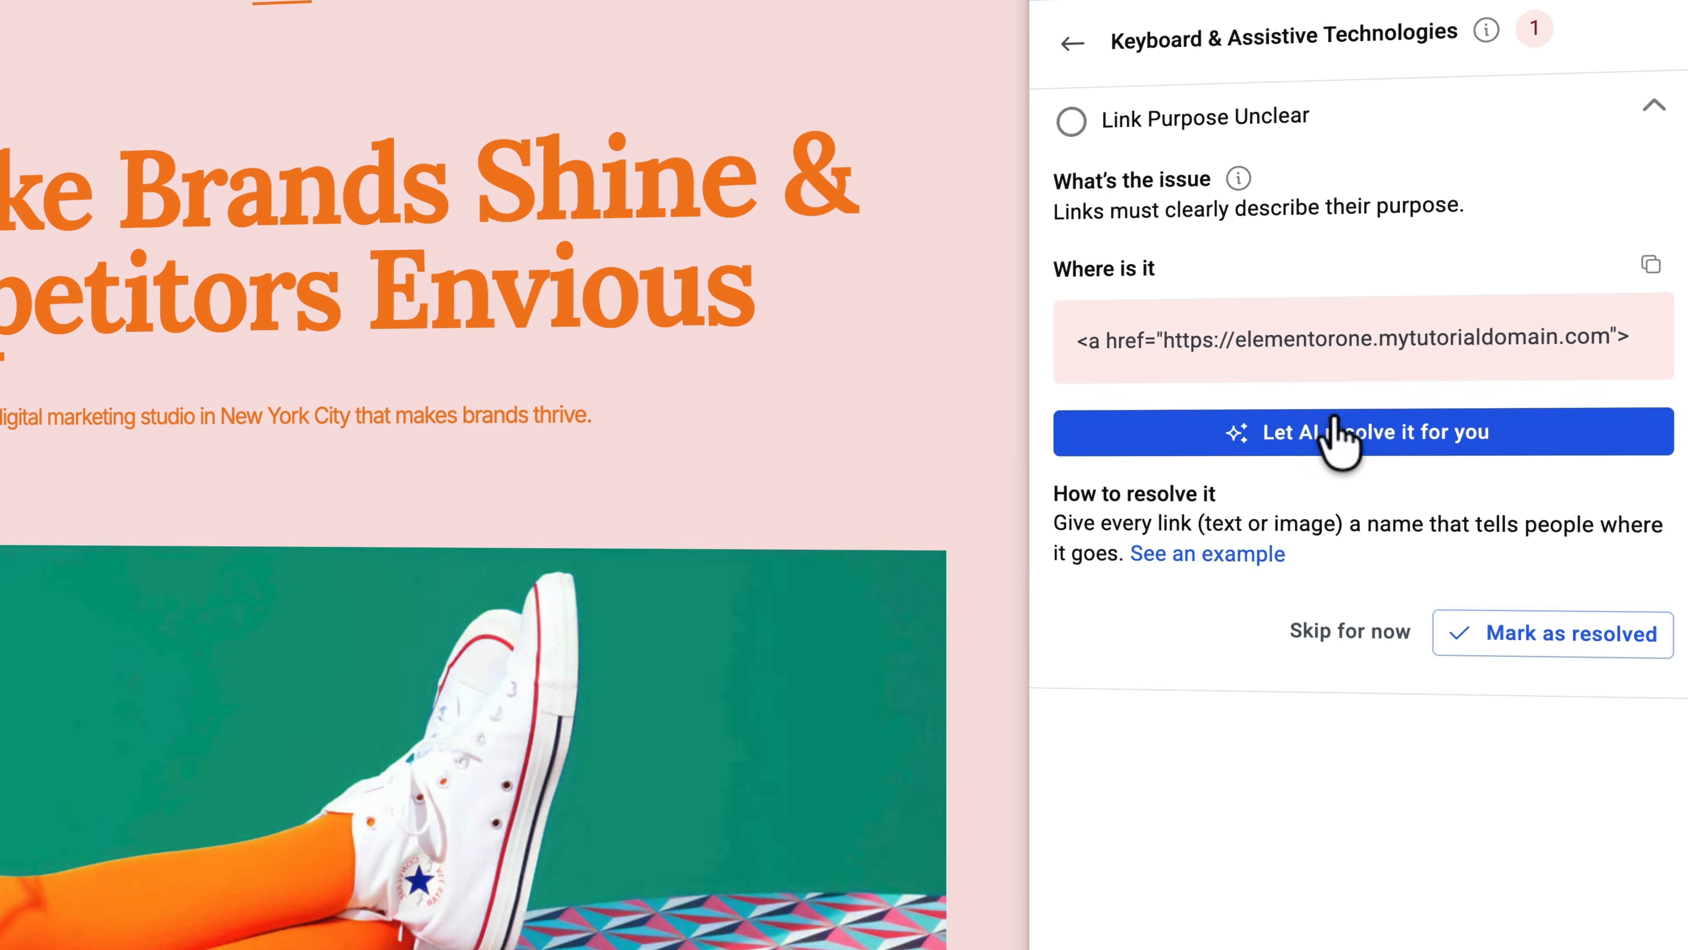
left_click(1343, 436)
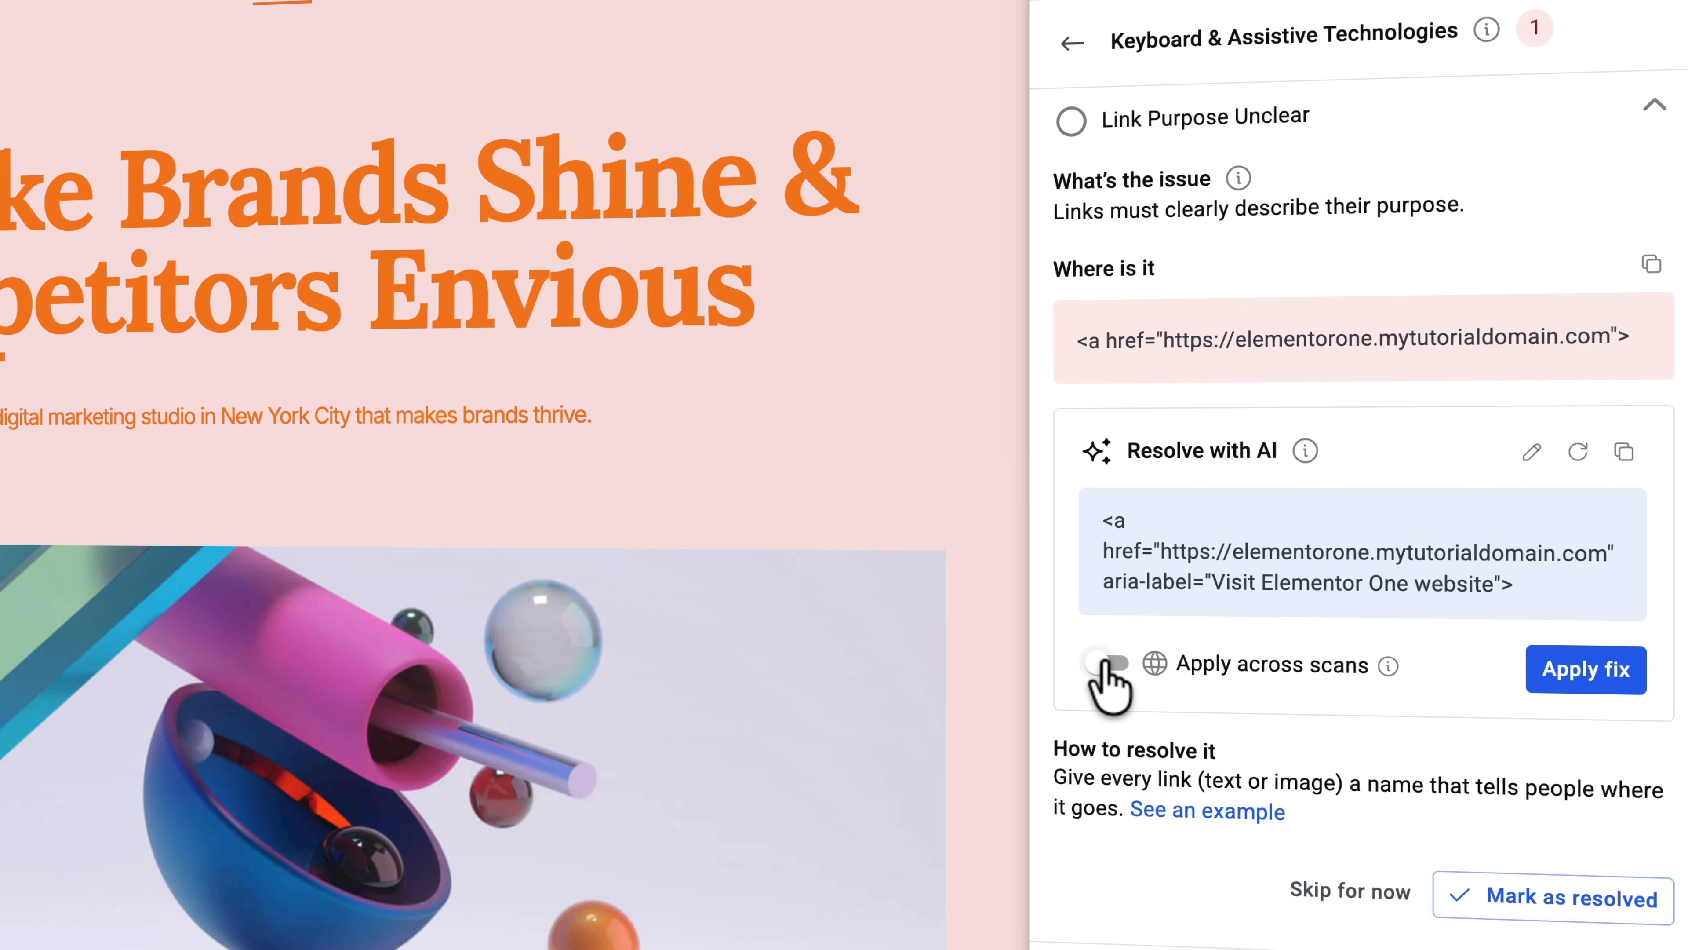
left_click(1571, 673)
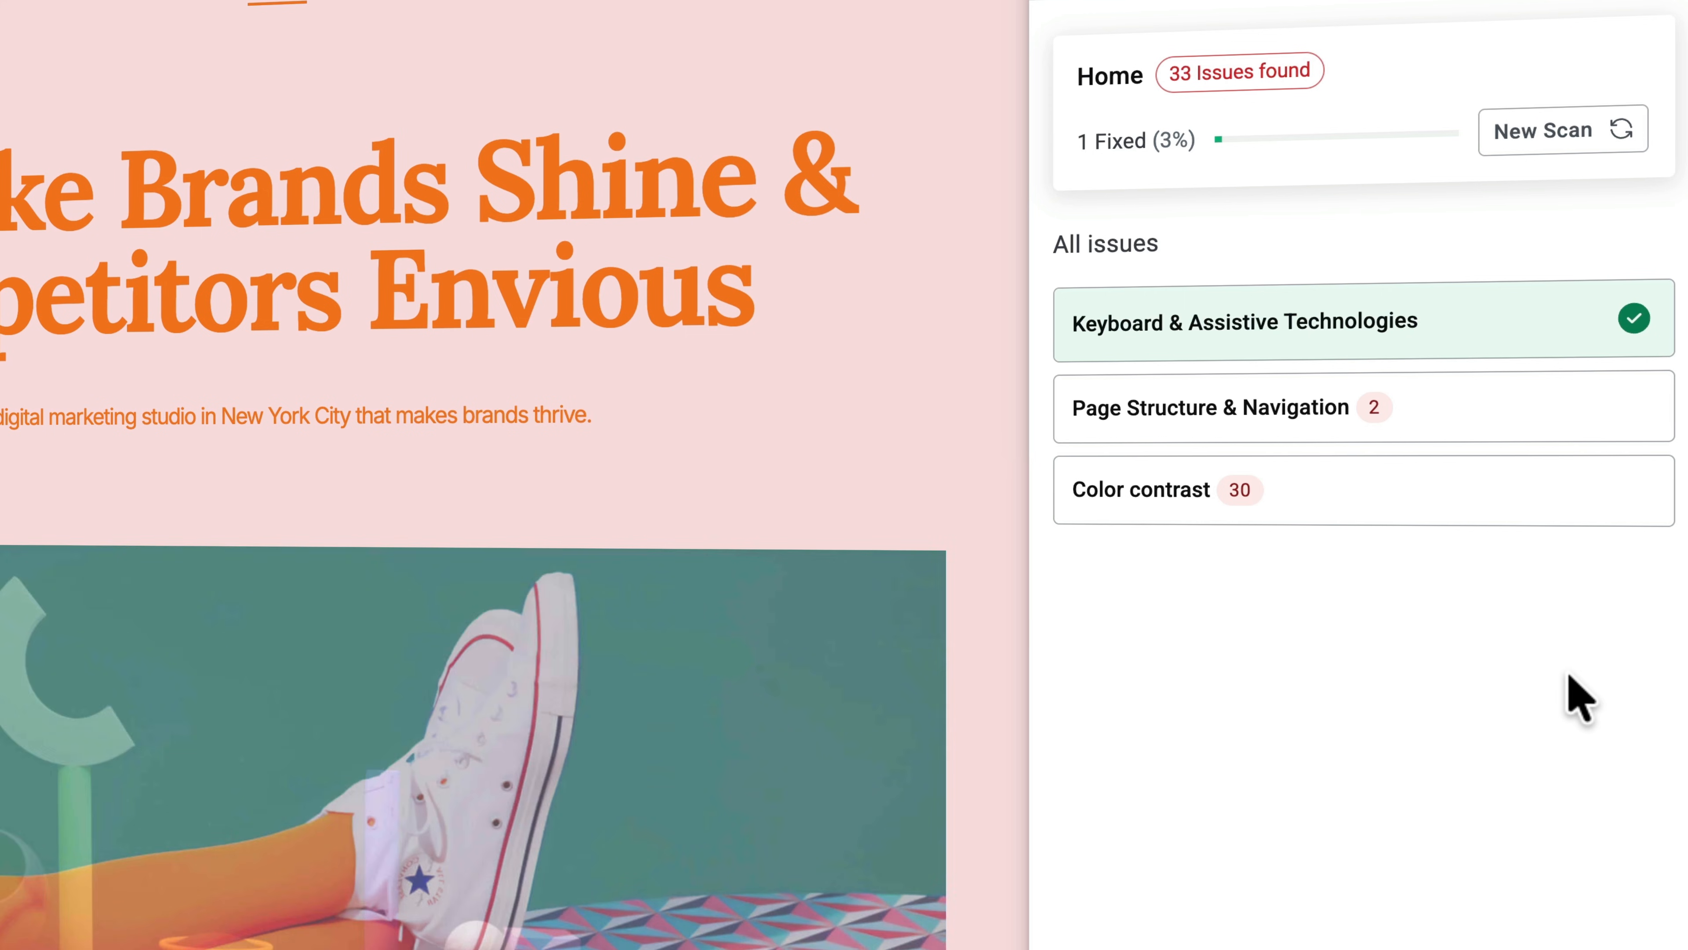
Step: Apply AI fixes to both Duplicate Navigation Labels issues, applying the horizontal menu's fix across scans
left_click(1227, 408)
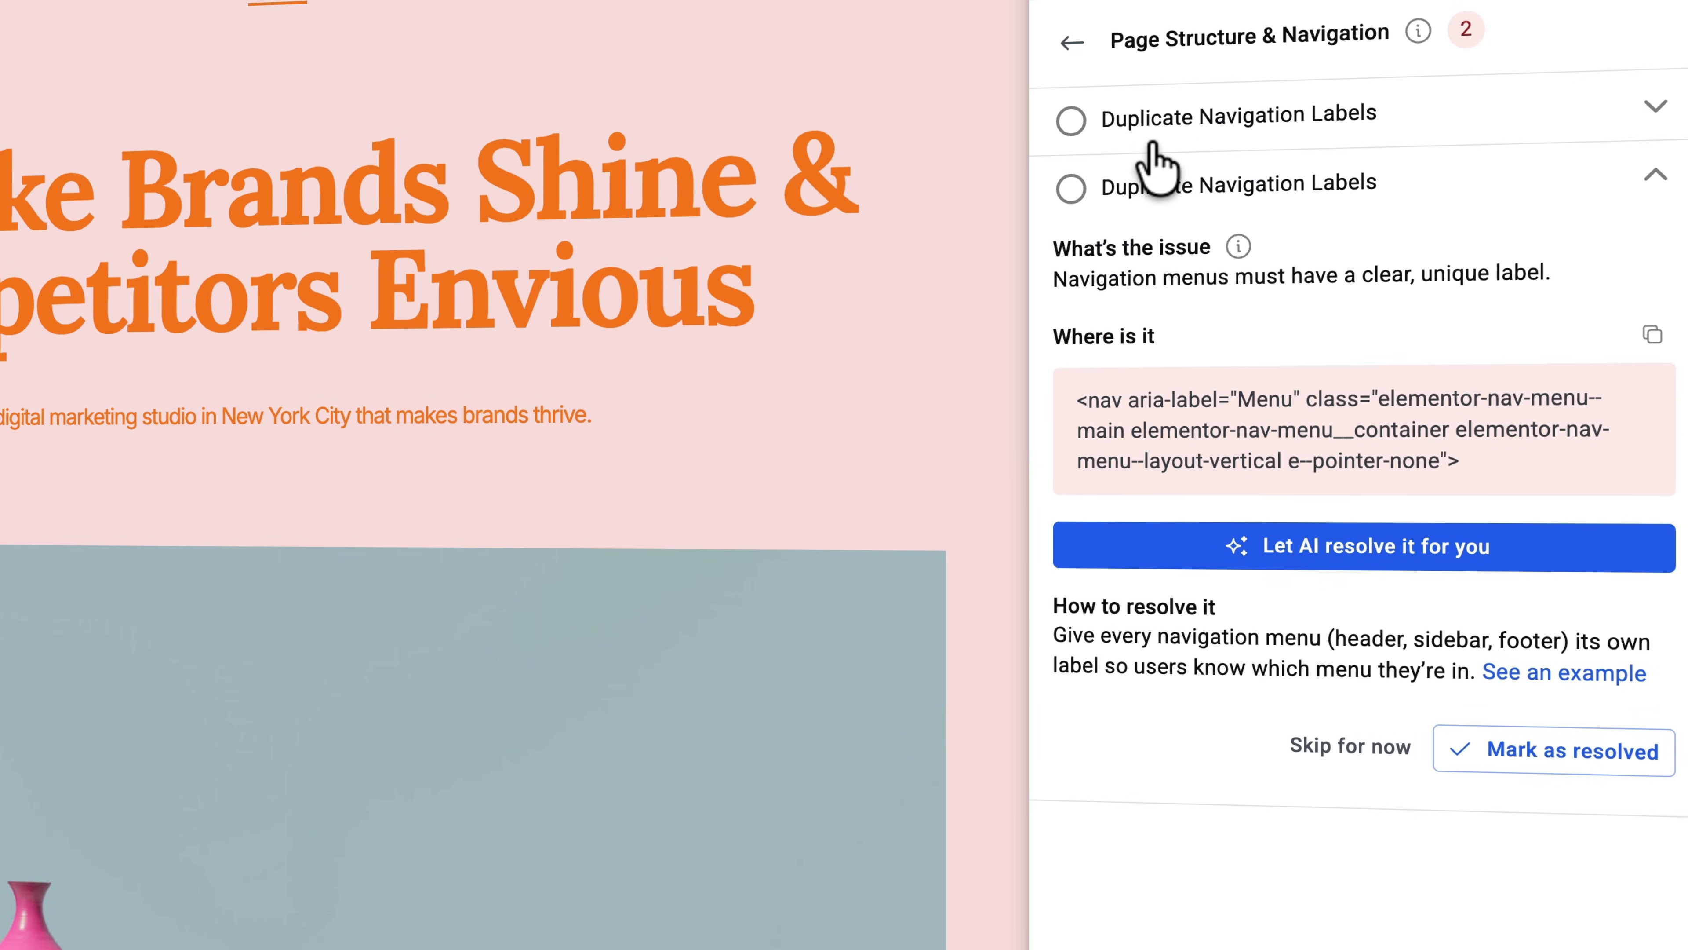
left_click(1360, 544)
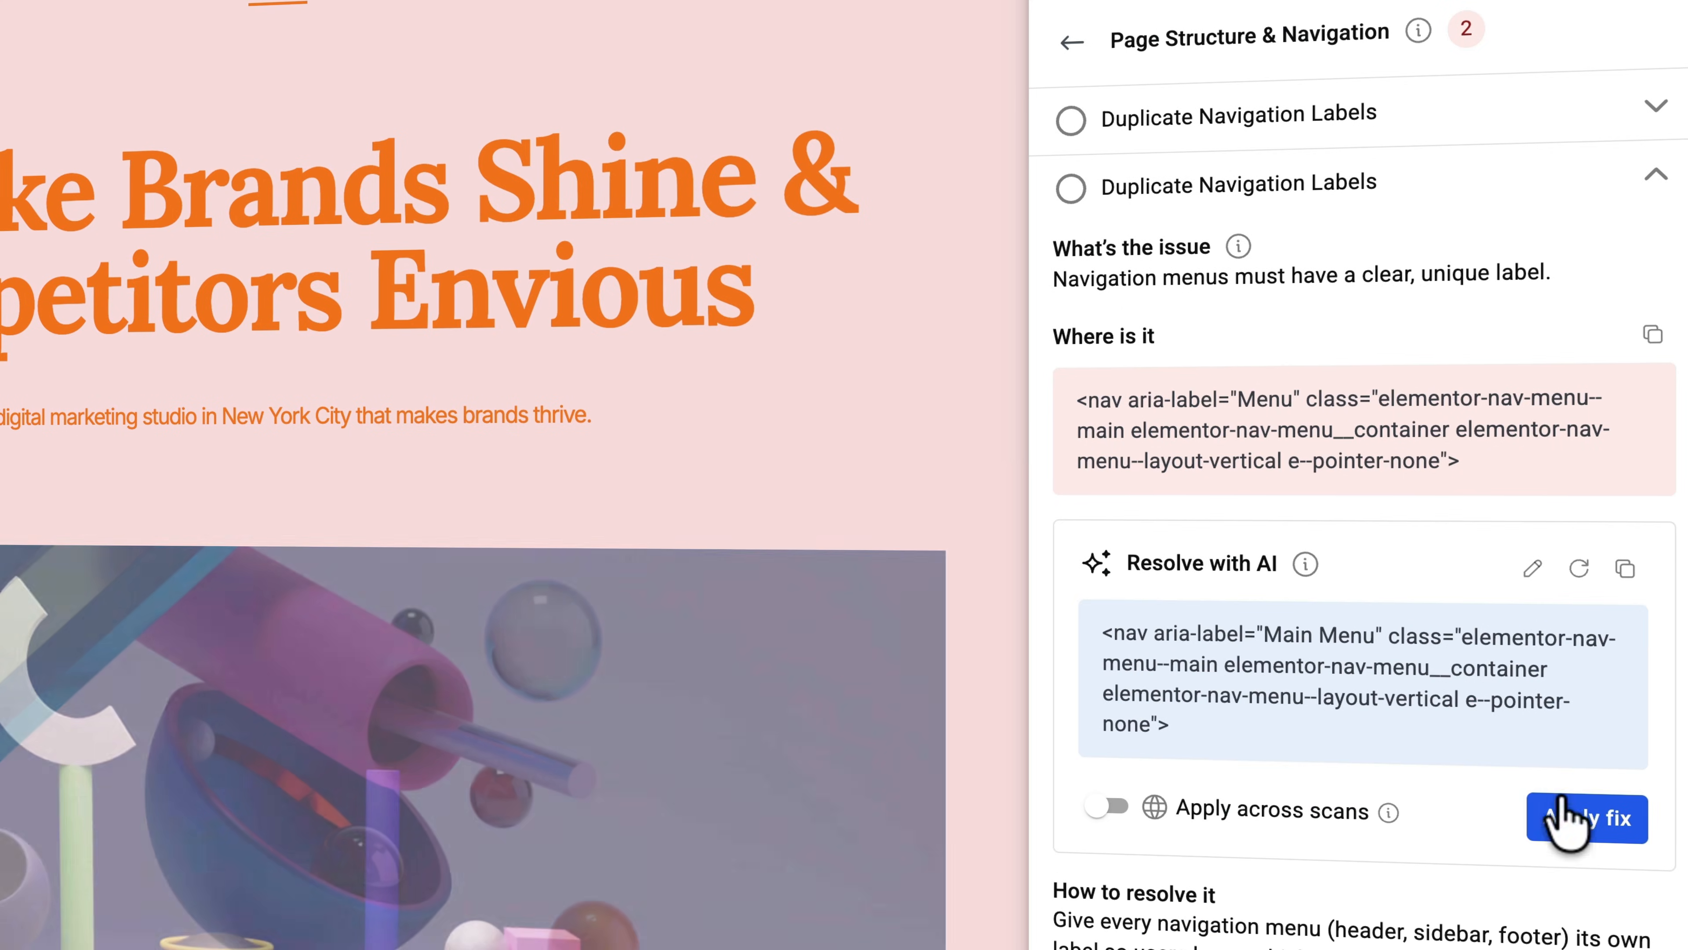
left_click(1574, 816)
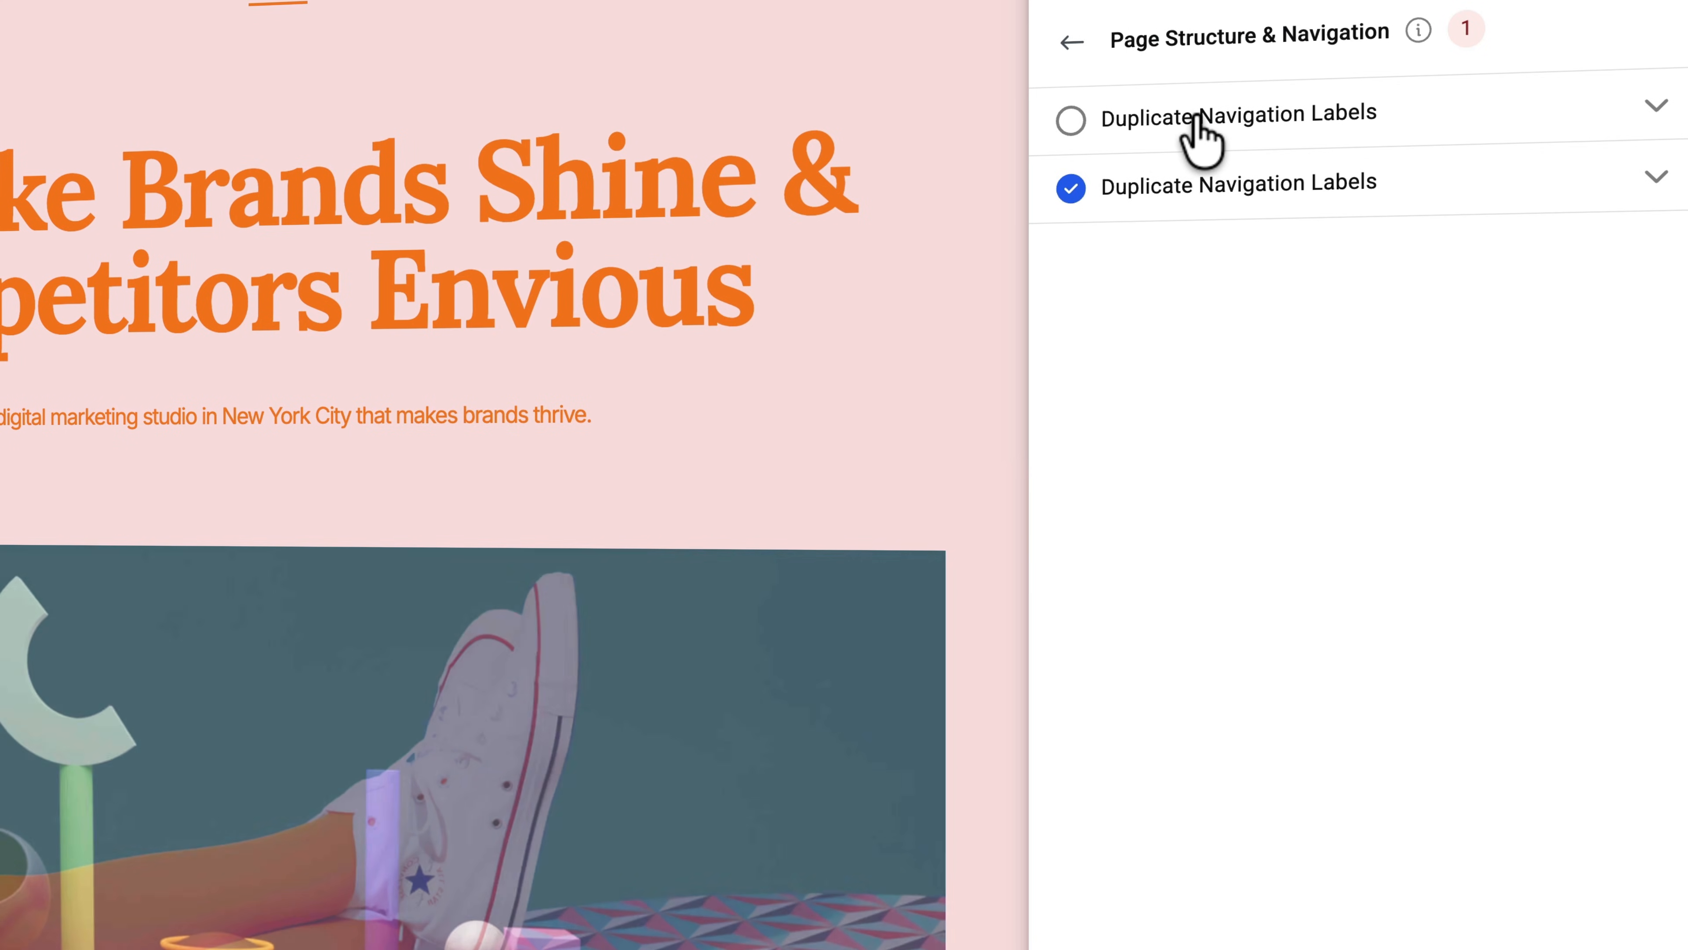
left_click(1193, 141)
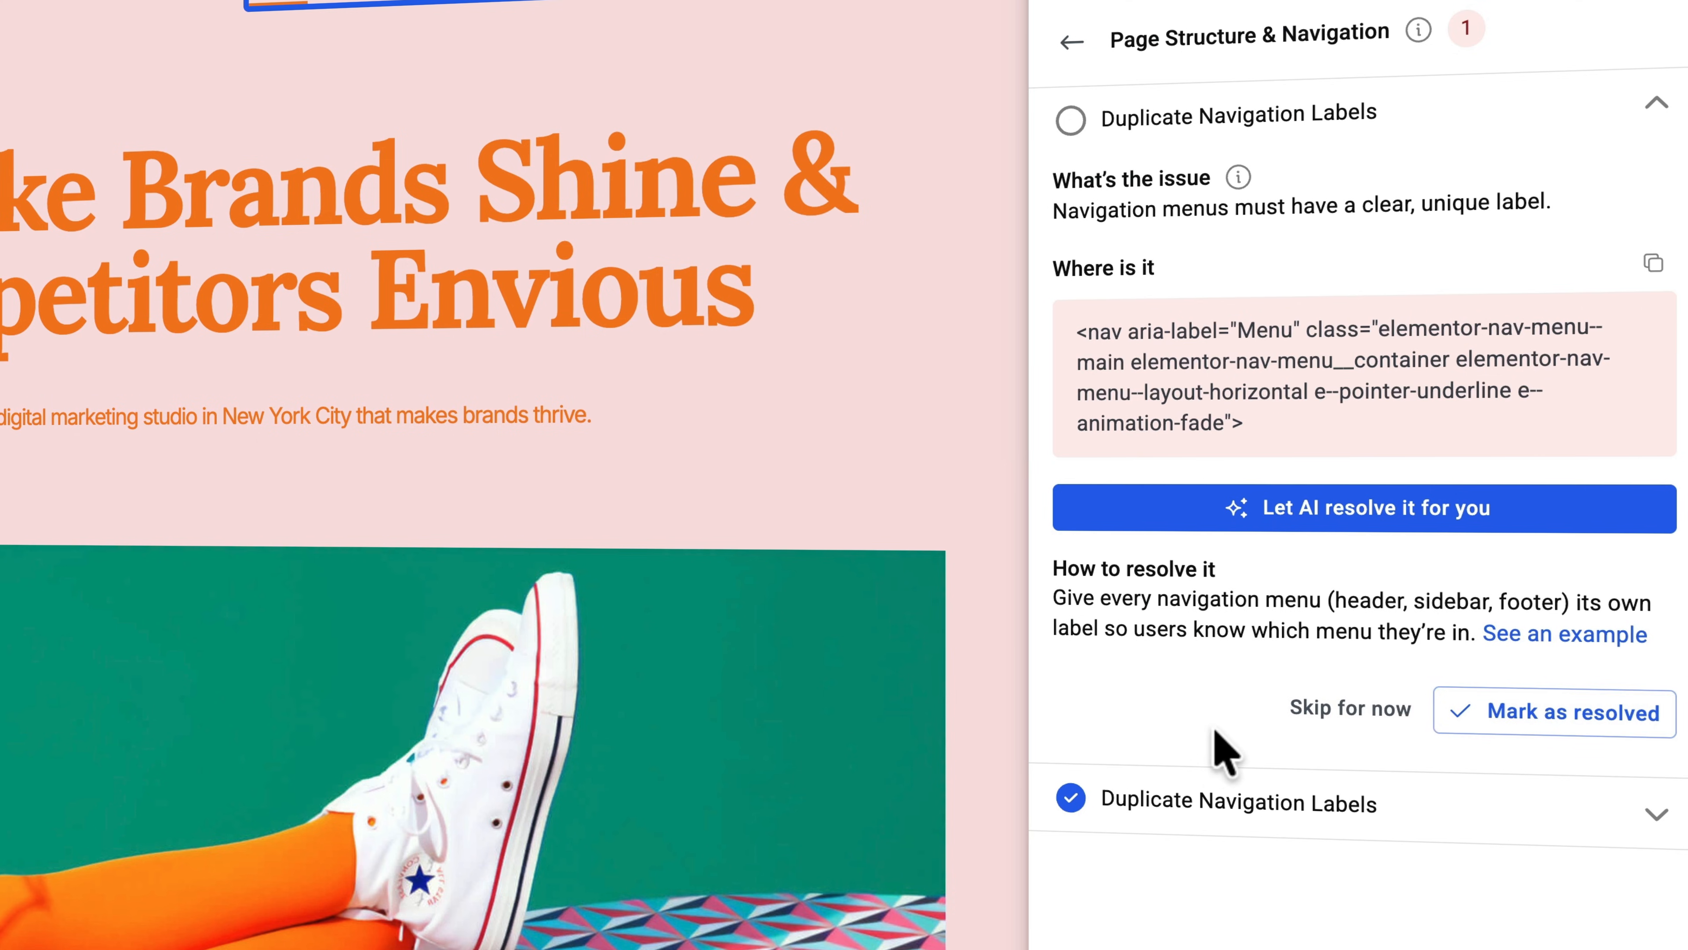
left_click(1231, 509)
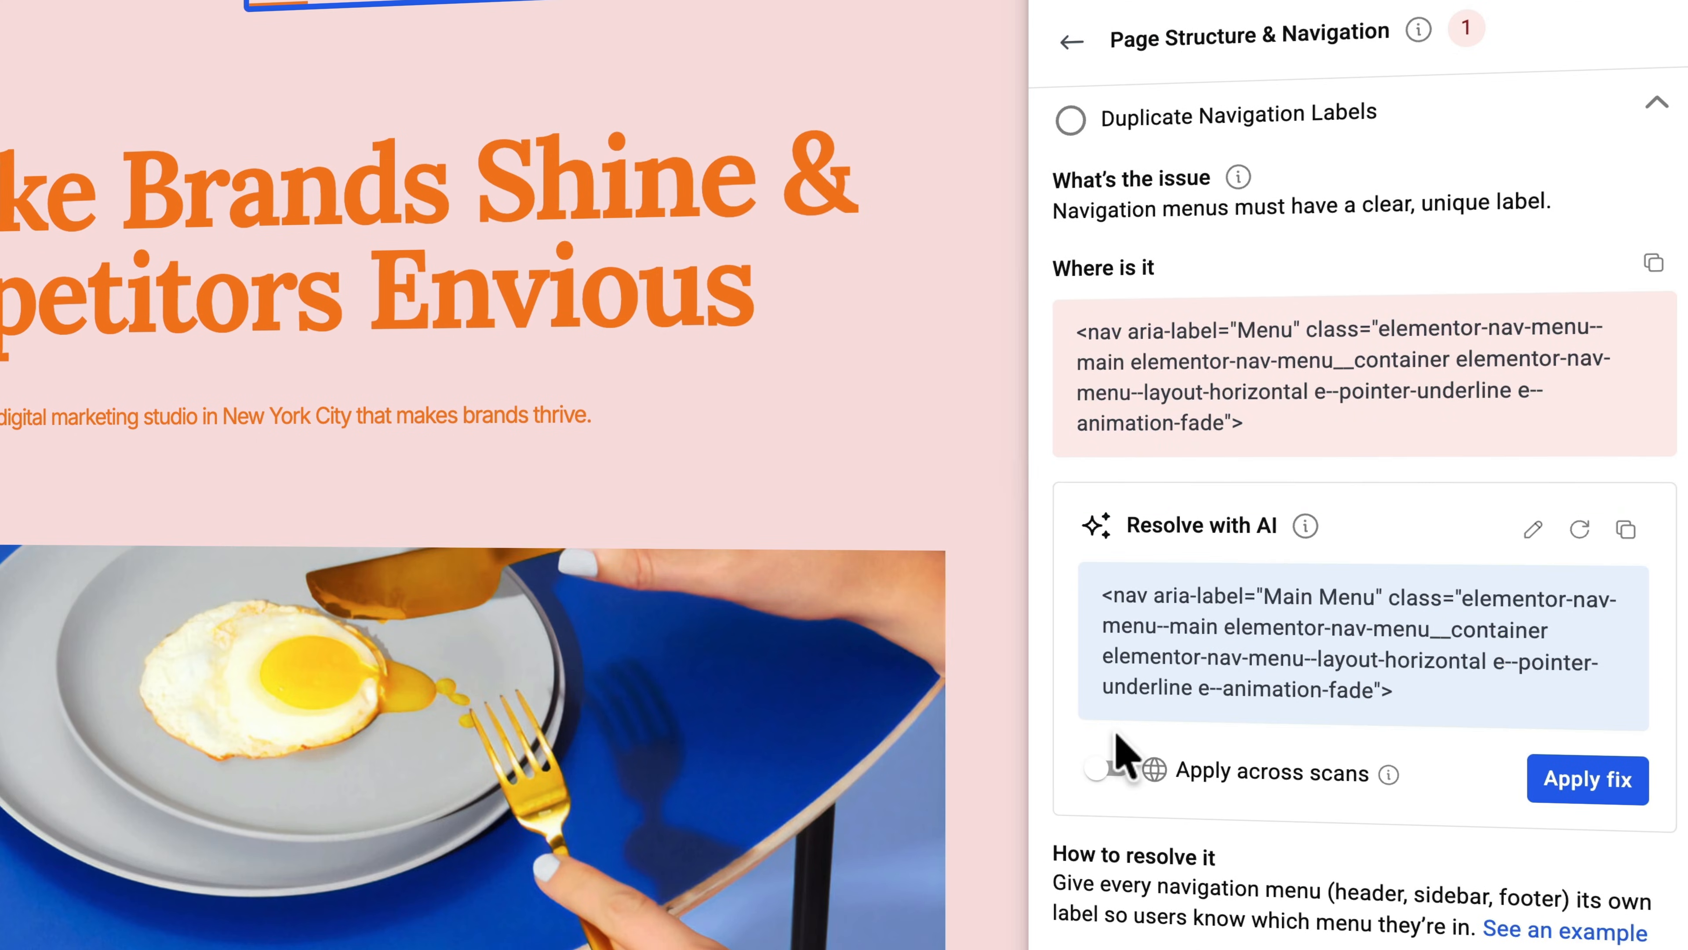
left_click(1112, 769)
left_click(1542, 785)
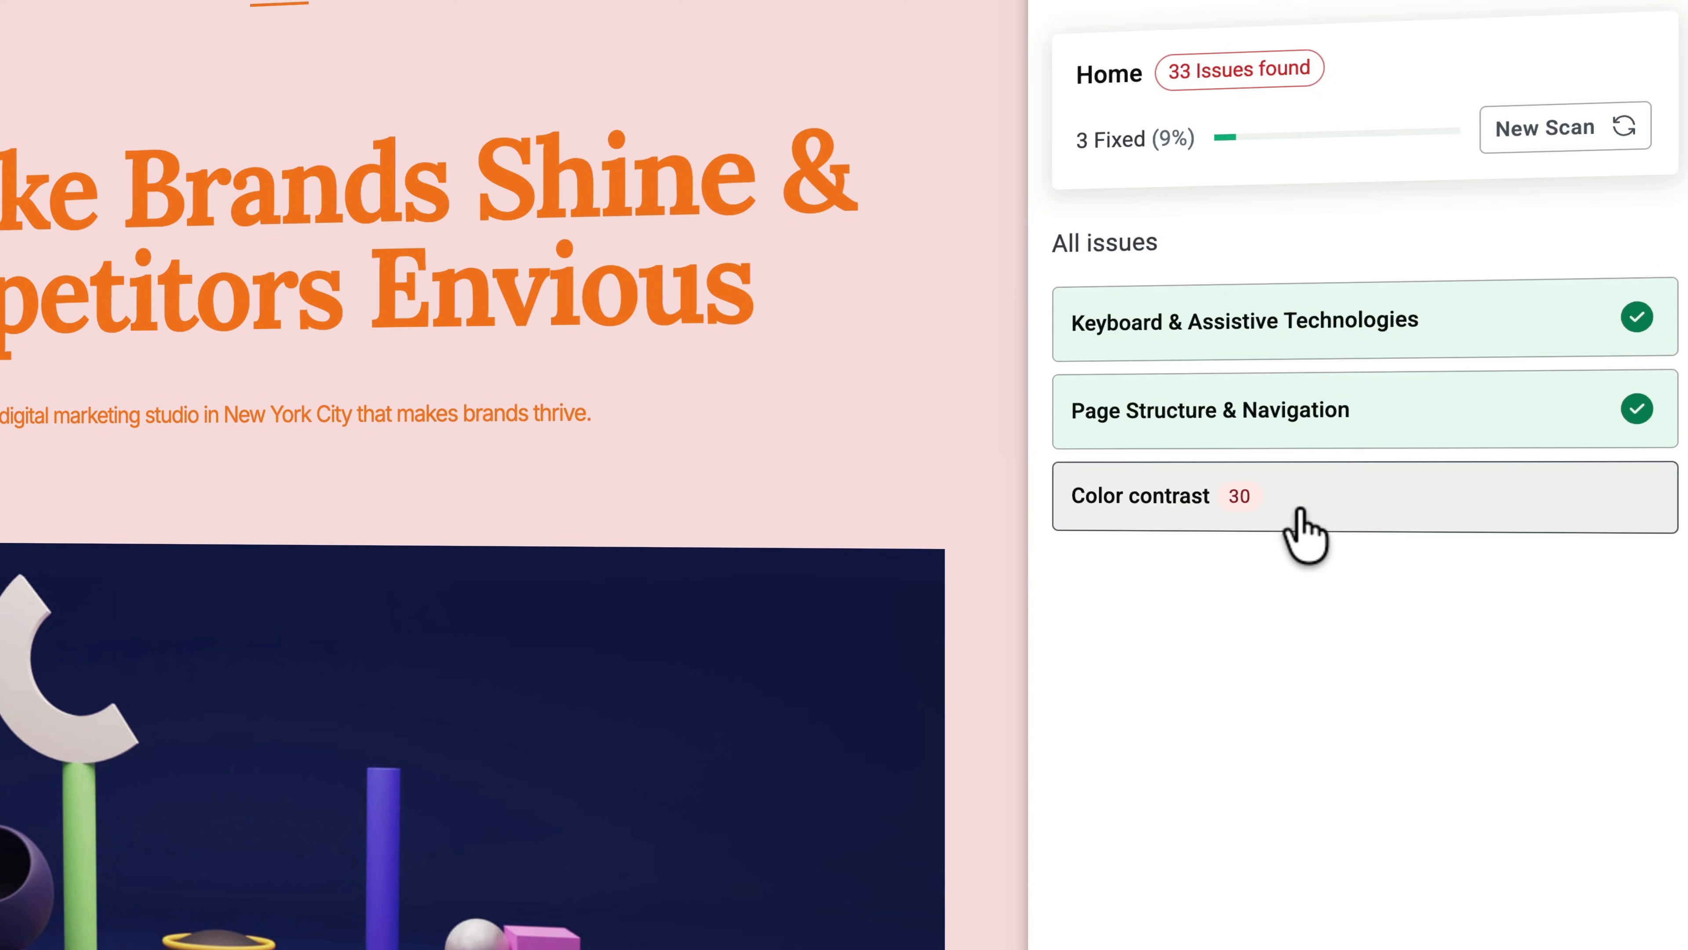
Step: Fix the color contrast of the white text by setting its orange background's lightness to 37%
left_click(1300, 517)
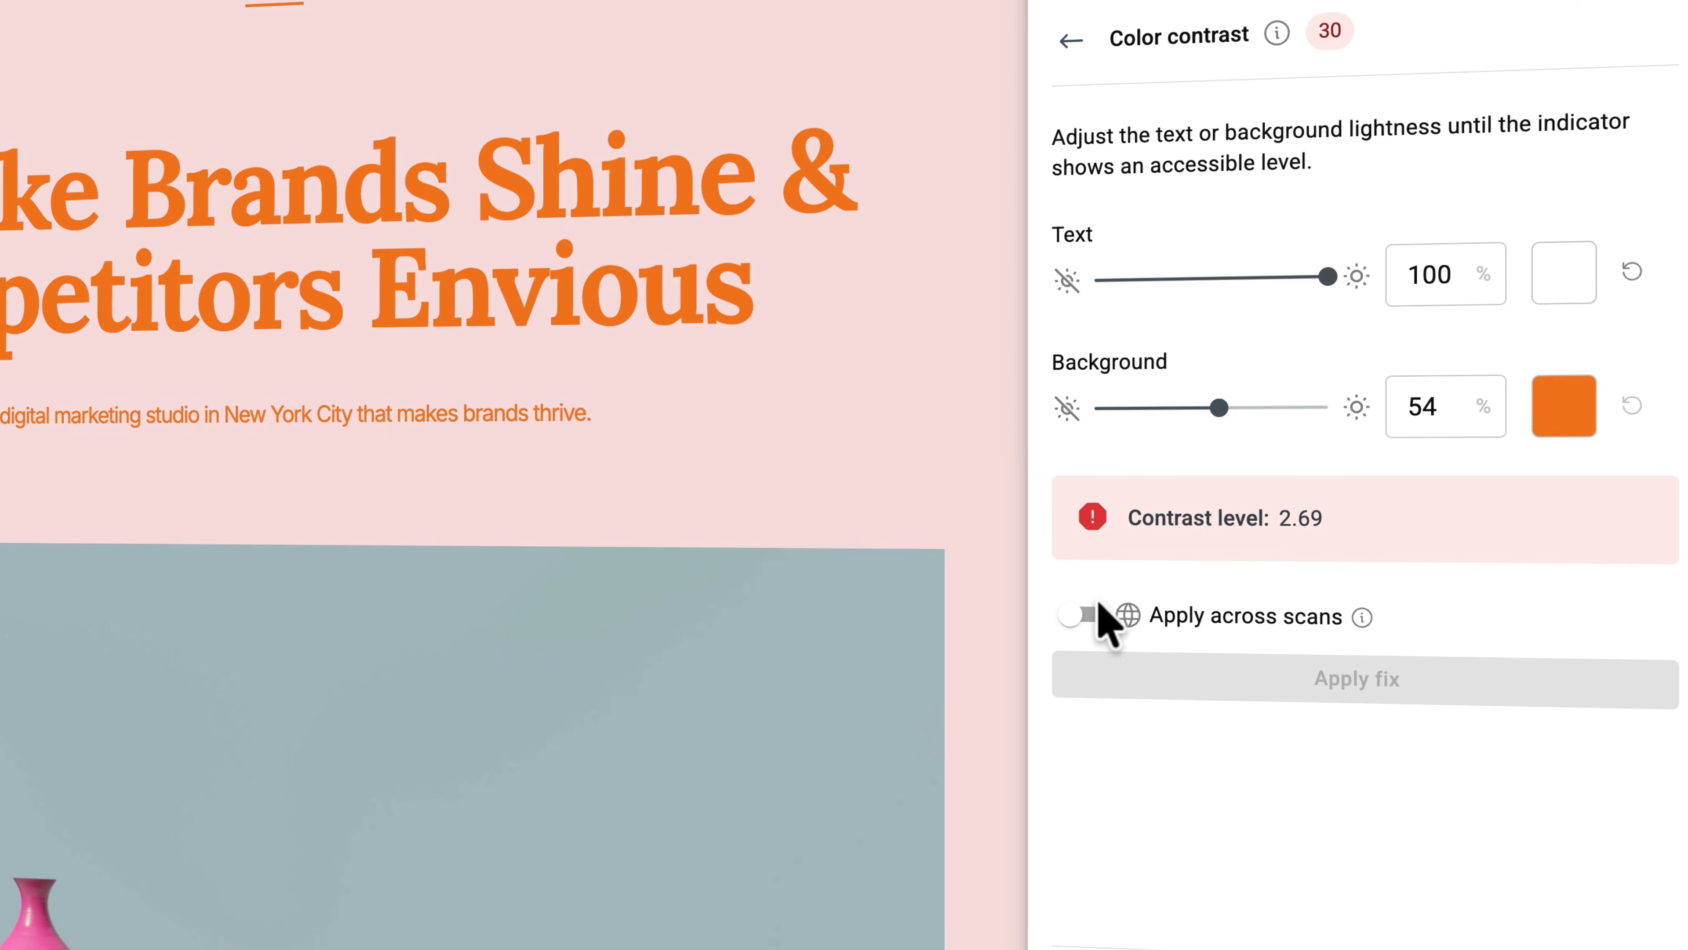
left_click_drag(1219, 407, 1179, 407)
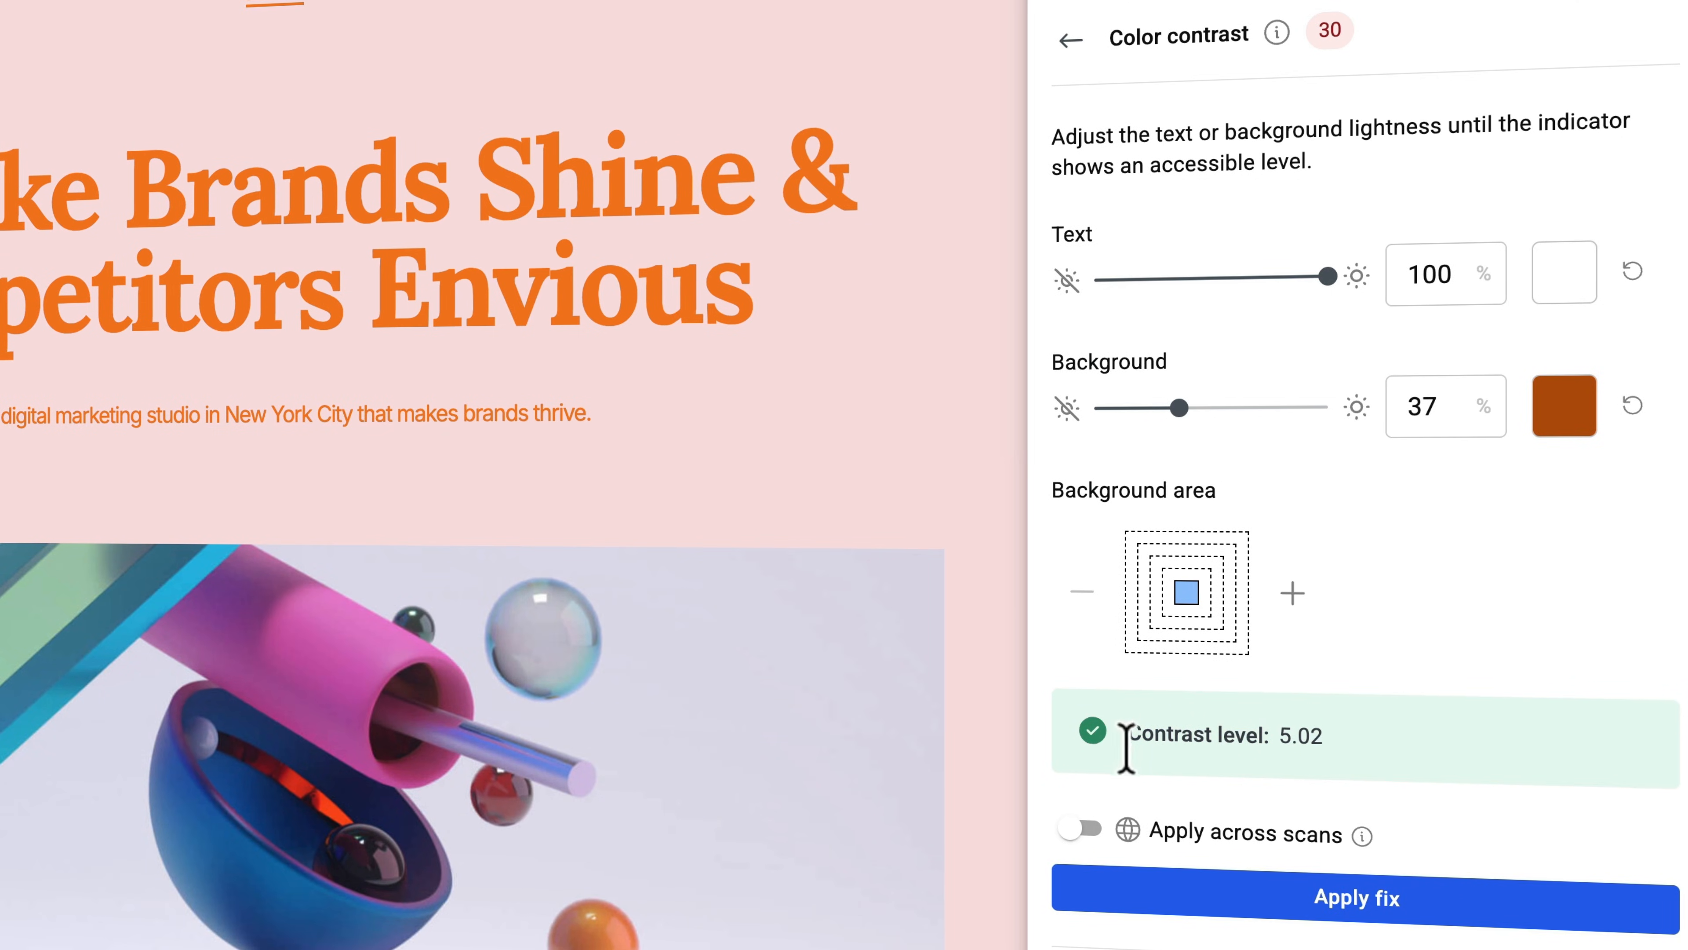
left_click(1425, 906)
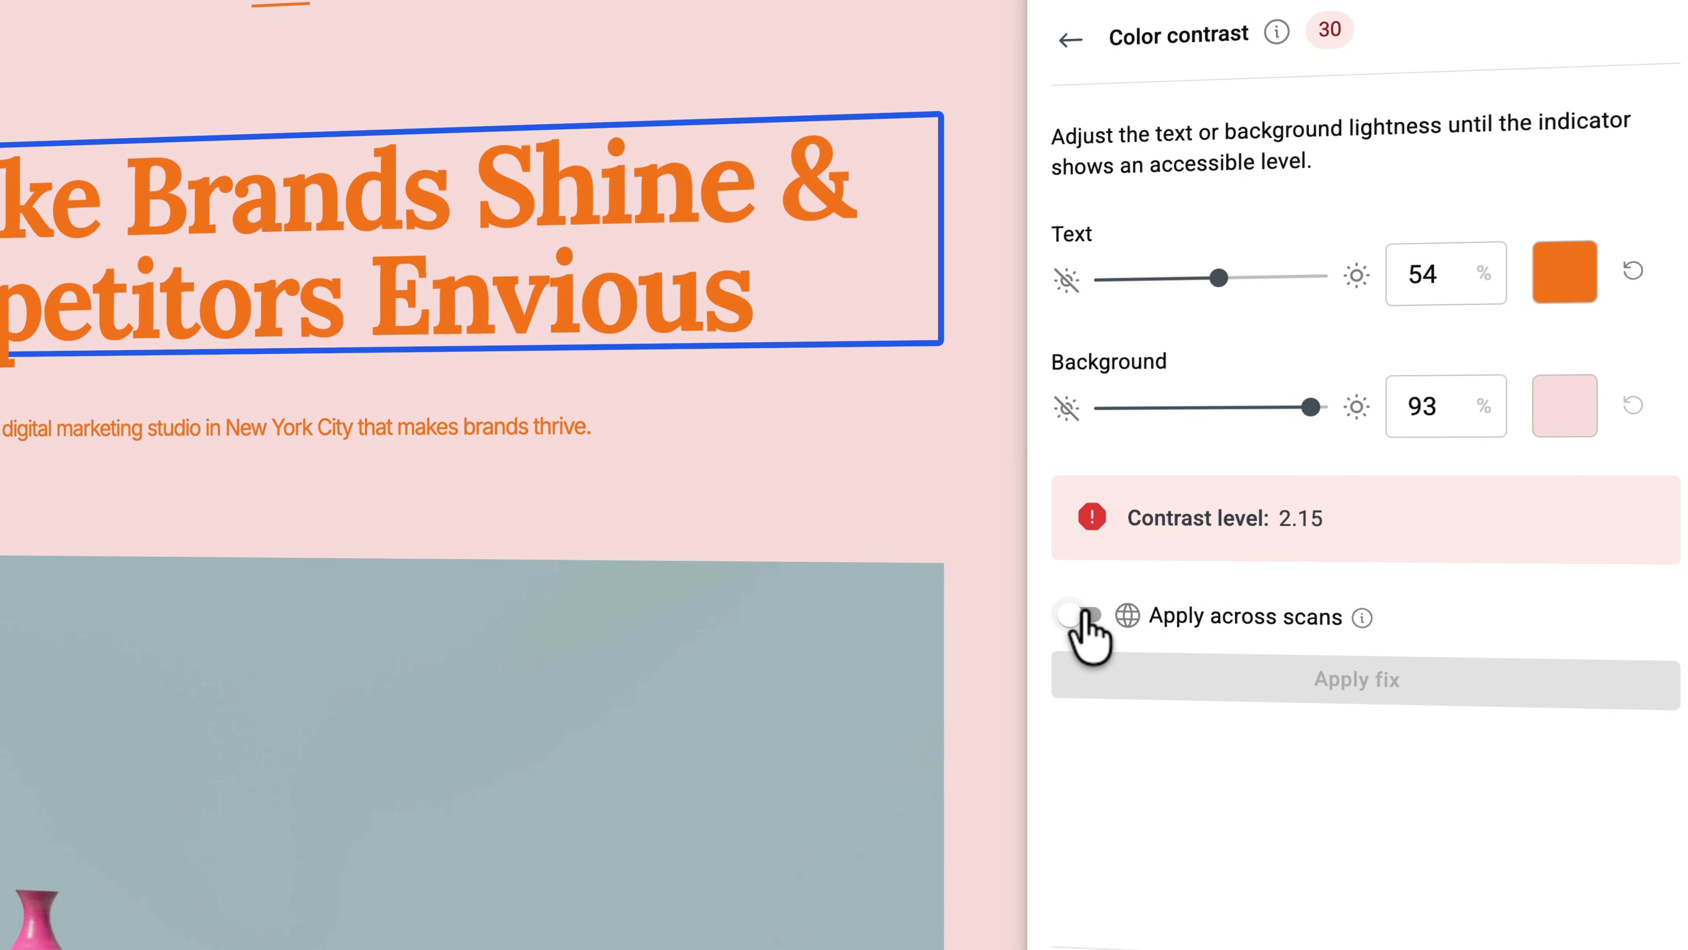
Step: Set the background lightness to 32% for the hero heading and 29% for the 360° Creative heading, applying both fixes across scans
left_click_drag(1306, 409, 1167, 409)
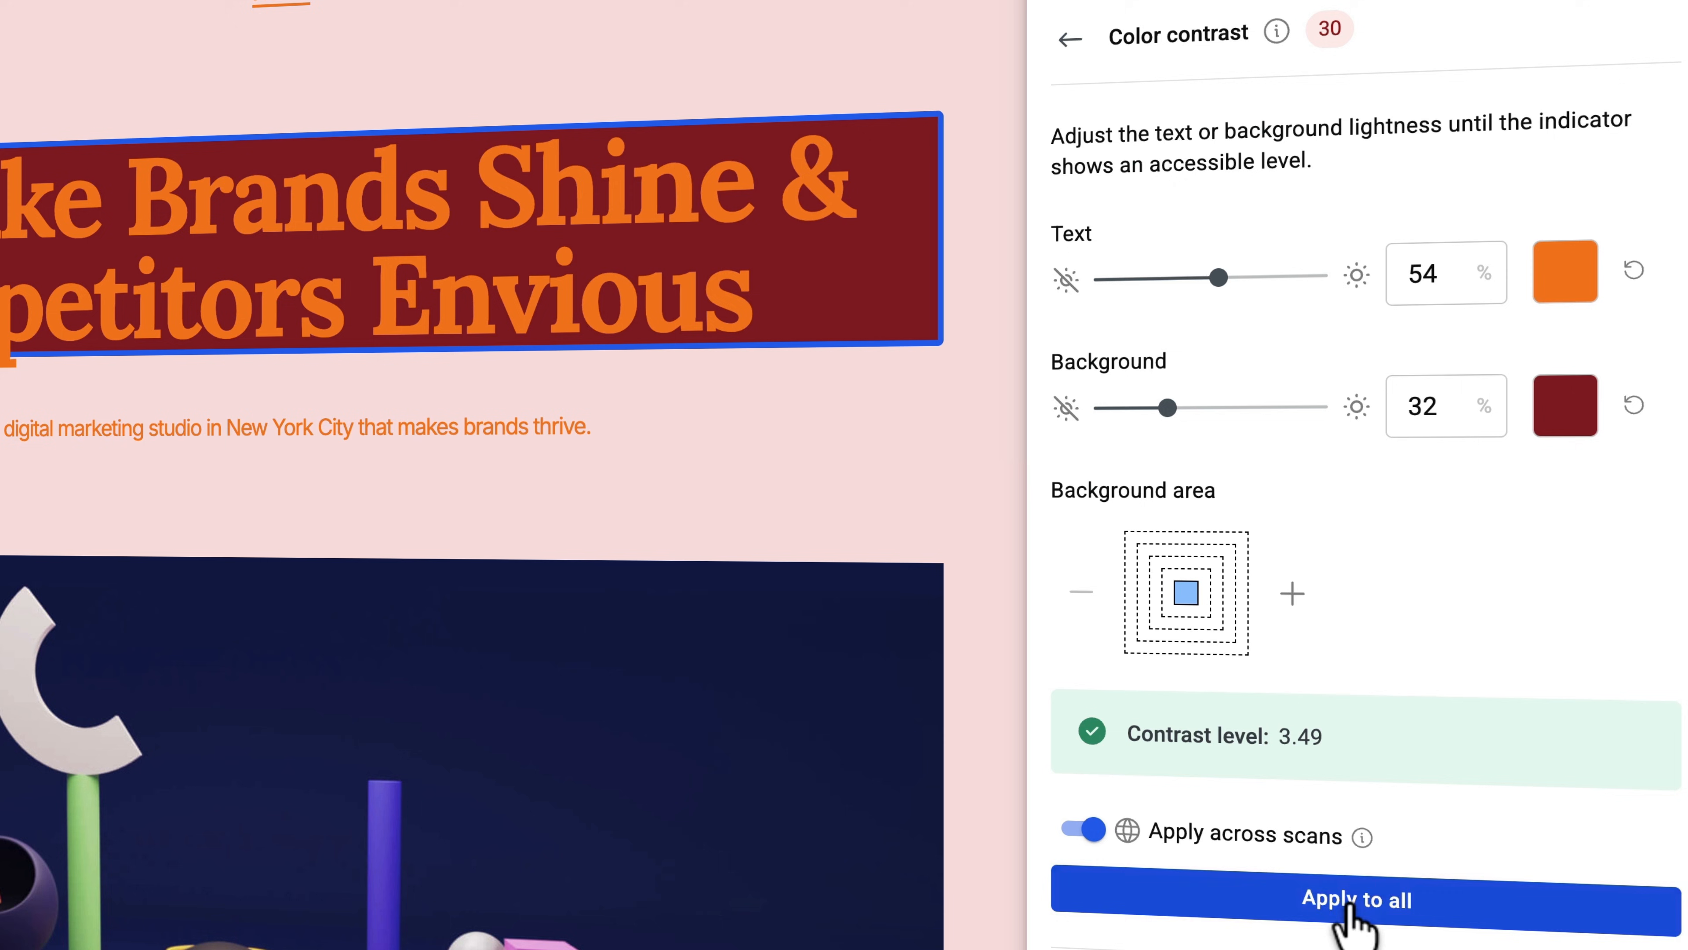
left_click(1351, 921)
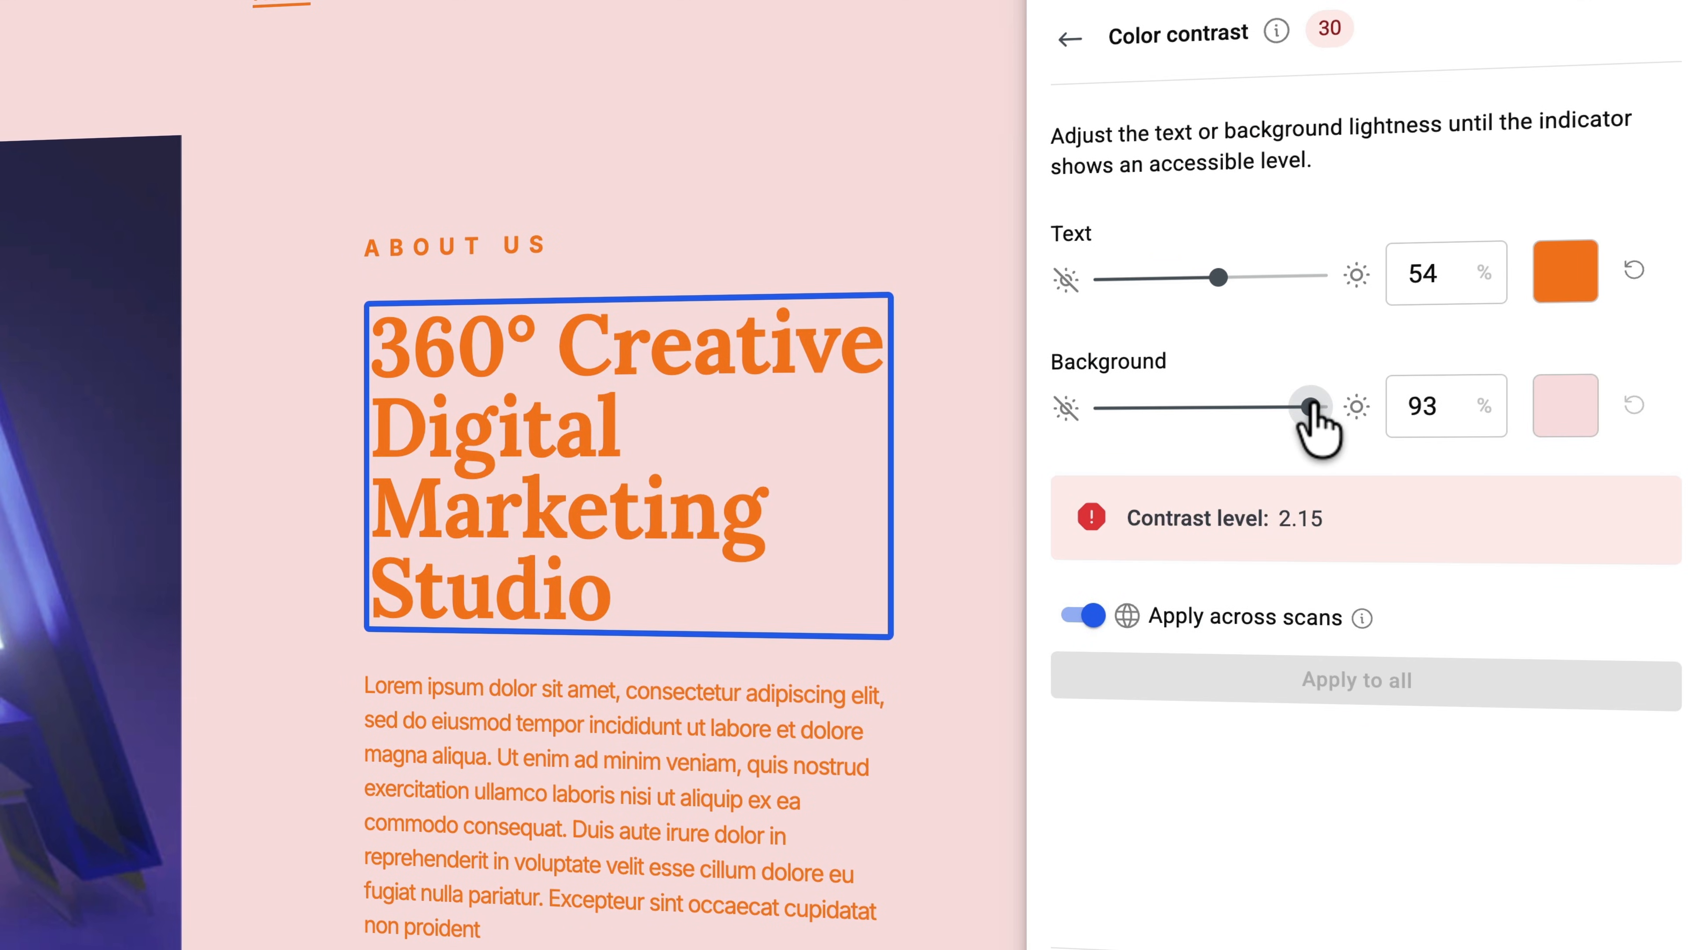
left_click_drag(1310, 407, 1162, 408)
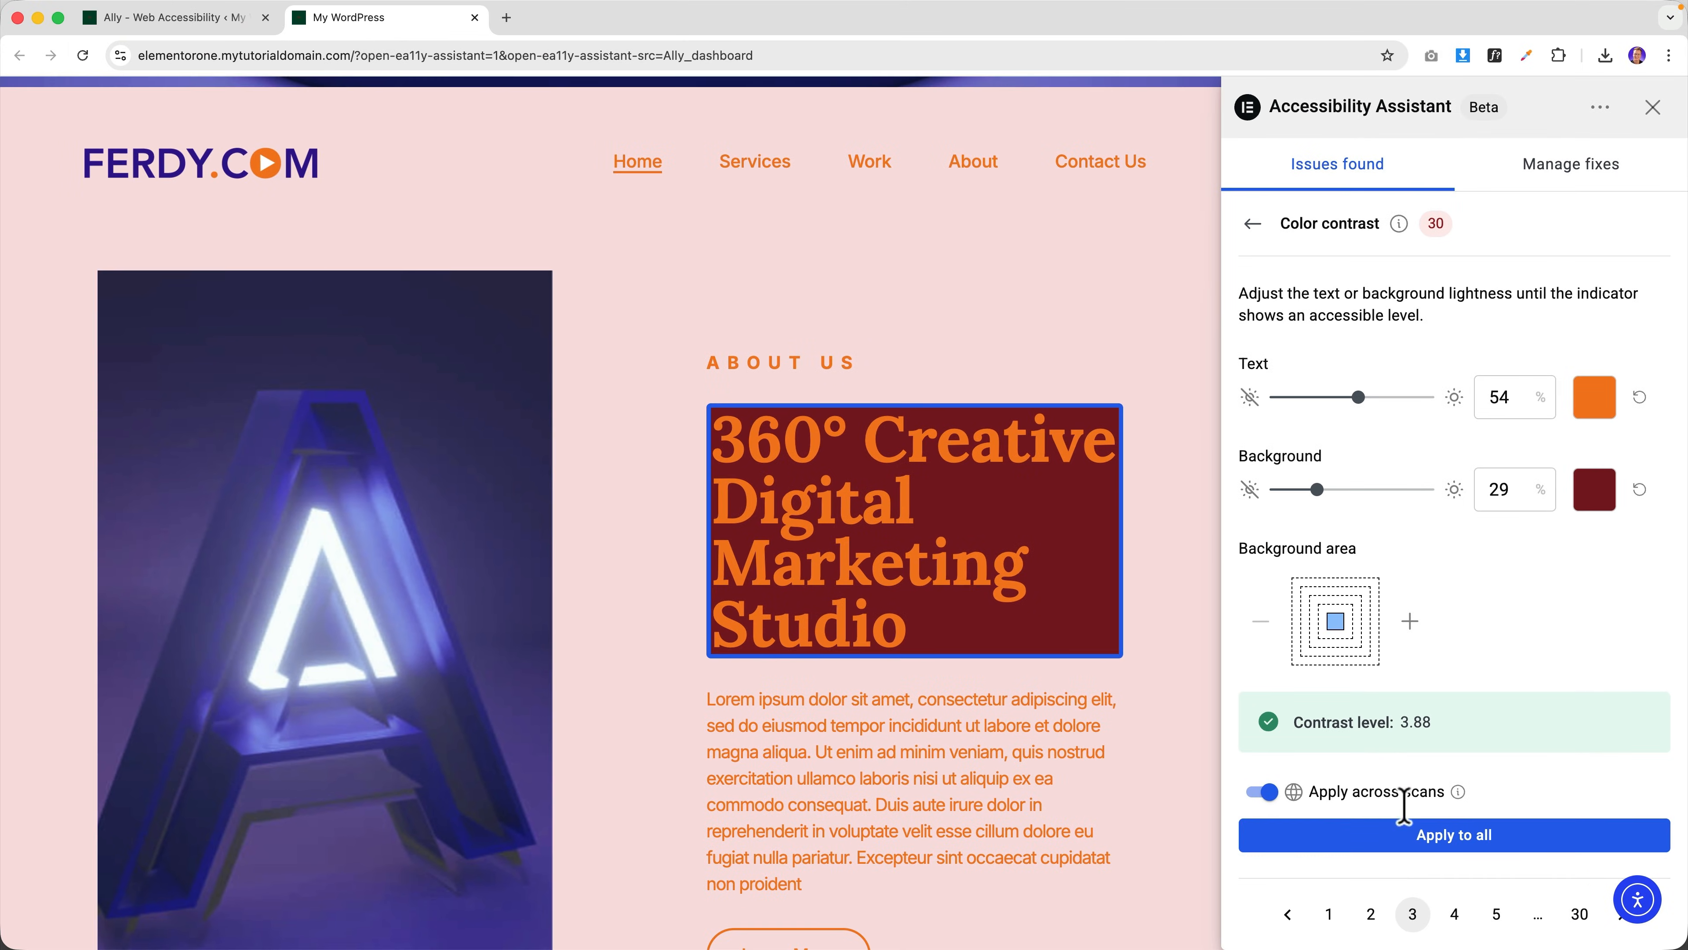
left_click(1425, 836)
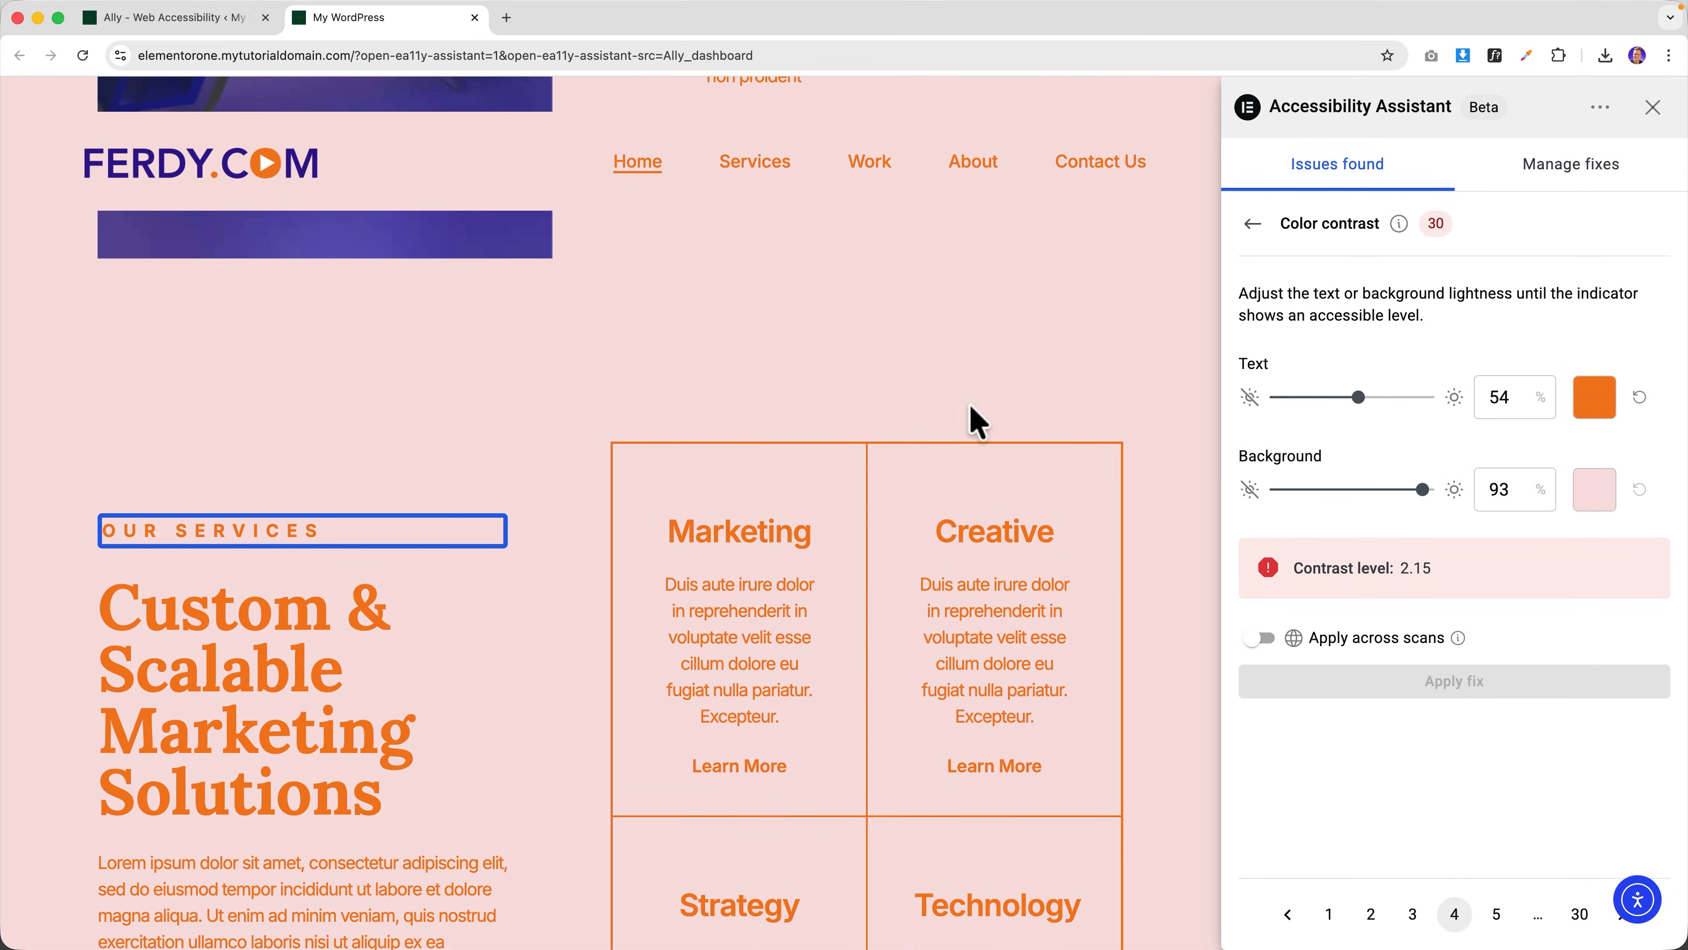
Step: Close the Accessibility Assistant, review the contrast fixes on the live Home page, and close its browser tab
left_click(1653, 107)
scroll(973, 471, "up", 15)
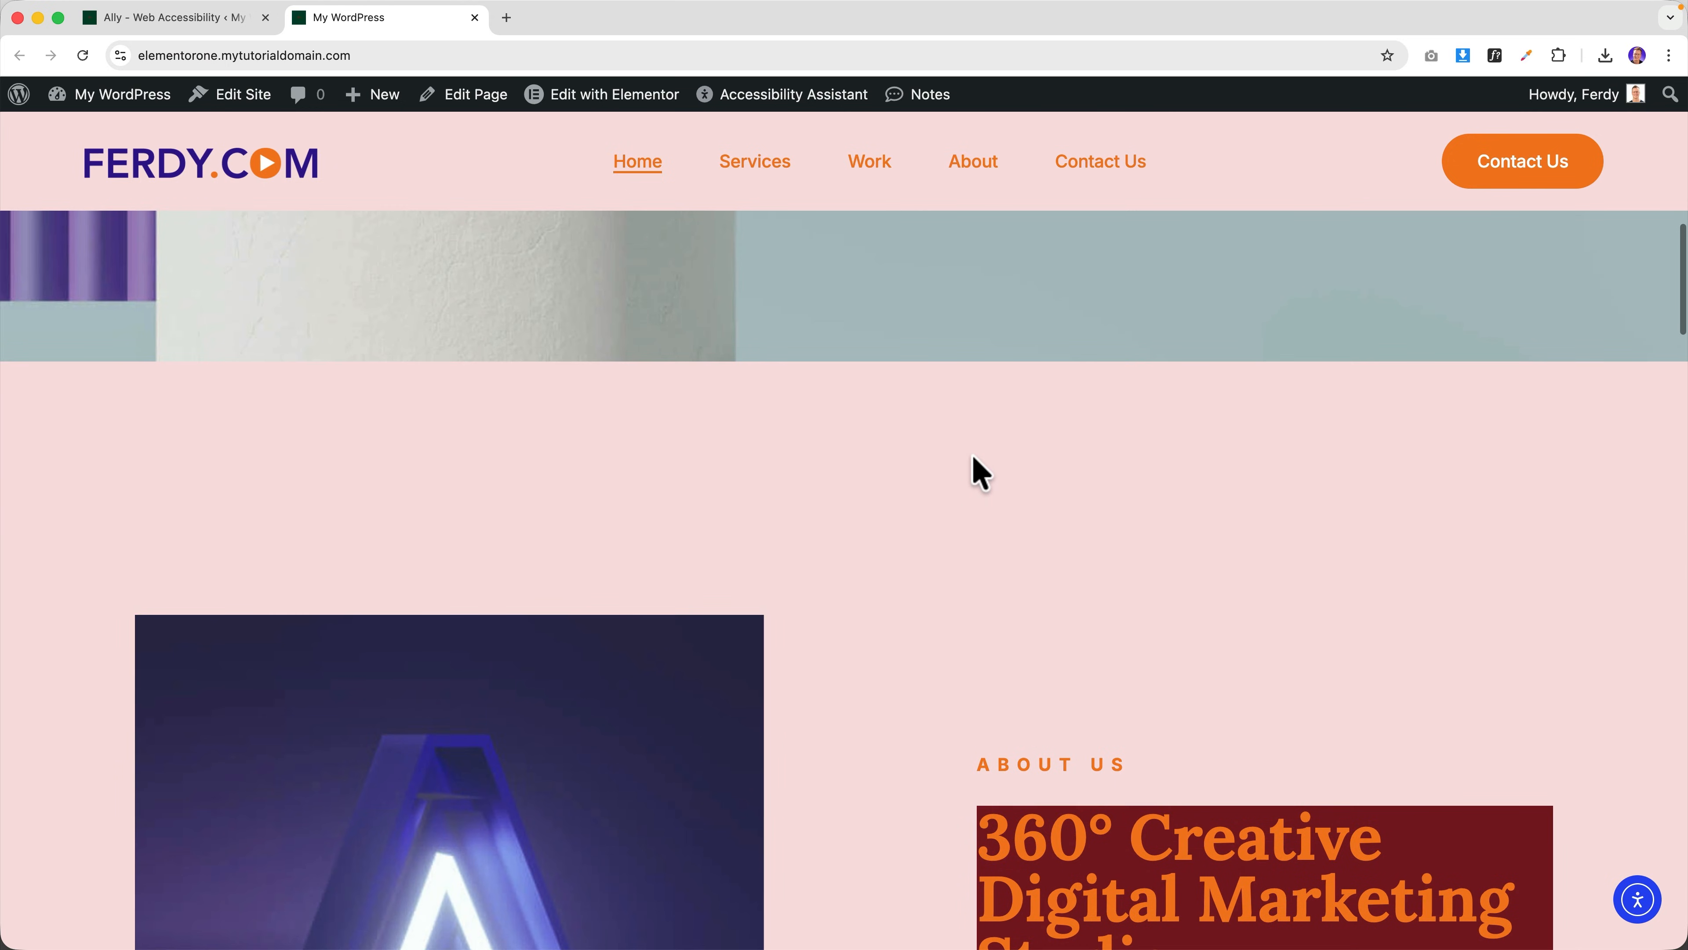
scroll(968, 498, "down", 10)
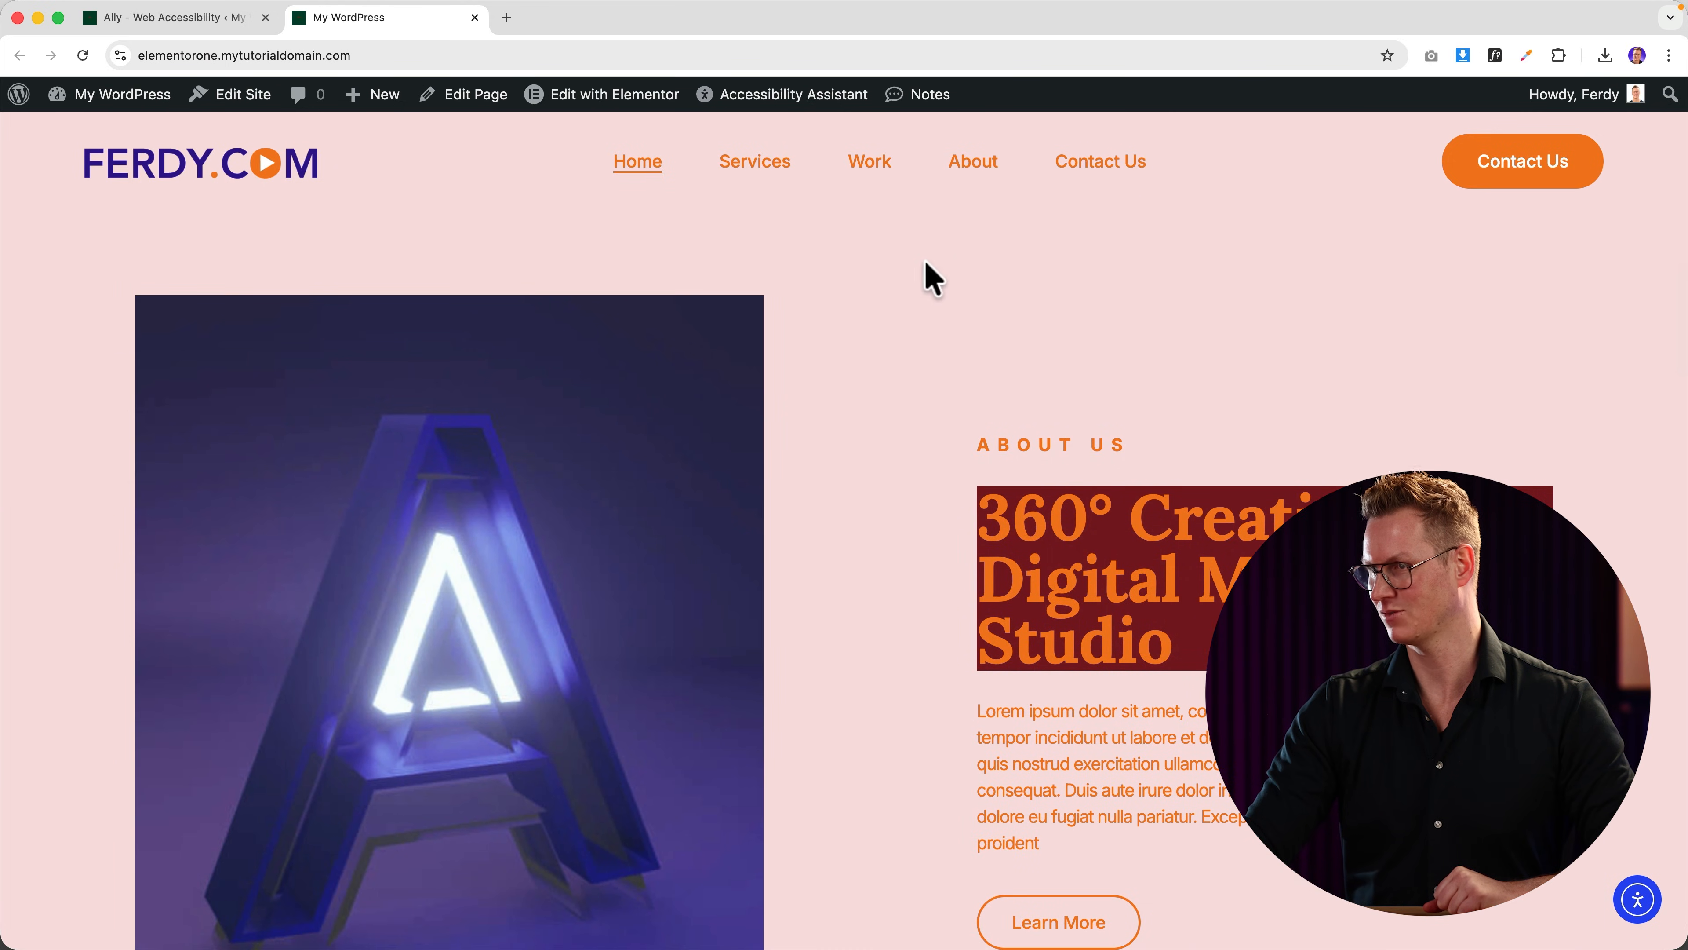
scroll(1119, 448, "down", 15)
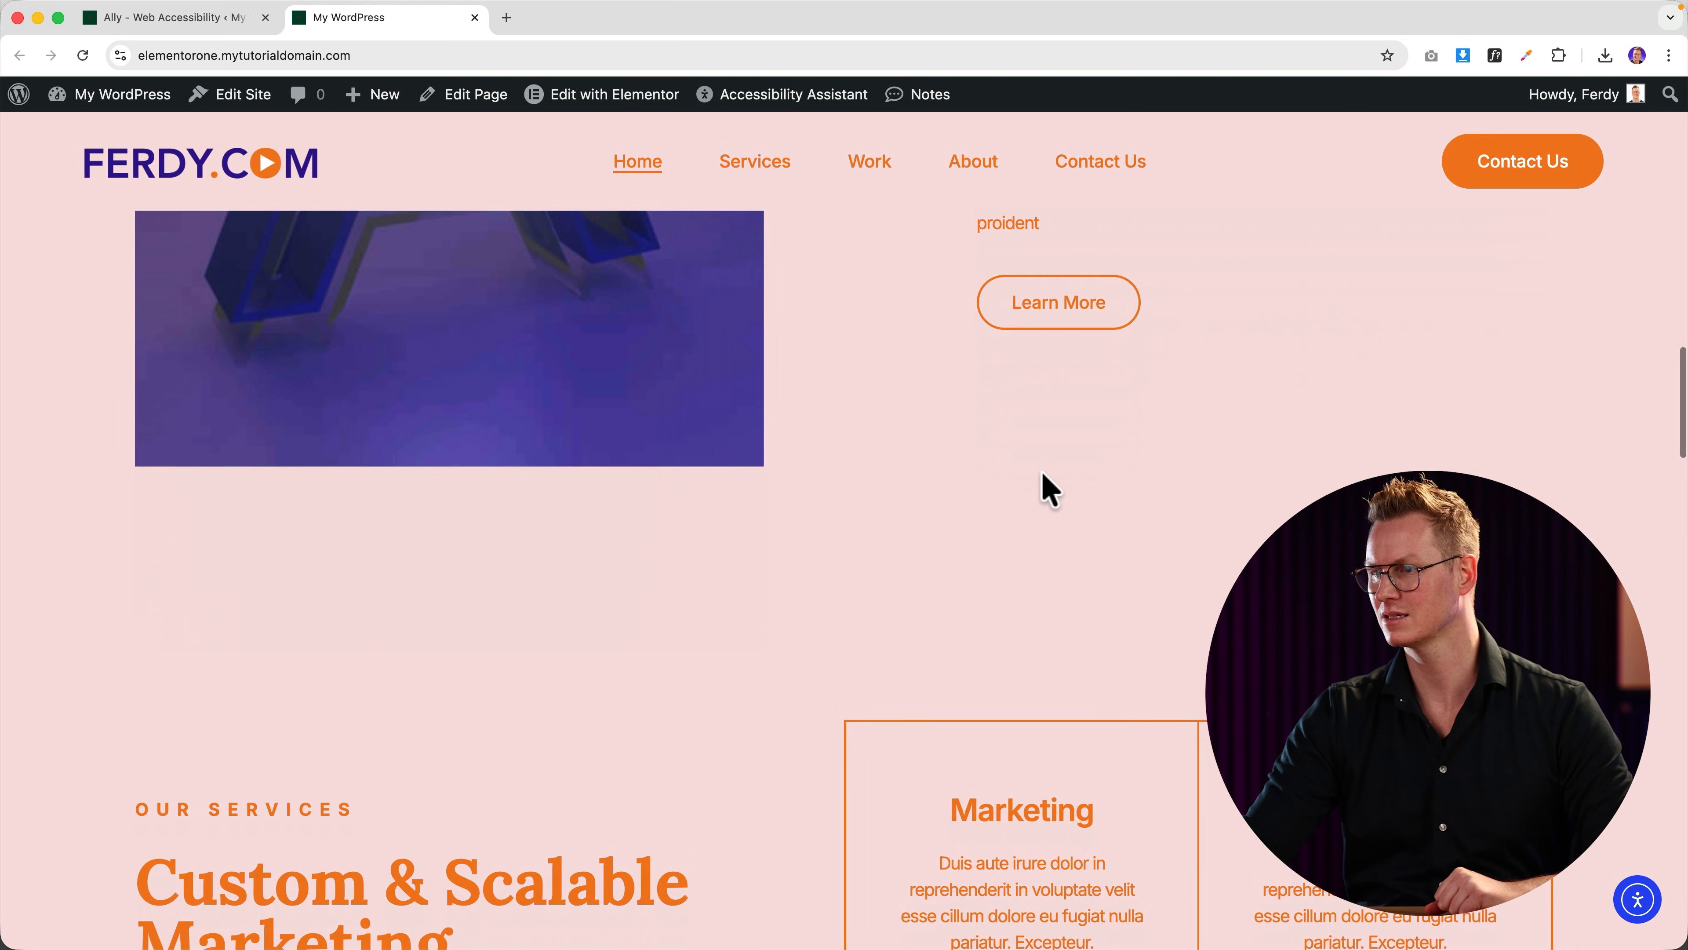
scroll(1041, 471, "up", 8)
scroll(1027, 484, "up", 10)
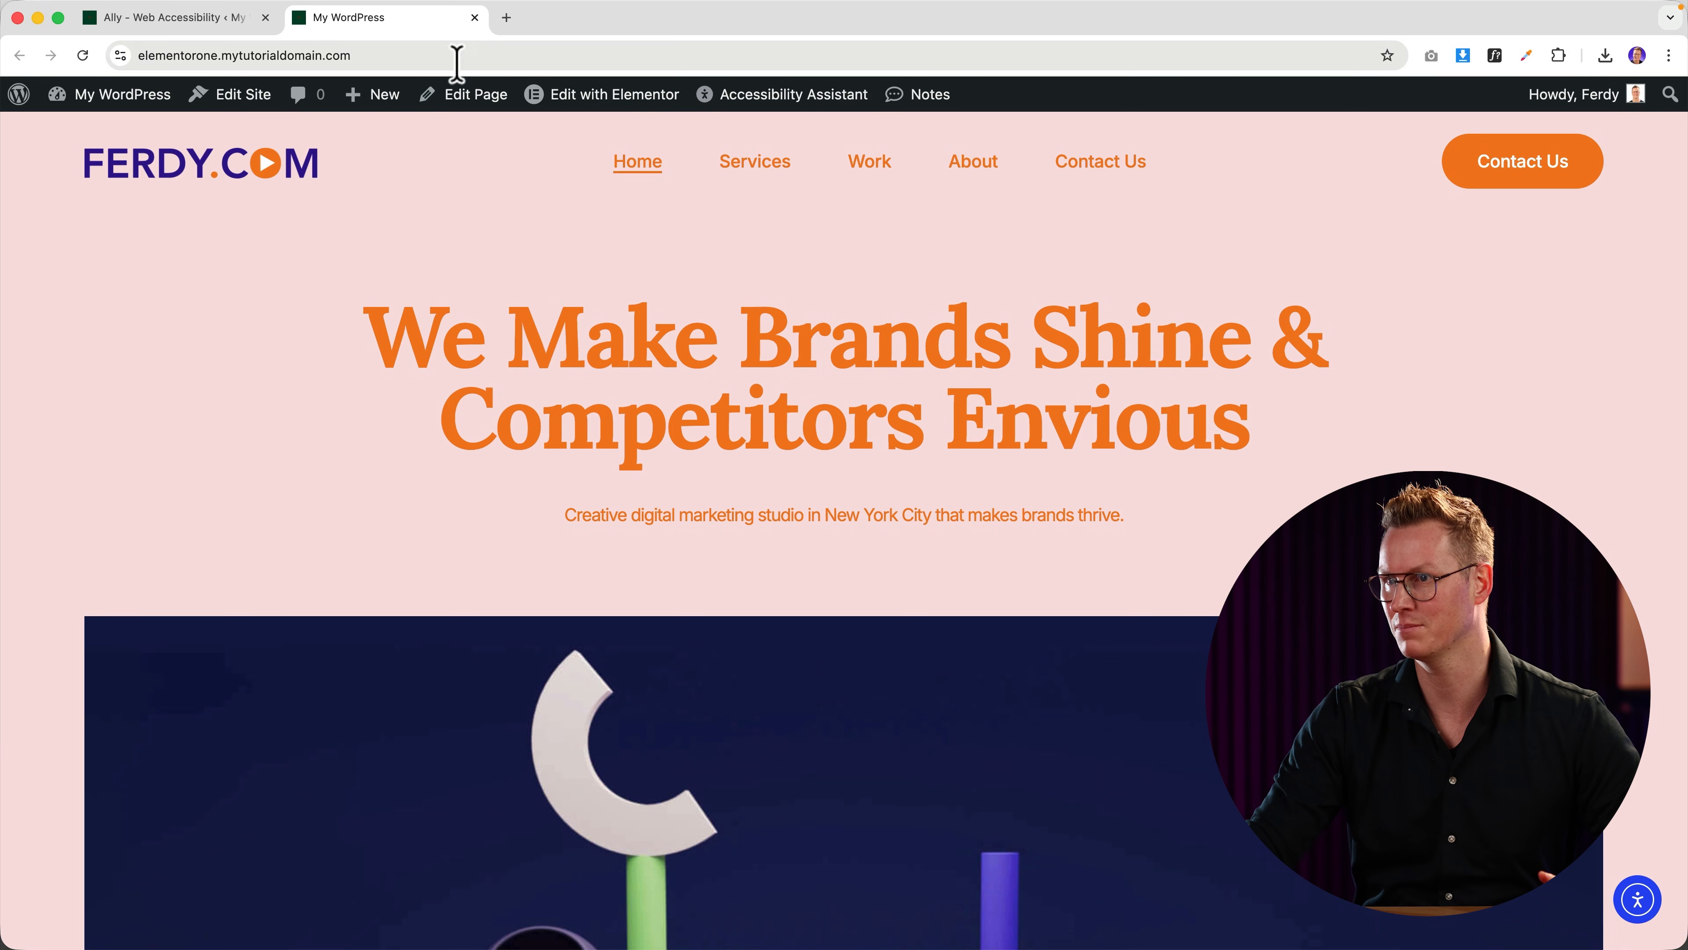
left_click(474, 18)
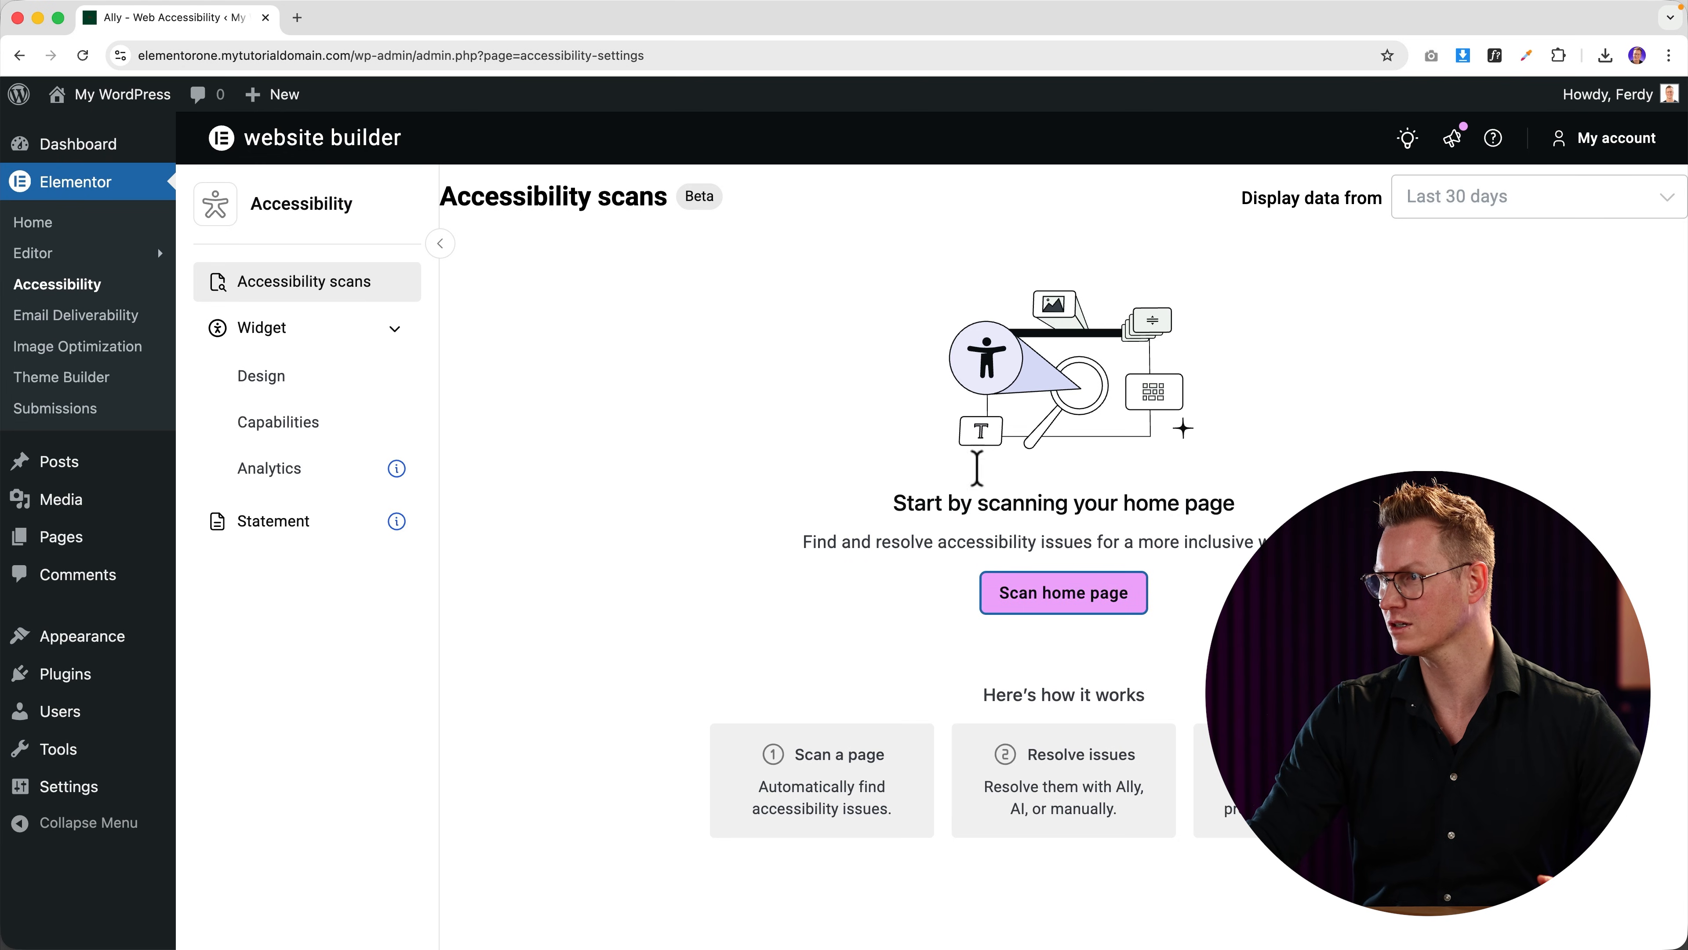
Step: Visit Email Deliverability, then open Image Optimization and dismiss its getting-started video
left_click(79, 315)
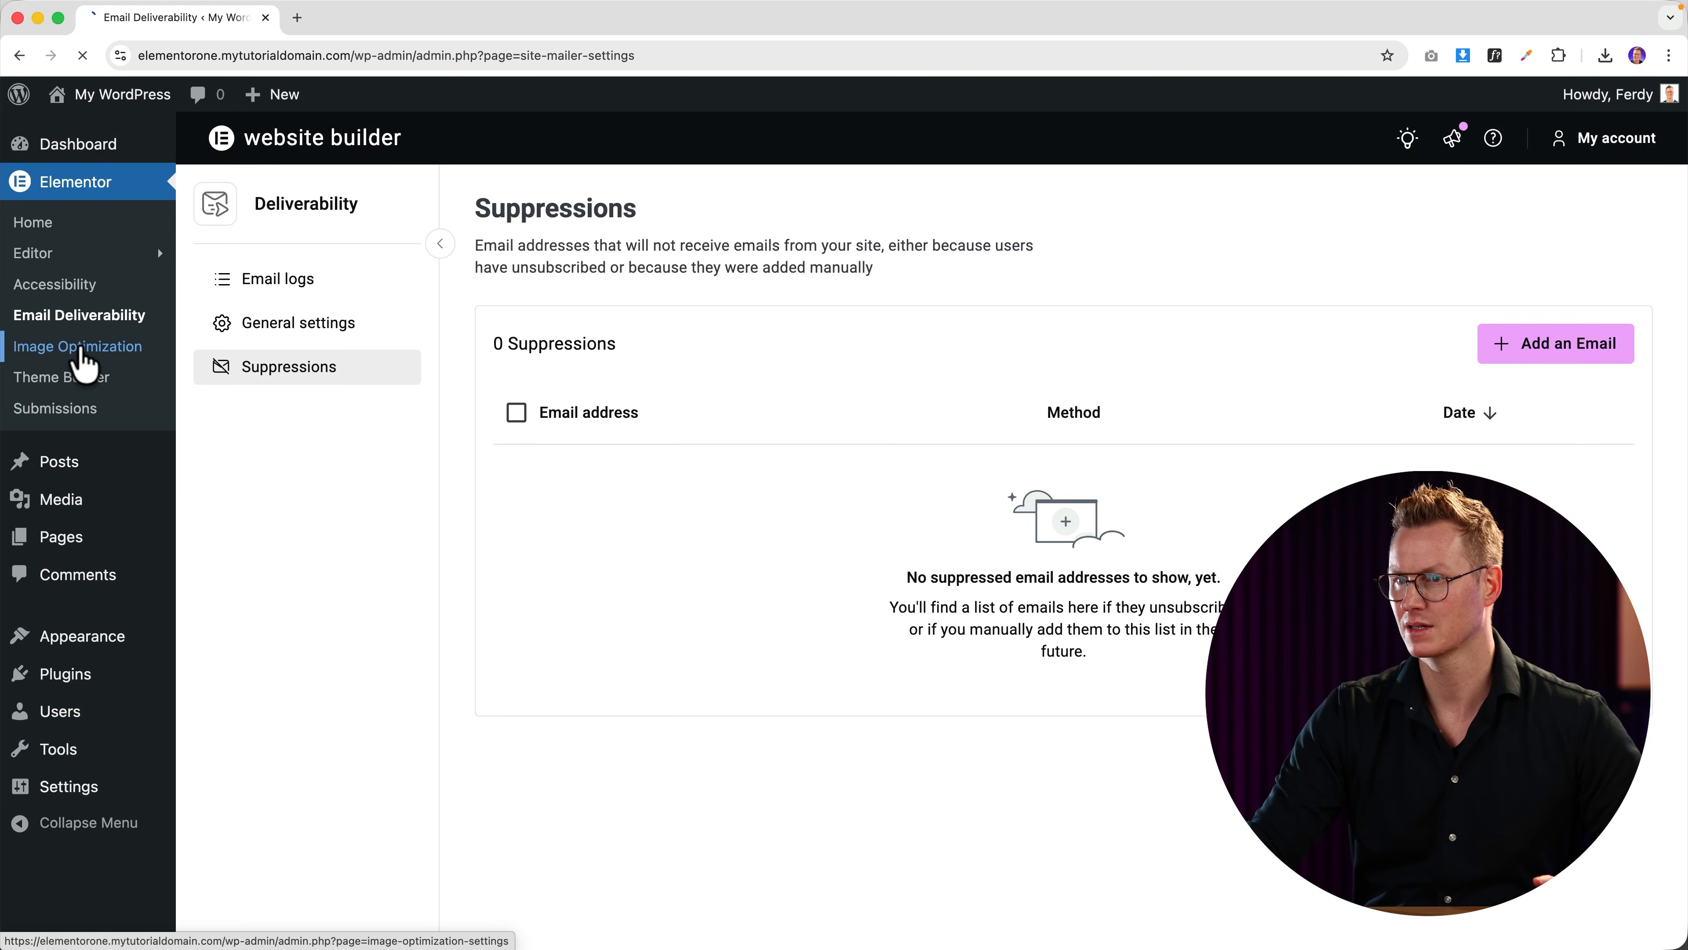
left_click(81, 350)
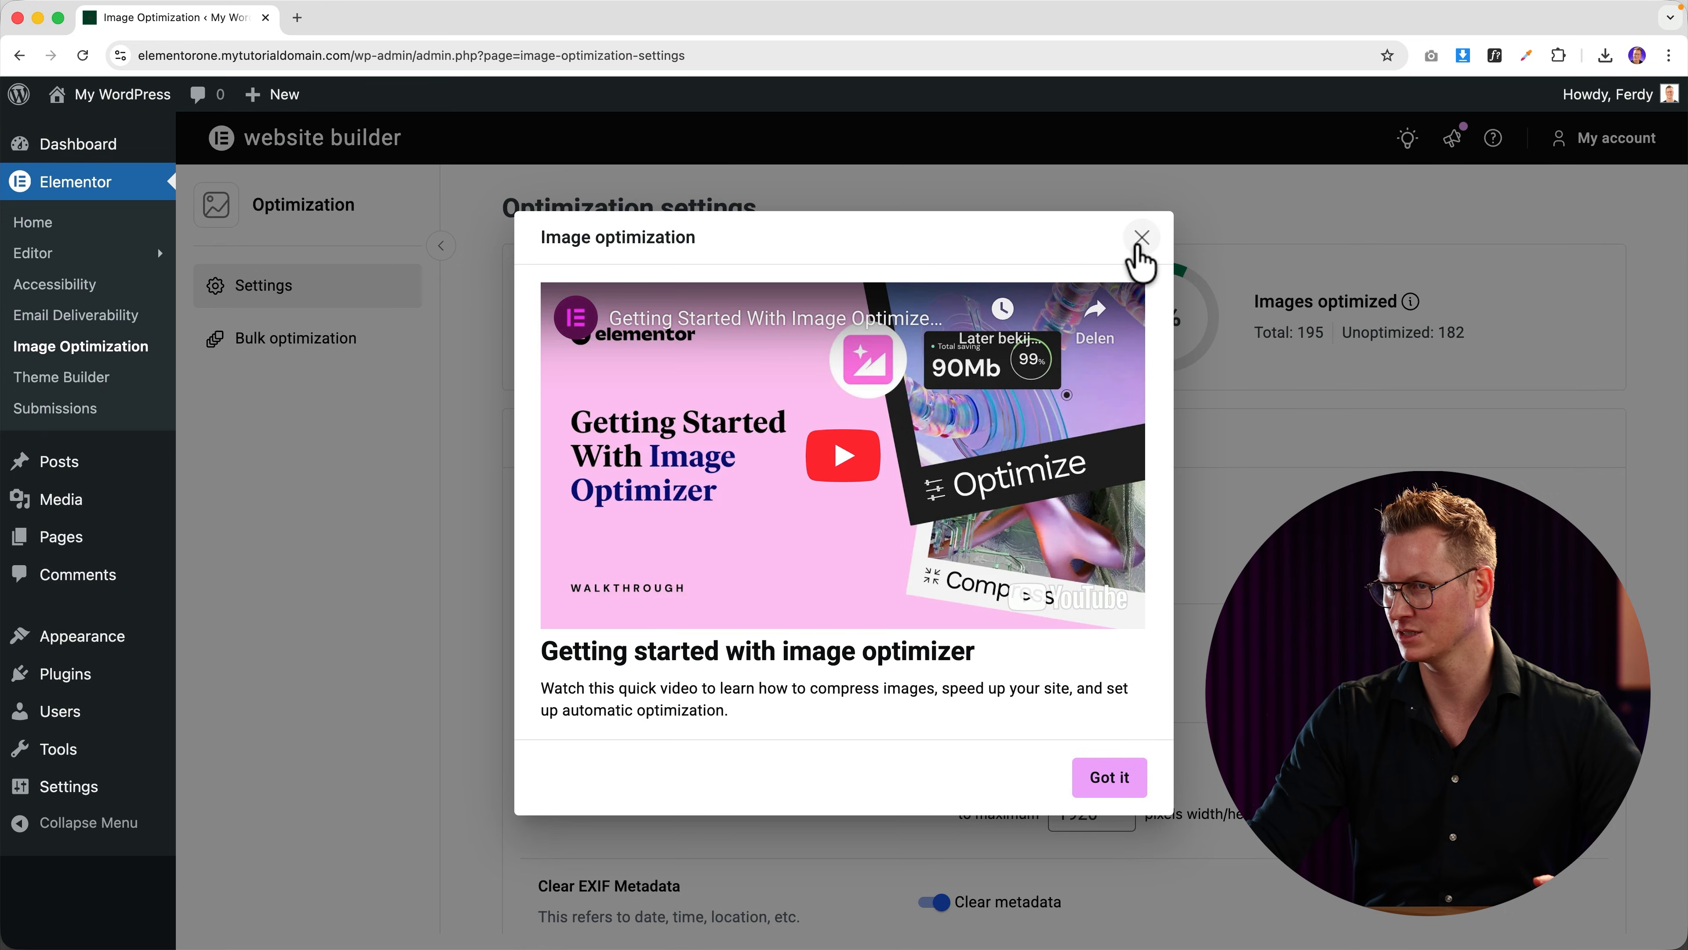
left_click(1141, 240)
Step: Examine the image optimization settings for compression, resizing, metadata, backups, format conversion and file sizes, including the advanced actions
scroll(782, 444, "down", 3)
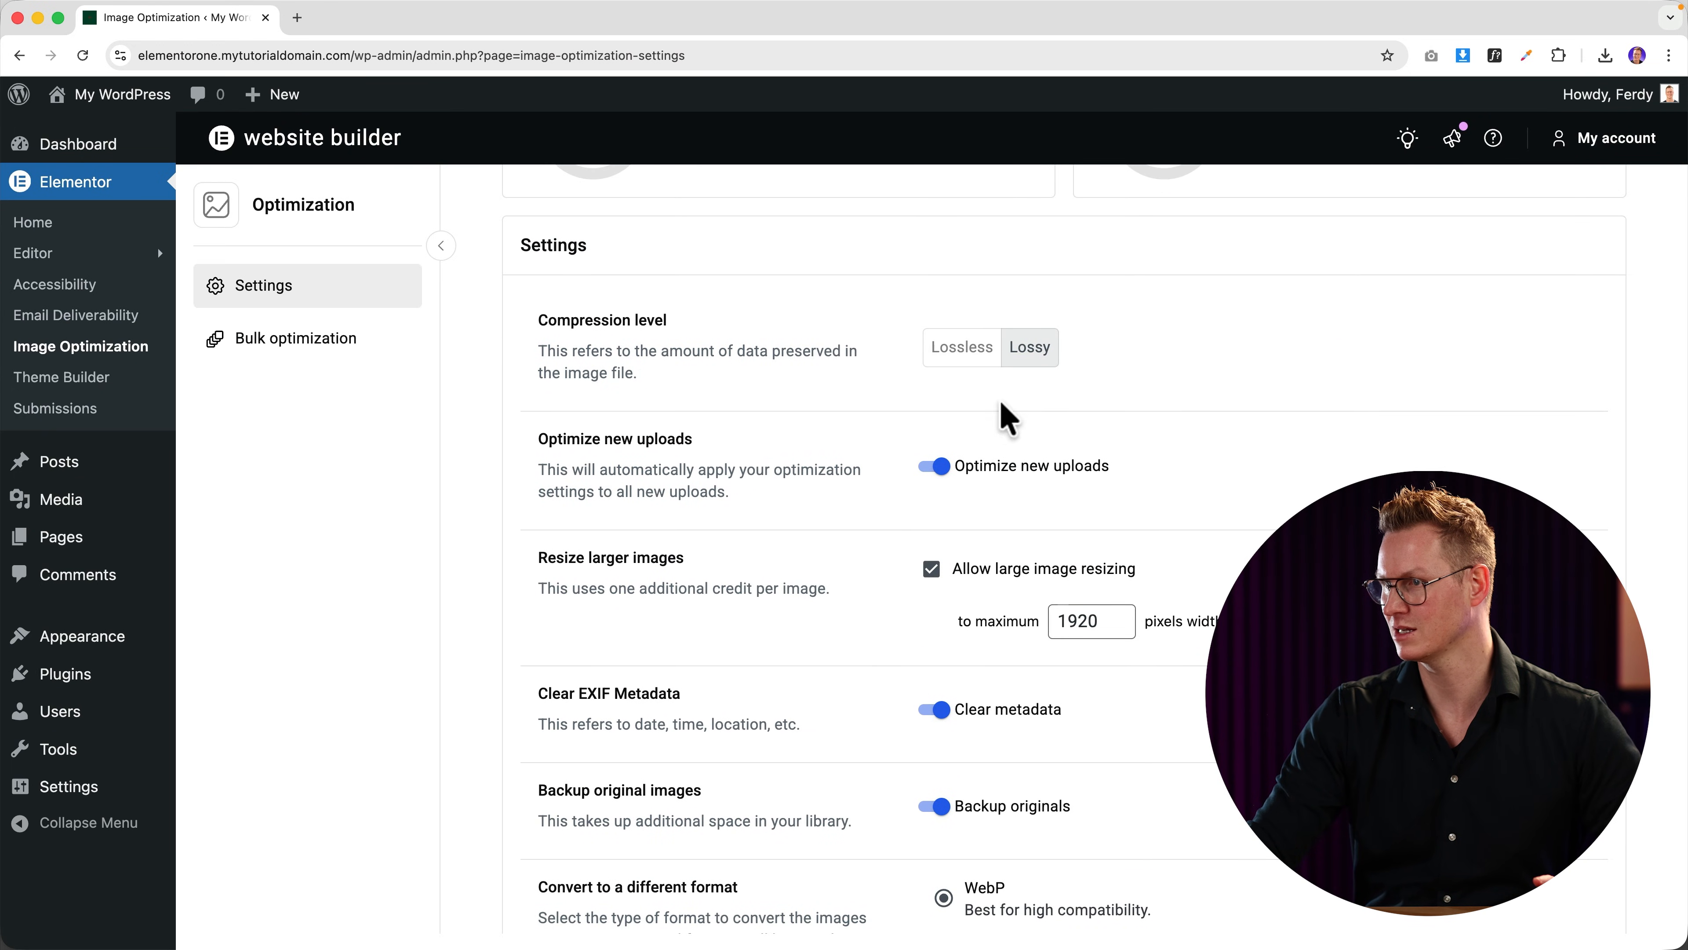
scroll(1033, 519, "down", 3)
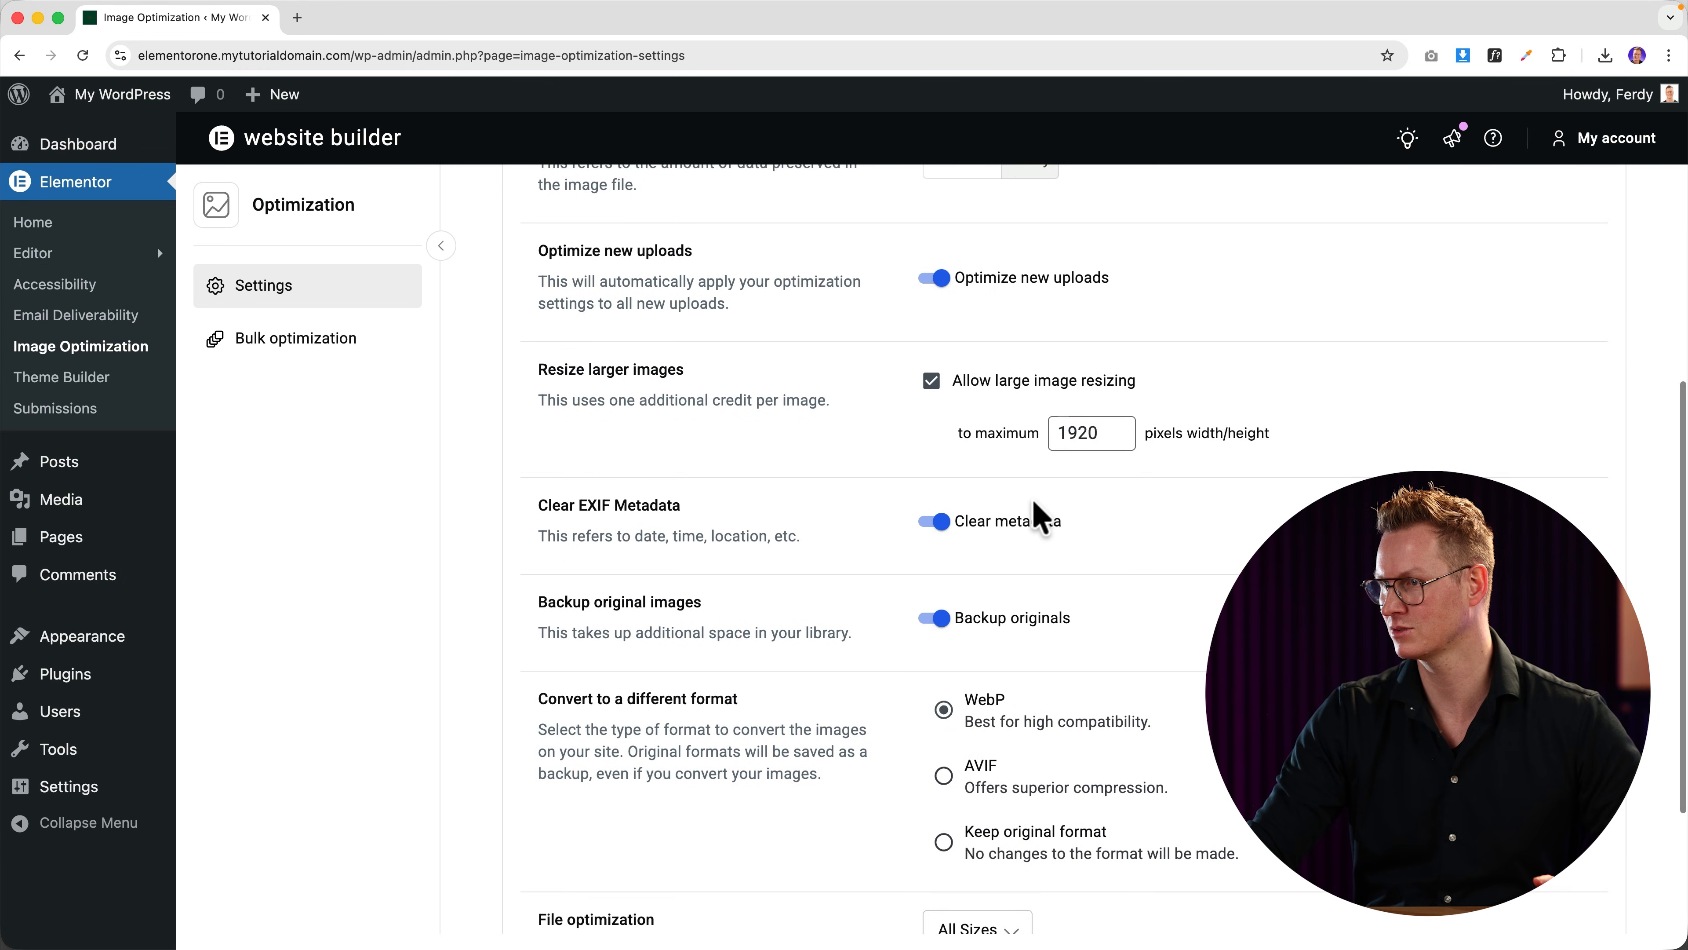
scroll(950, 506, "down", 3)
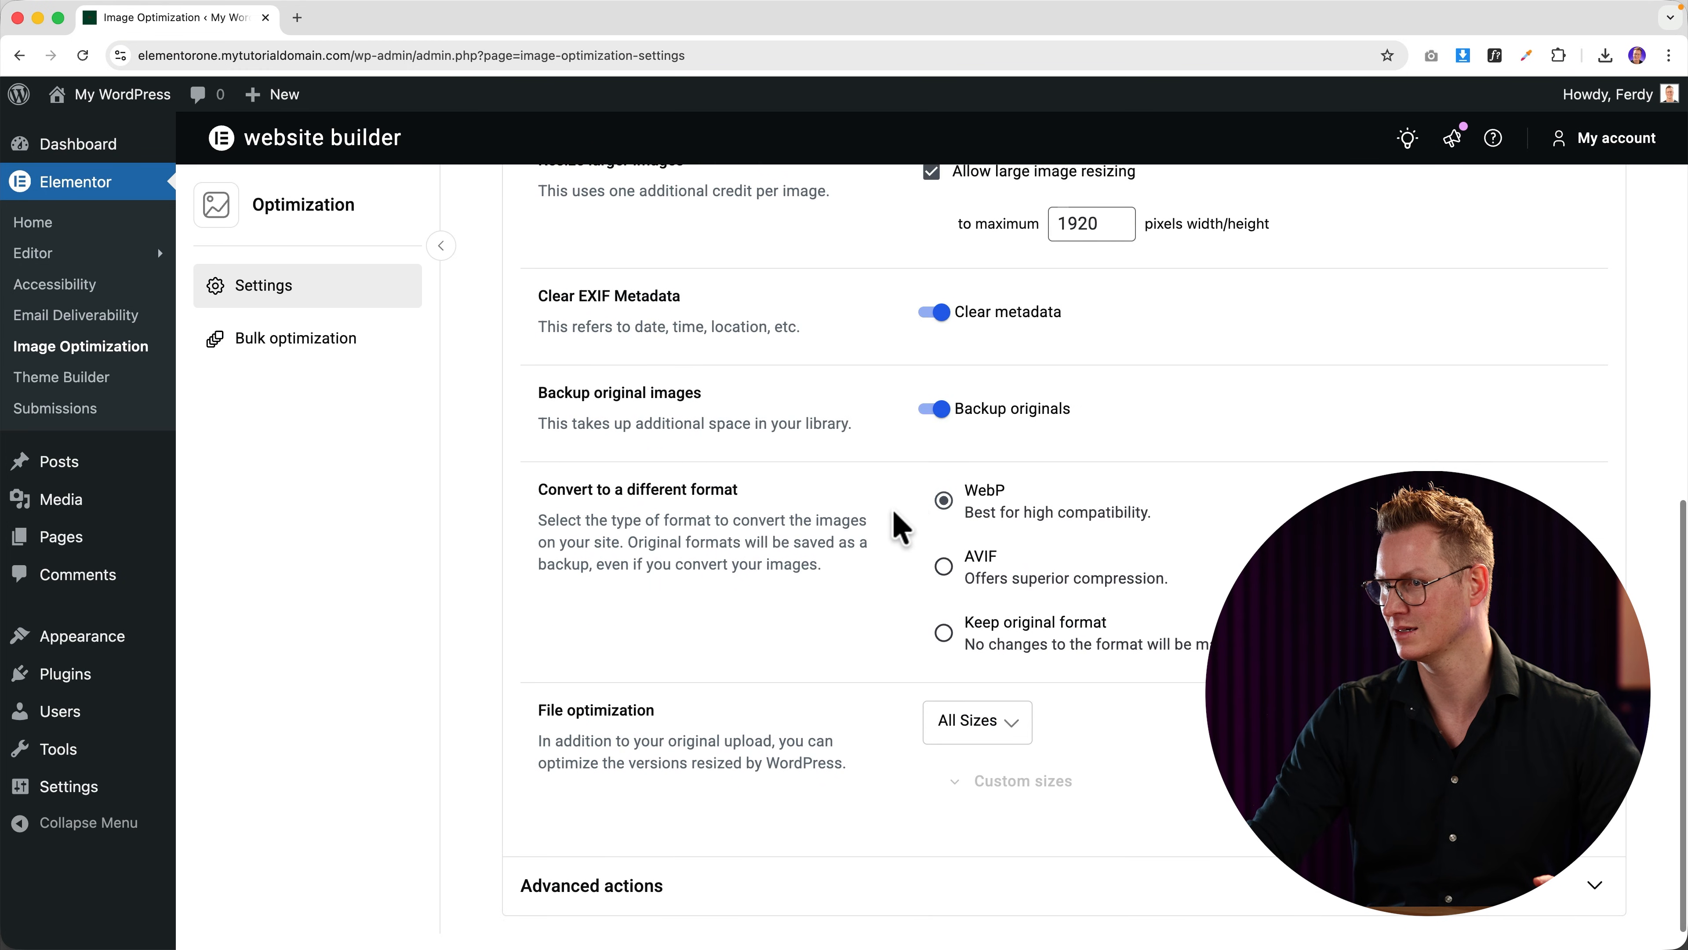
left_click(1010, 721)
left_click(1114, 735)
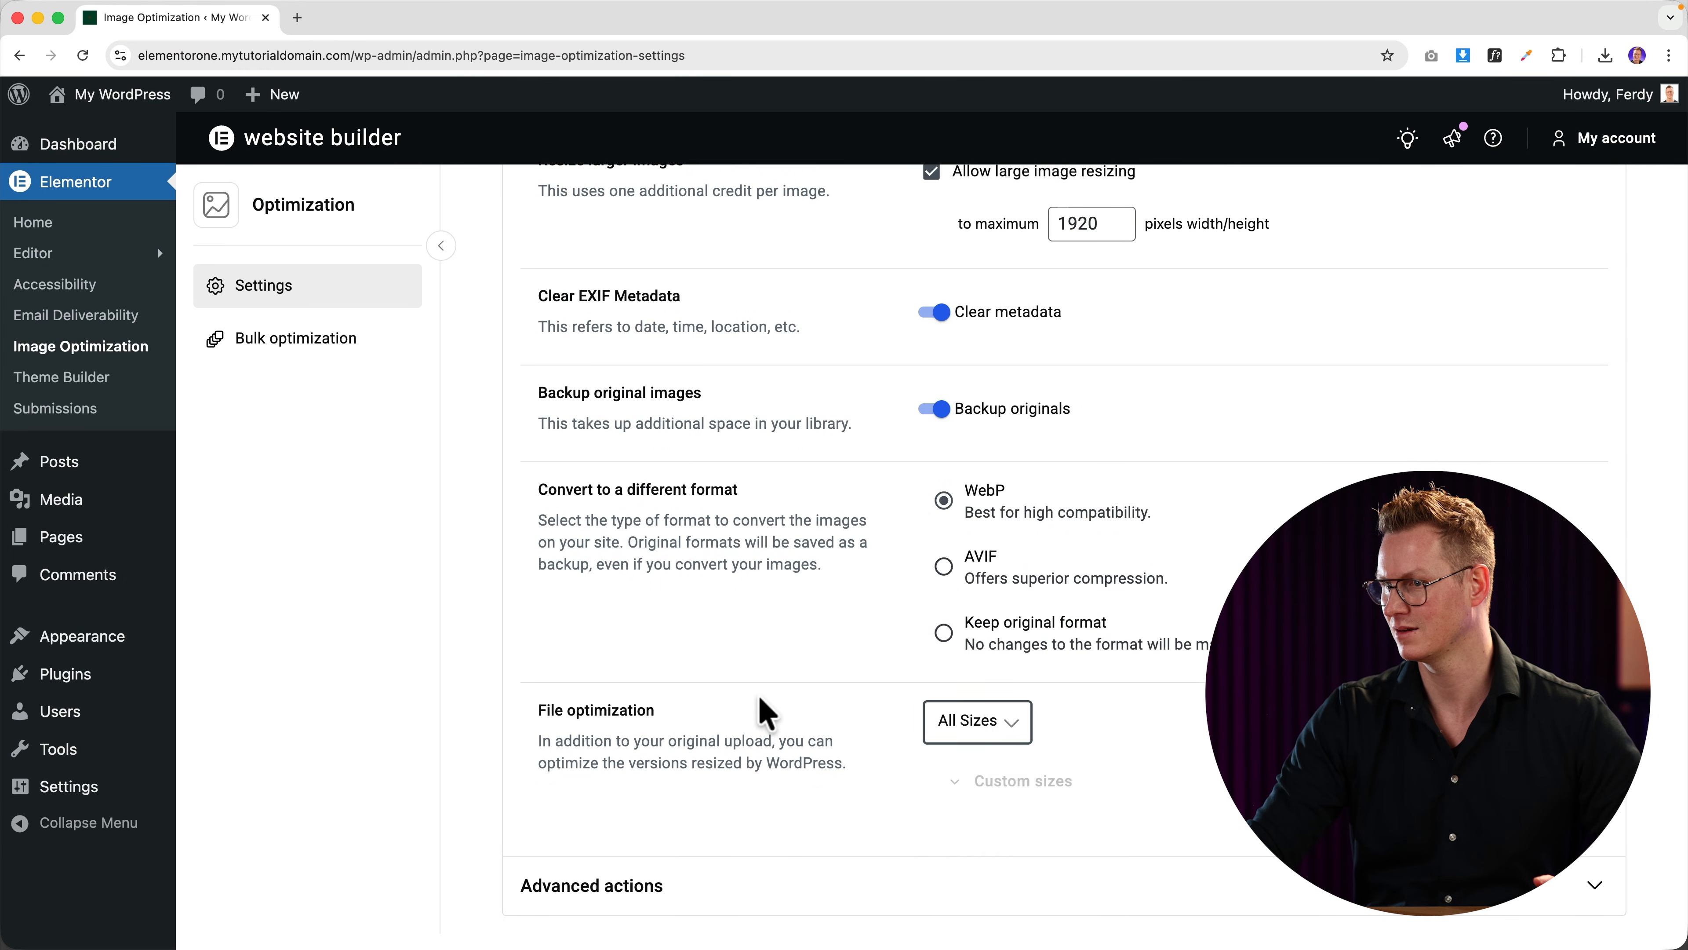
scroll(864, 765, "down", 1)
left_click(1130, 831)
scroll(778, 675, "down", 3)
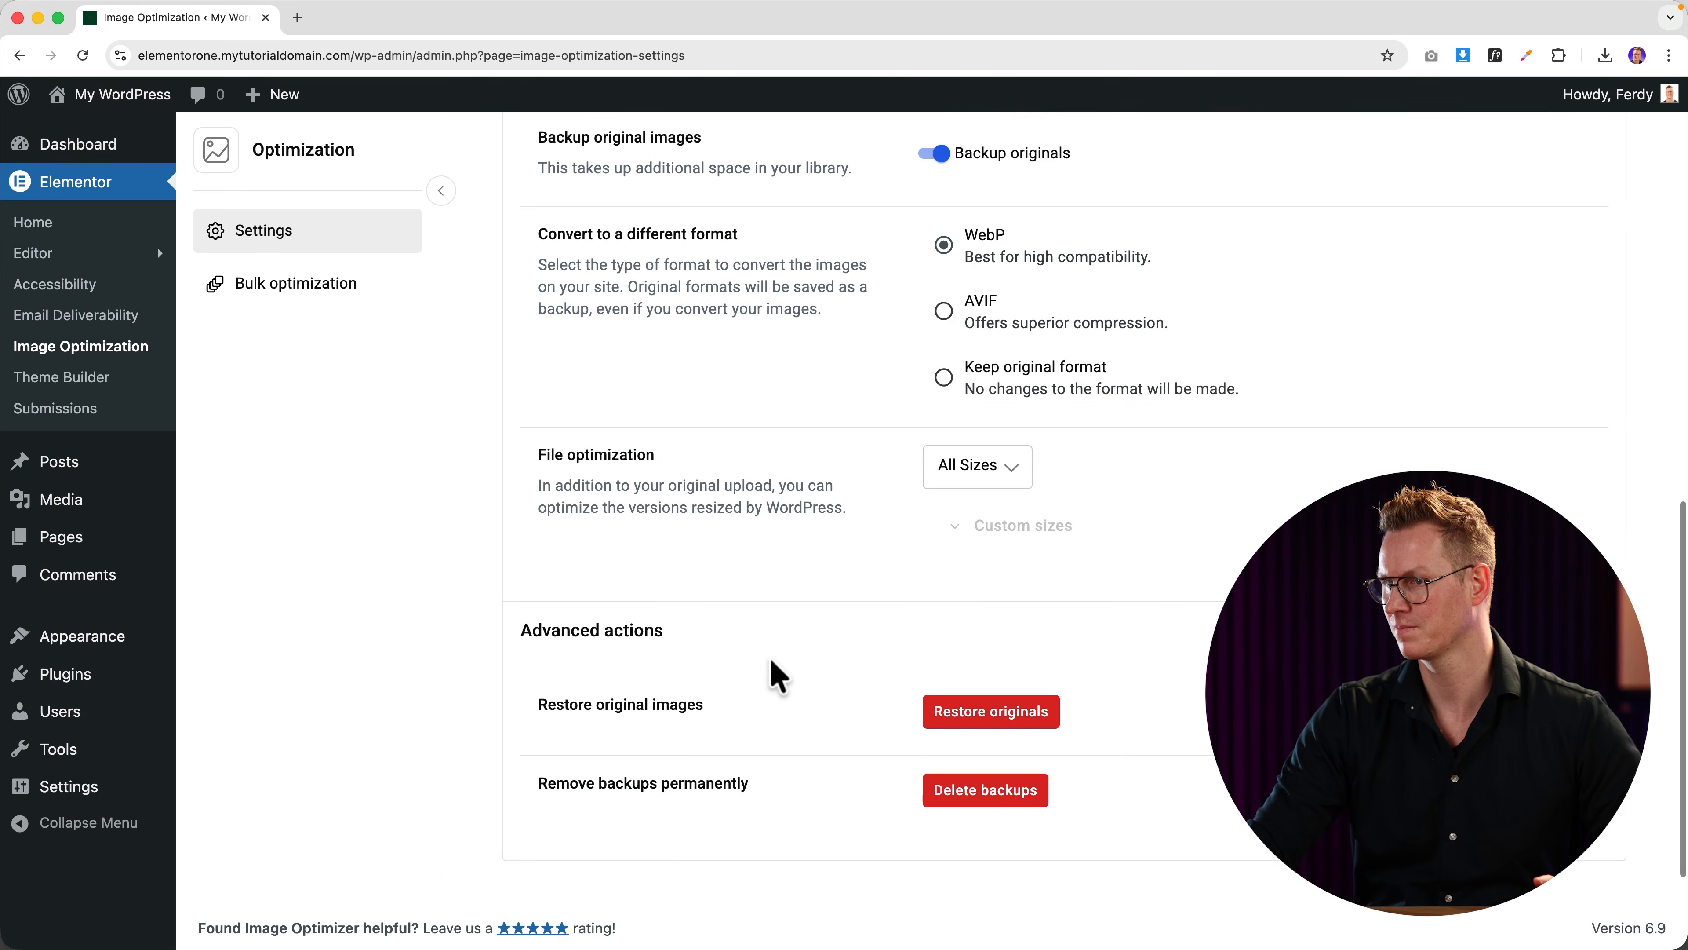
scroll(771, 658, "up", 10)
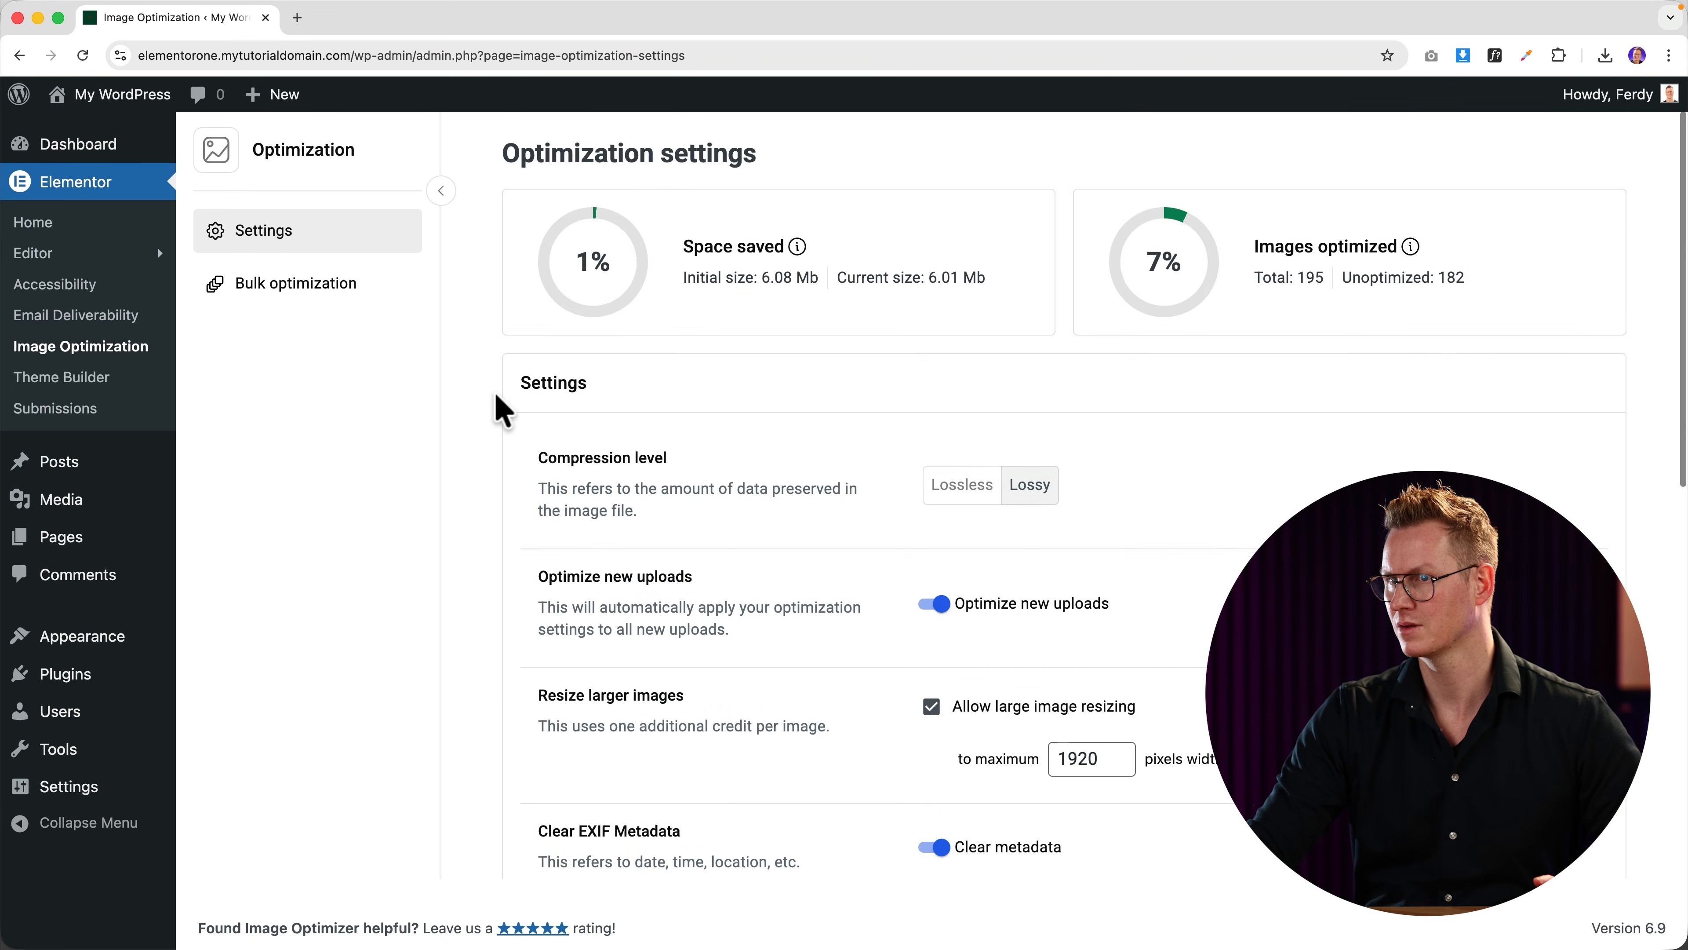
Step: Start bulk optimization of the remaining library images and look through the featured tools on the Elementor home in a new browser tab
left_click(313, 287)
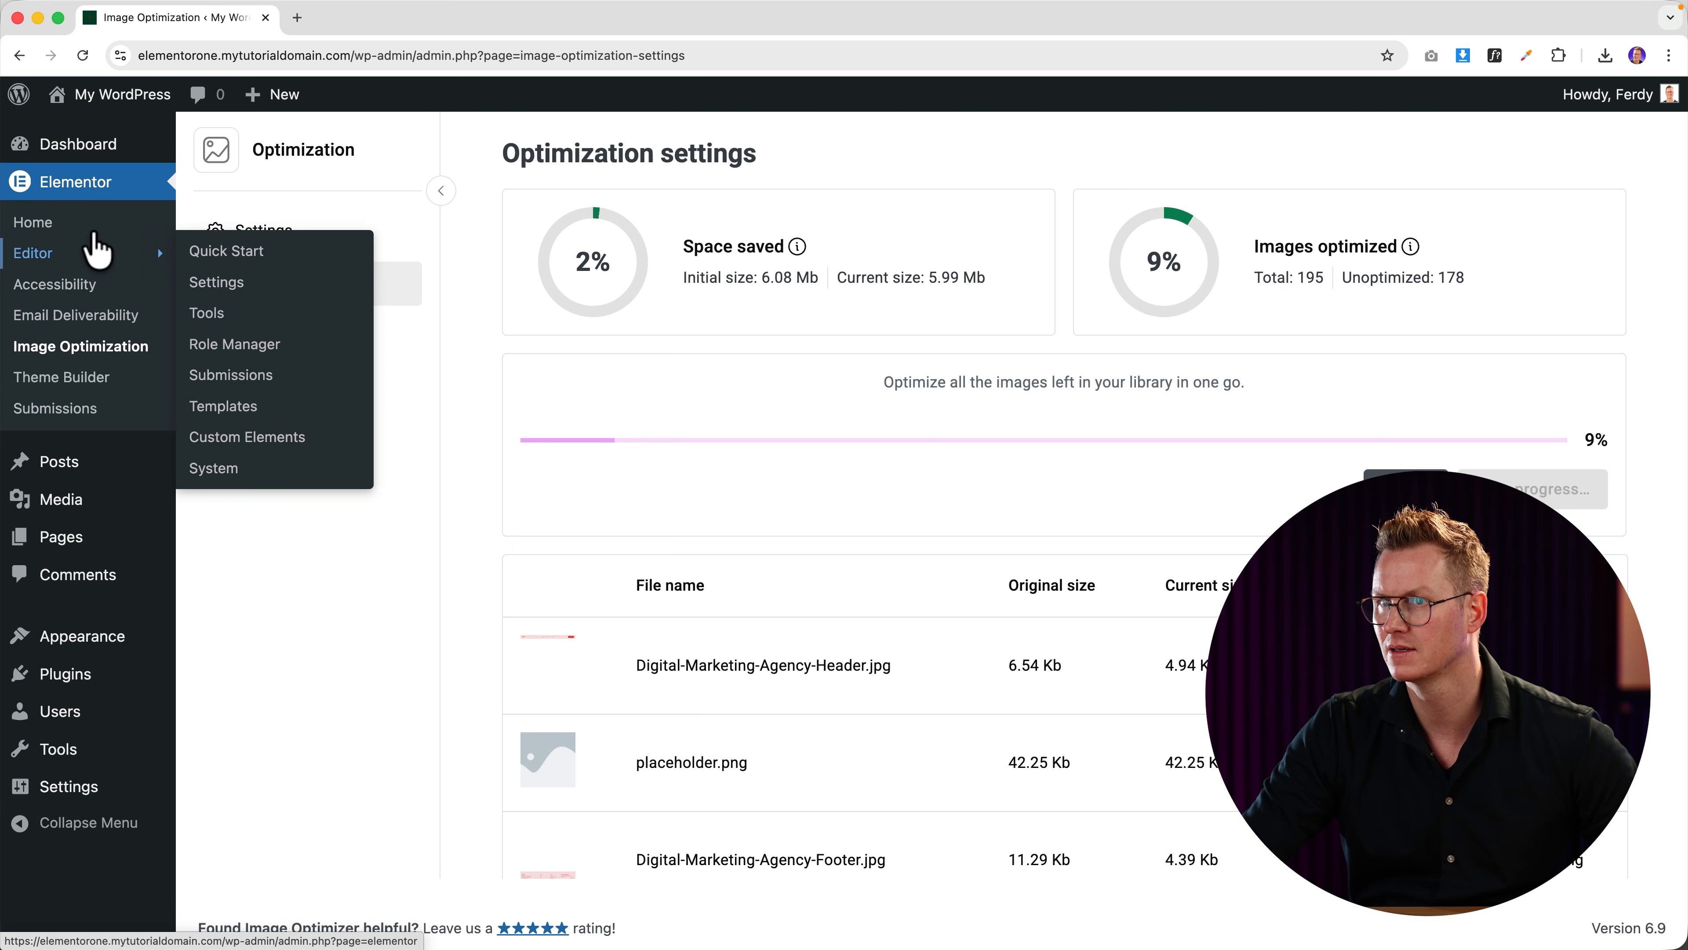
left_click(63, 224, "super")
left_click(341, 18)
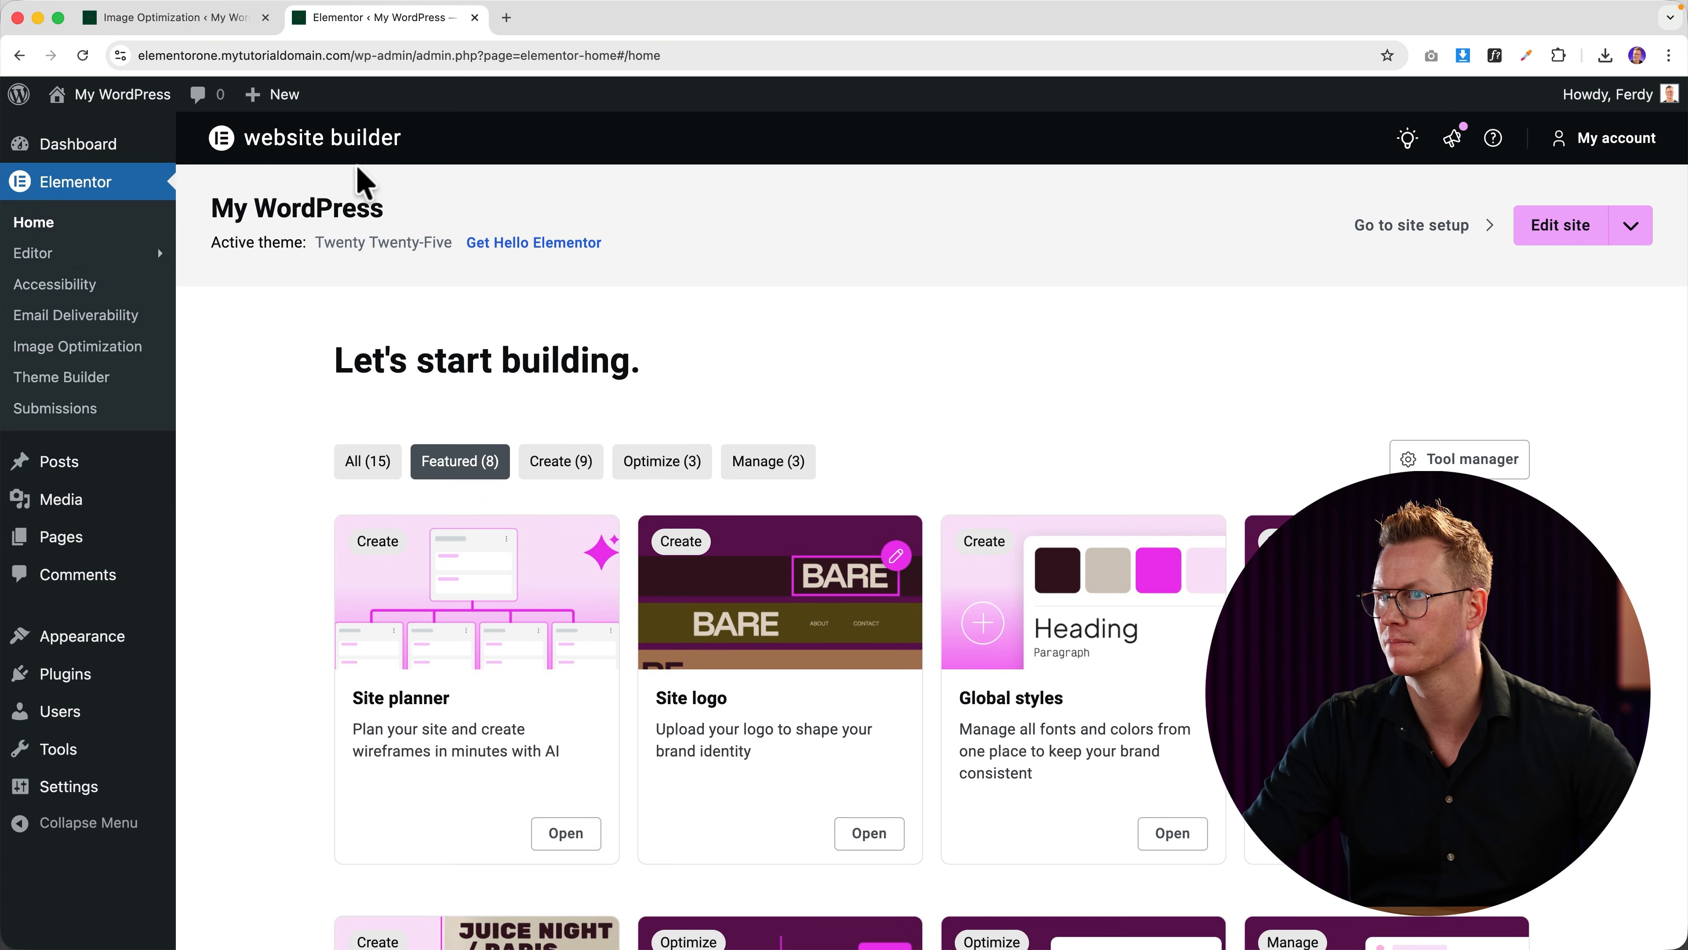
scroll(452, 339, "down", 6)
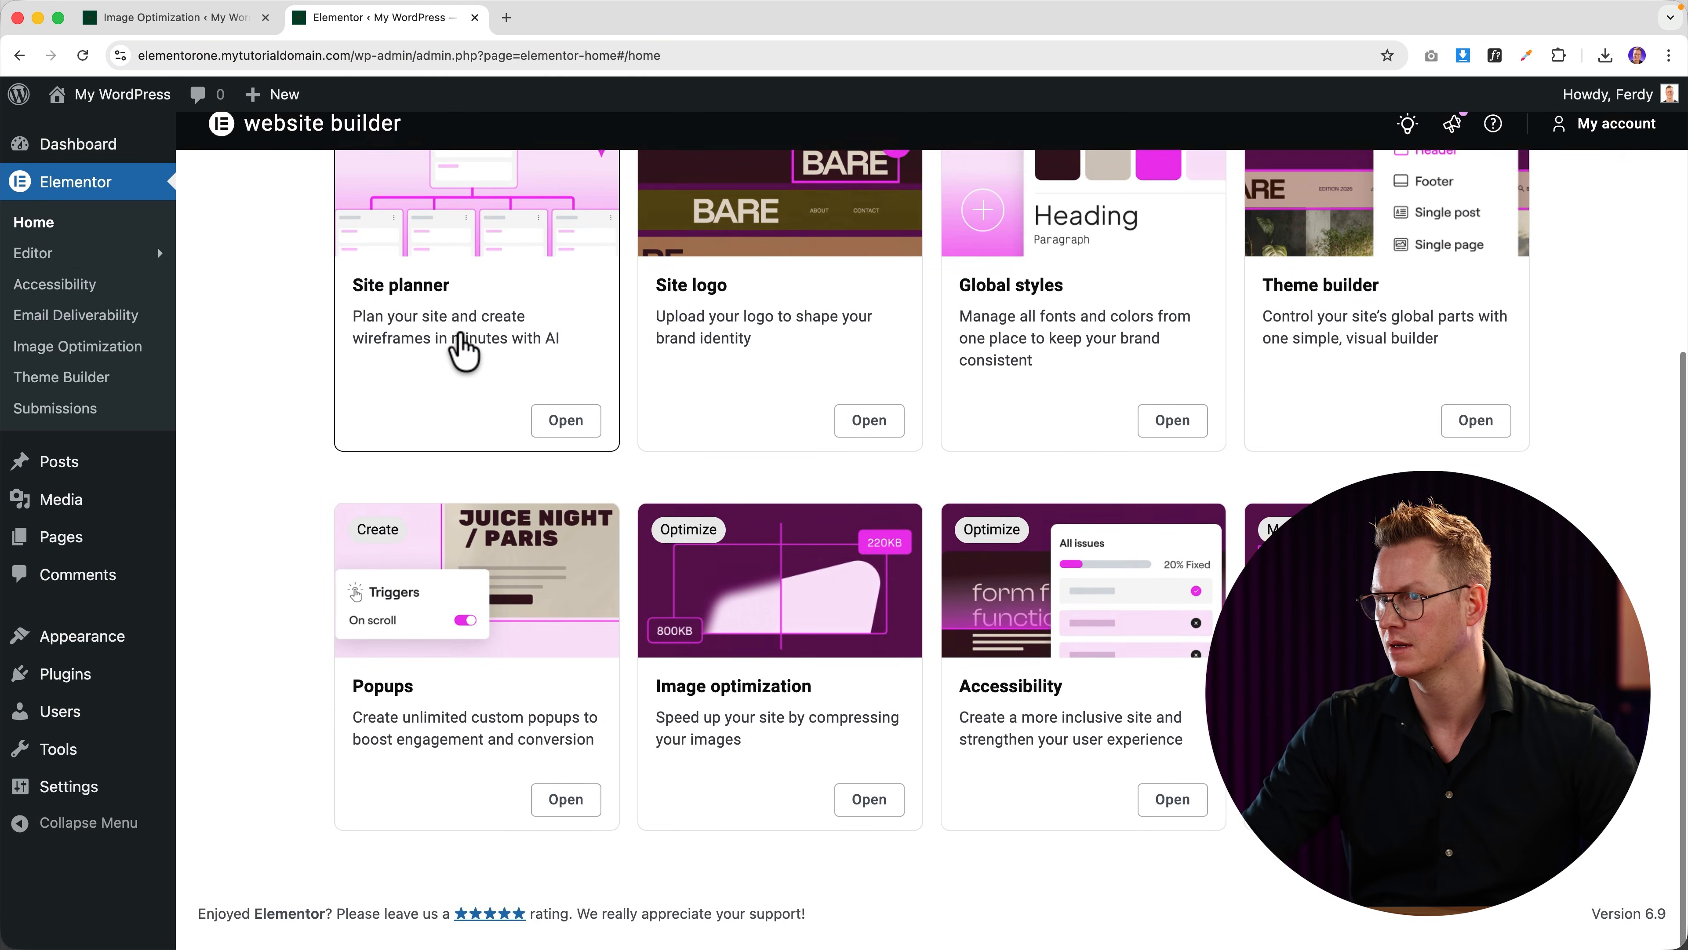
scroll(460, 351, "up", 4)
scroll(462, 354, "up", 3)
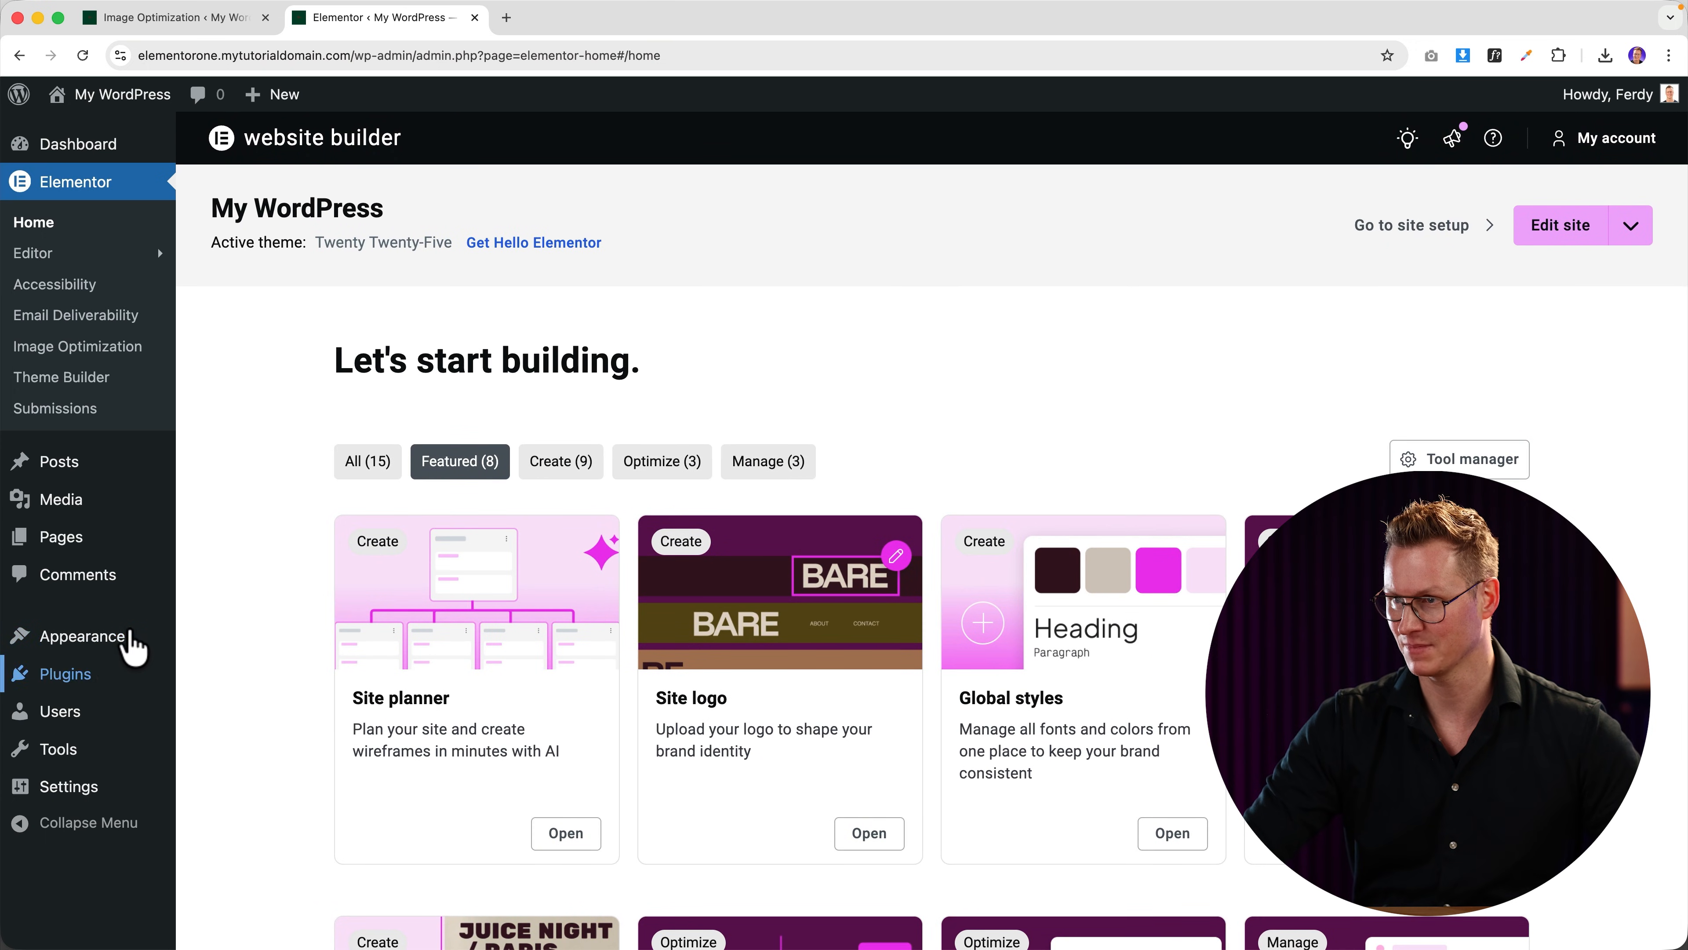
Step: Search the plugin directory for angie, install and activate Angie – Agentic AI for WordPress (Beta), and sign in after accepting its terms
mouse_move(61, 686)
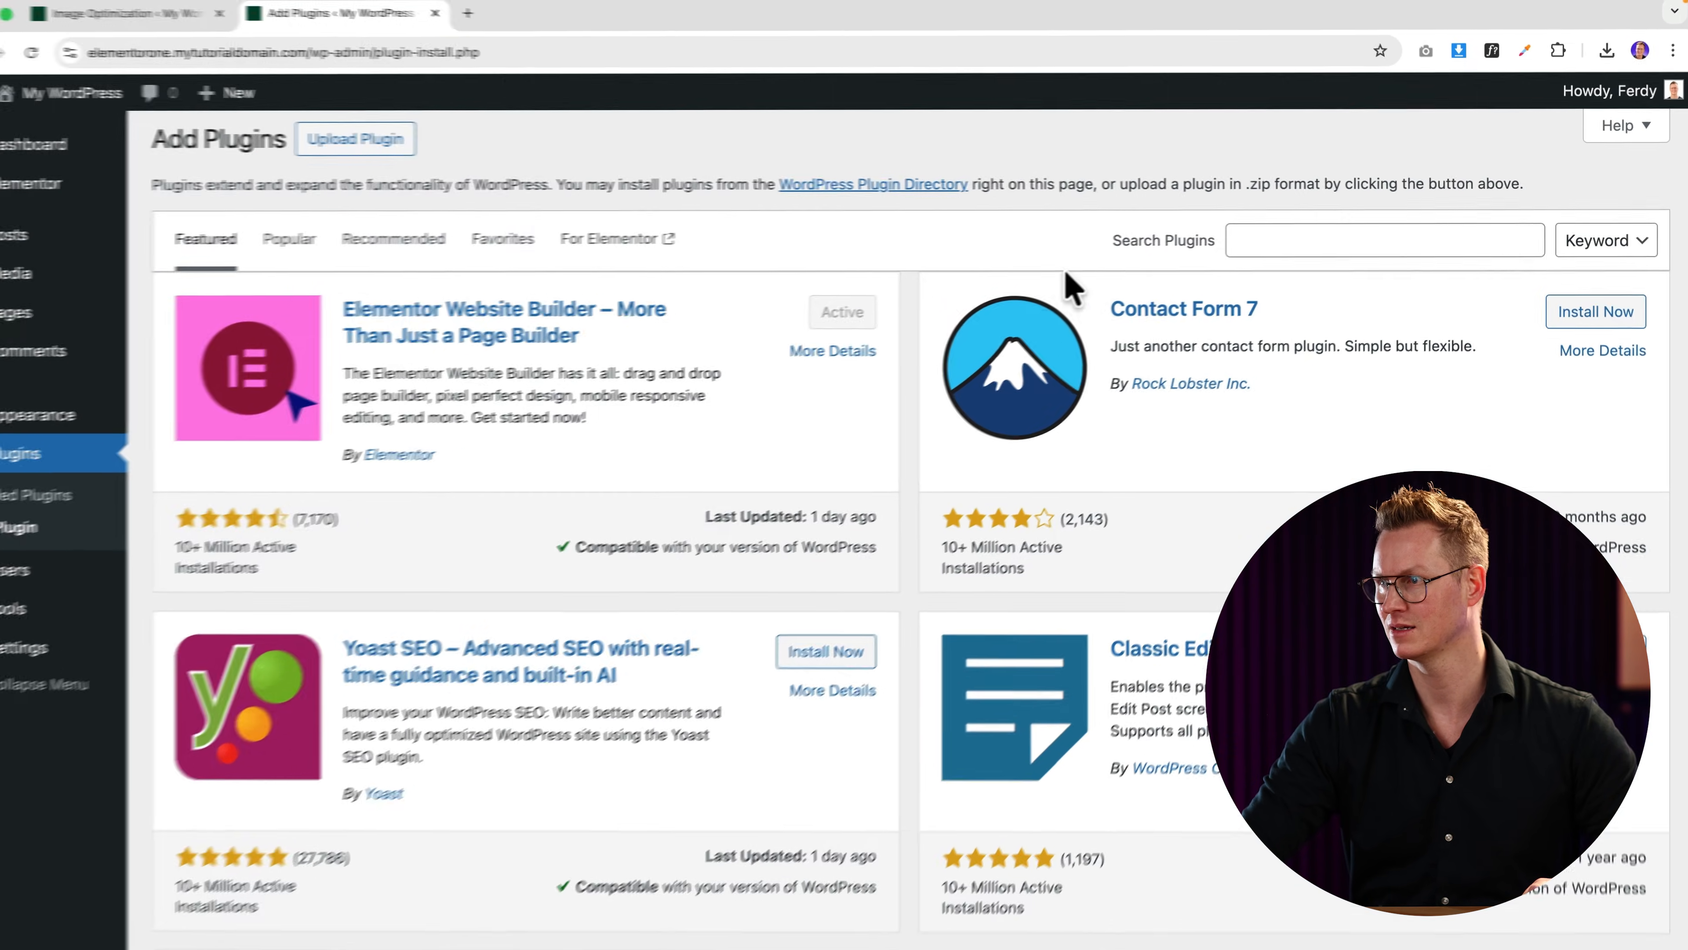
left_click(1234, 239)
type("angie")
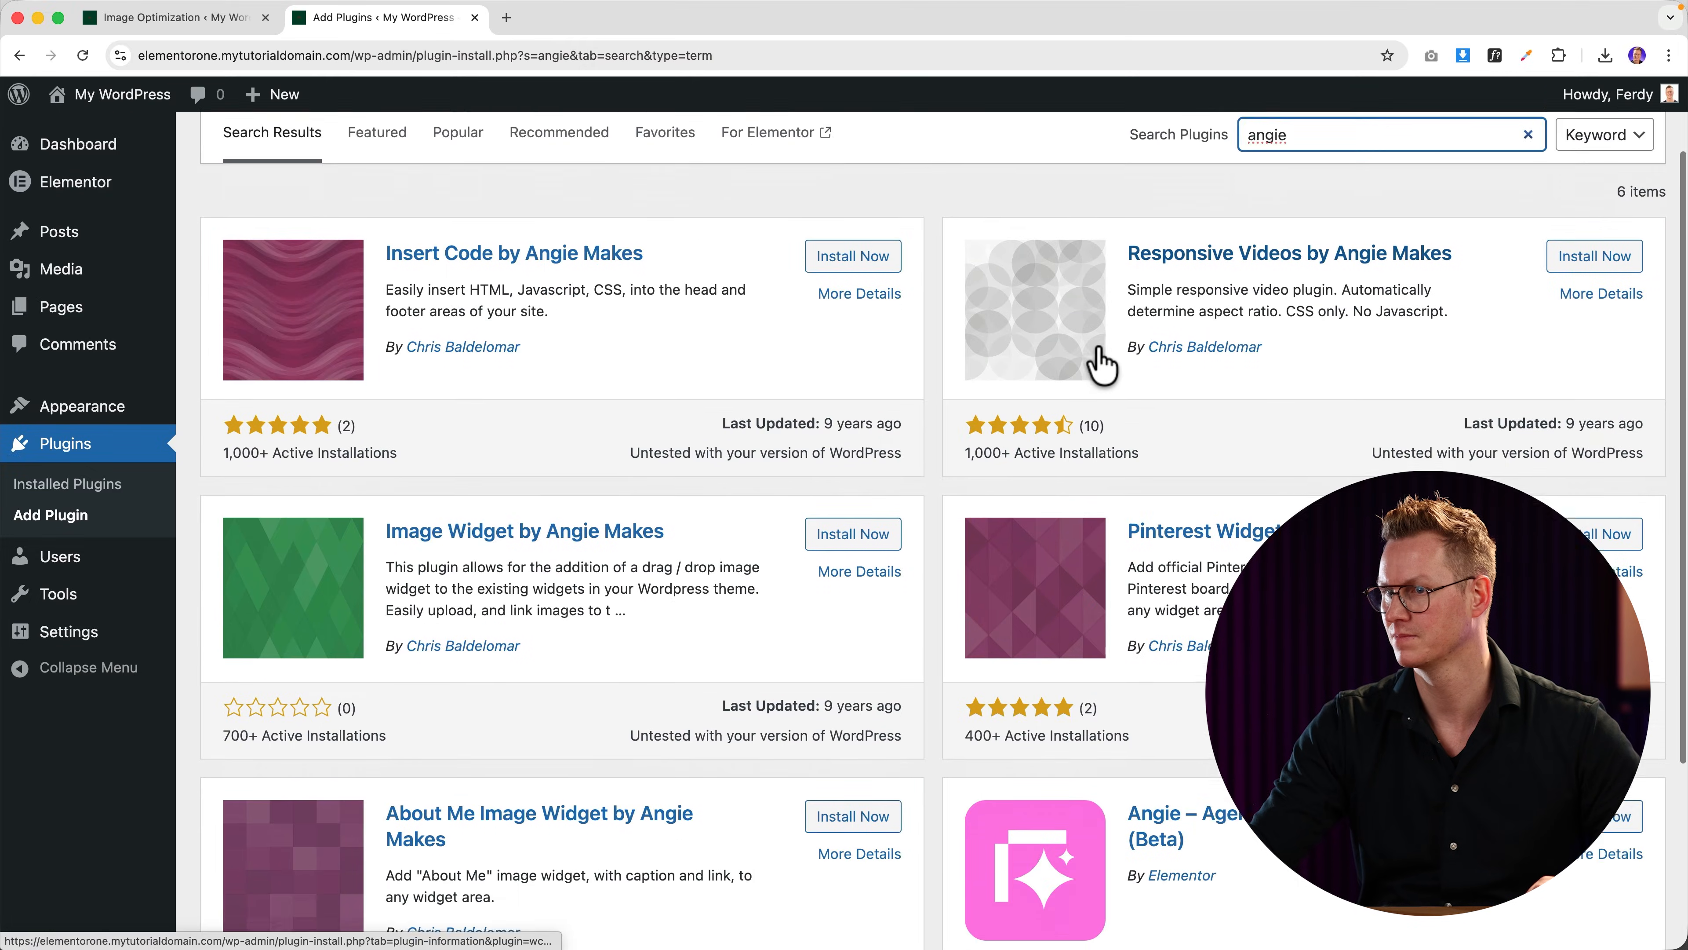
scroll(1100, 364, "down", 3)
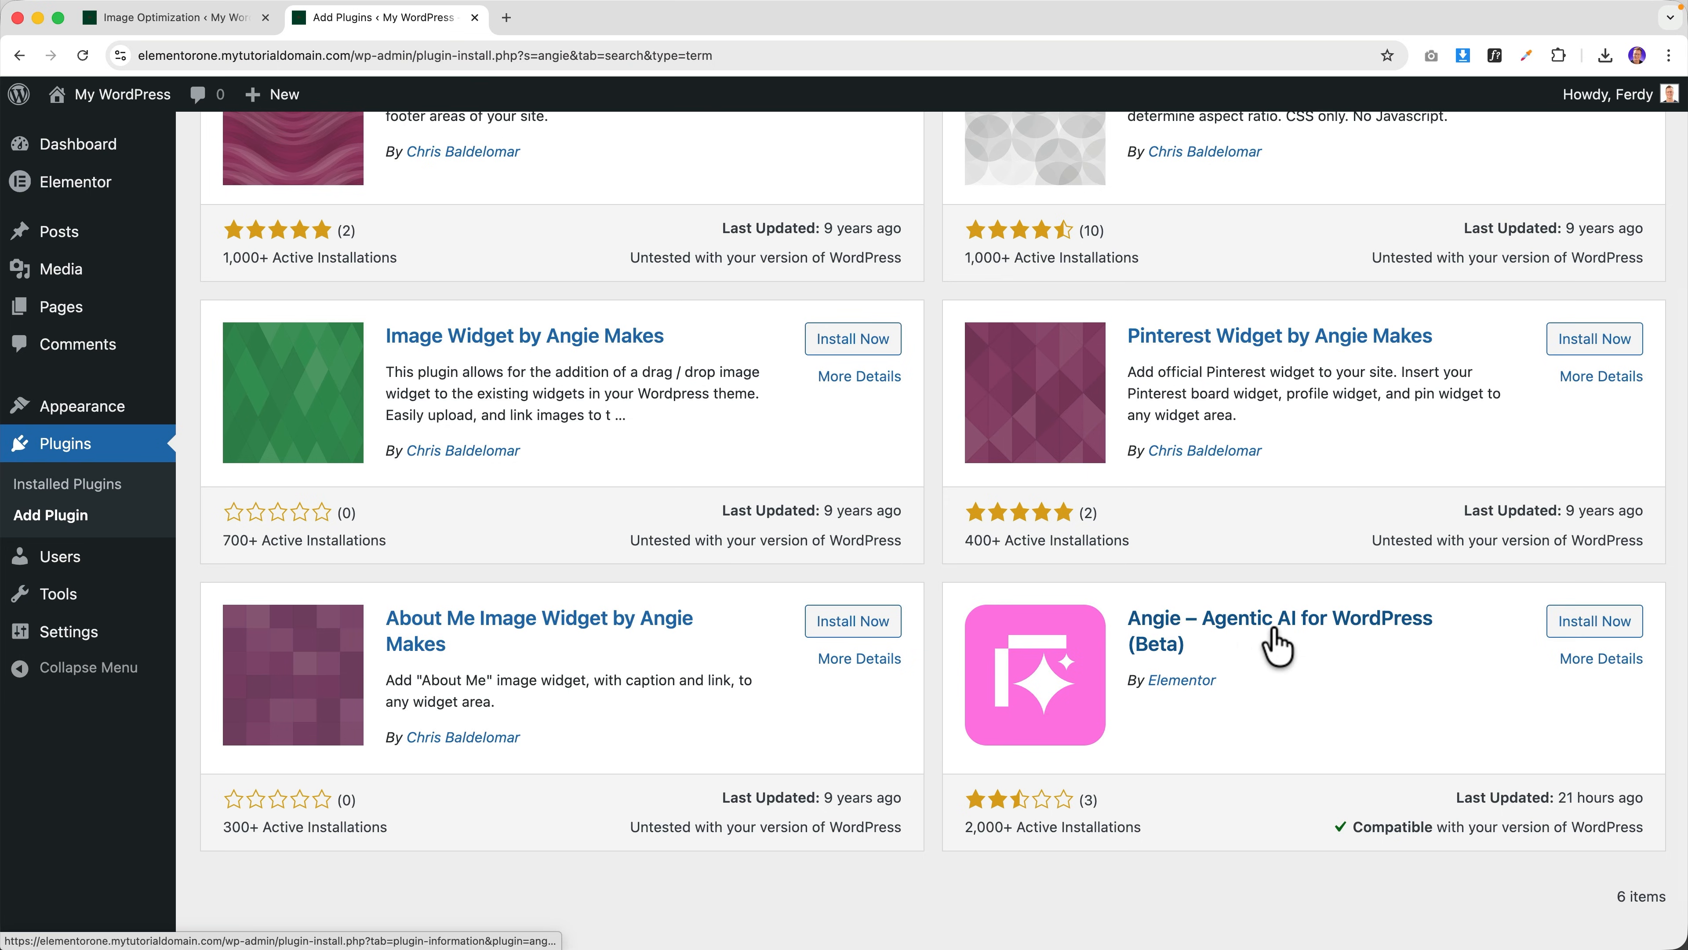
left_click(1589, 621)
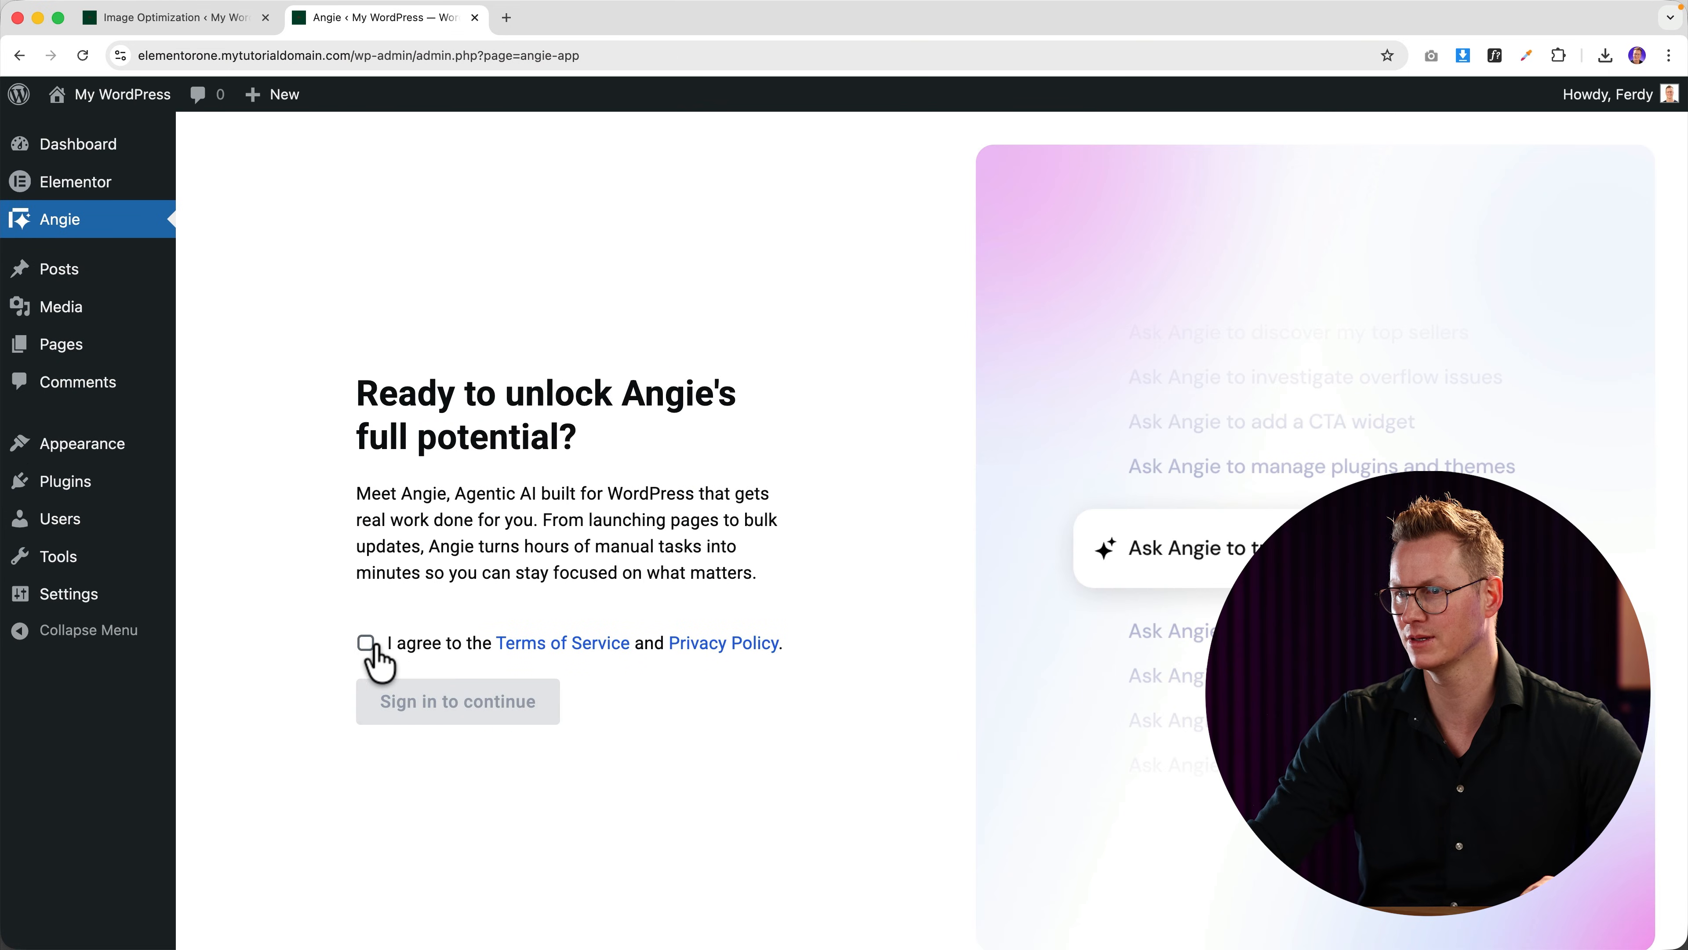
left_click(373, 648)
left_click(449, 709)
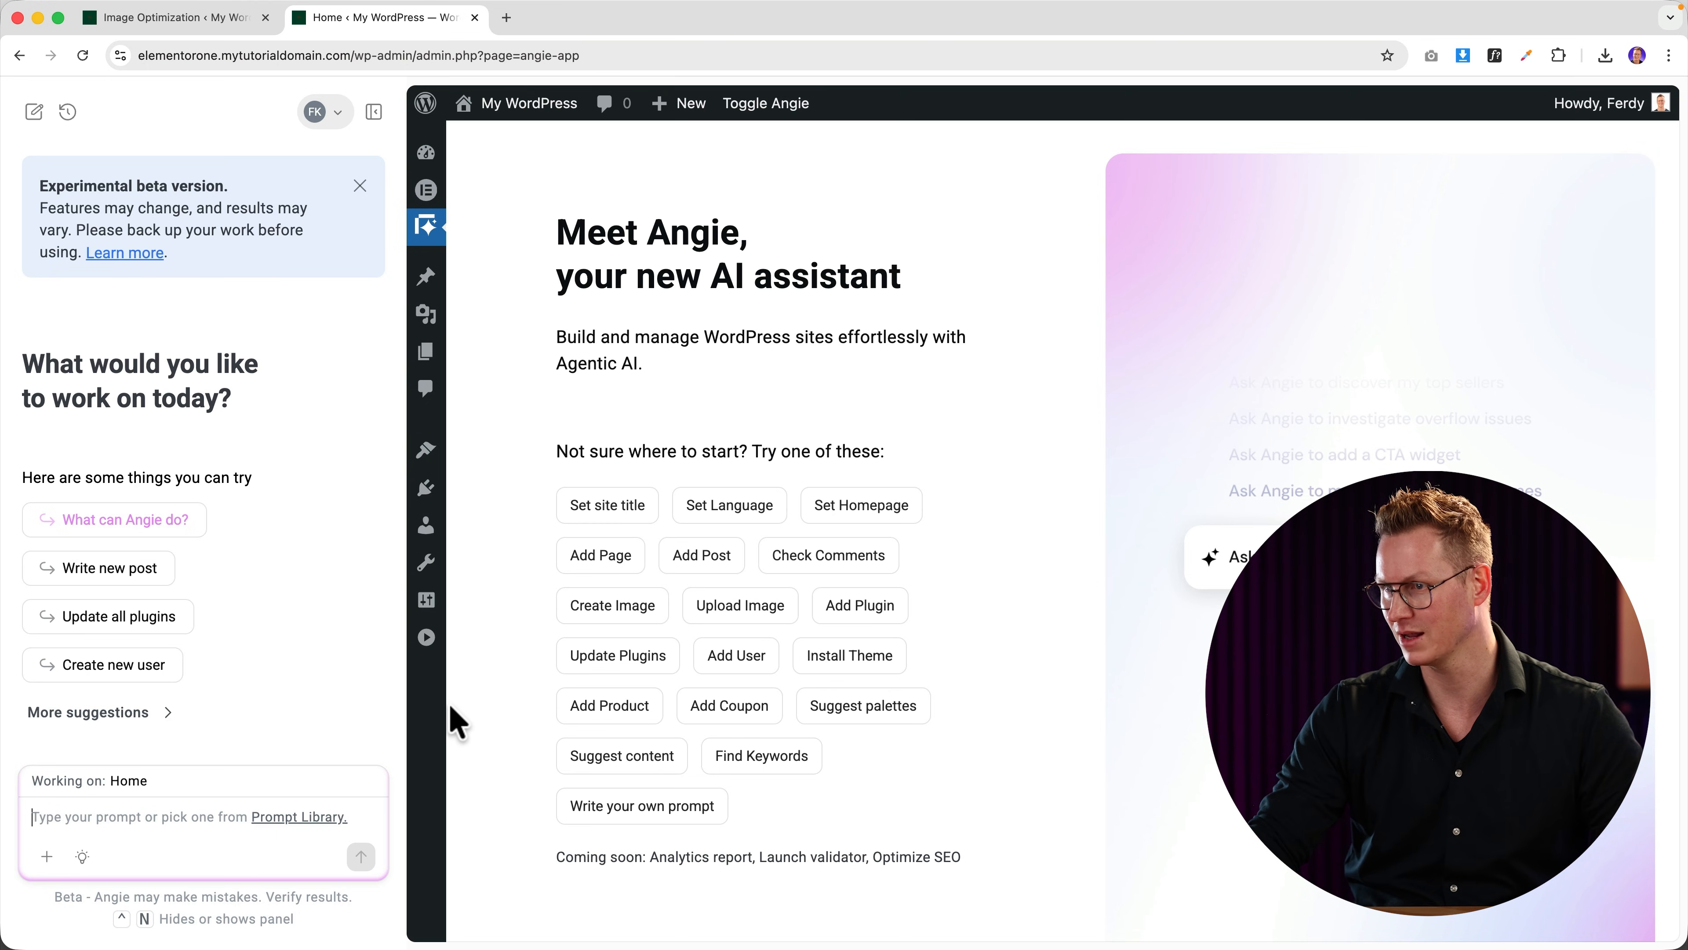
Step: Ask Angie to change the site title to Web Design Agency Amsterdam and write something interesting after that title, and approve the action
left_click(605, 512)
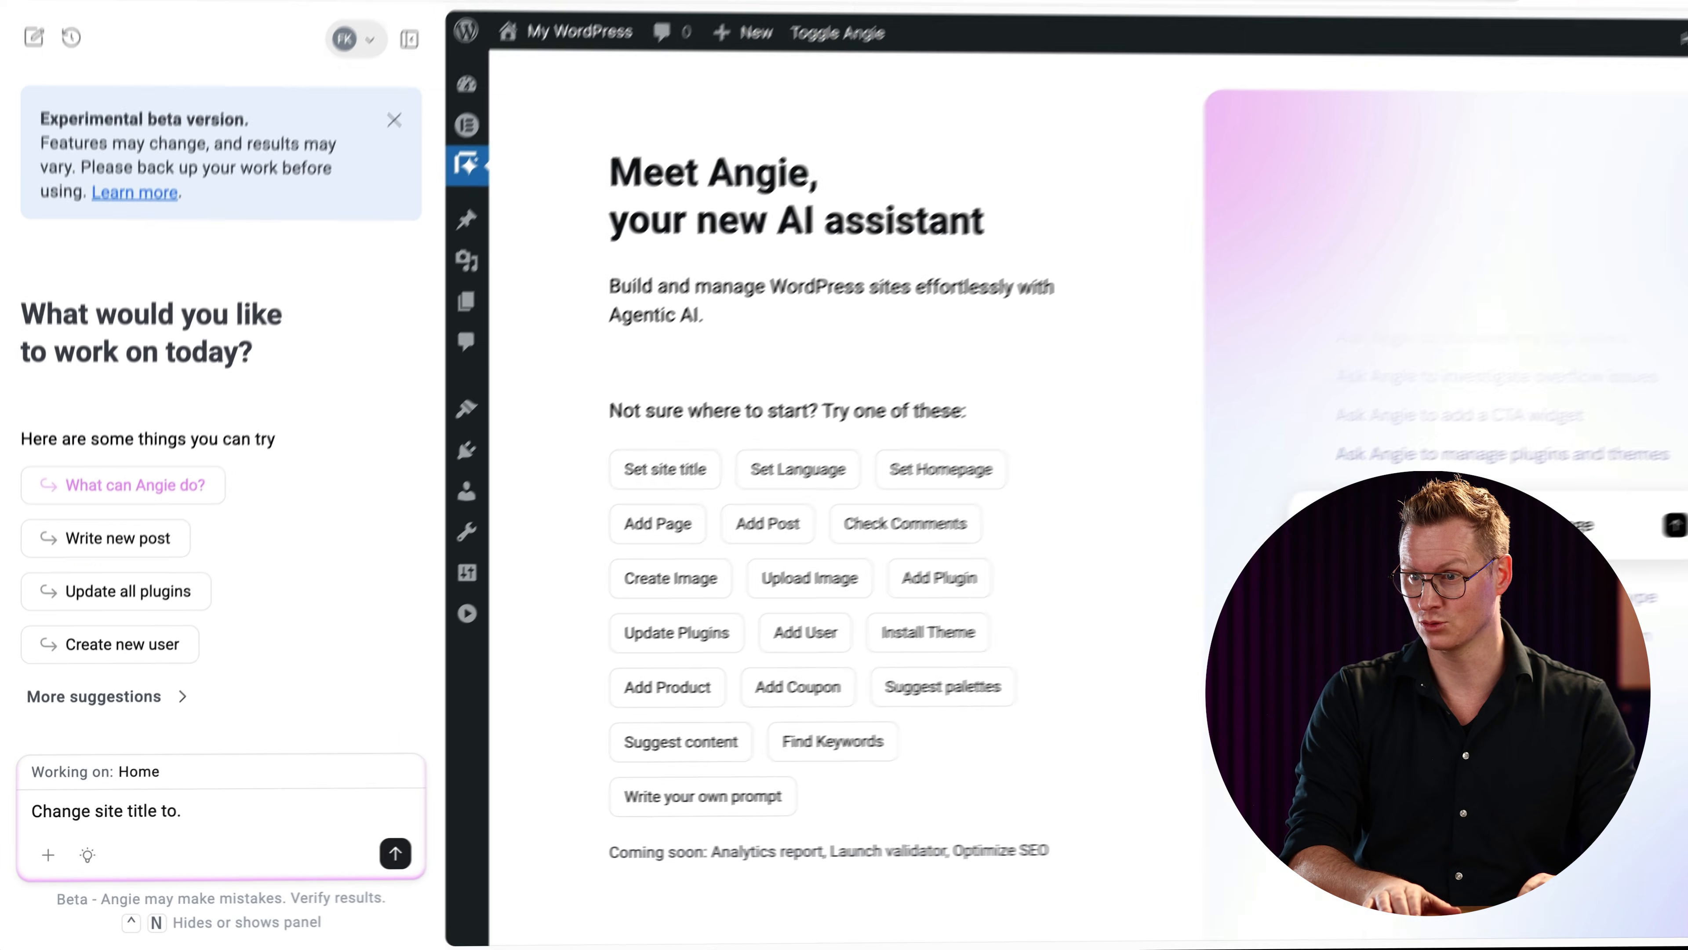
key("BackSpace")
key("BackSpace")
key("BackSpace")
type("Web D")
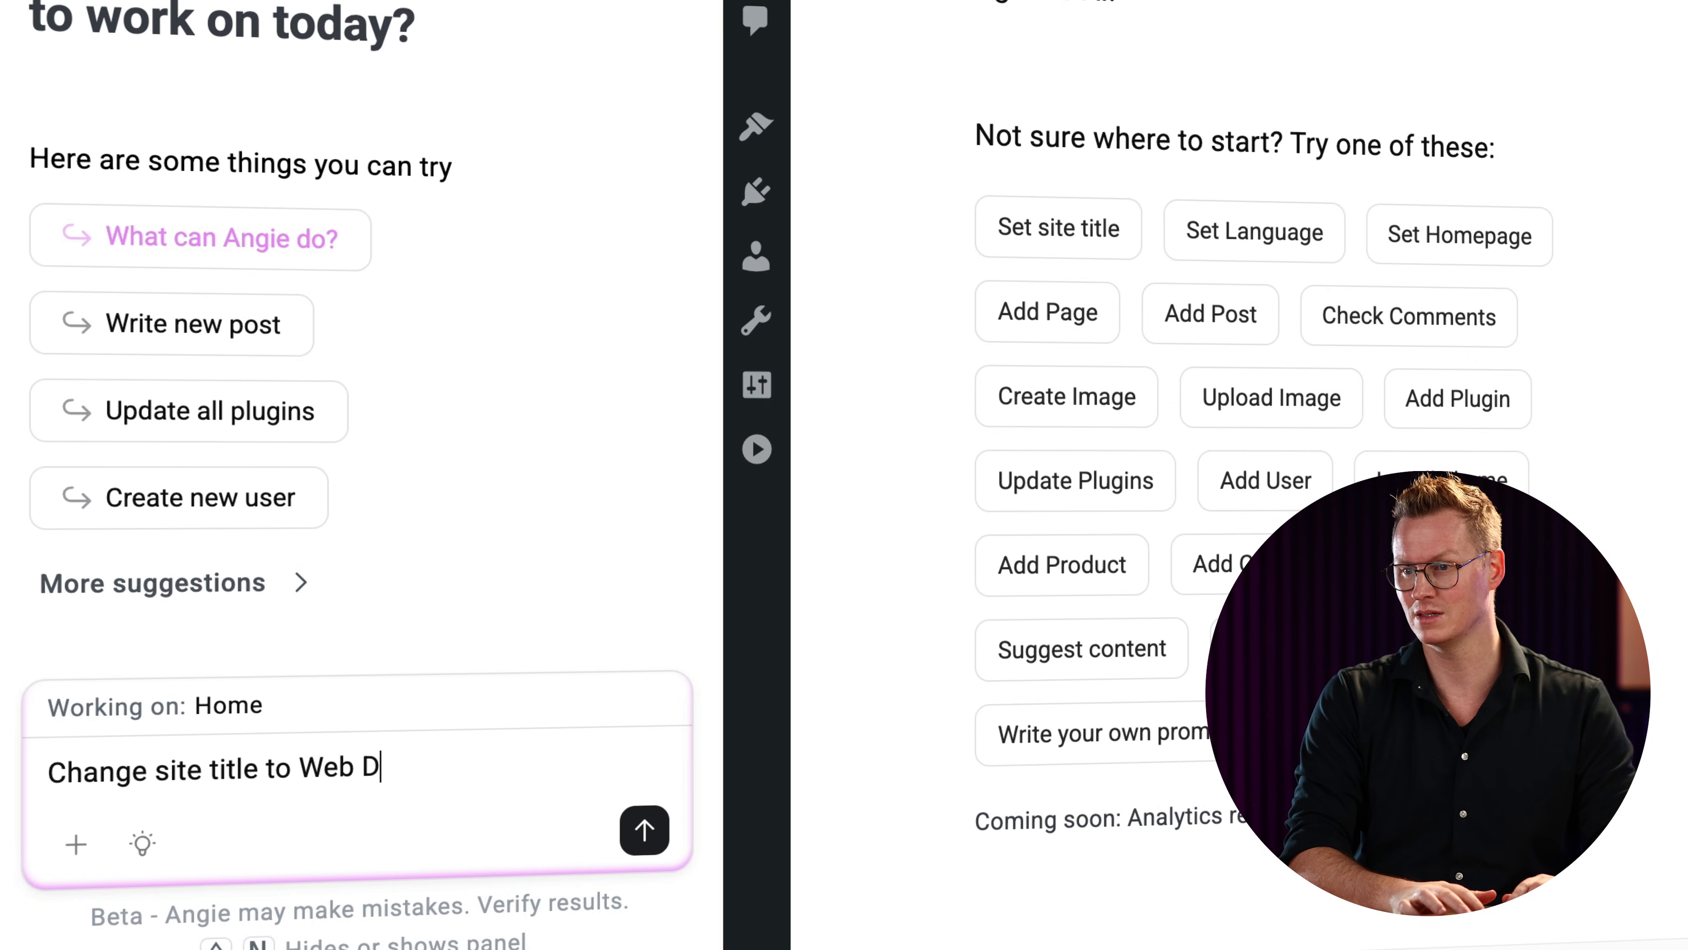
type("esign Agency Amst")
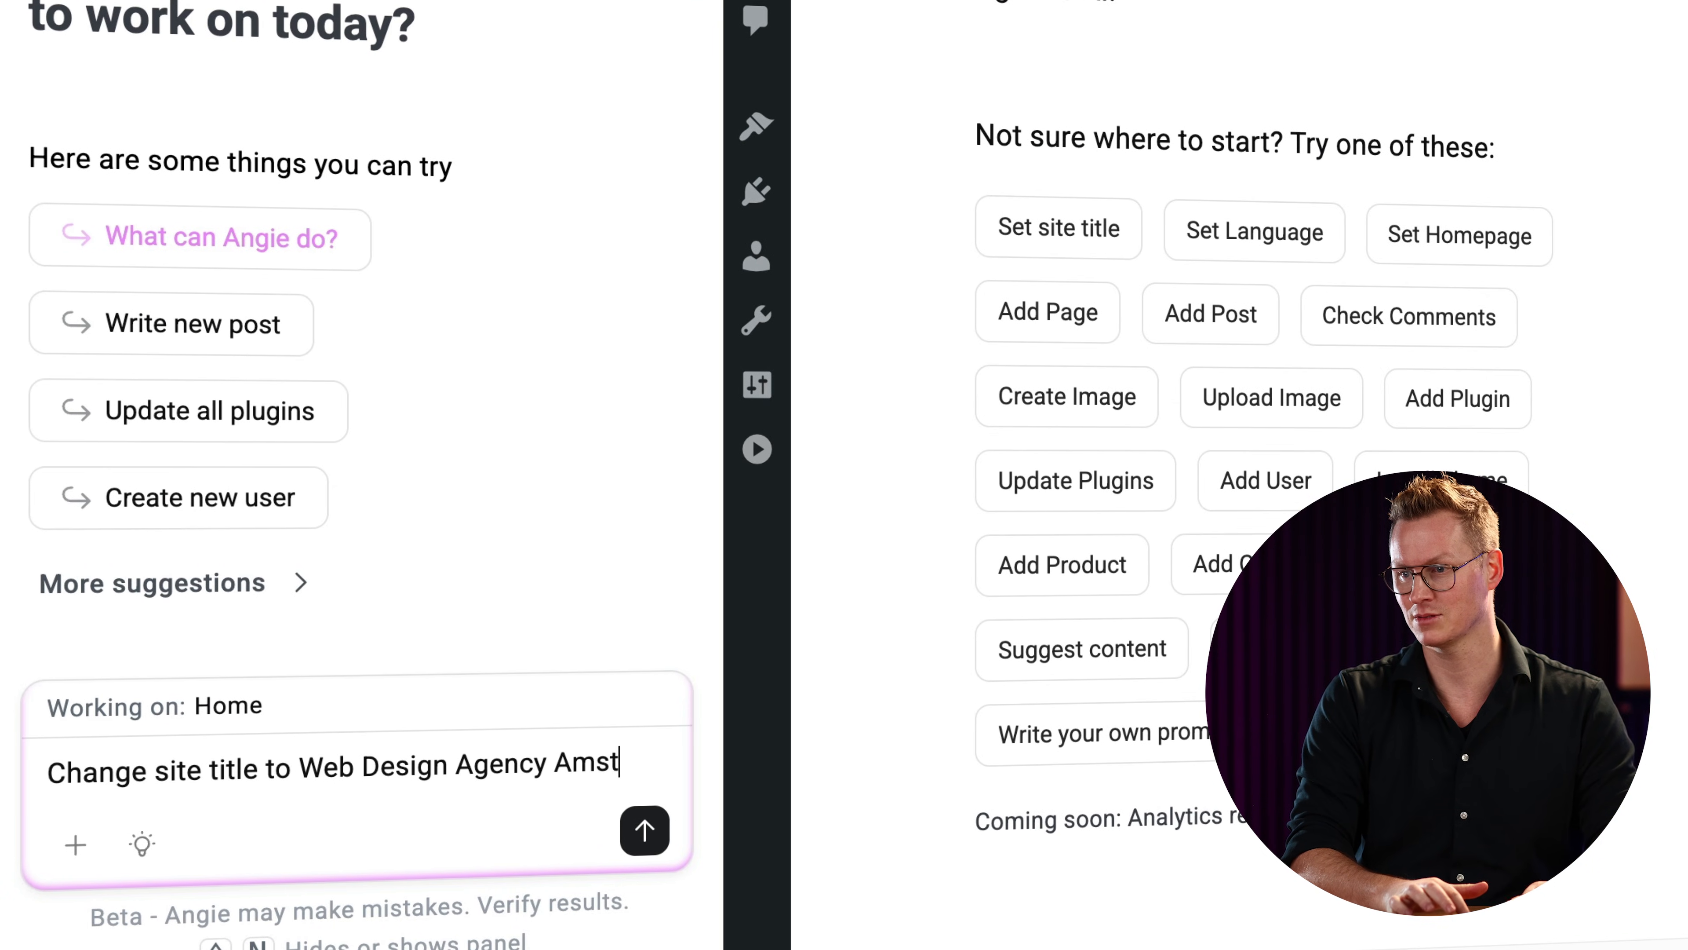
type("erdam. Also write something interes")
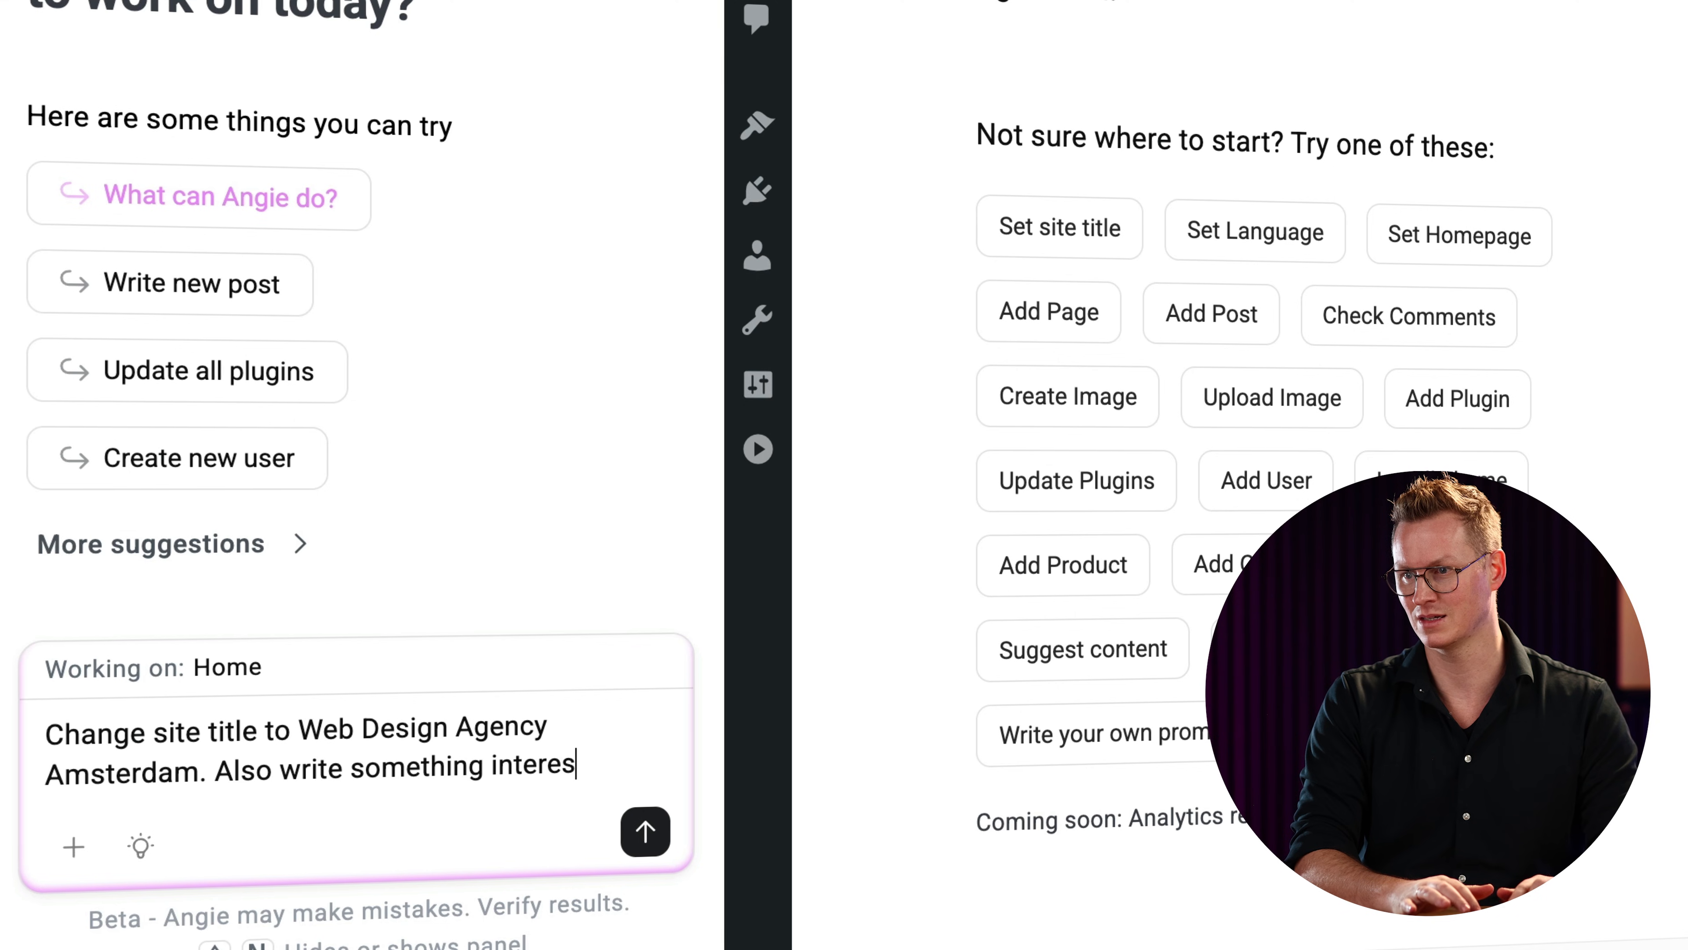
type("ting after t")
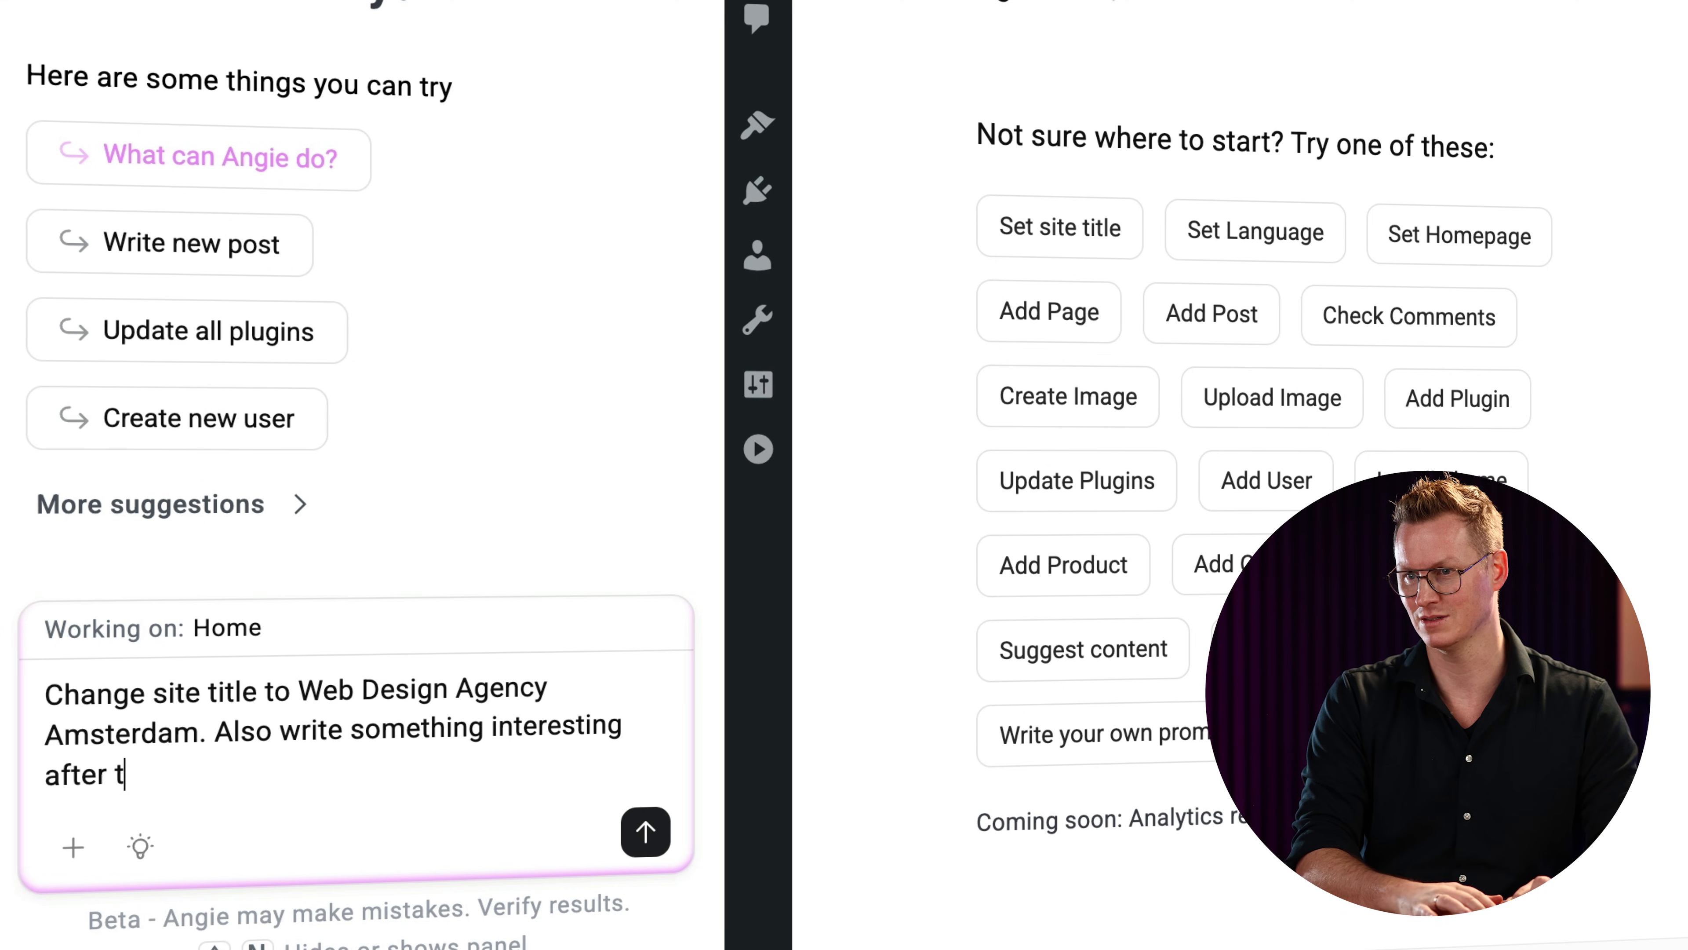
type("hat title.")
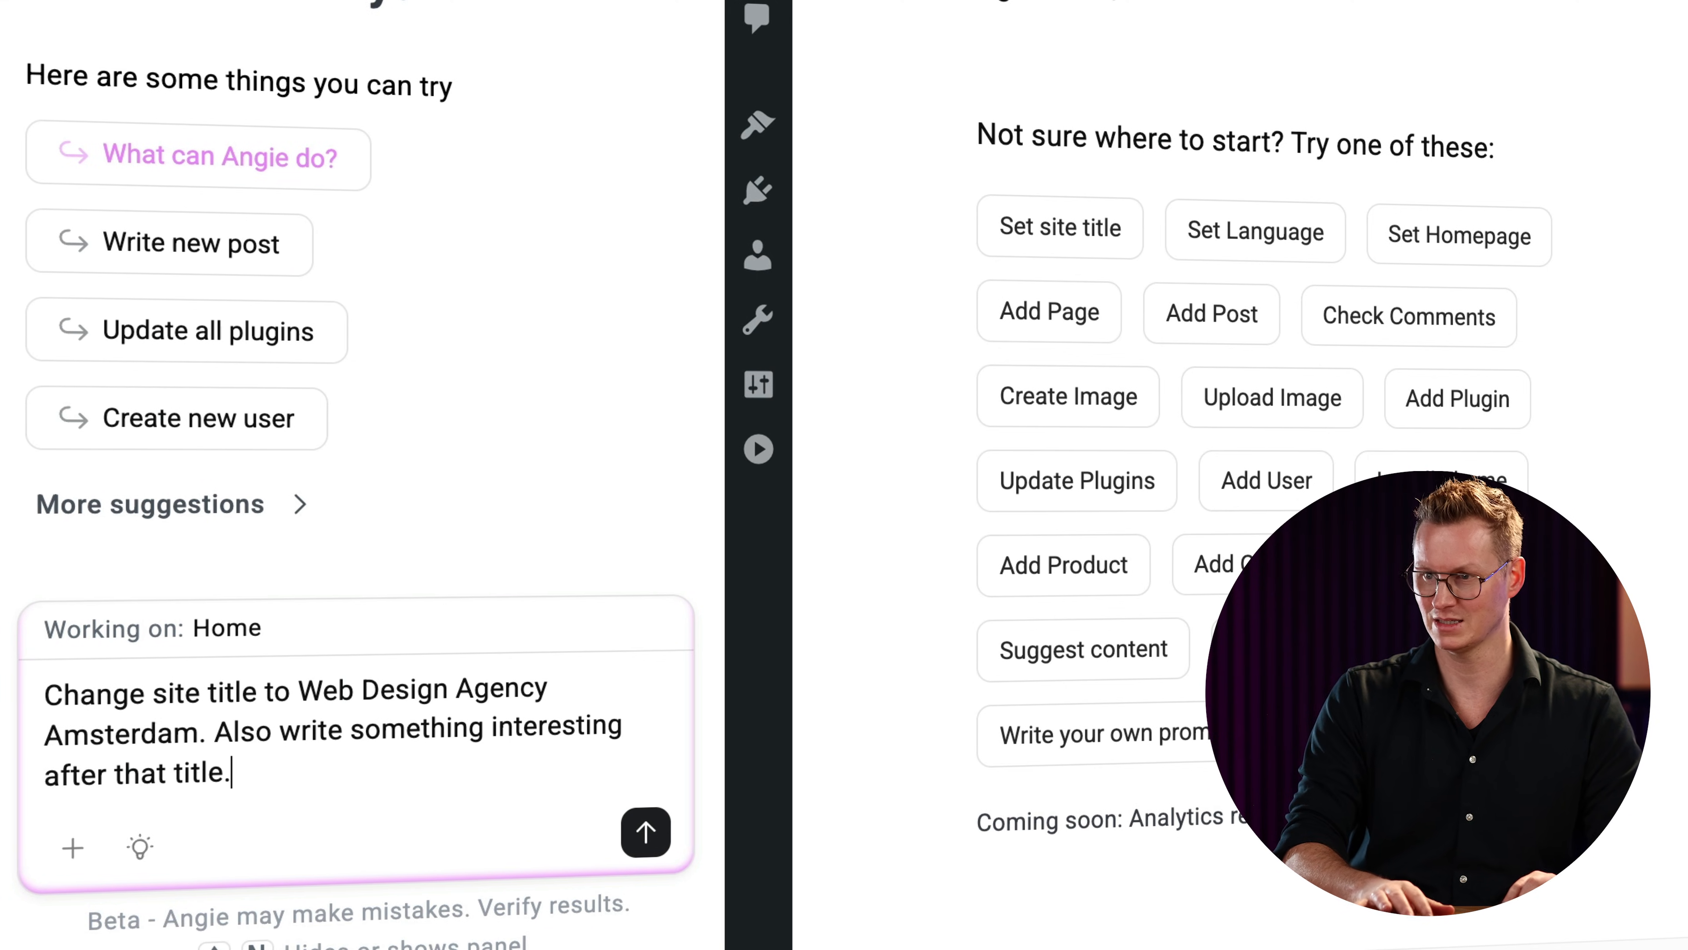
key("Return")
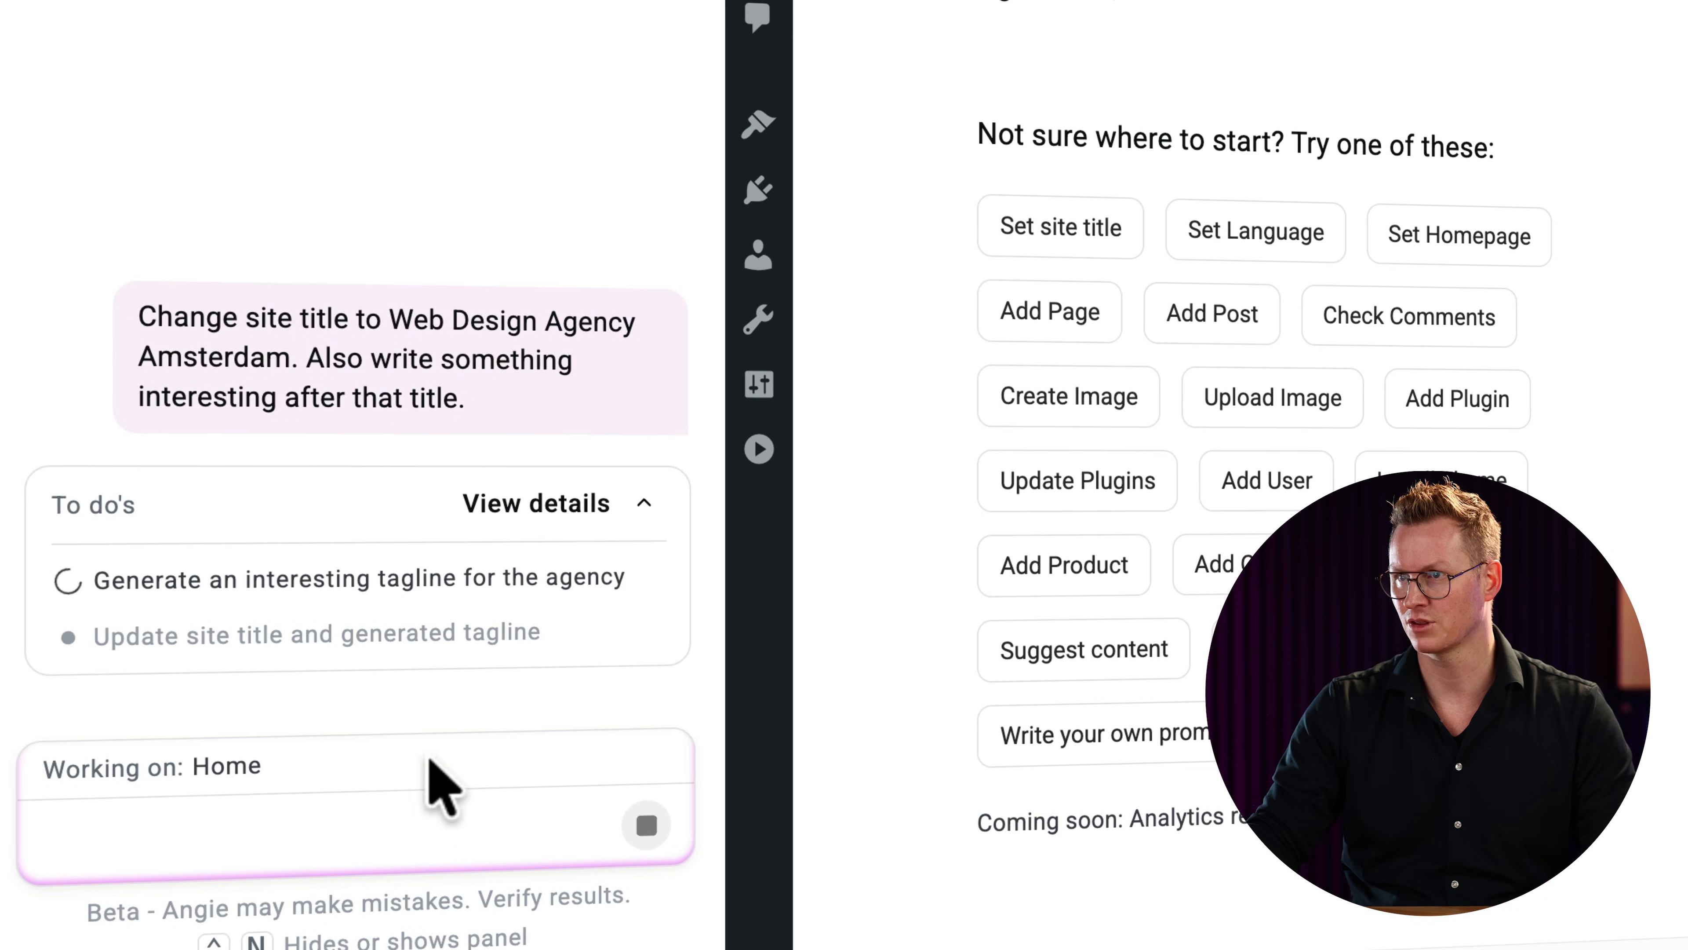
left_click(582, 619)
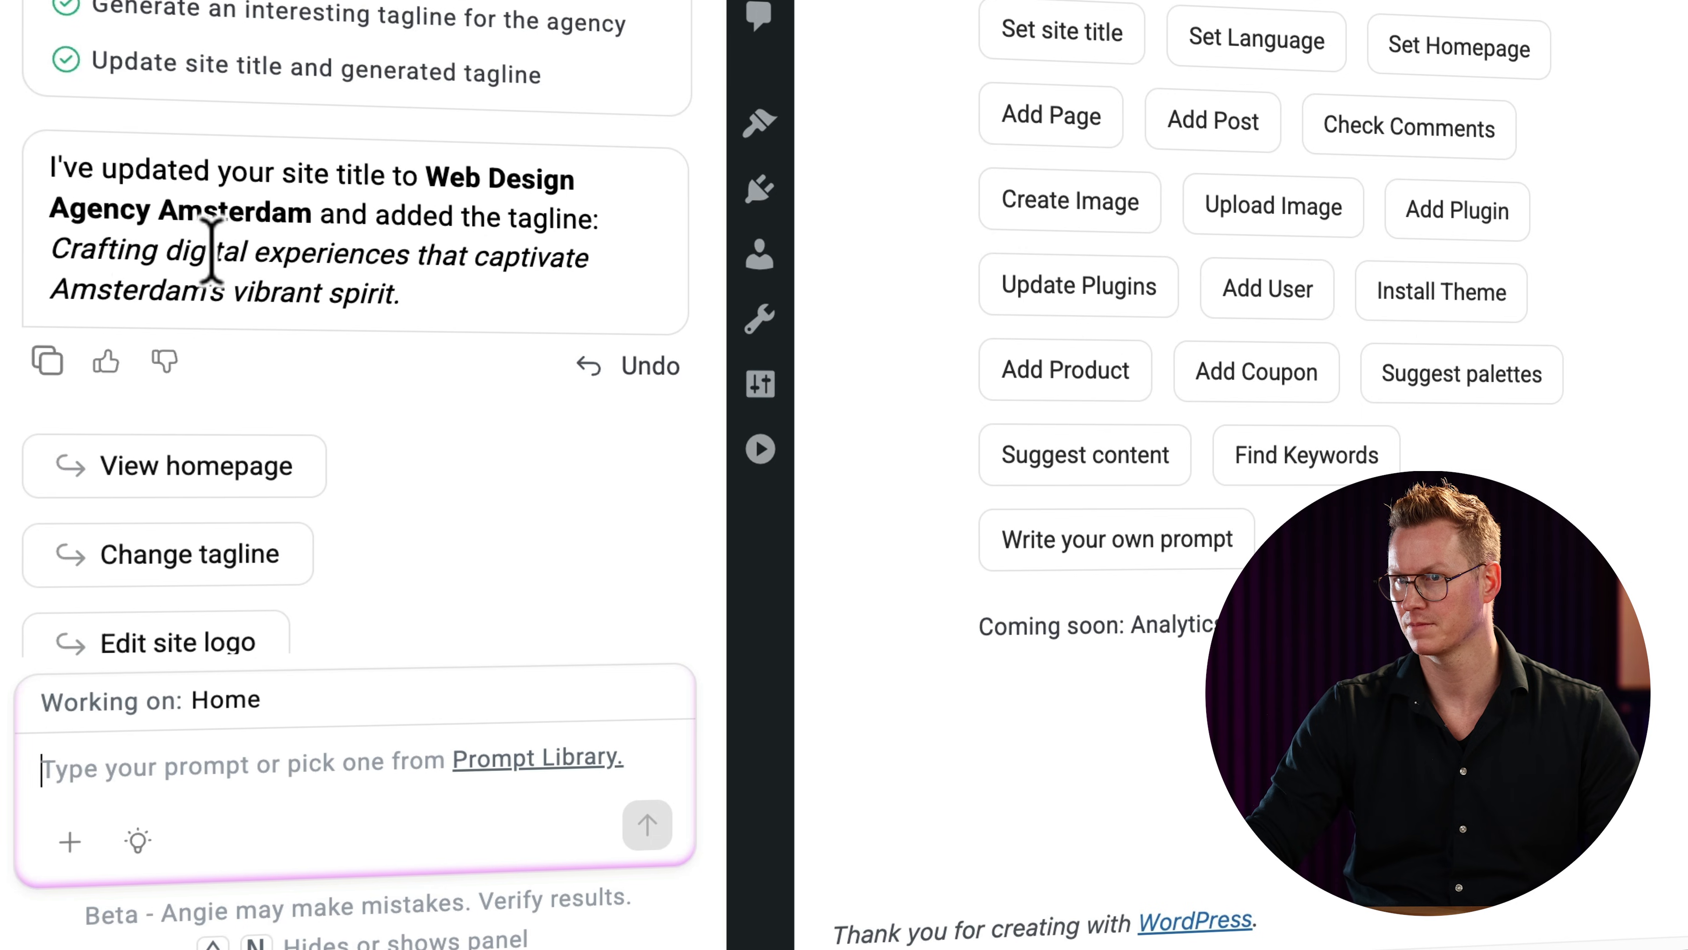
Step: Review the generated tagline, have Angie change it, and approve the tagline "Crafting digital experiences that captivate Amsterdam's skyline."
left_click_drag(54, 249, 415, 320)
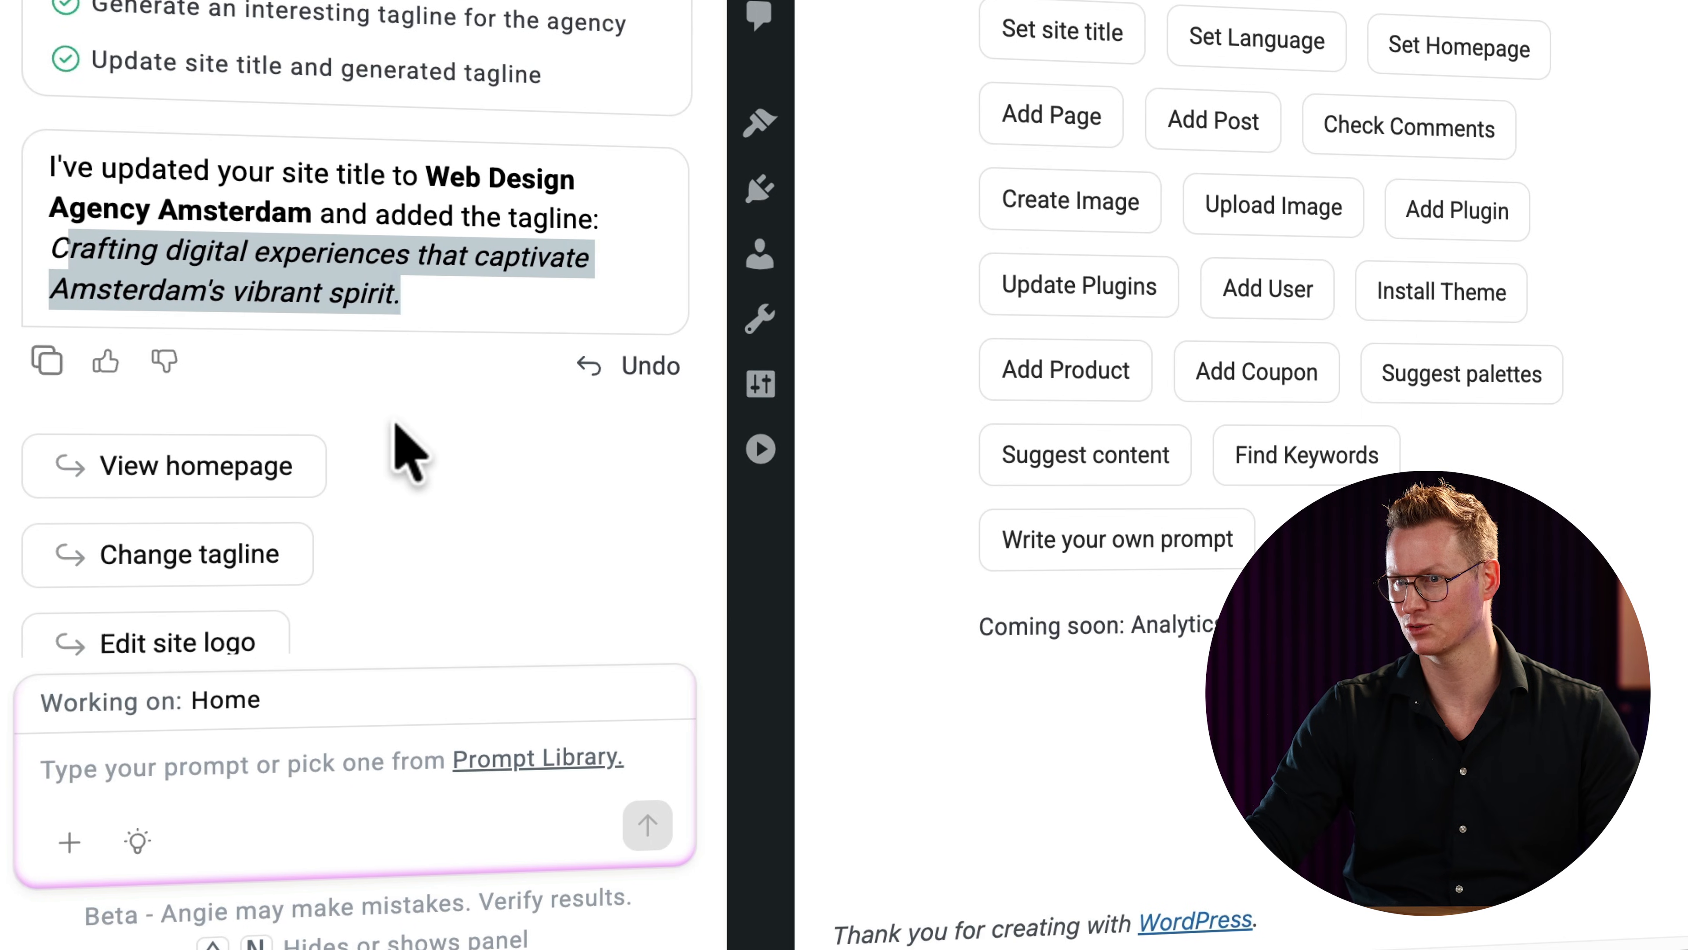
left_click(403, 445)
scroll(404, 445, "down", 1)
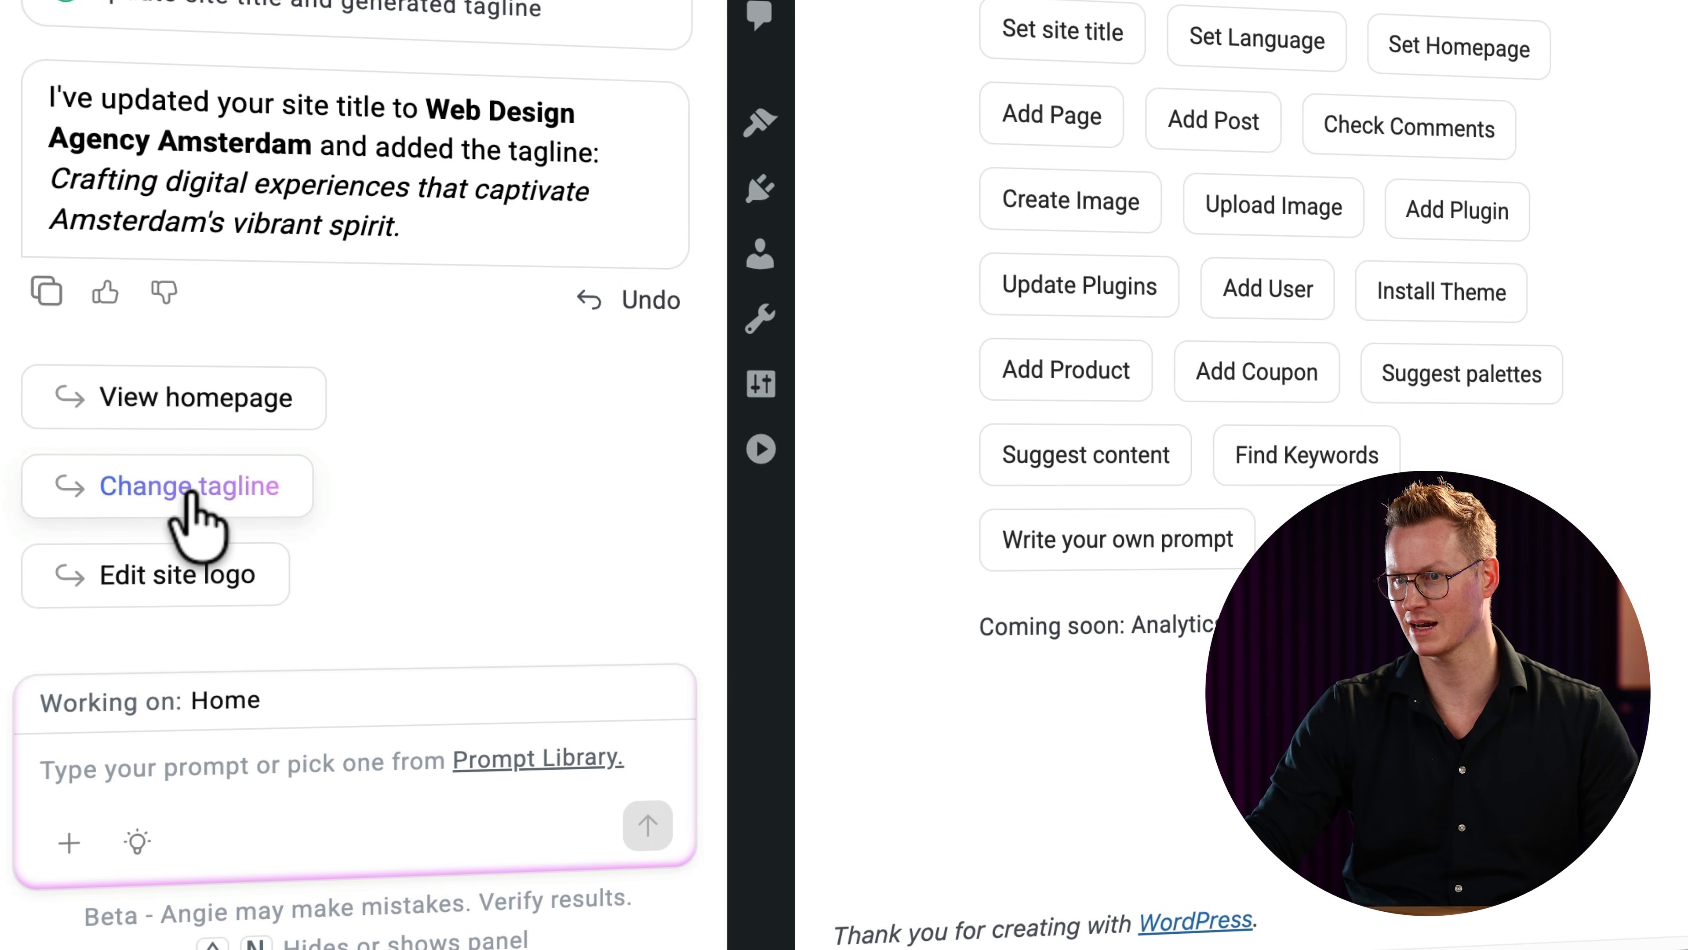
left_click(190, 496)
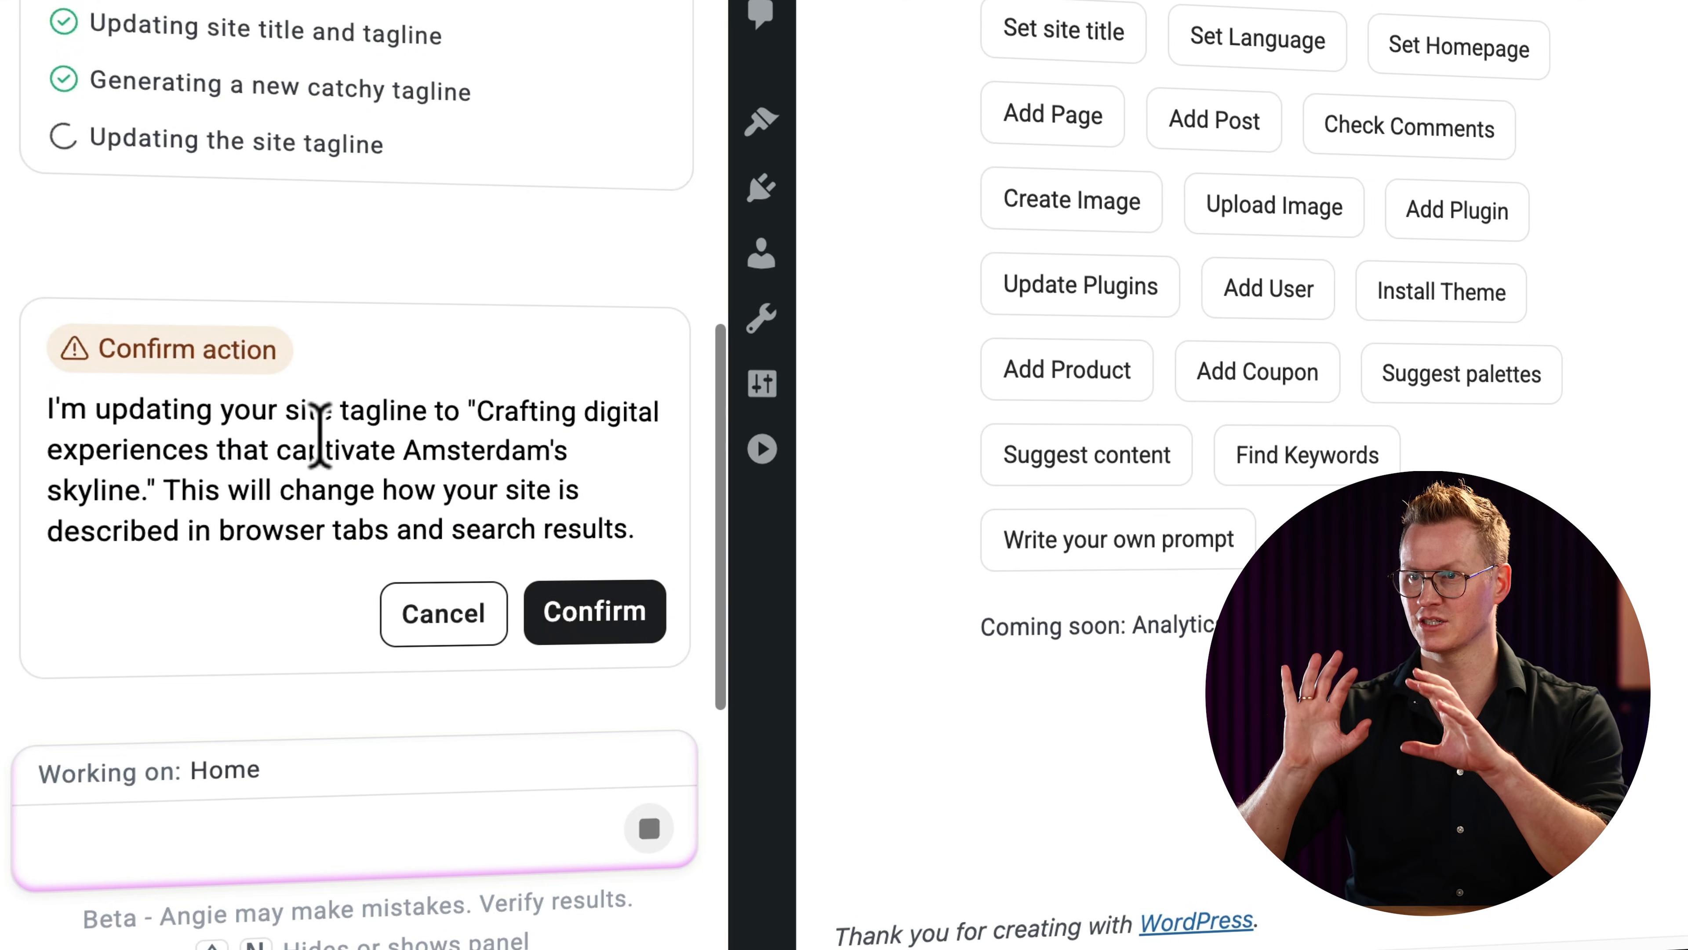
left_click(552, 607)
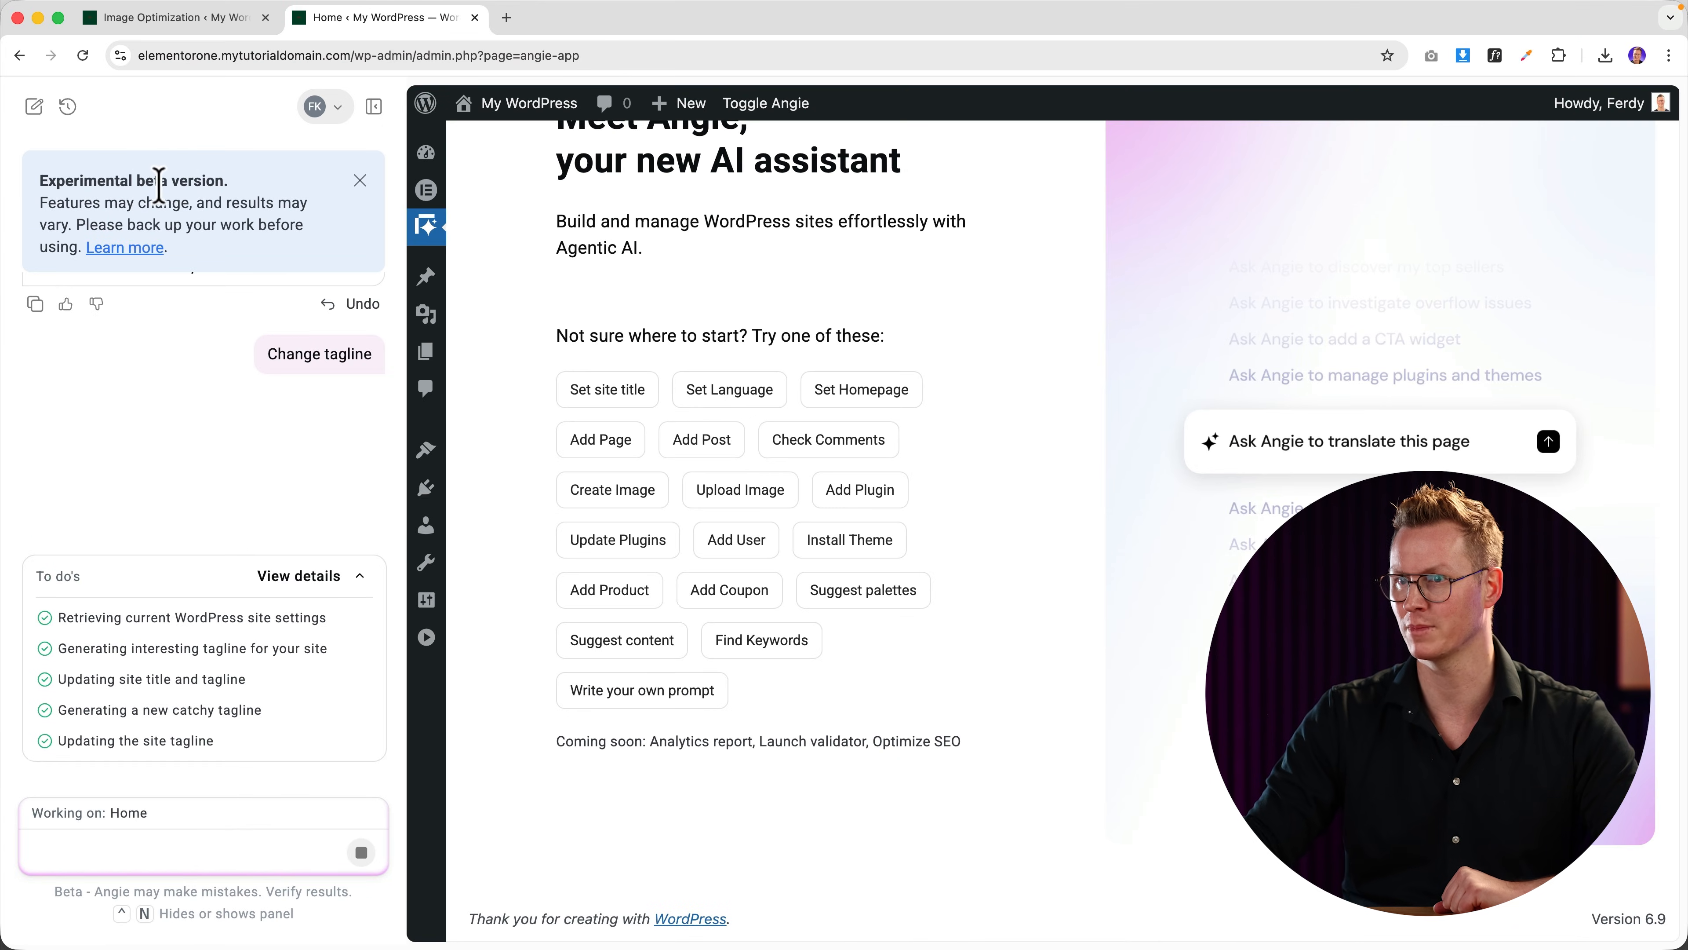
Step: Dismiss the beta notice, hide Angie, and check the site title and tagline in the General Settings
left_click(359, 181)
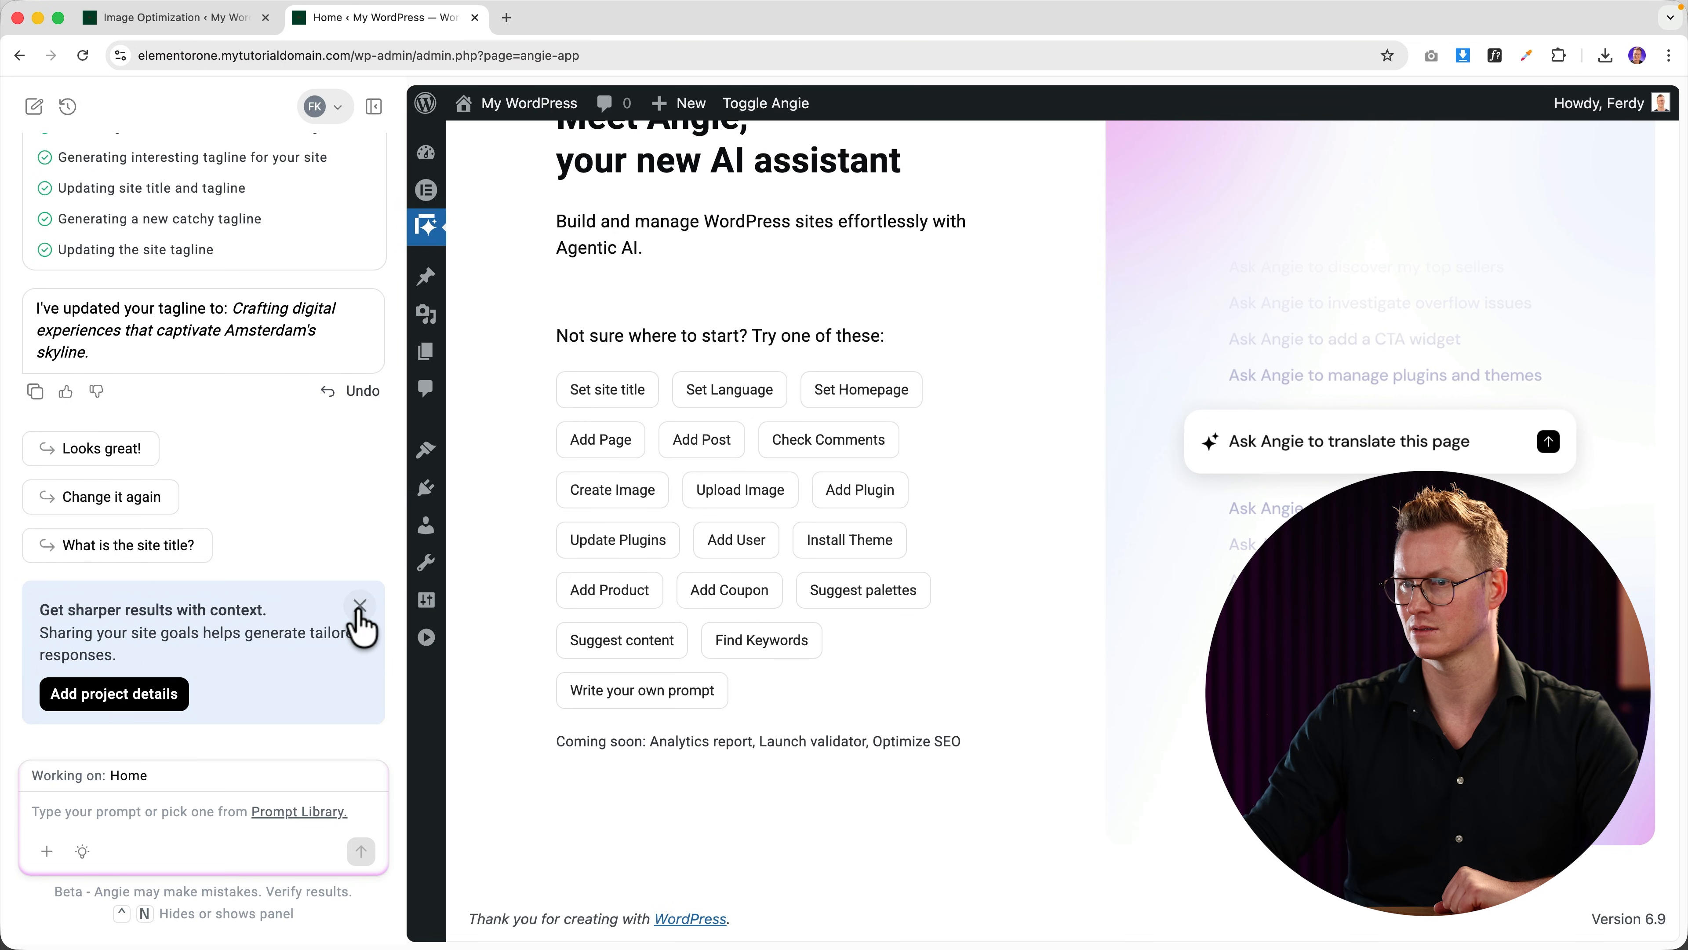
left_click(374, 110)
mouse_move(104, 685)
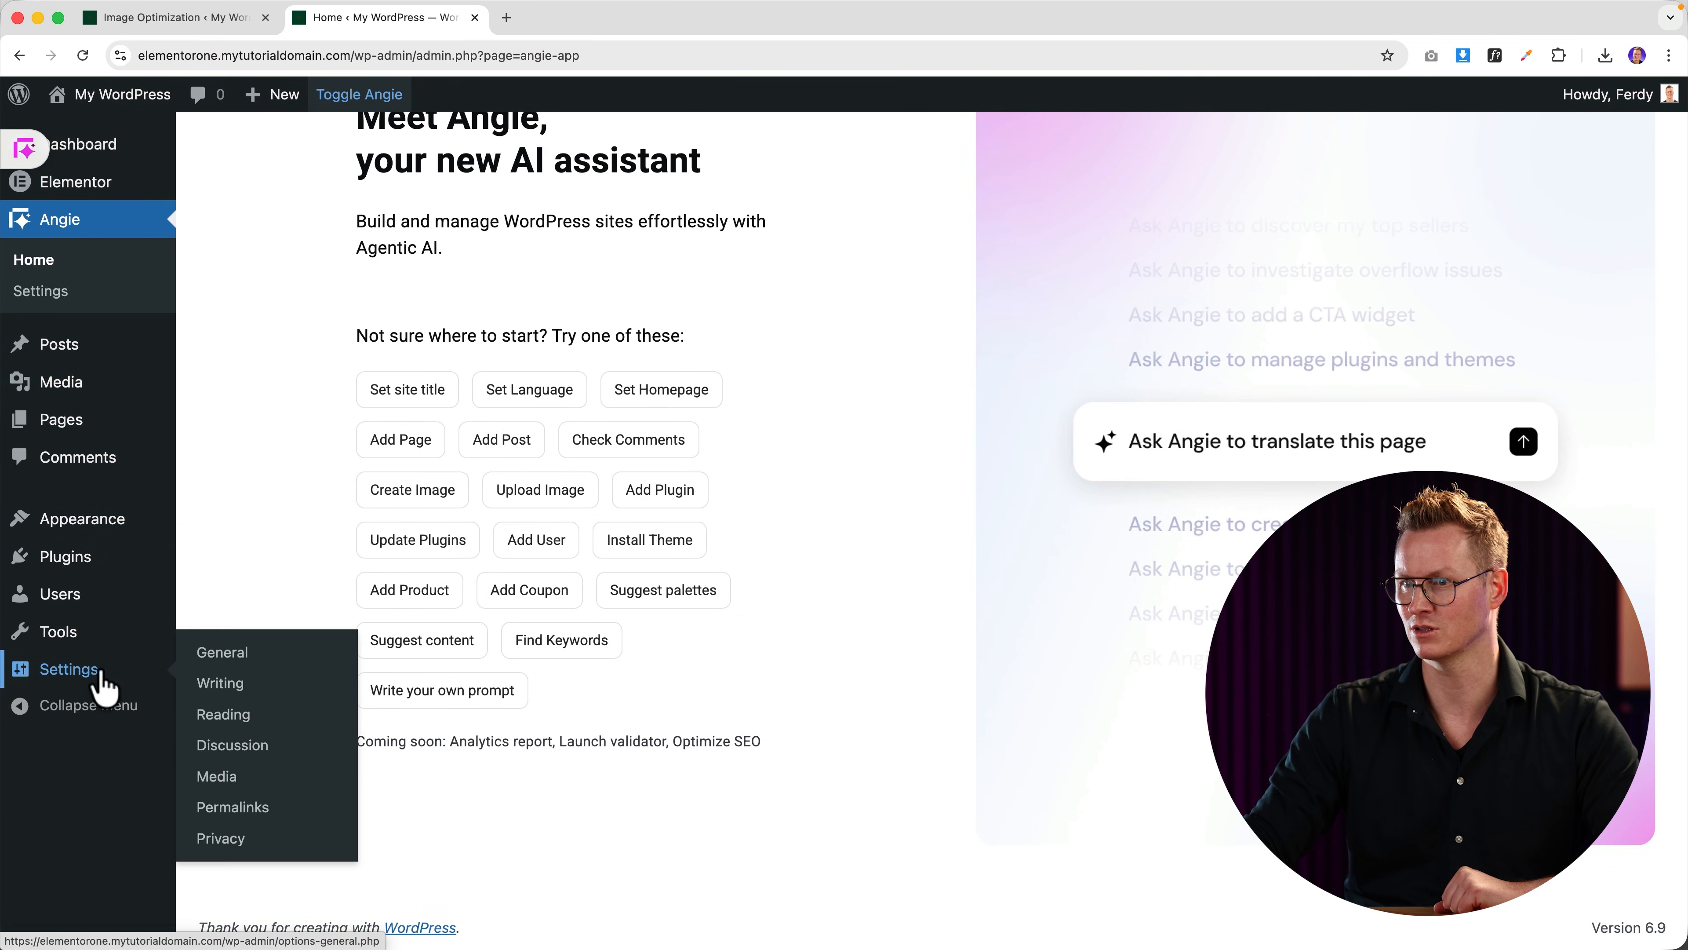
left_click(224, 655)
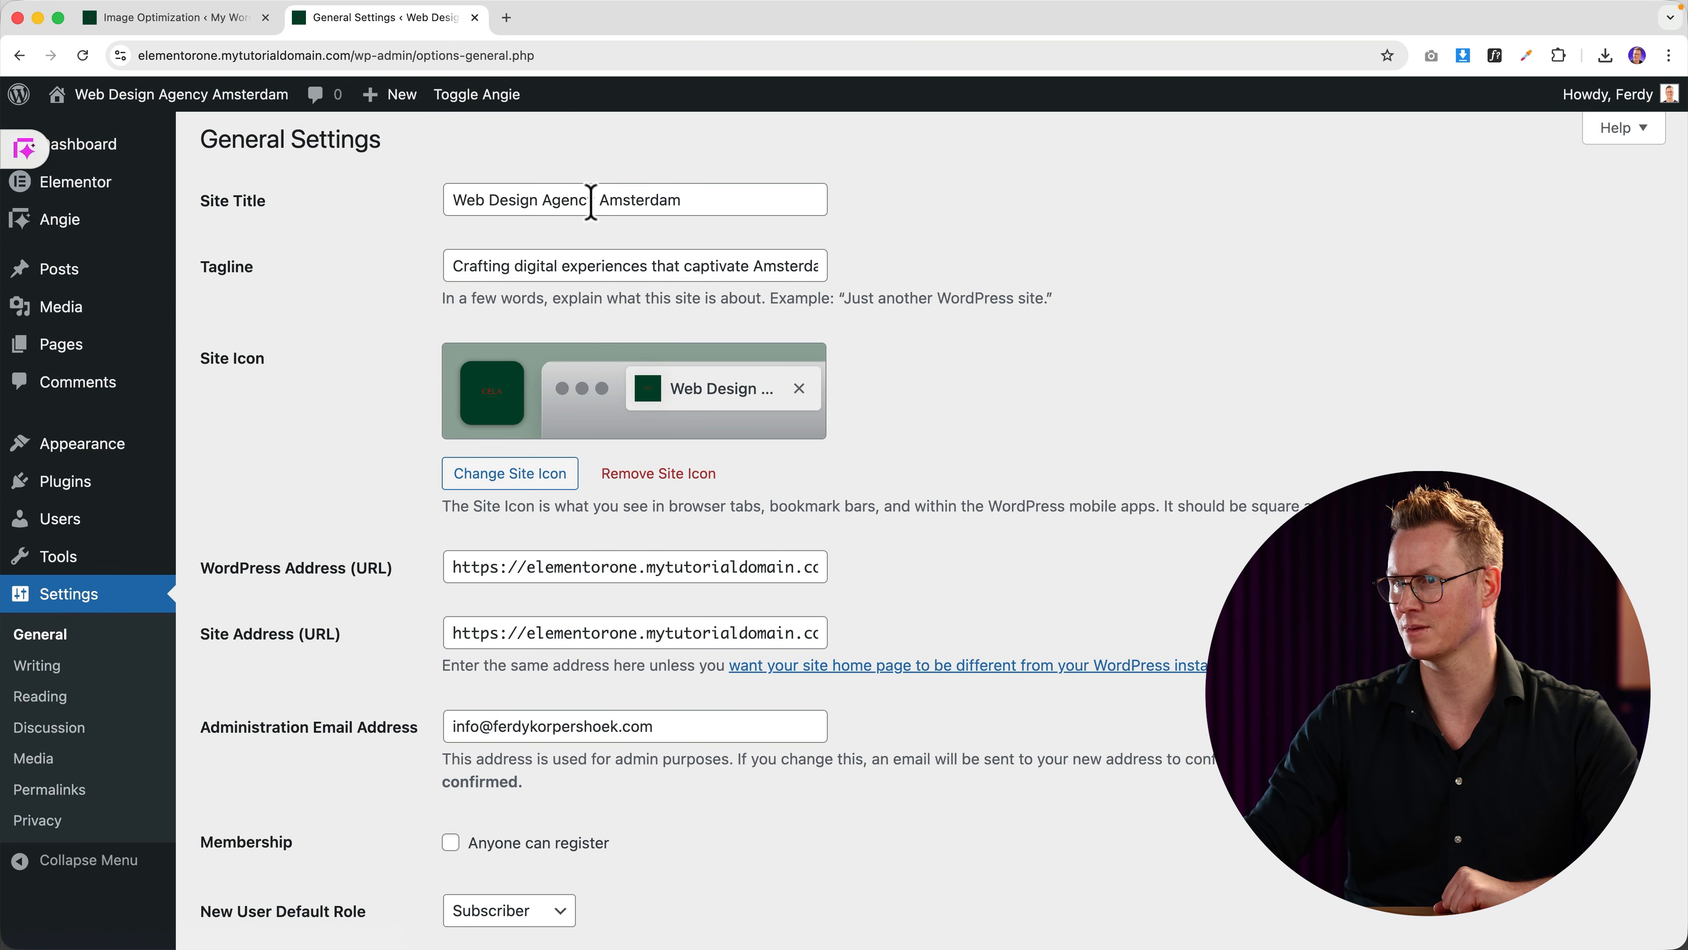
left_click_drag(515, 269, 895, 284)
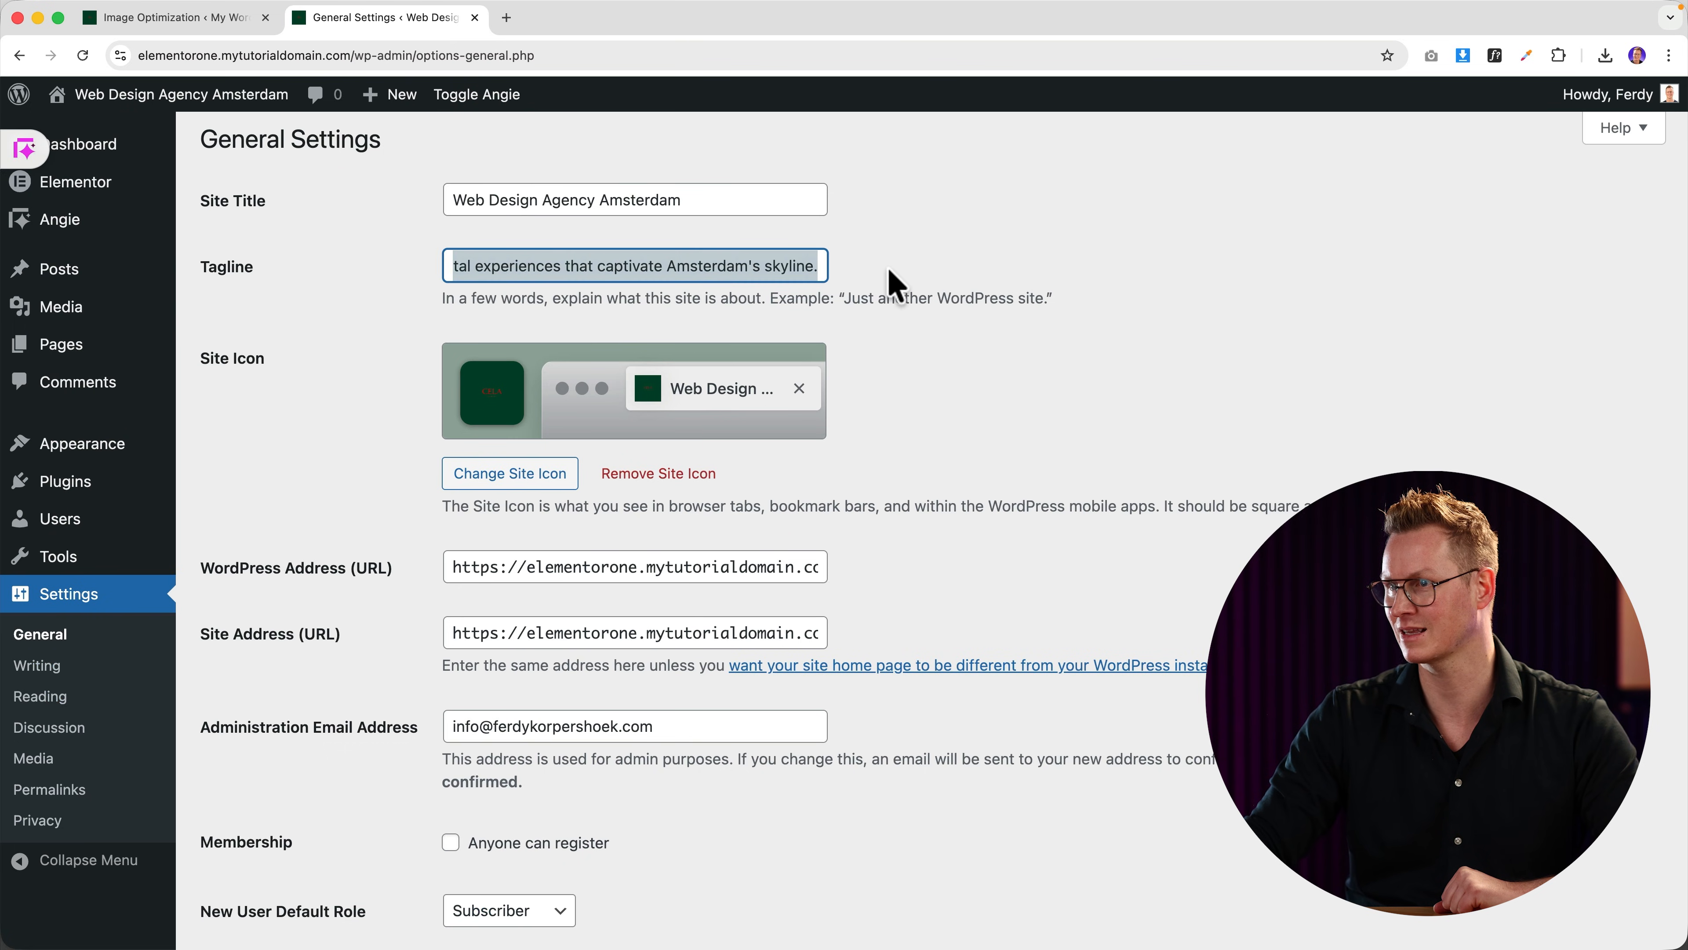
left_click(689, 267)
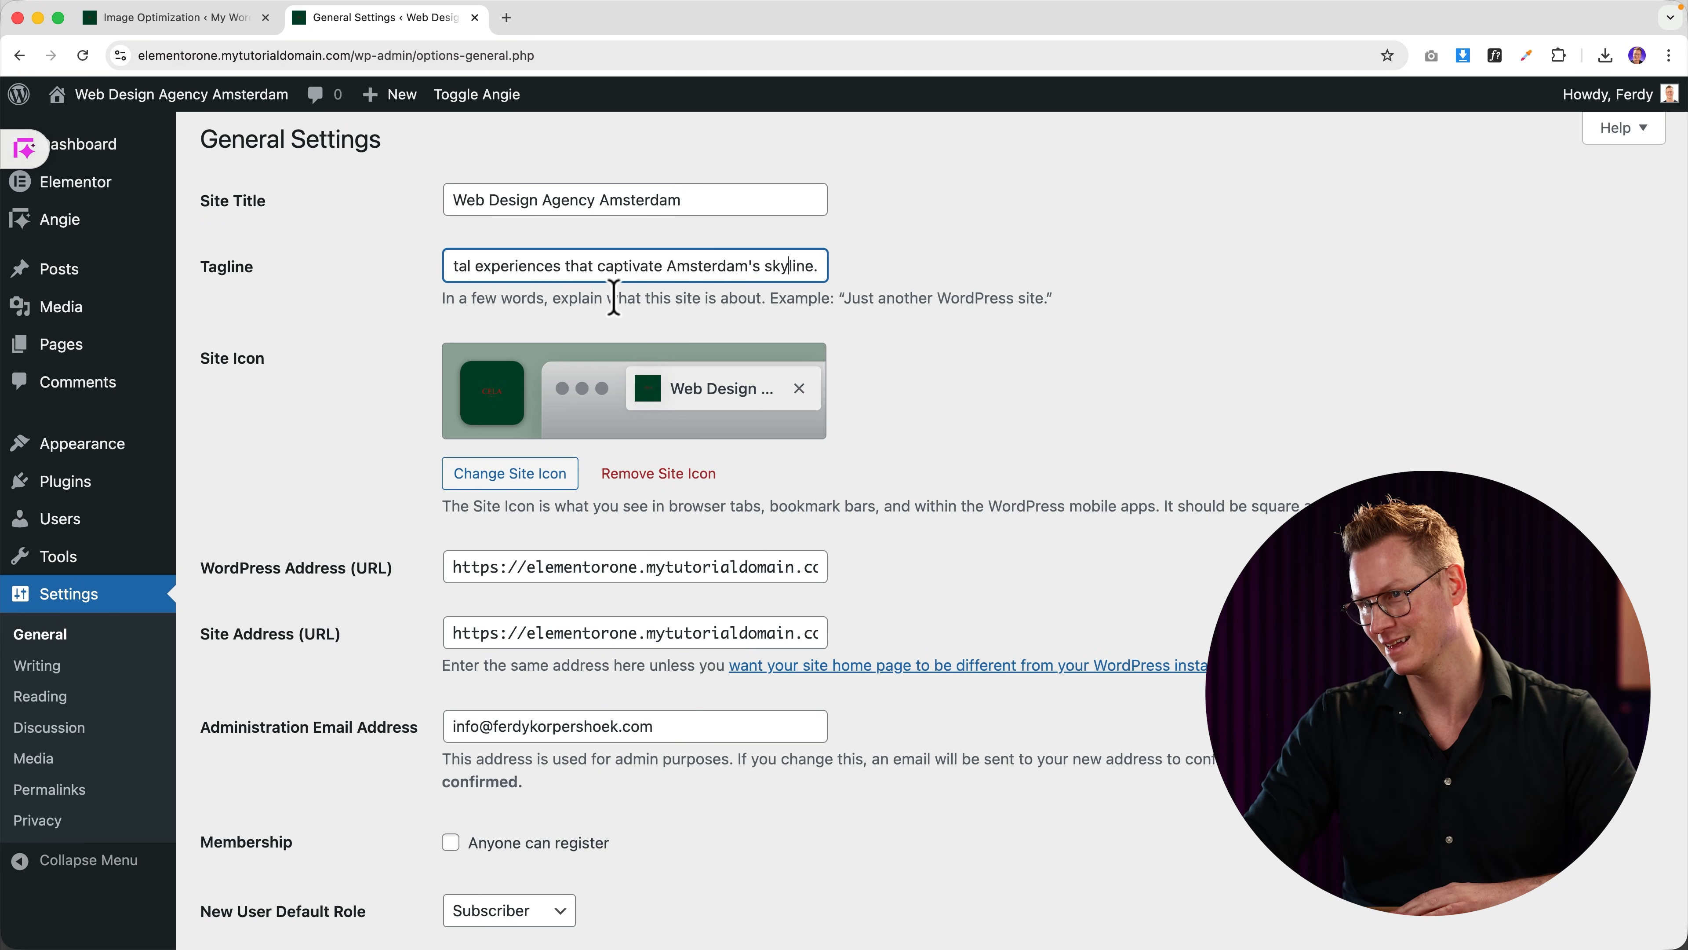
scroll(404, 416, "down", 5)
scroll(516, 407, "up", 5)
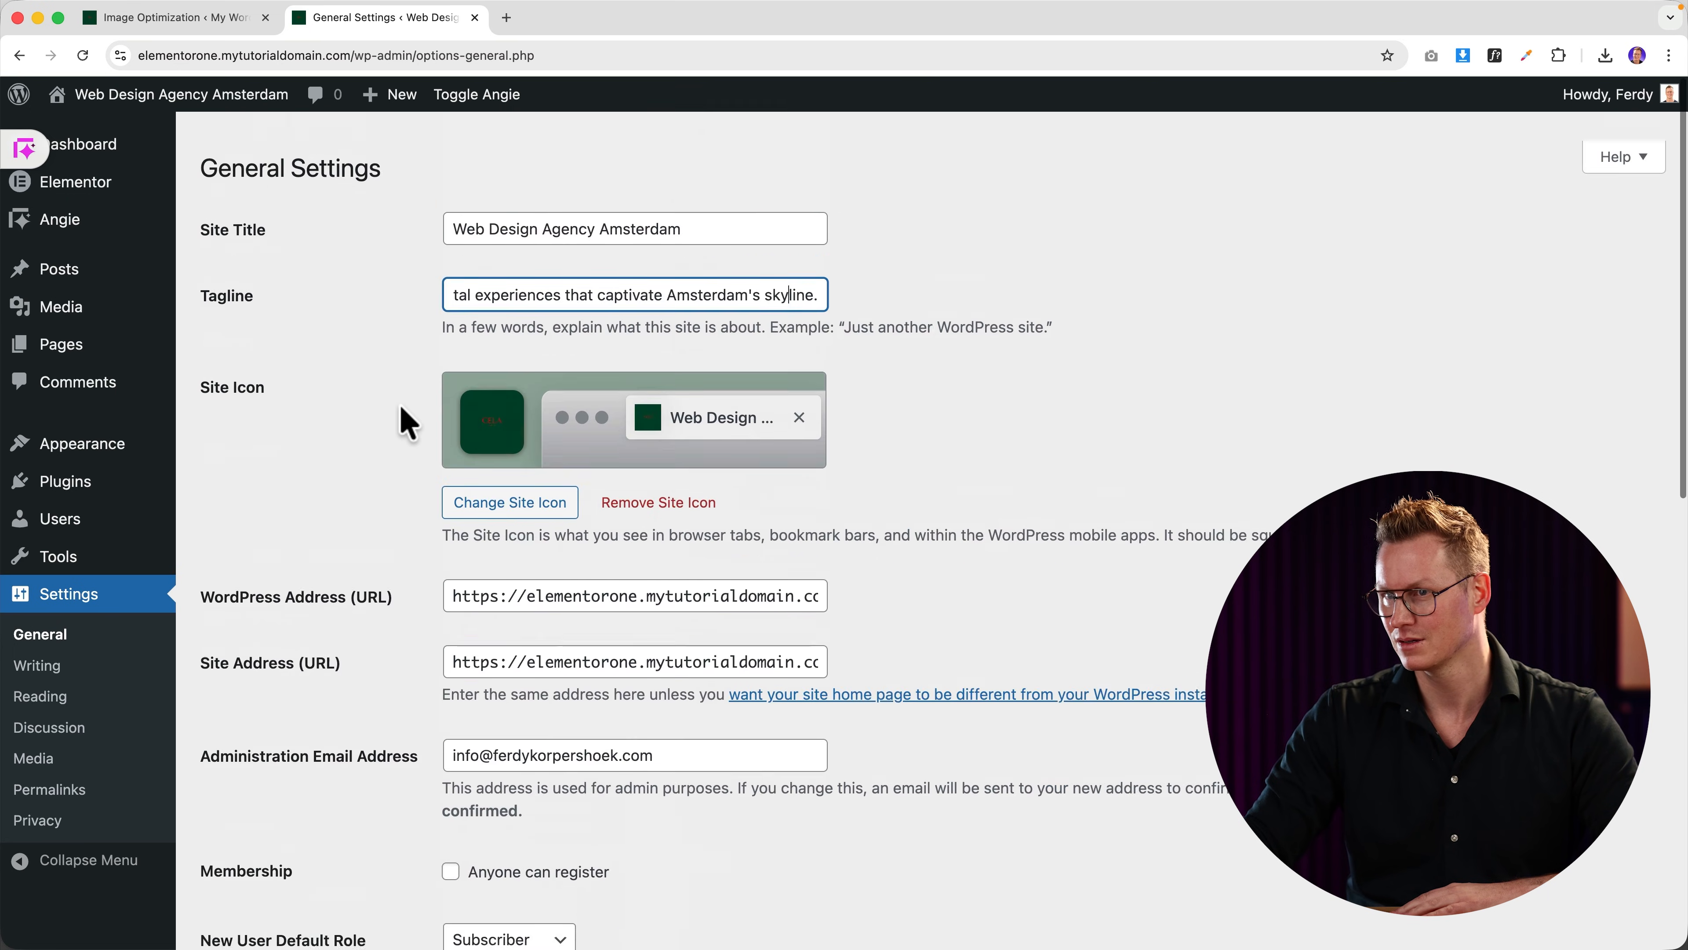
Step: Reopen Angie and begin a prompt reading "Create a about me page, a contact me page and a"
left_click(30, 153)
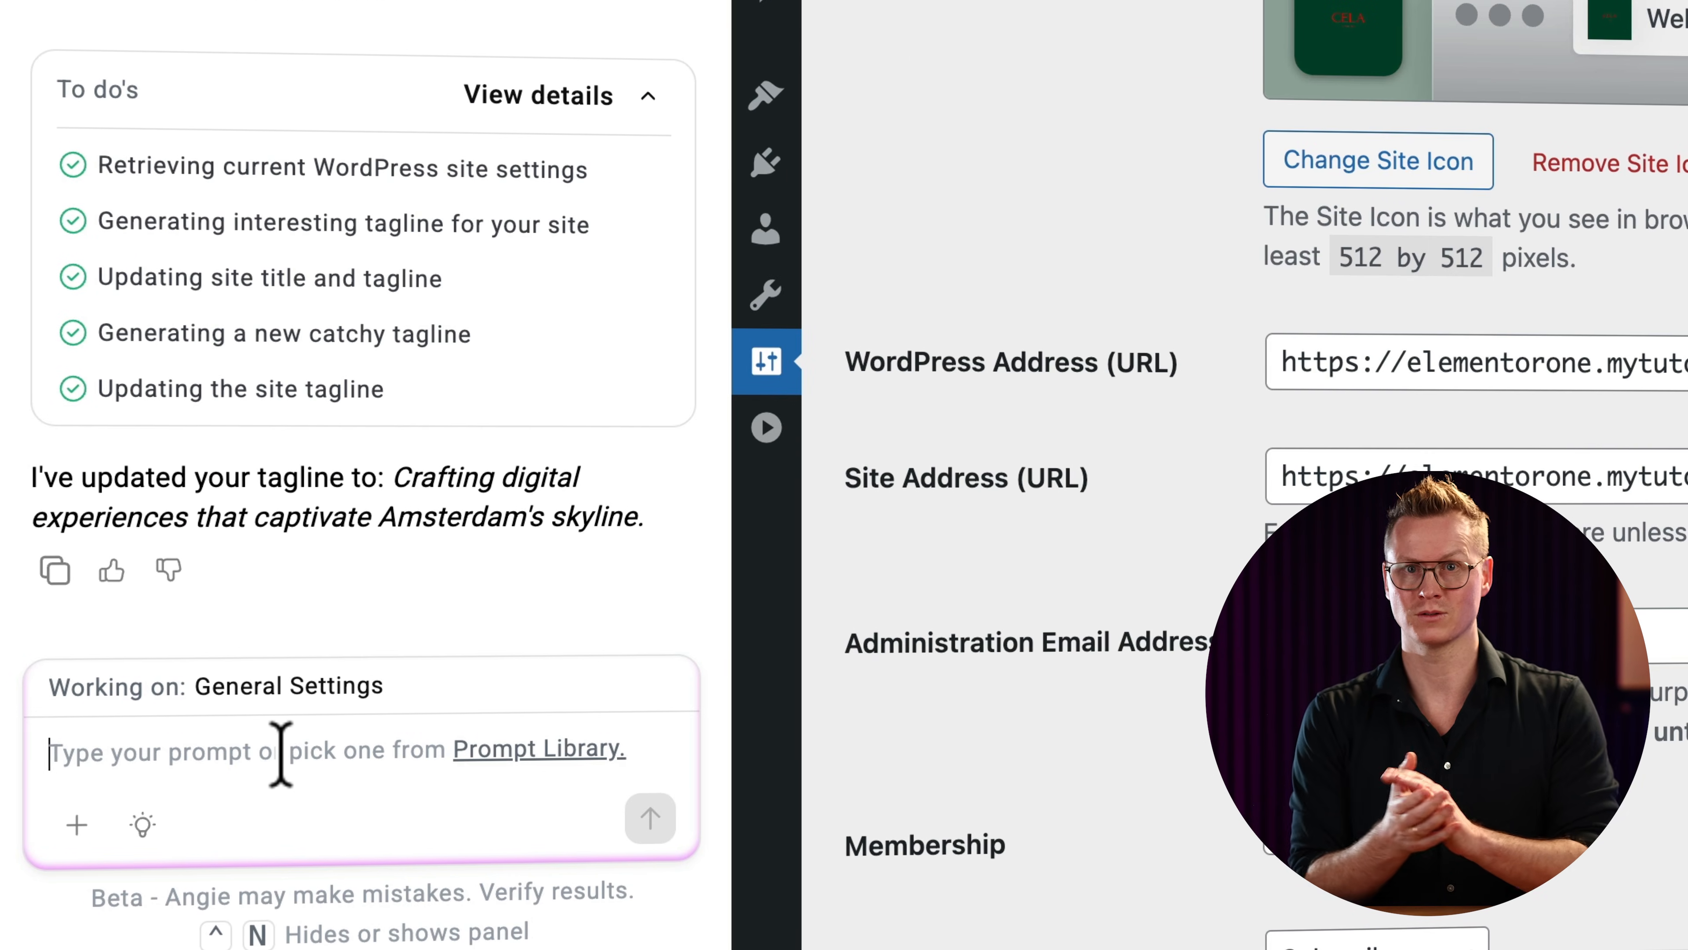
left_click(281, 753)
type("Create a about me page, a contact me")
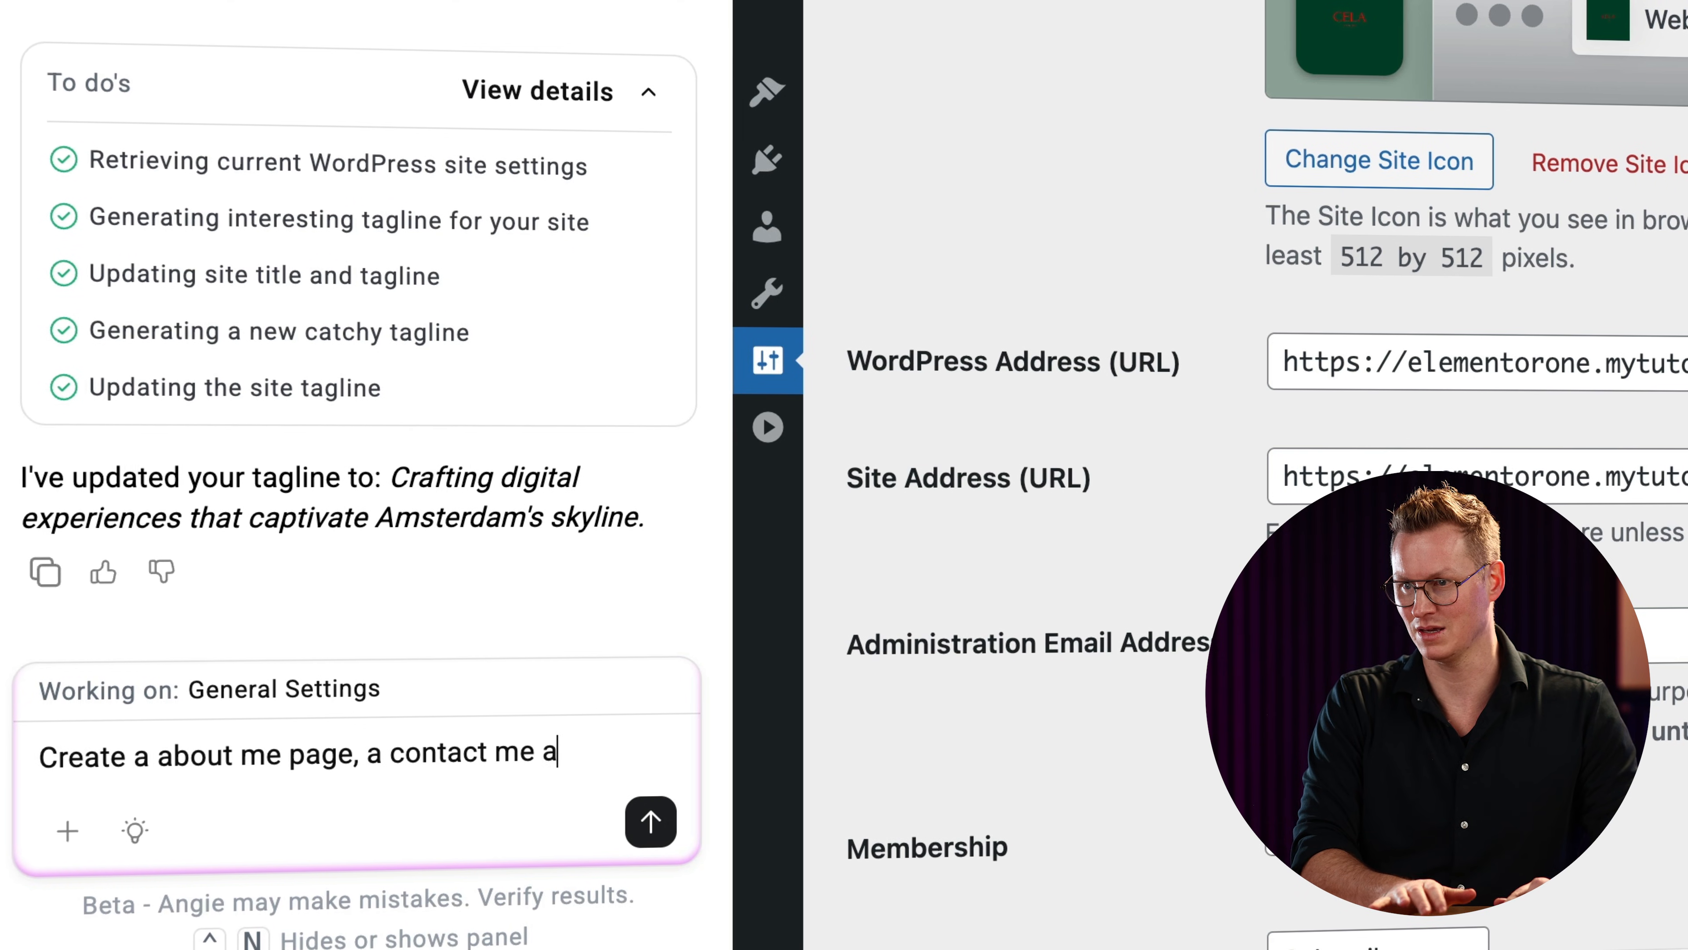
type("ac")
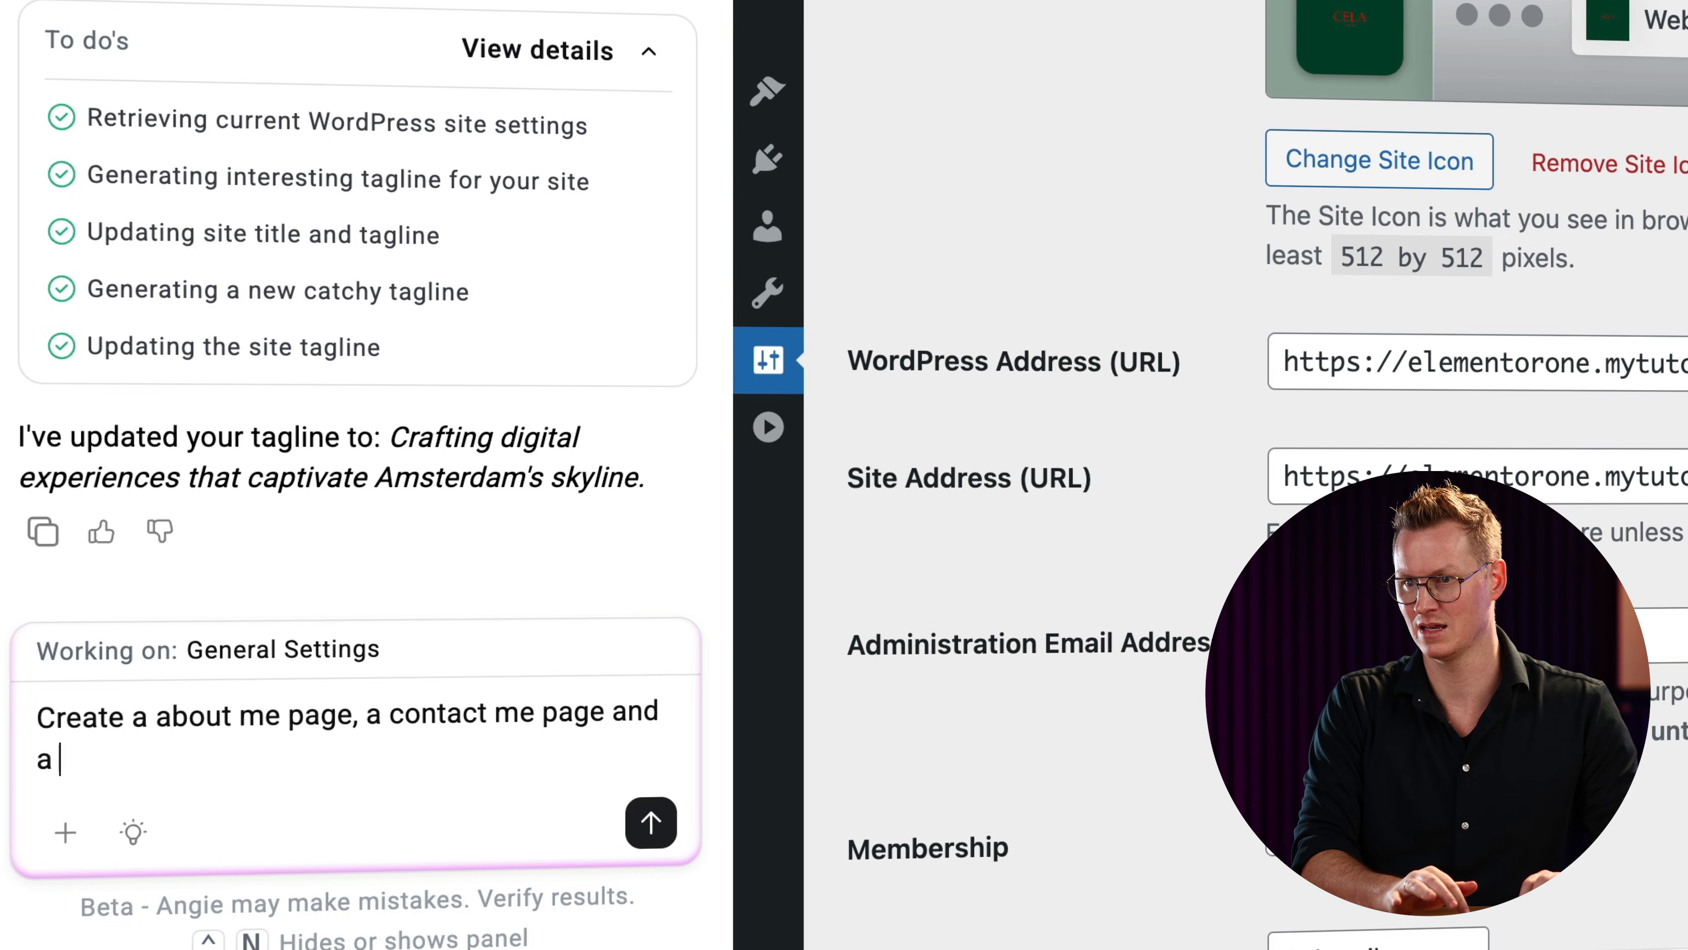